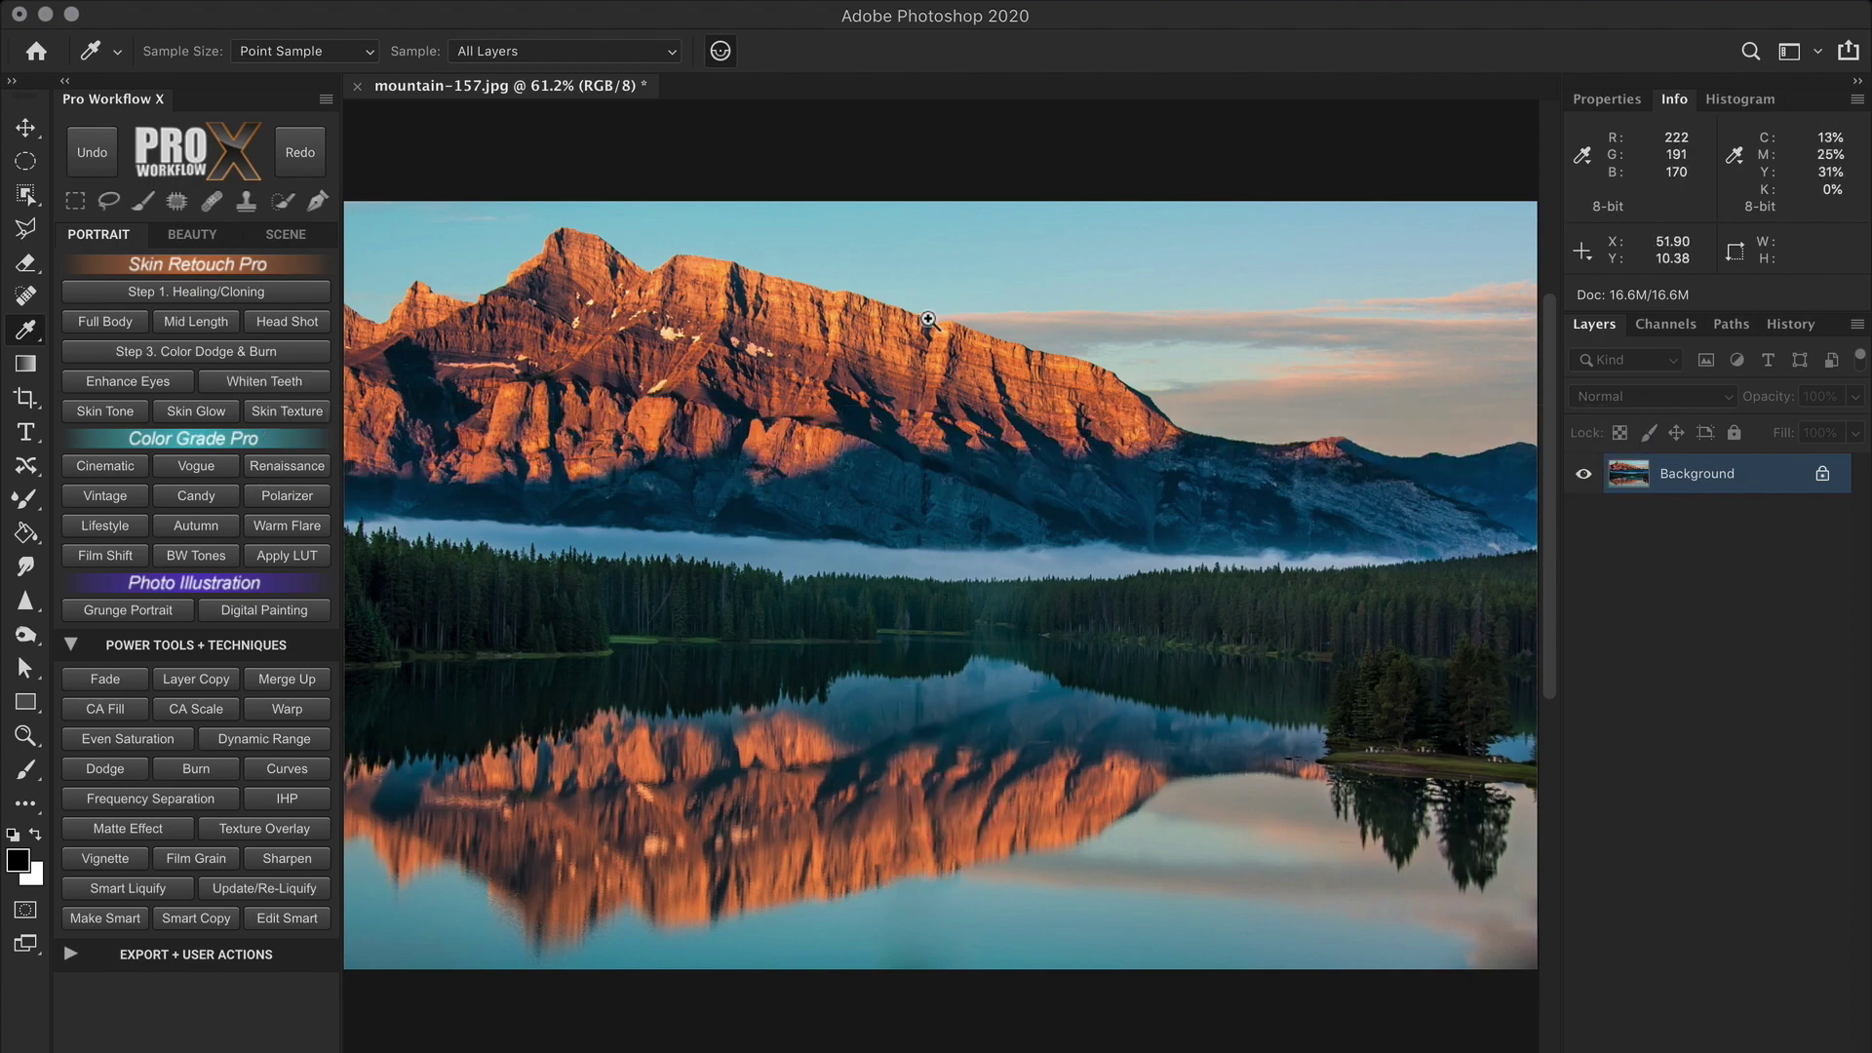
Zoom in to 12800% and sample the beige cliff-edge pixel as the foreground colour.
{"action": "scroll", "coordinate": [979, 429], "scroll_direction": "up", "scroll_amount": 1}
{"action": "scroll", "coordinate": [979, 429], "scroll_direction": "up", "scroll_amount": 3}
{"action": "scroll", "coordinate": [960, 337], "scroll_direction": "up", "scroll_amount": 4}
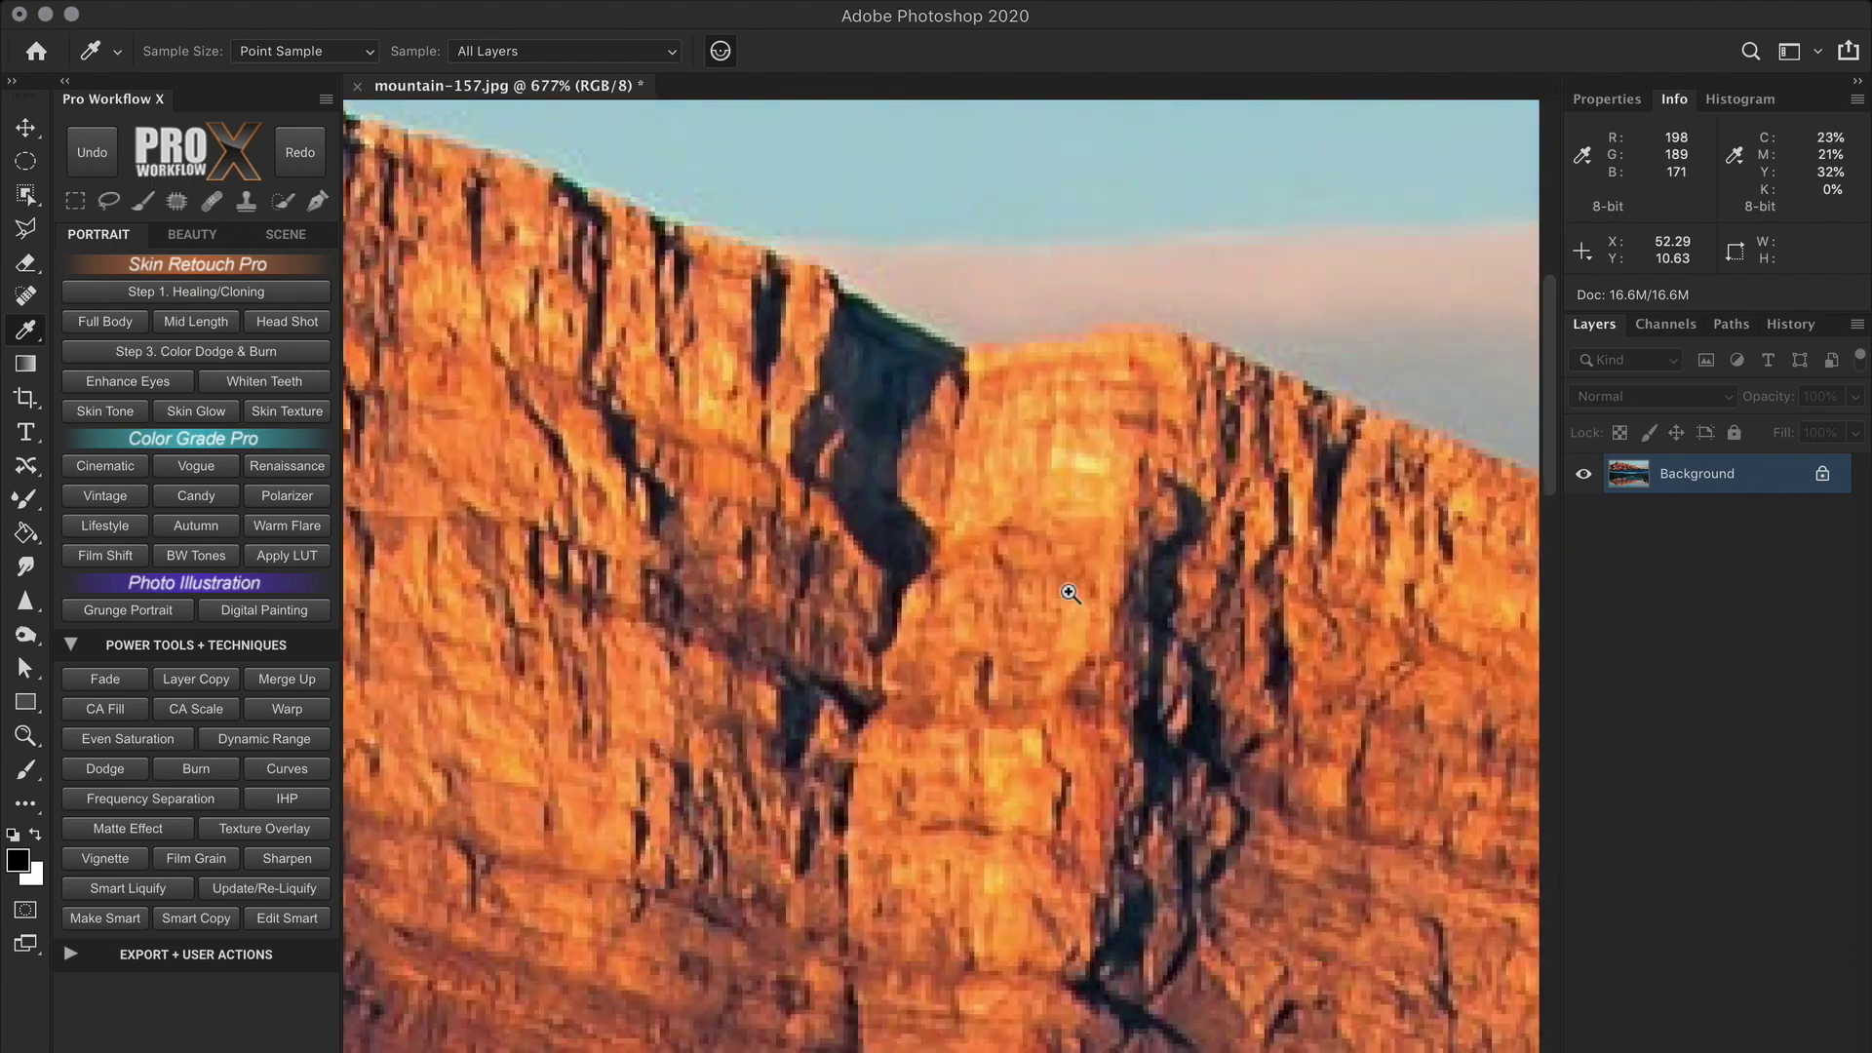
{"action": "scroll", "coordinate": [960, 336], "scroll_direction": "up", "scroll_amount": 6}
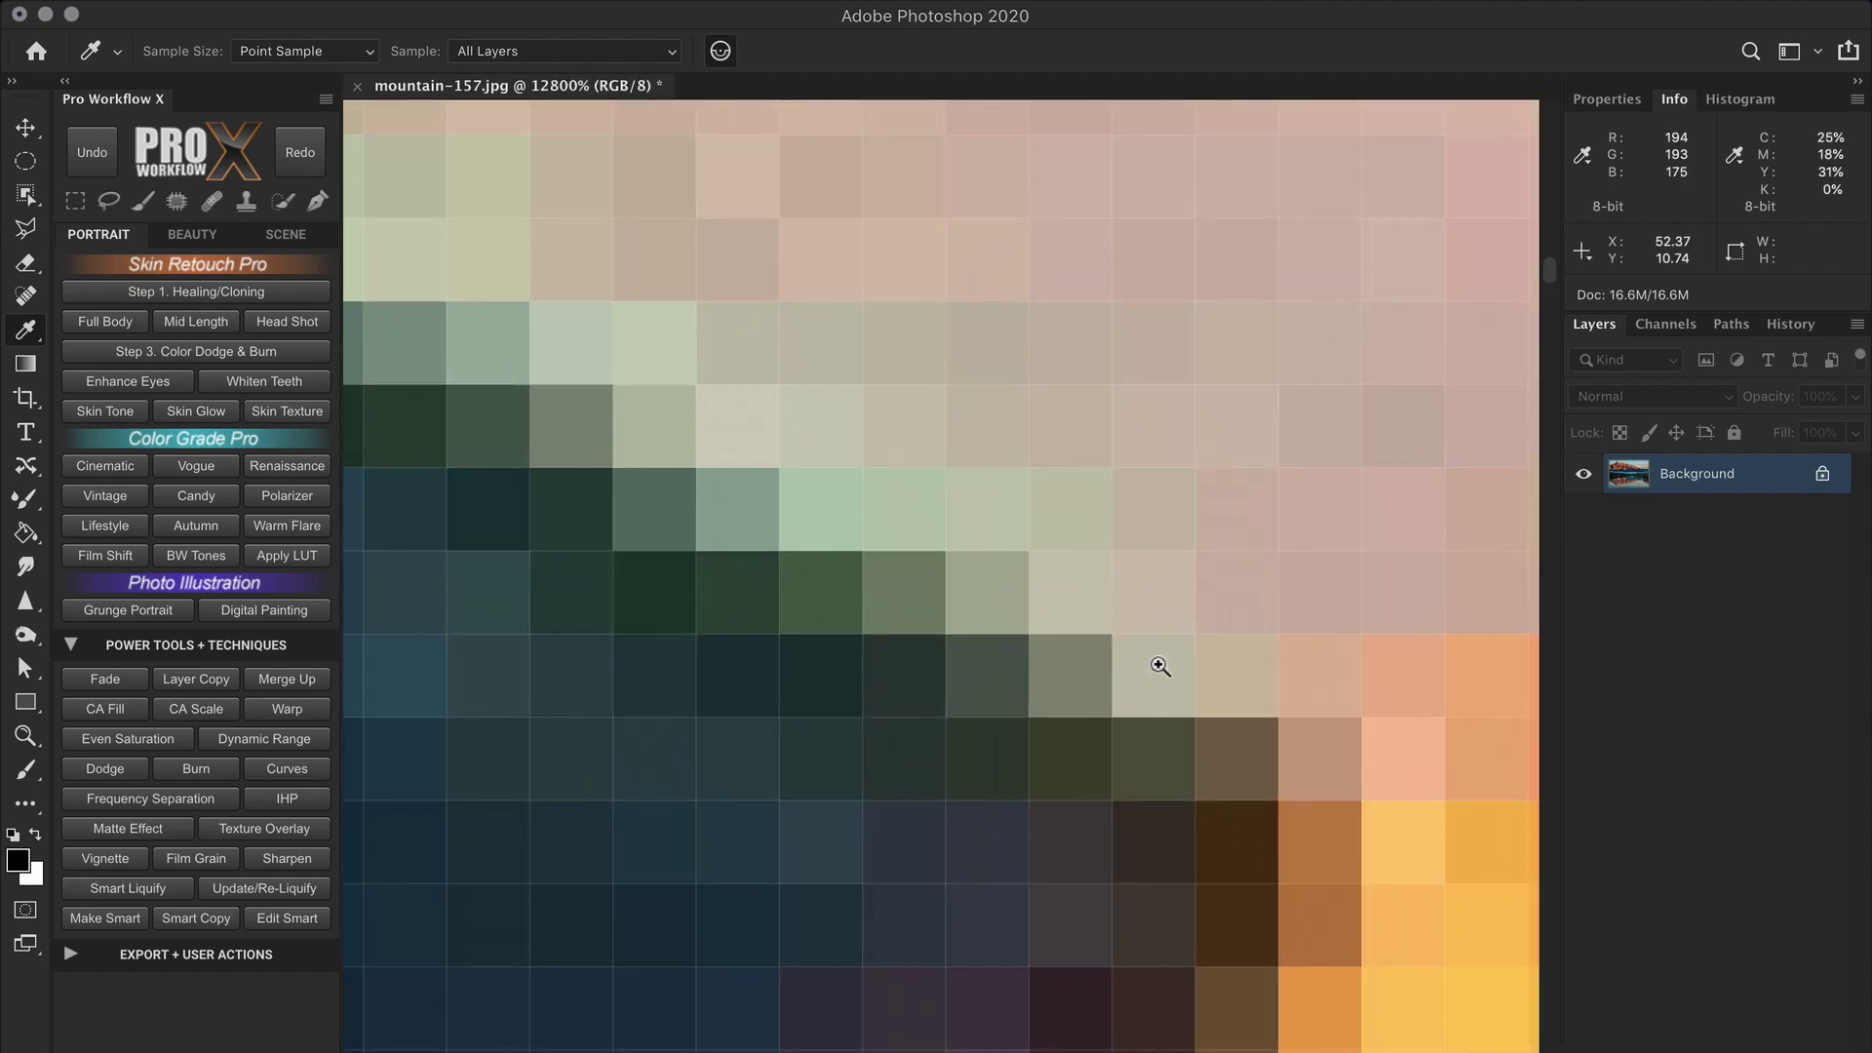
{"action": "left_click", "coordinate": [1011, 419]}
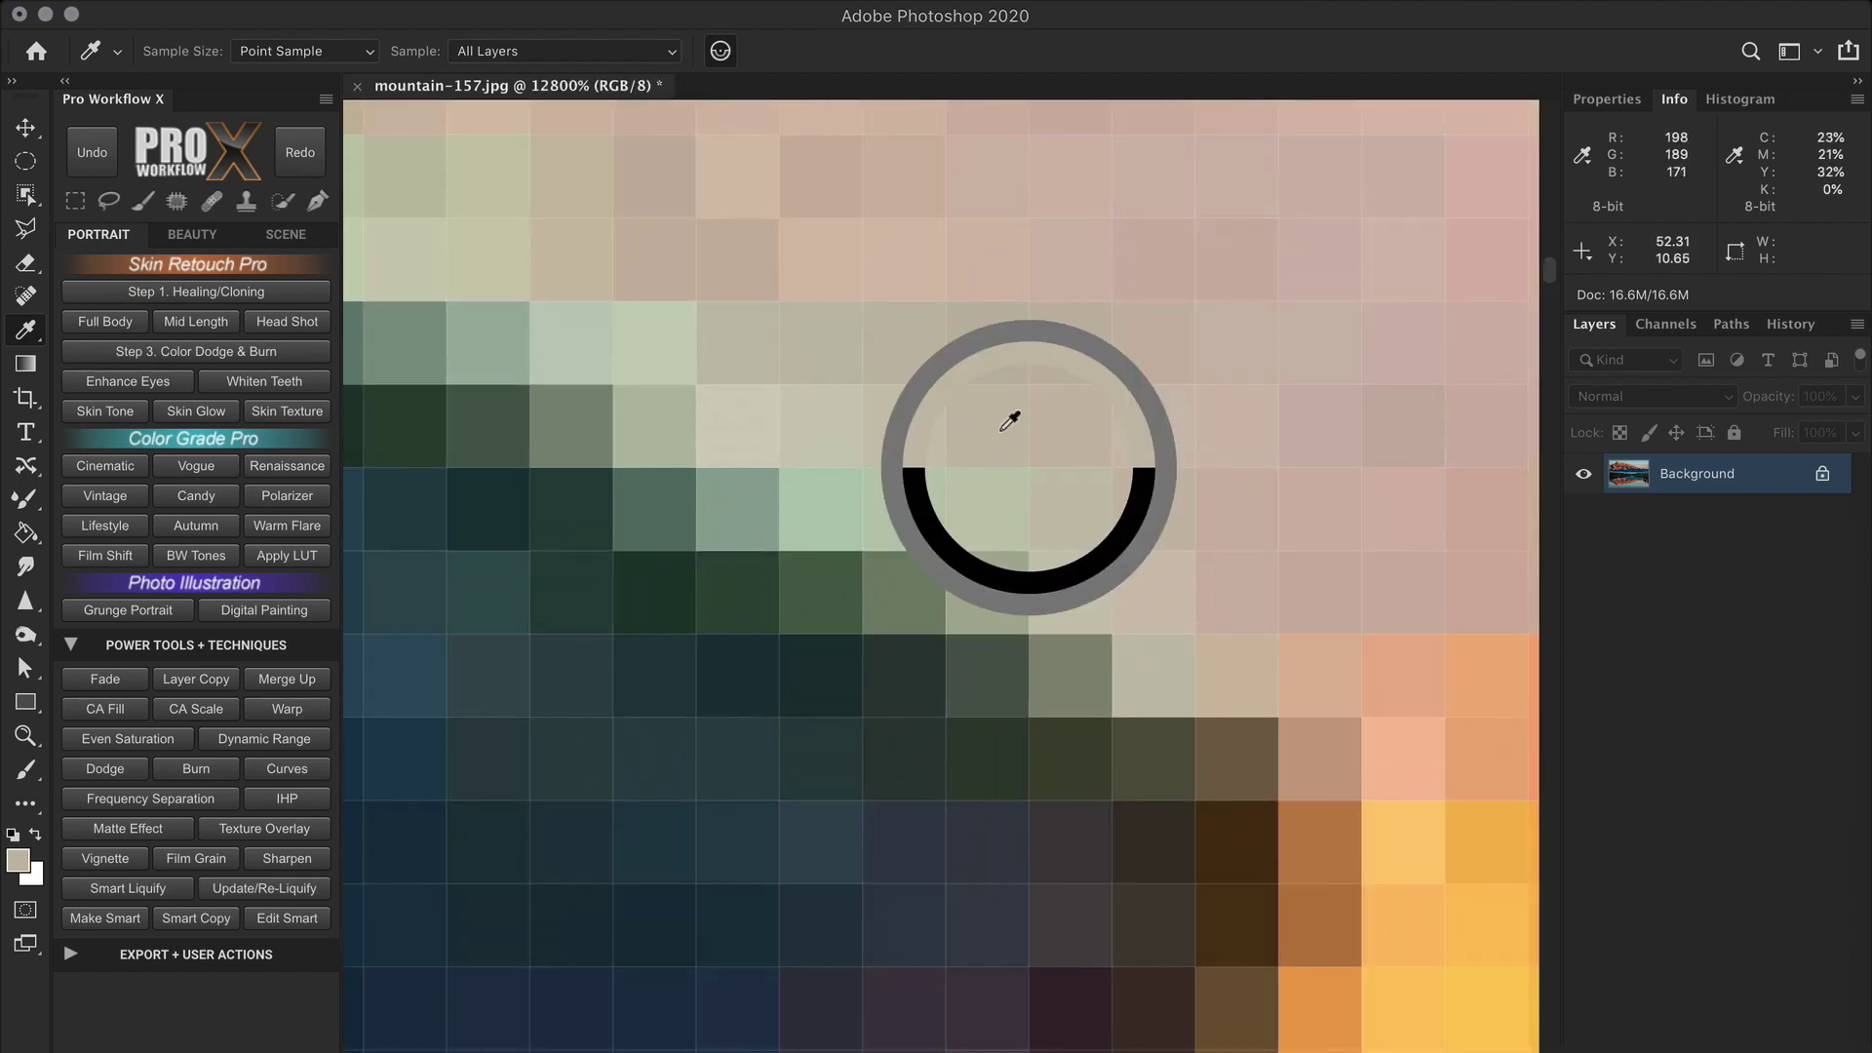
{"action": "left_click", "coordinate": [941, 368]}
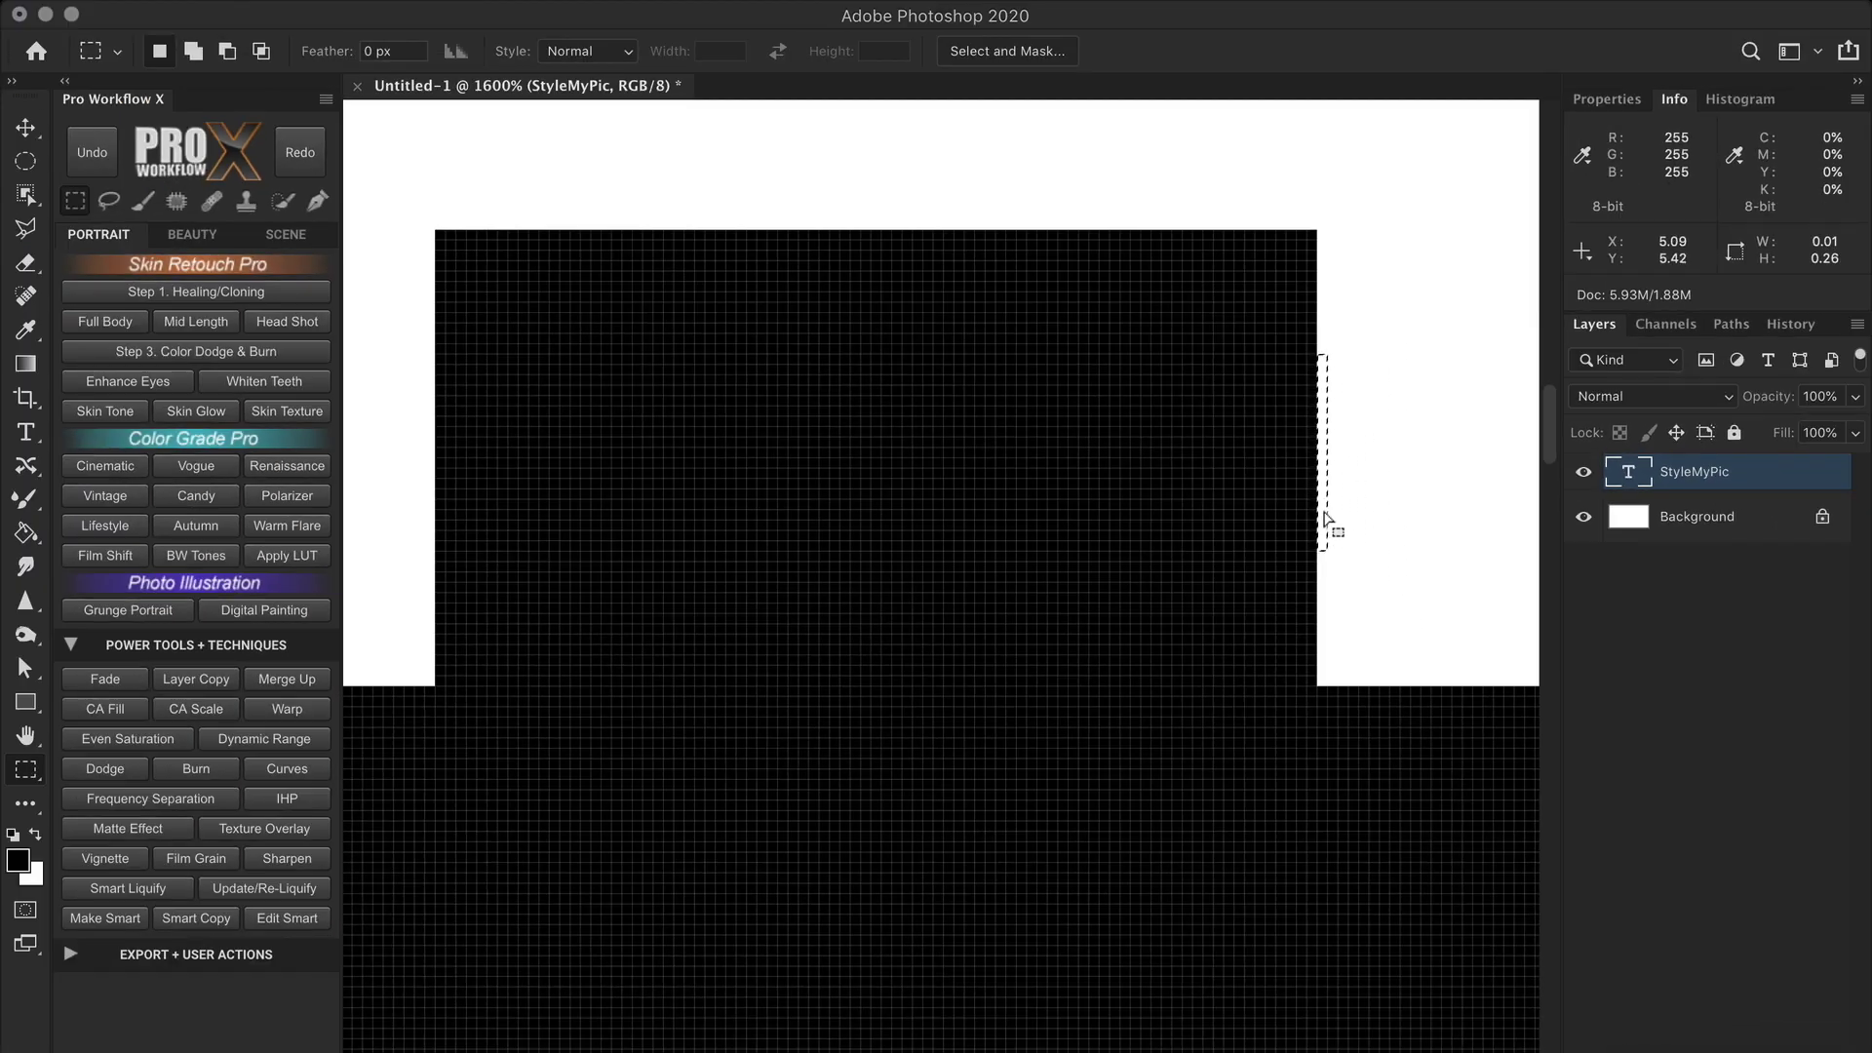
Deselect, then pan and magnify the curved edge of the letter S.
{"action": "left_click", "coordinate": [1324, 513]}
{"action": "scroll", "coordinate": [581, 218], "scroll_direction": "down", "scroll_amount": 5, "text": "alt"}
{"action": "left_click_drag", "start_coordinate": [618, 547], "coordinate": [849, 407]}
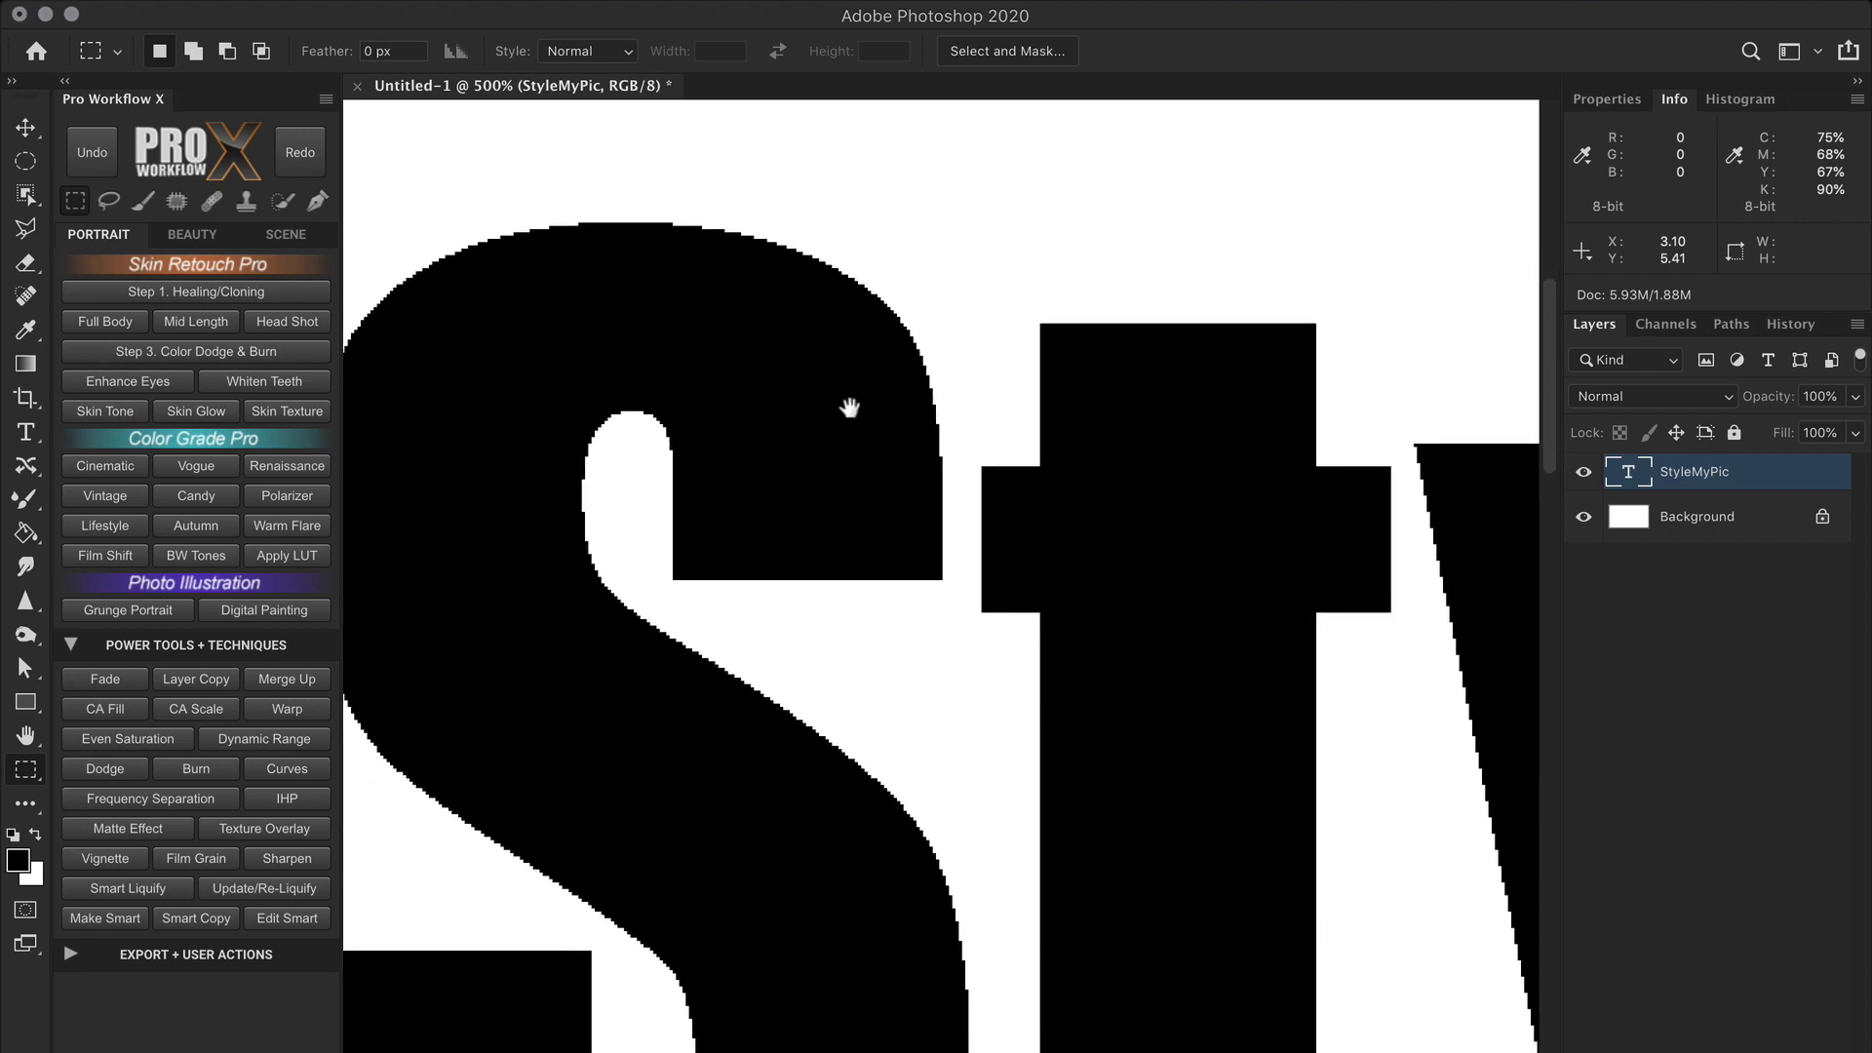
{"action": "scroll", "coordinate": [850, 408], "scroll_direction": "down", "scroll_amount": 3, "text": "alt"}
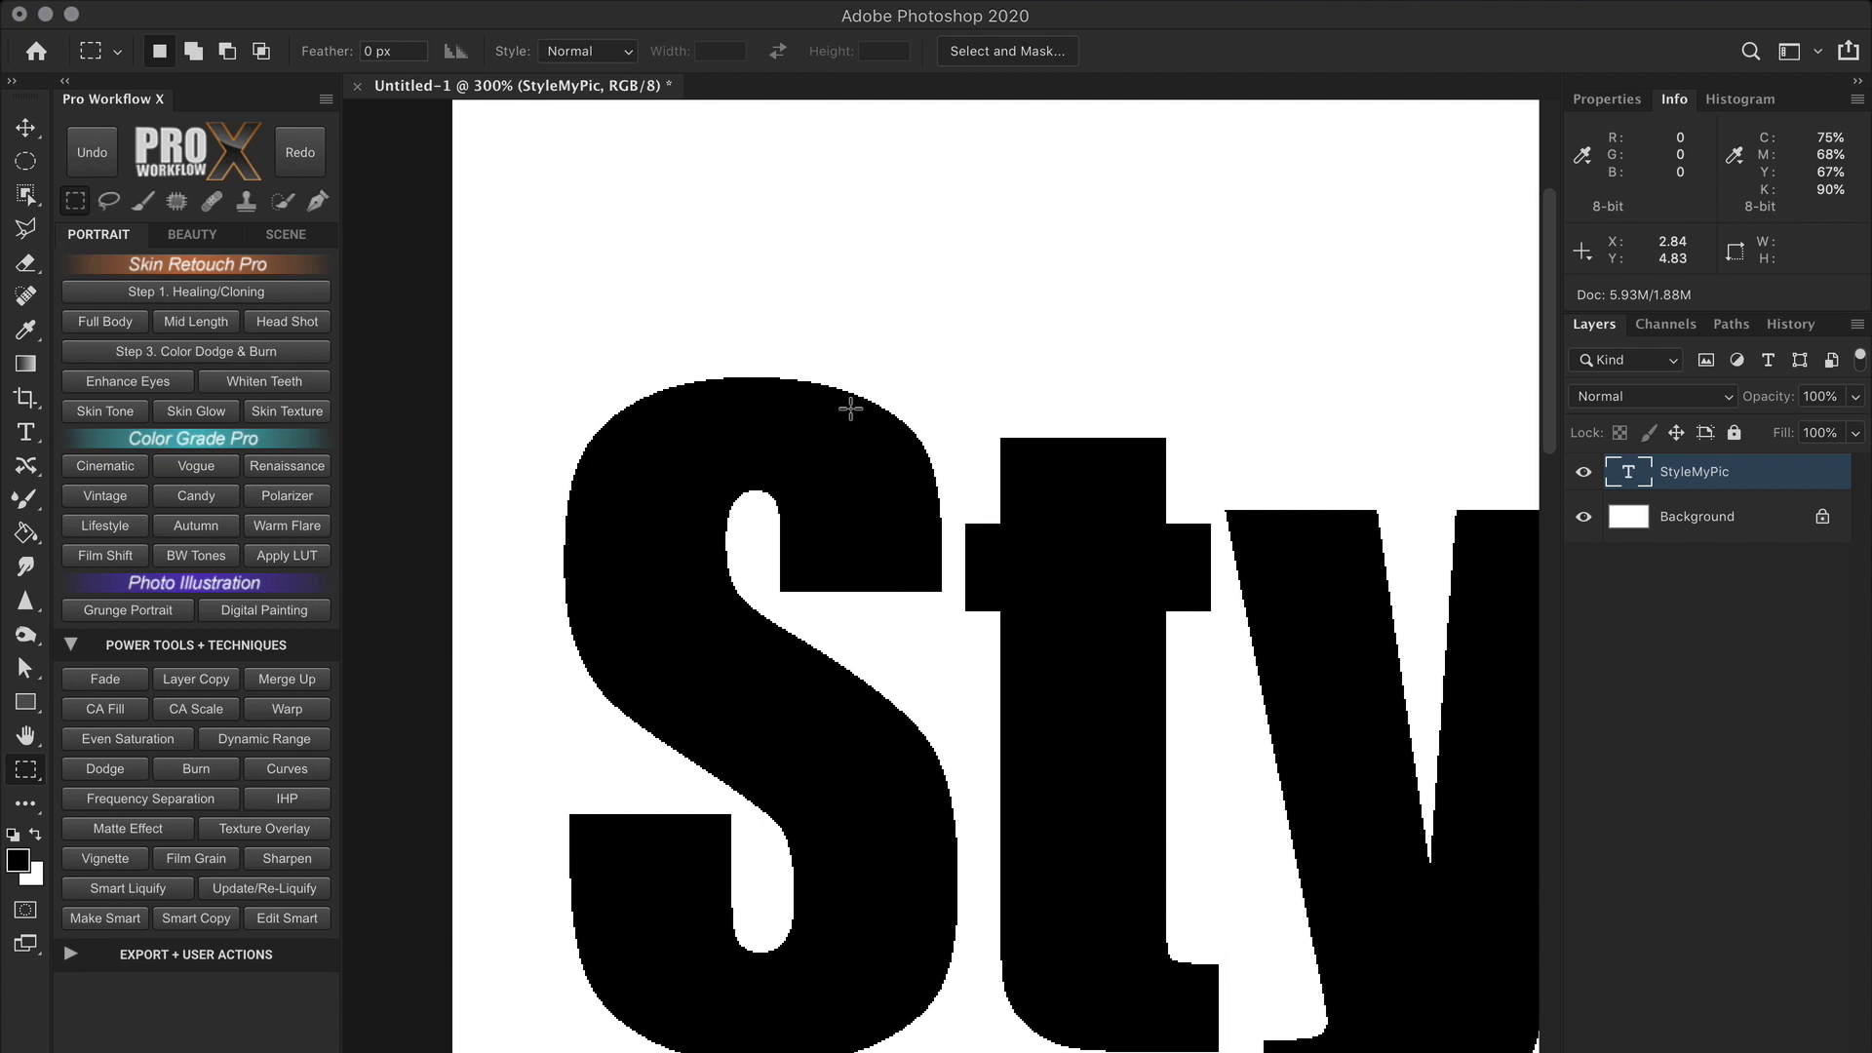
{"action": "left_click_drag", "start_coordinate": [961, 481], "coordinate": [1104, 678]}
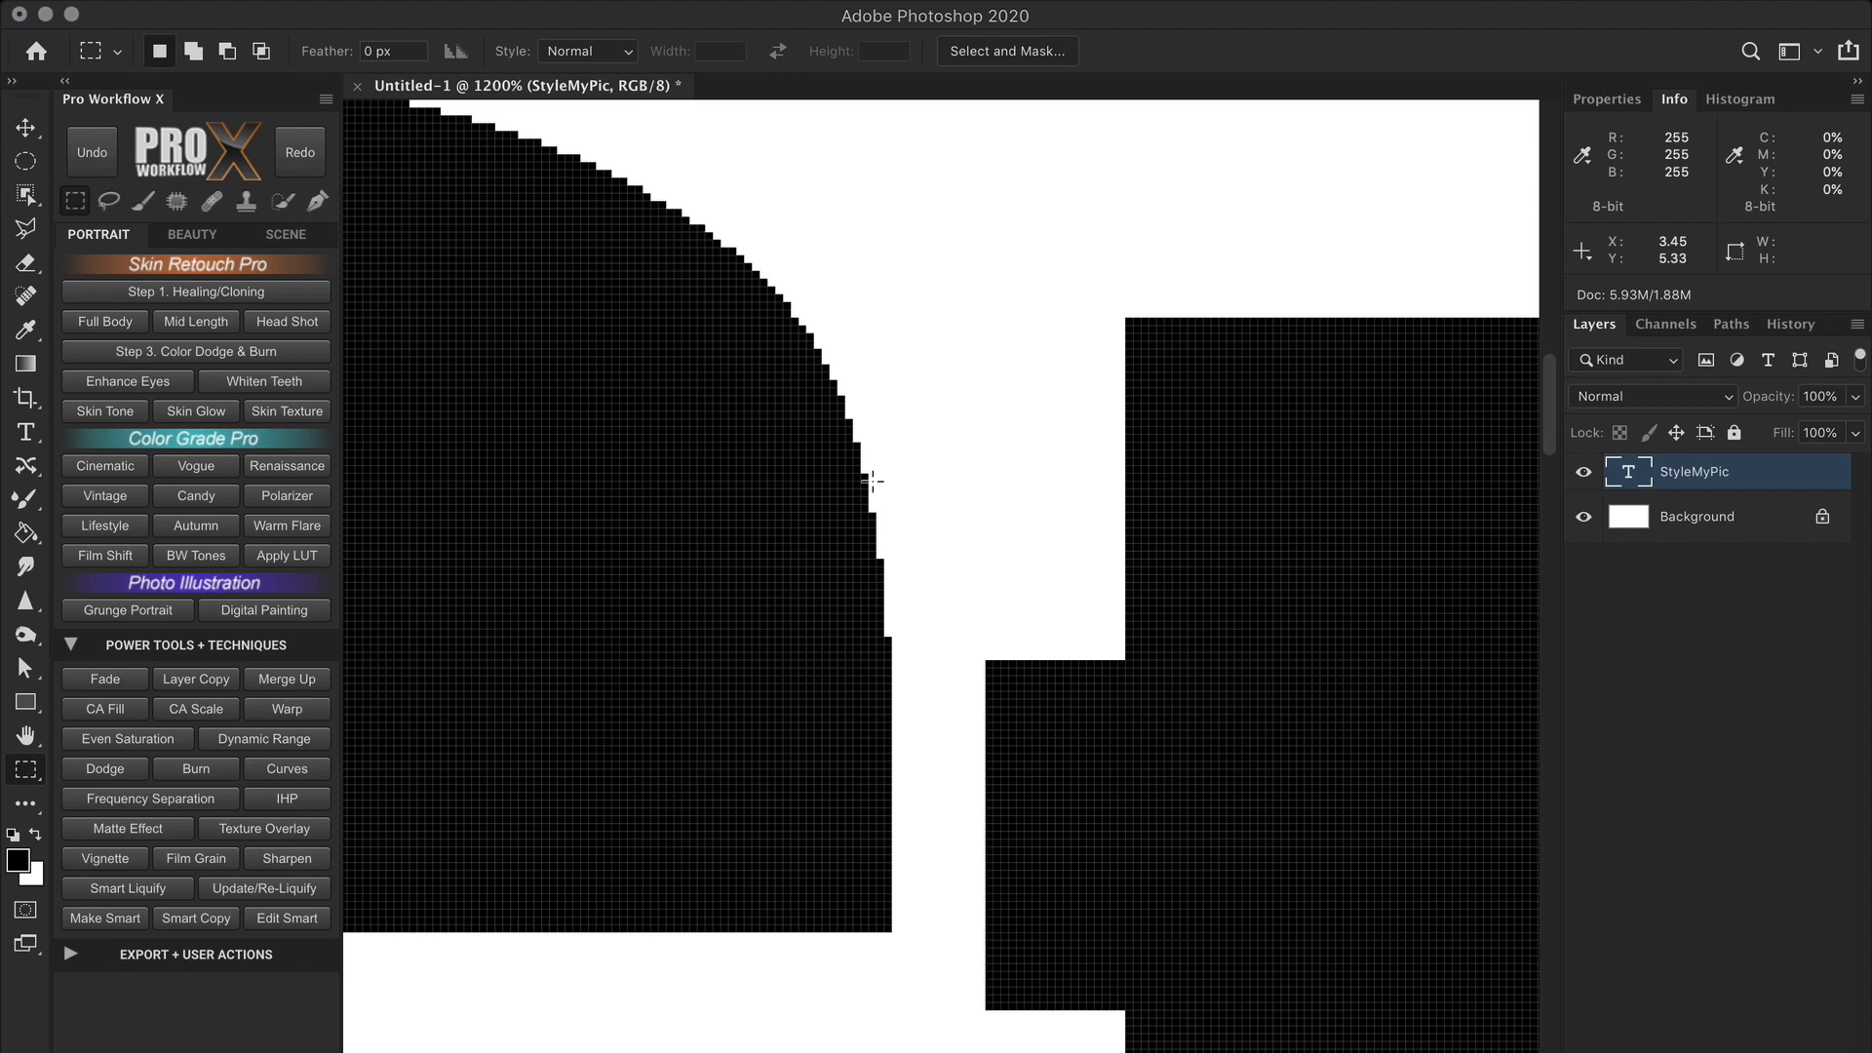
Compare Sharp, Crisp and Smooth anti-aliasing on the StyleMyPic text, settling on Sharp.
{"action": "left_click", "coordinate": [26, 431]}
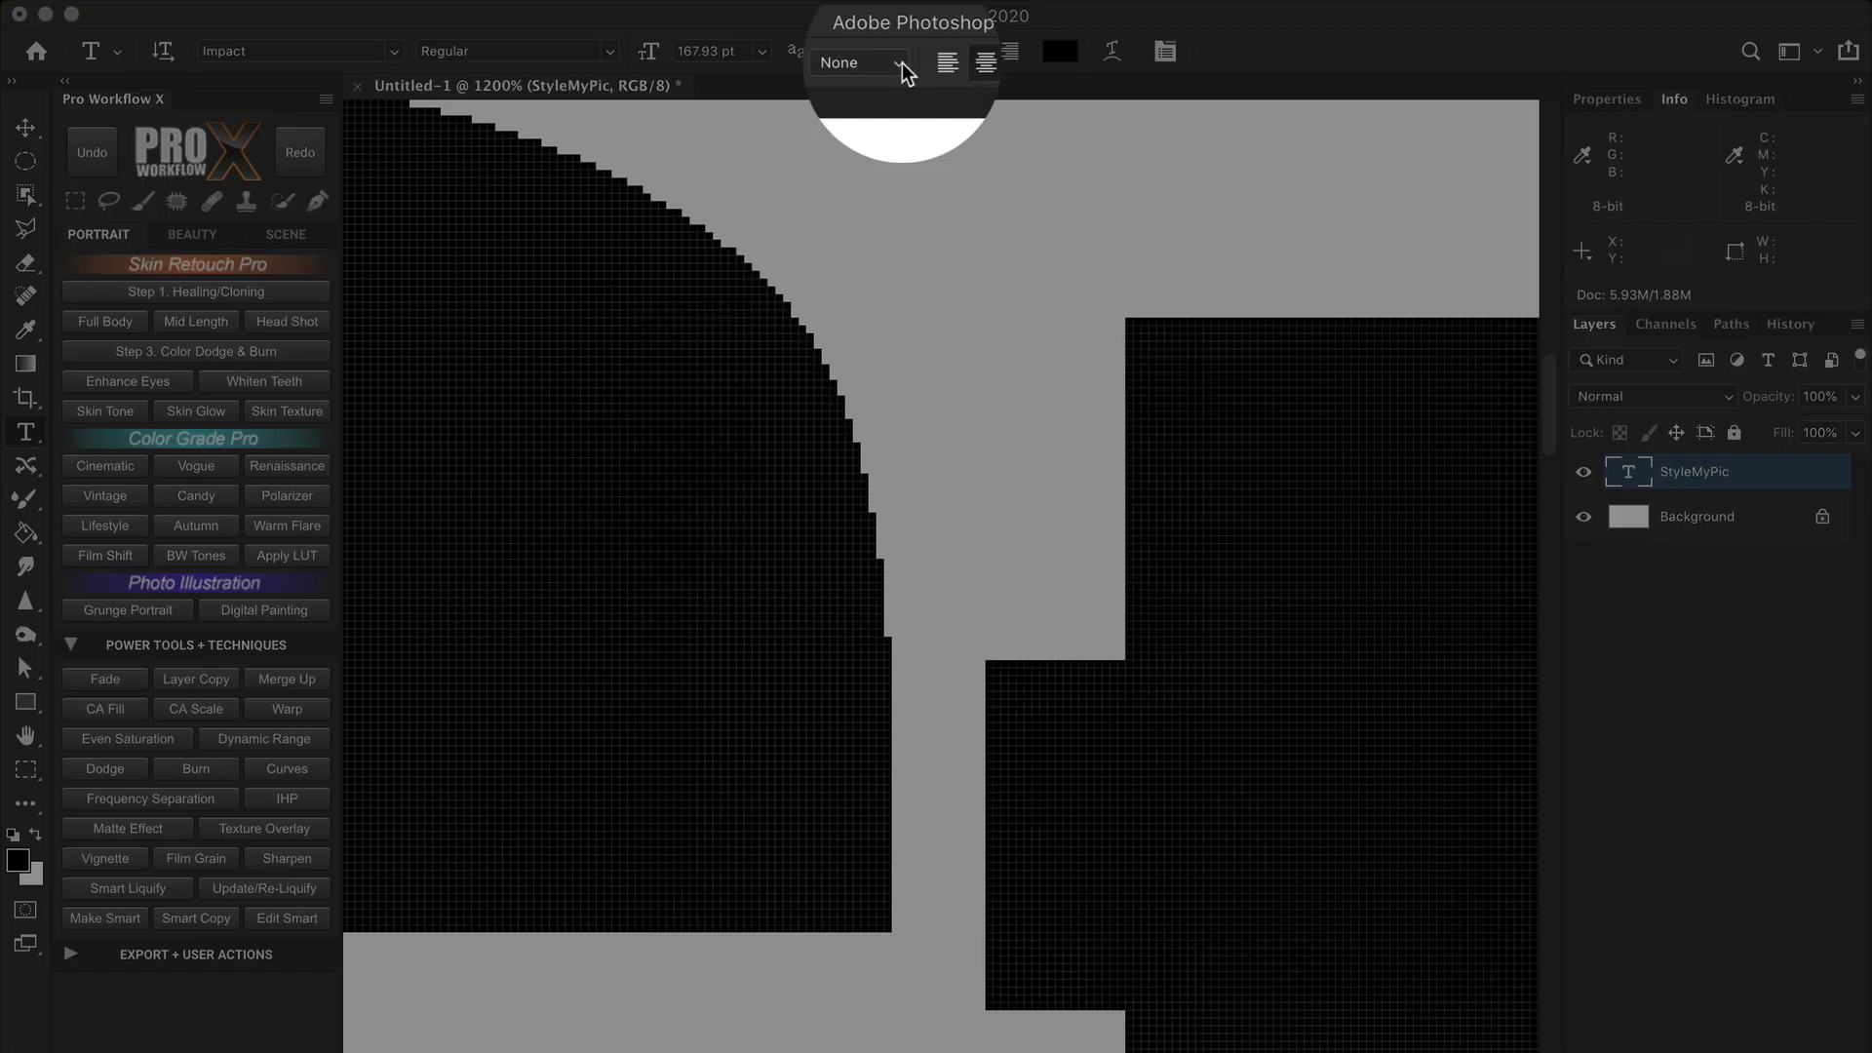
{"action": "left_click", "coordinate": [866, 50]}
{"action": "left_click", "coordinate": [847, 55]}
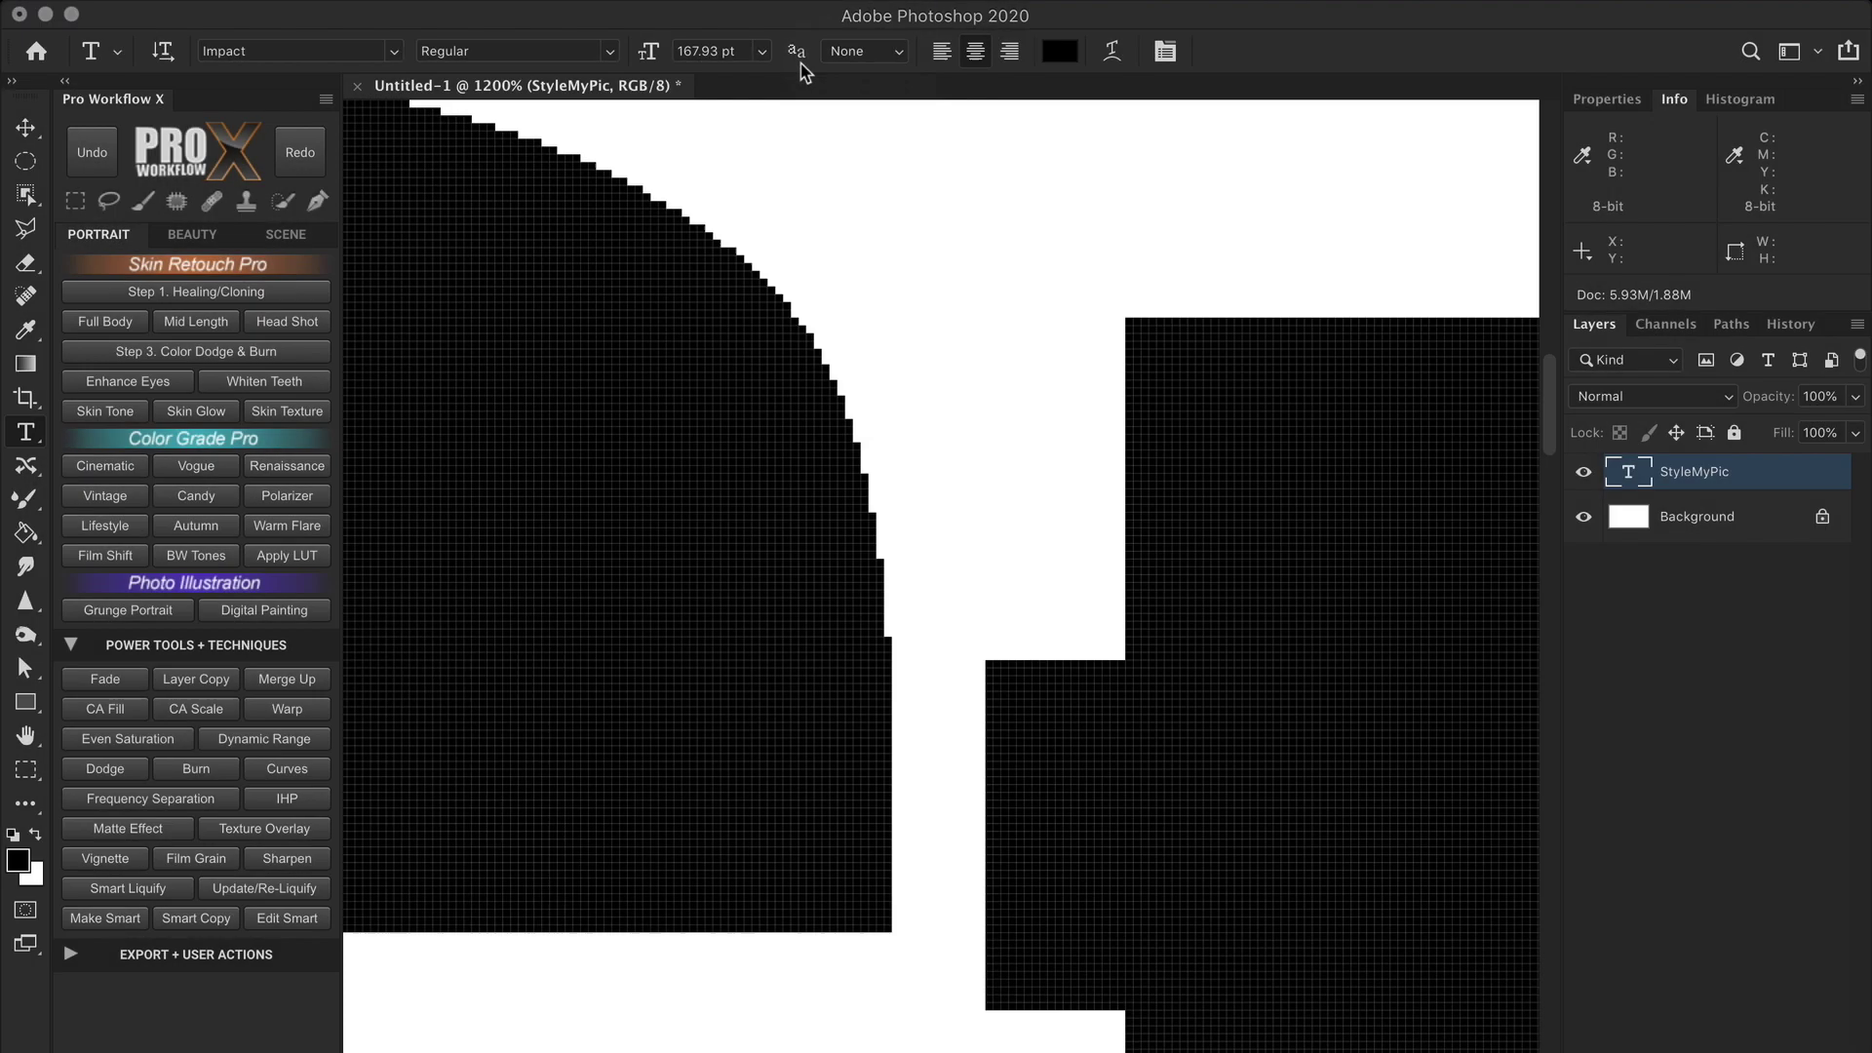
{"action": "left_click", "coordinate": [897, 45]}
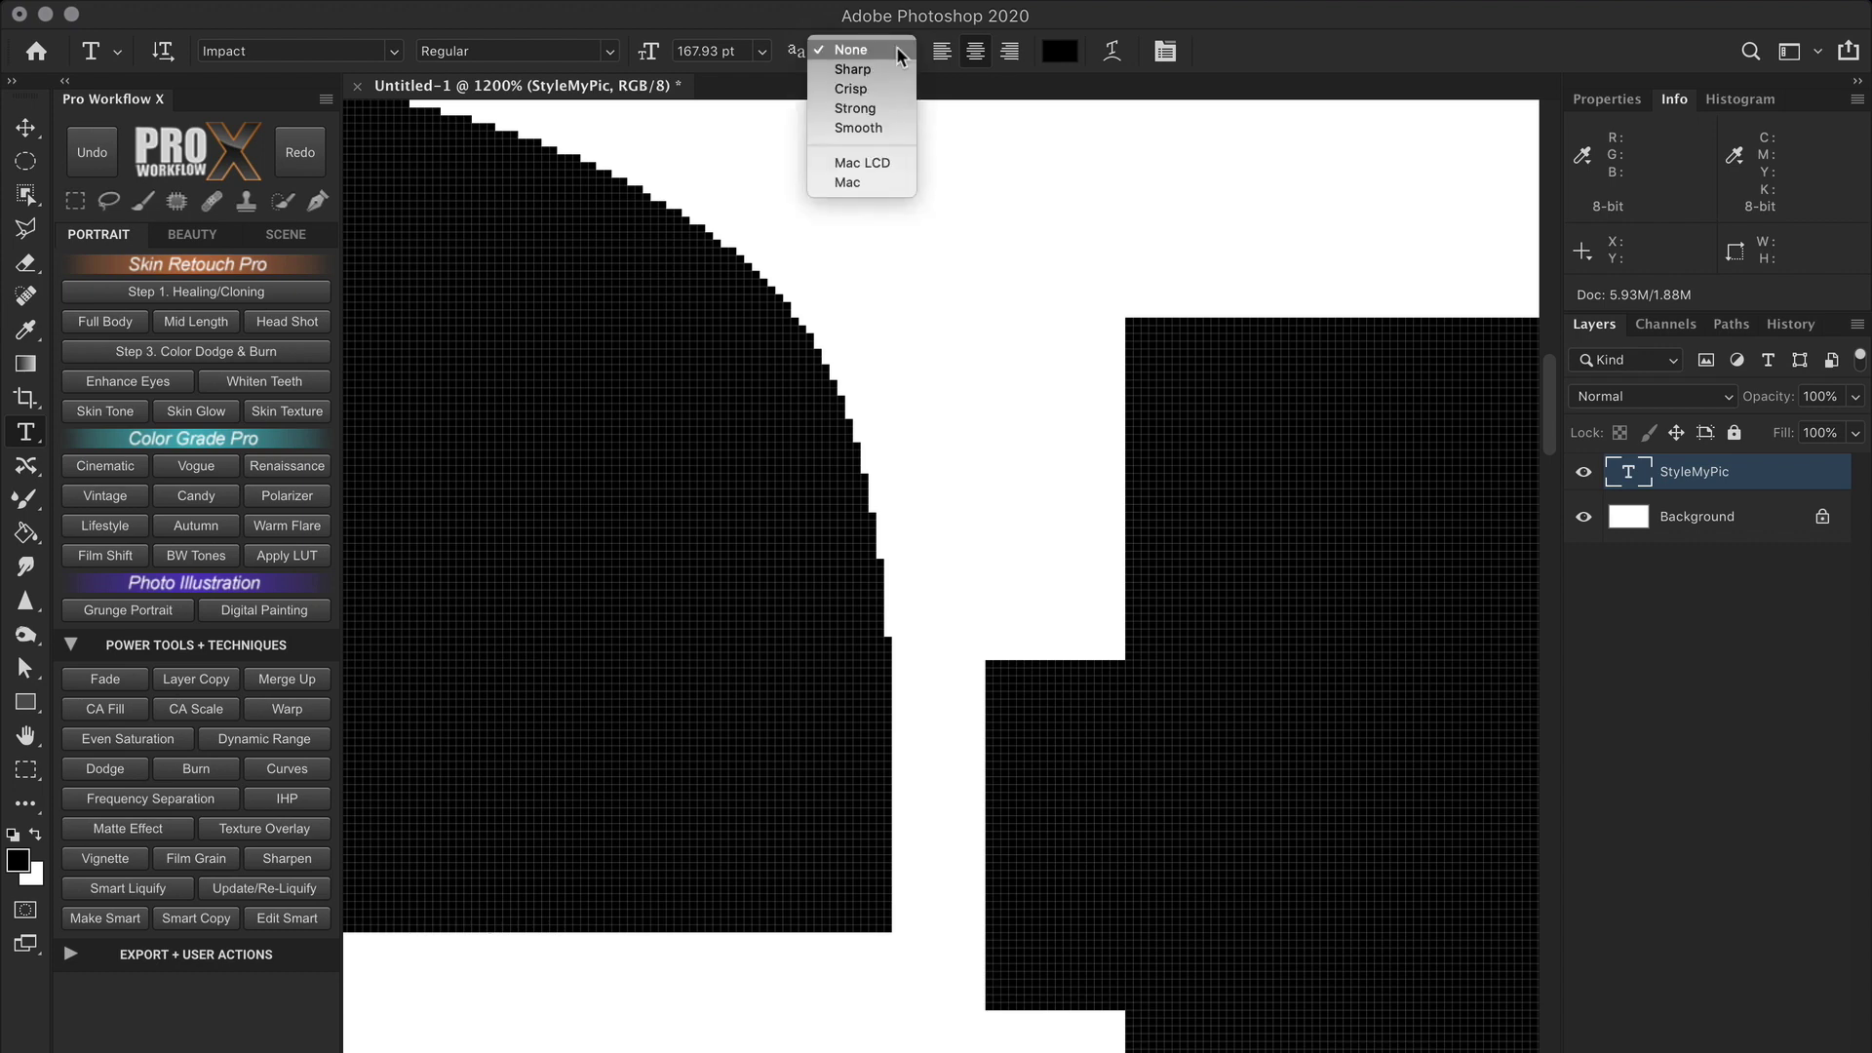
{"action": "left_click", "coordinate": [886, 73]}
{"action": "left_click", "coordinate": [891, 51]}
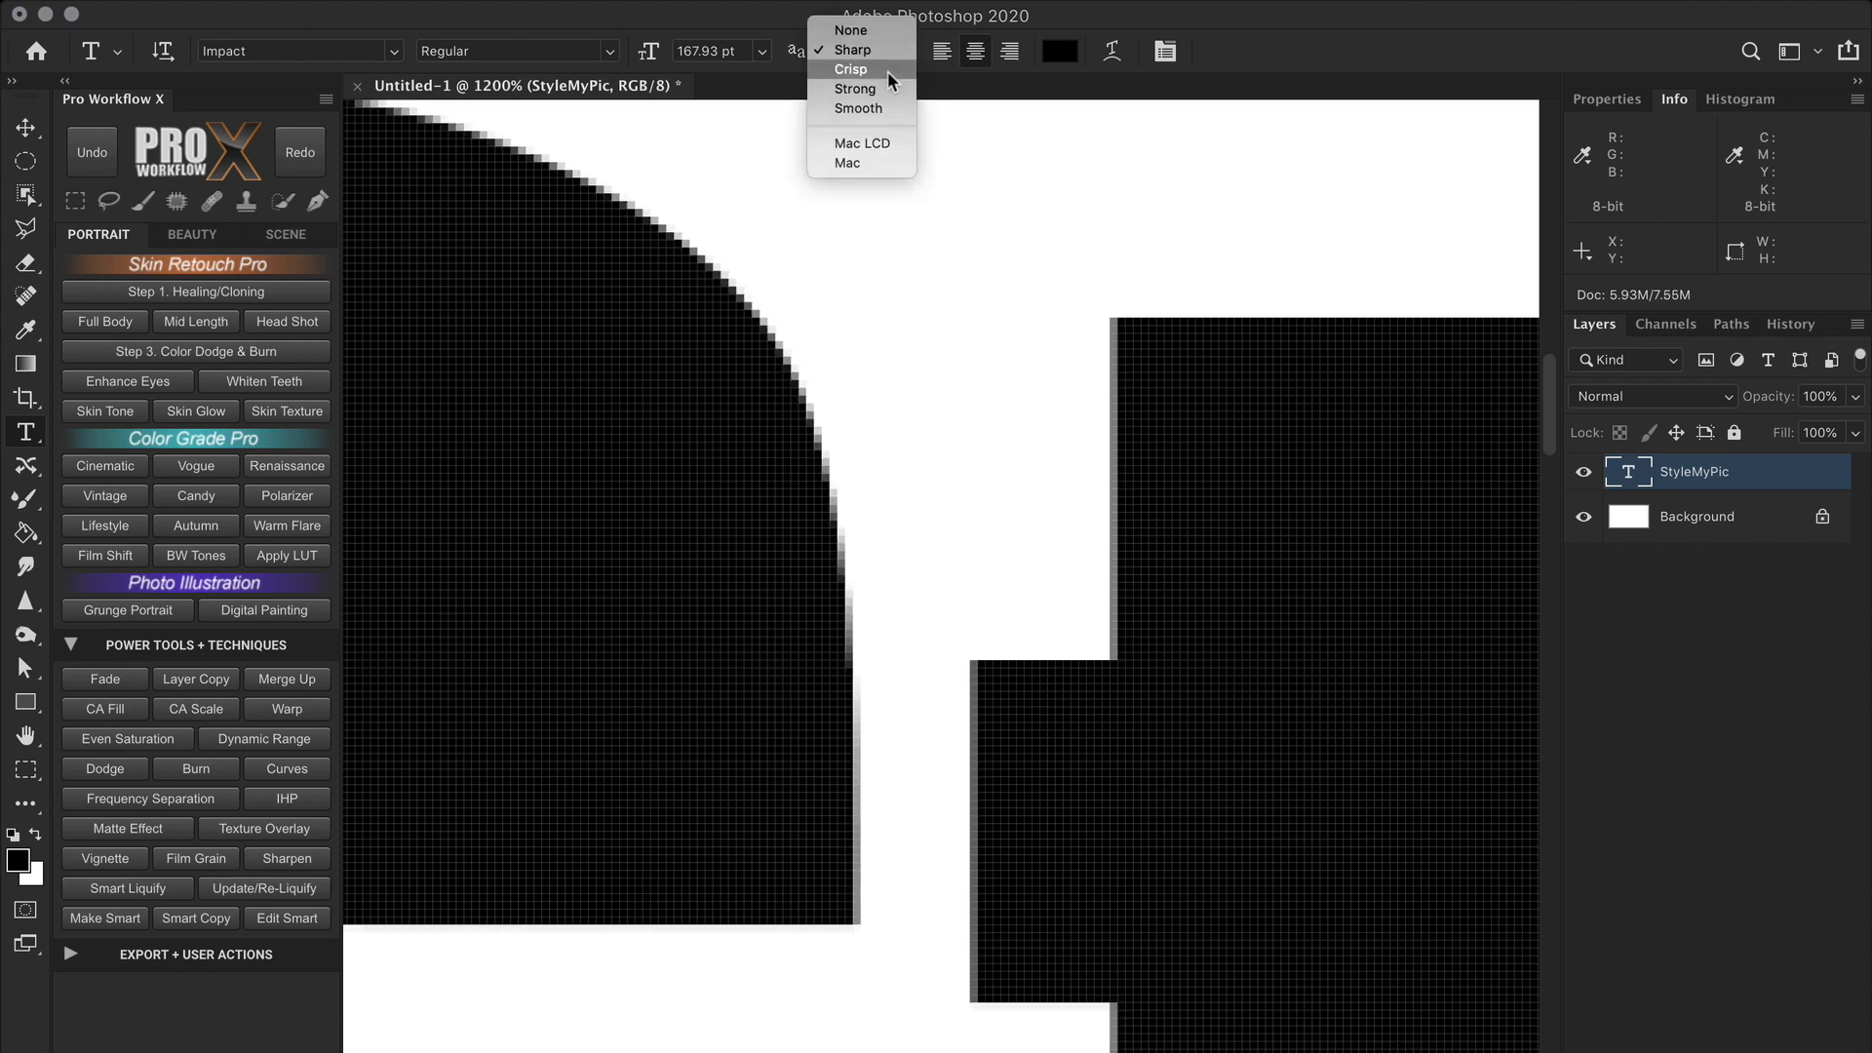
{"action": "left_click", "coordinate": [888, 72]}
{"action": "left_click", "coordinate": [895, 47]}
{"action": "left_click", "coordinate": [891, 83]}
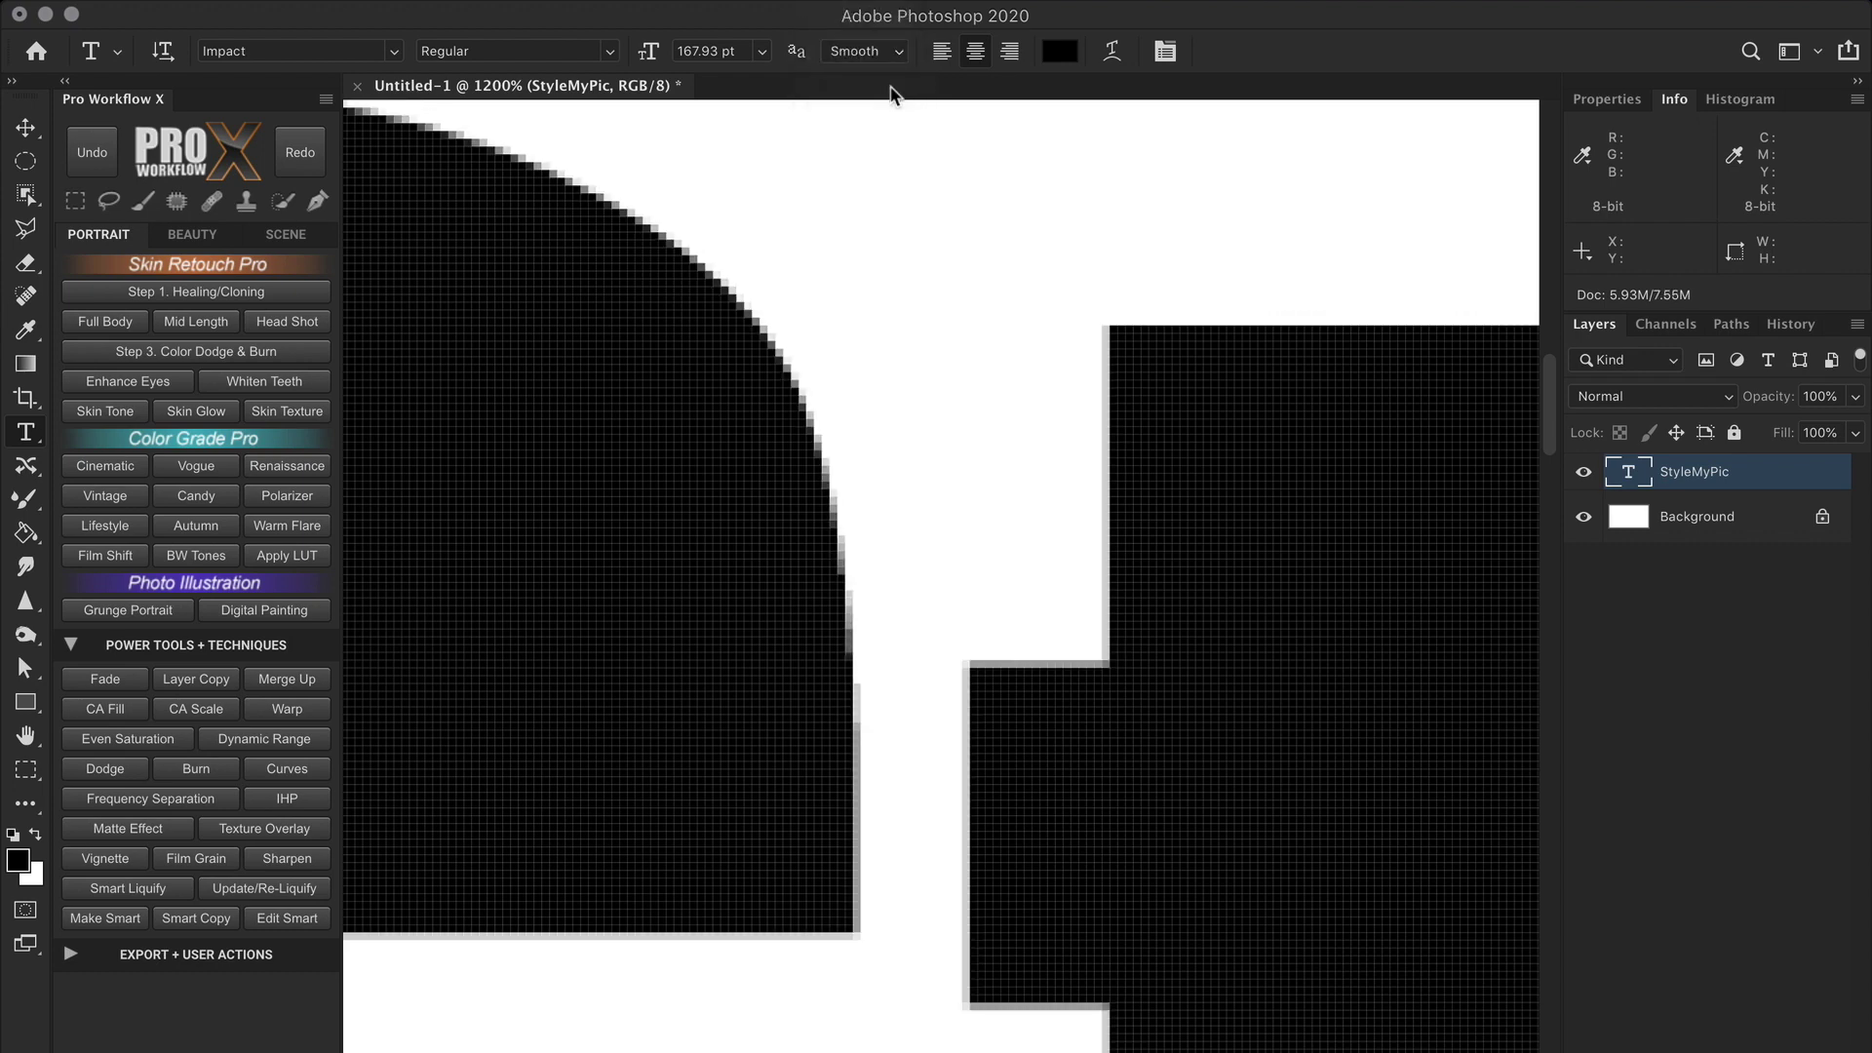
{"action": "left_click", "coordinate": [892, 45]}
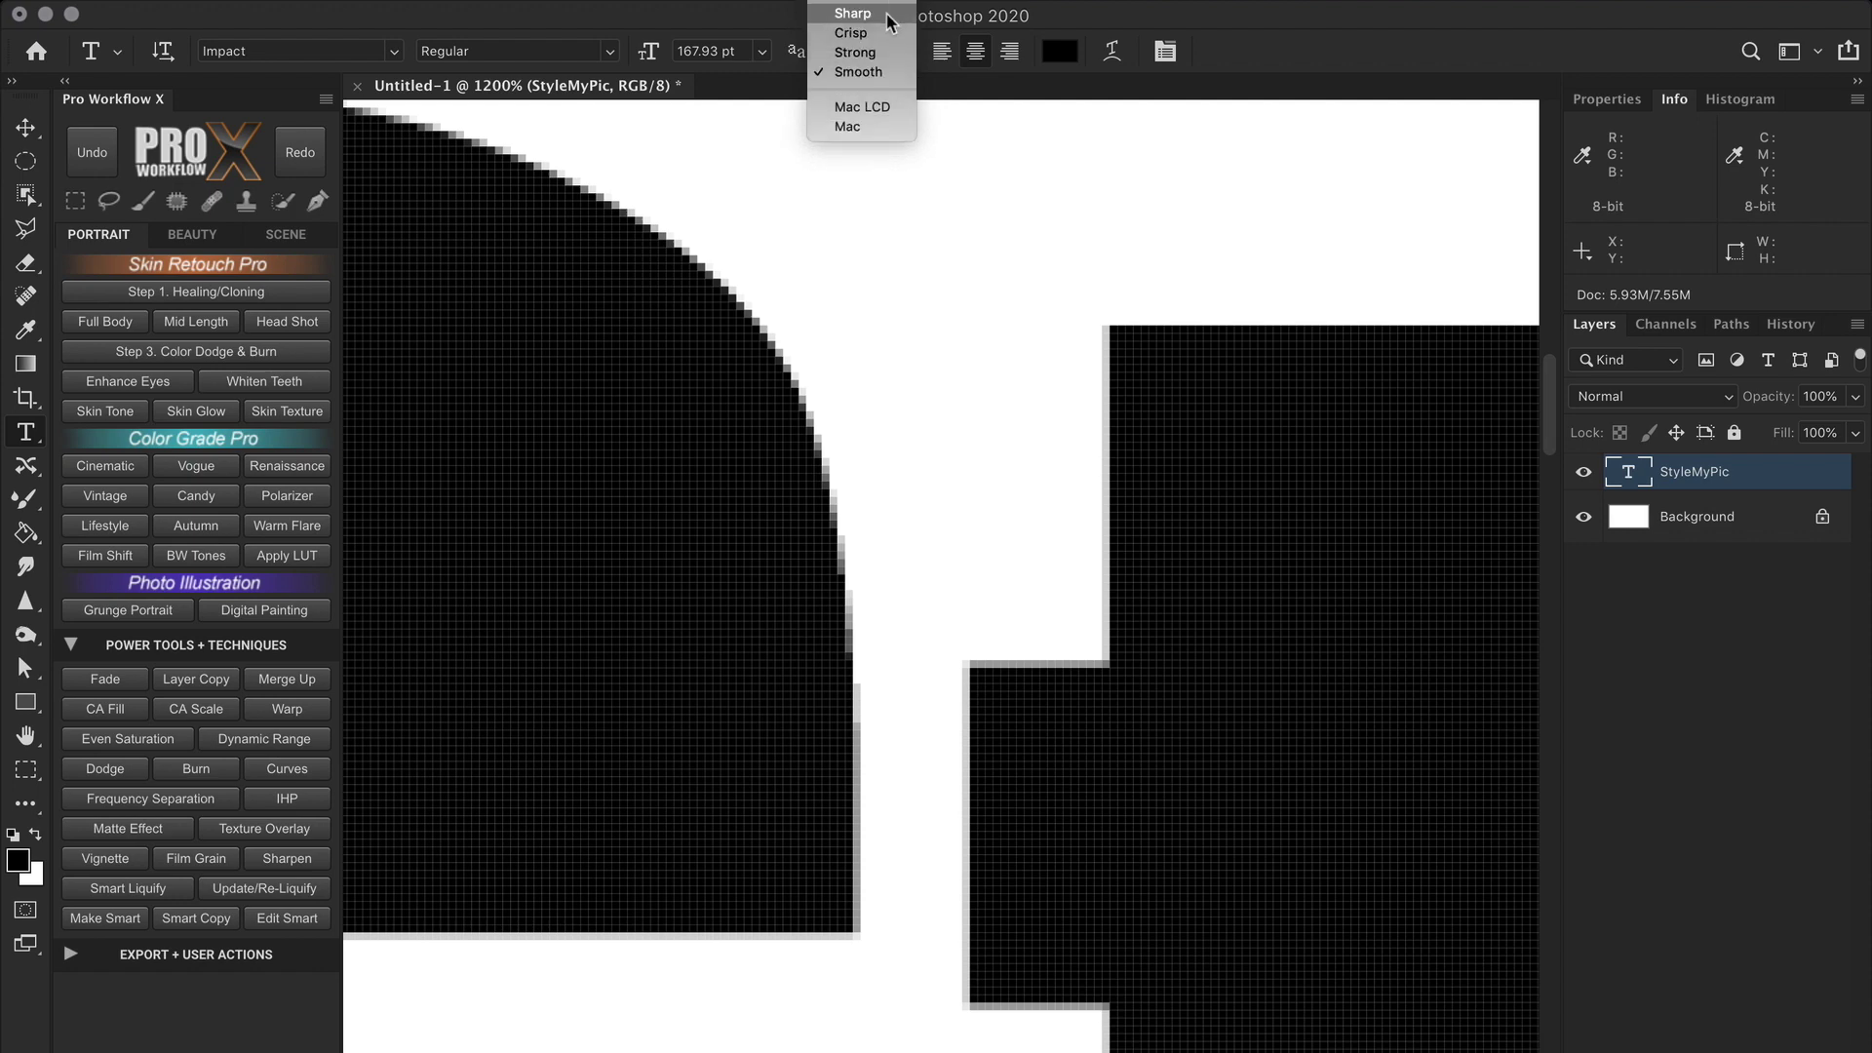
{"action": "left_click", "coordinate": [858, 12]}
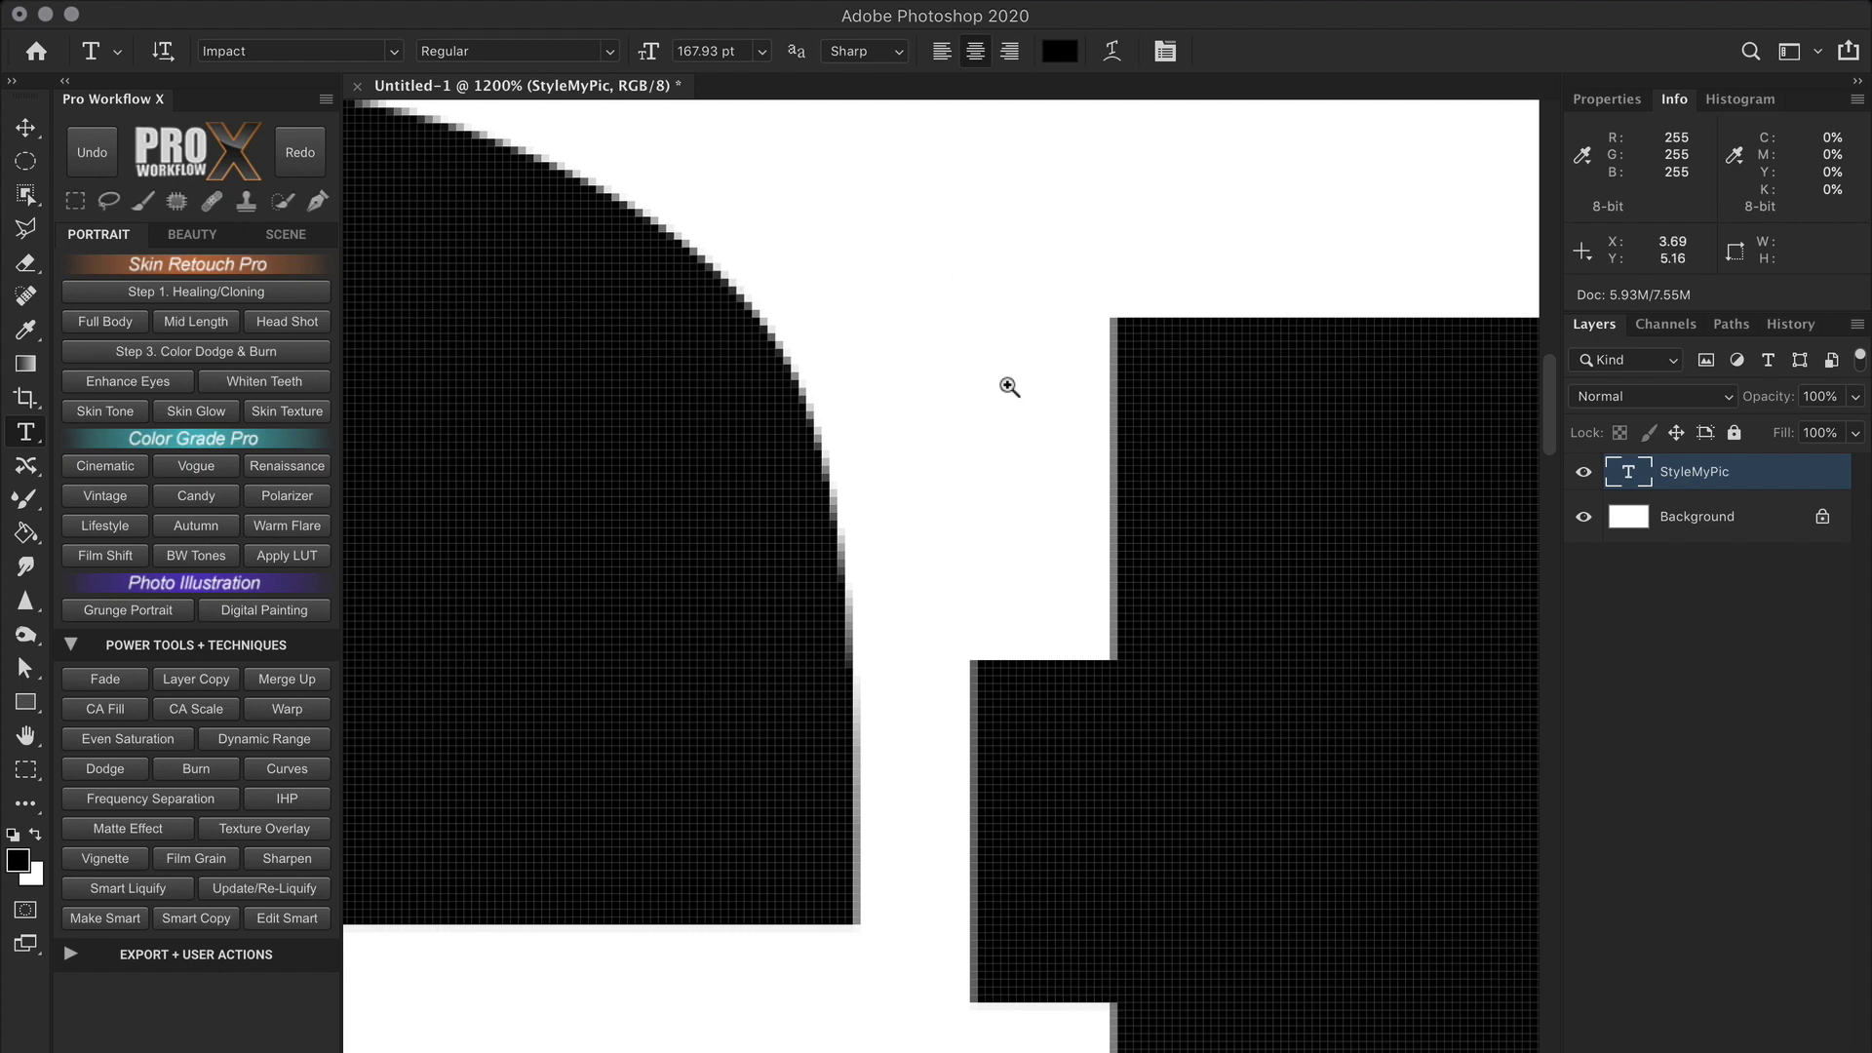
{"action": "left_click_drag", "start_coordinate": [1007, 384], "coordinate": [911, 371]}
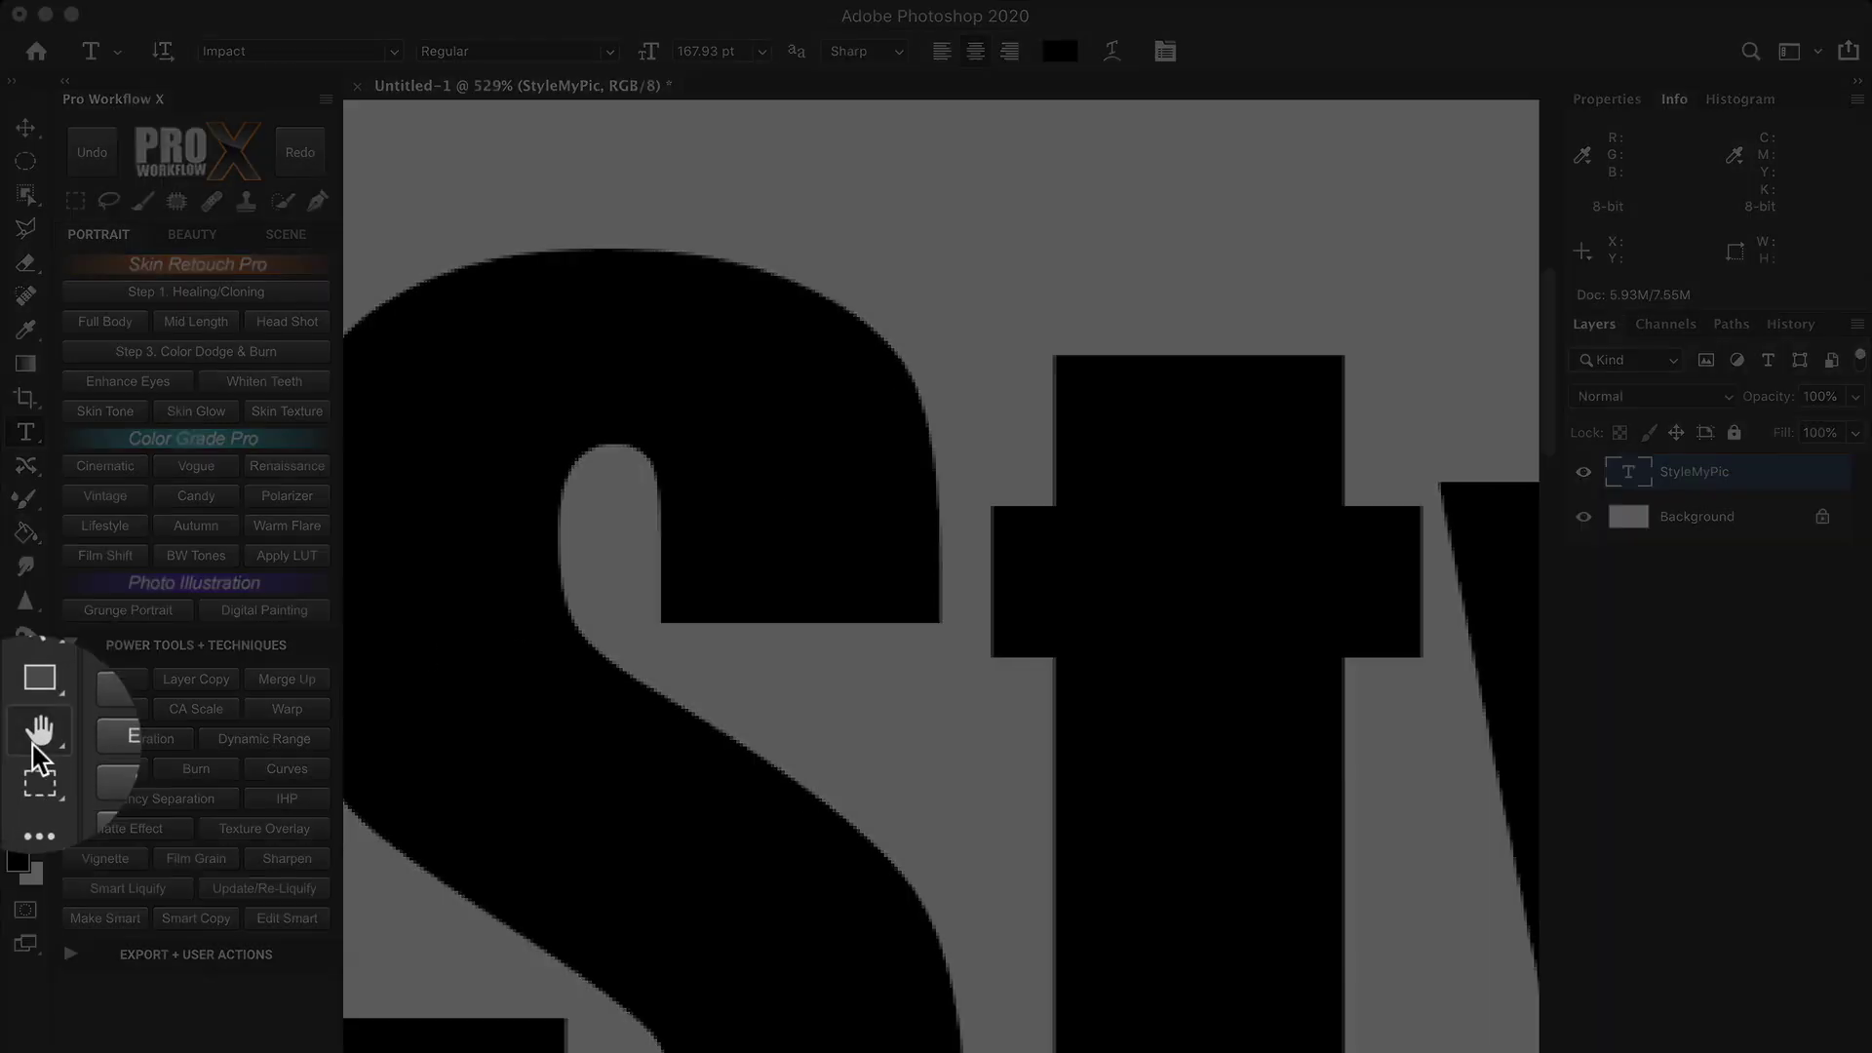
Switch to the Zoom Tool and view the whole StyleMyPic word at 100%.
{"action": "right_click", "coordinate": [26, 735]}
{"action": "left_click", "coordinate": [127, 728]}
{"action": "double_click", "coordinate": [21, 748]}
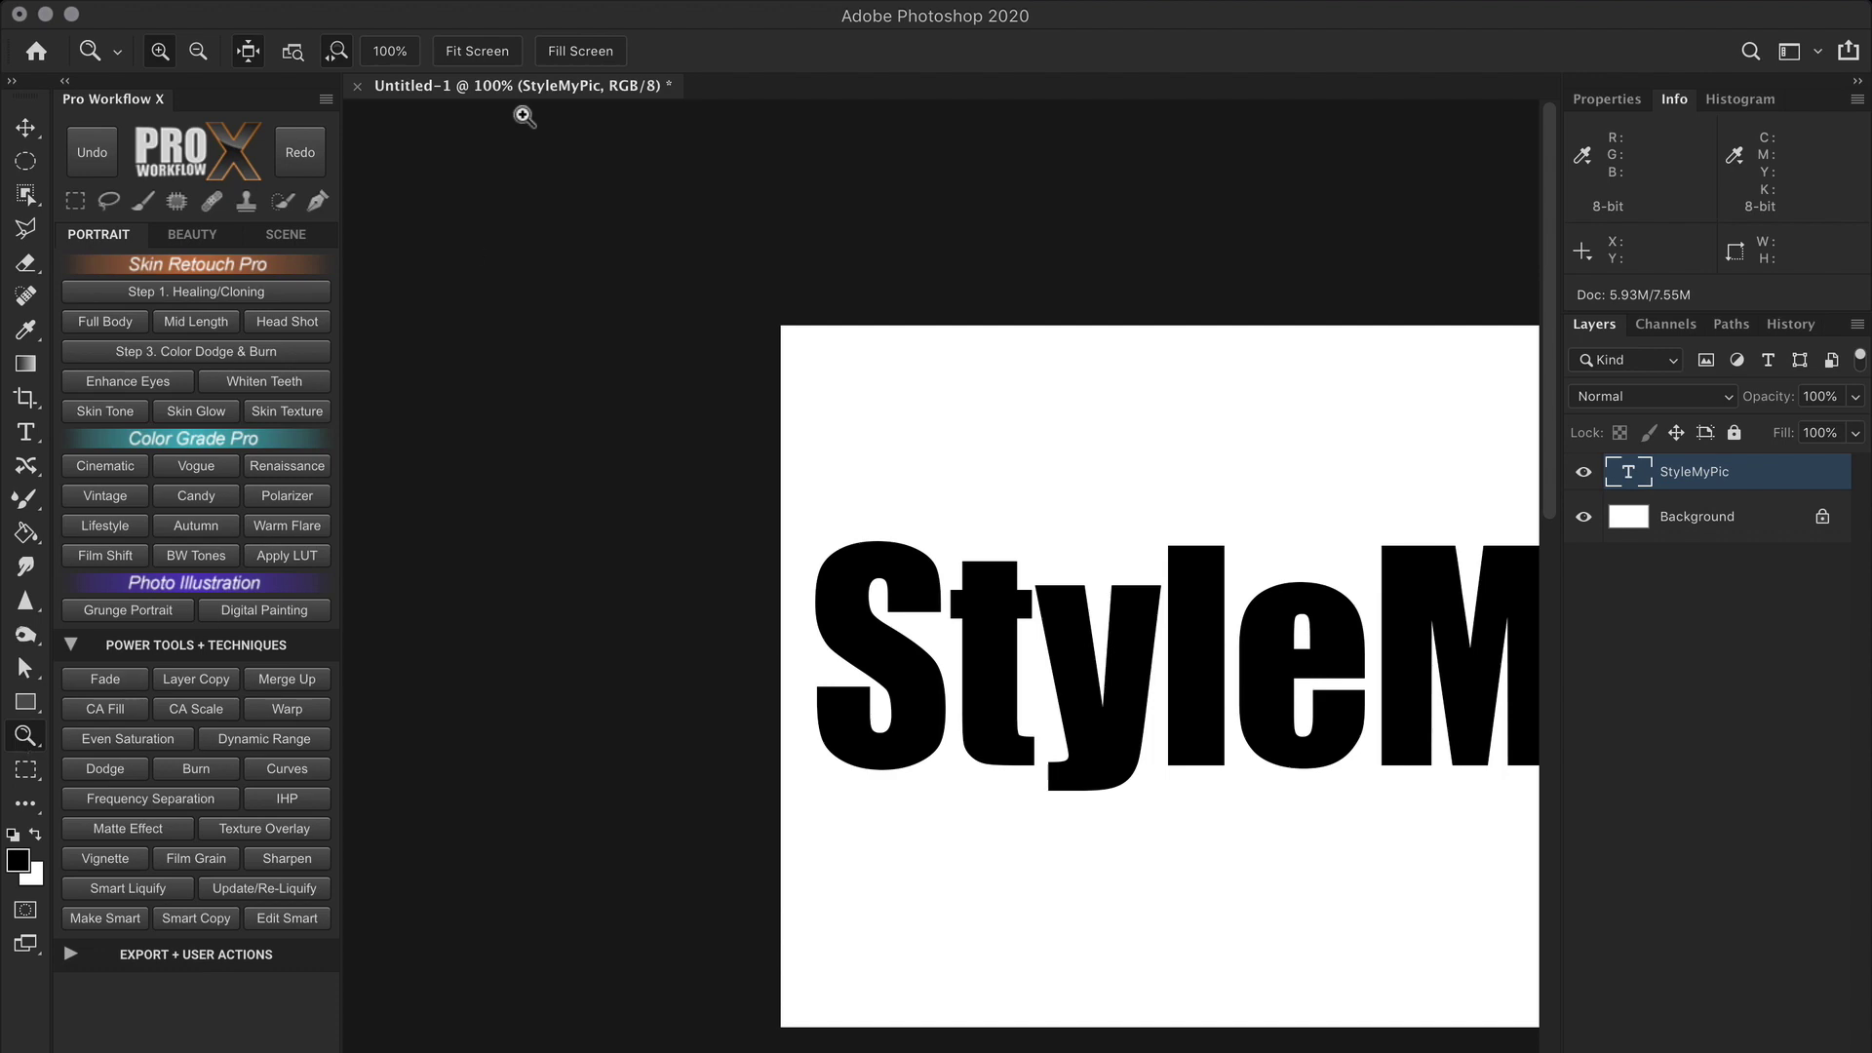
{"action": "left_click", "coordinate": [561, 52]}
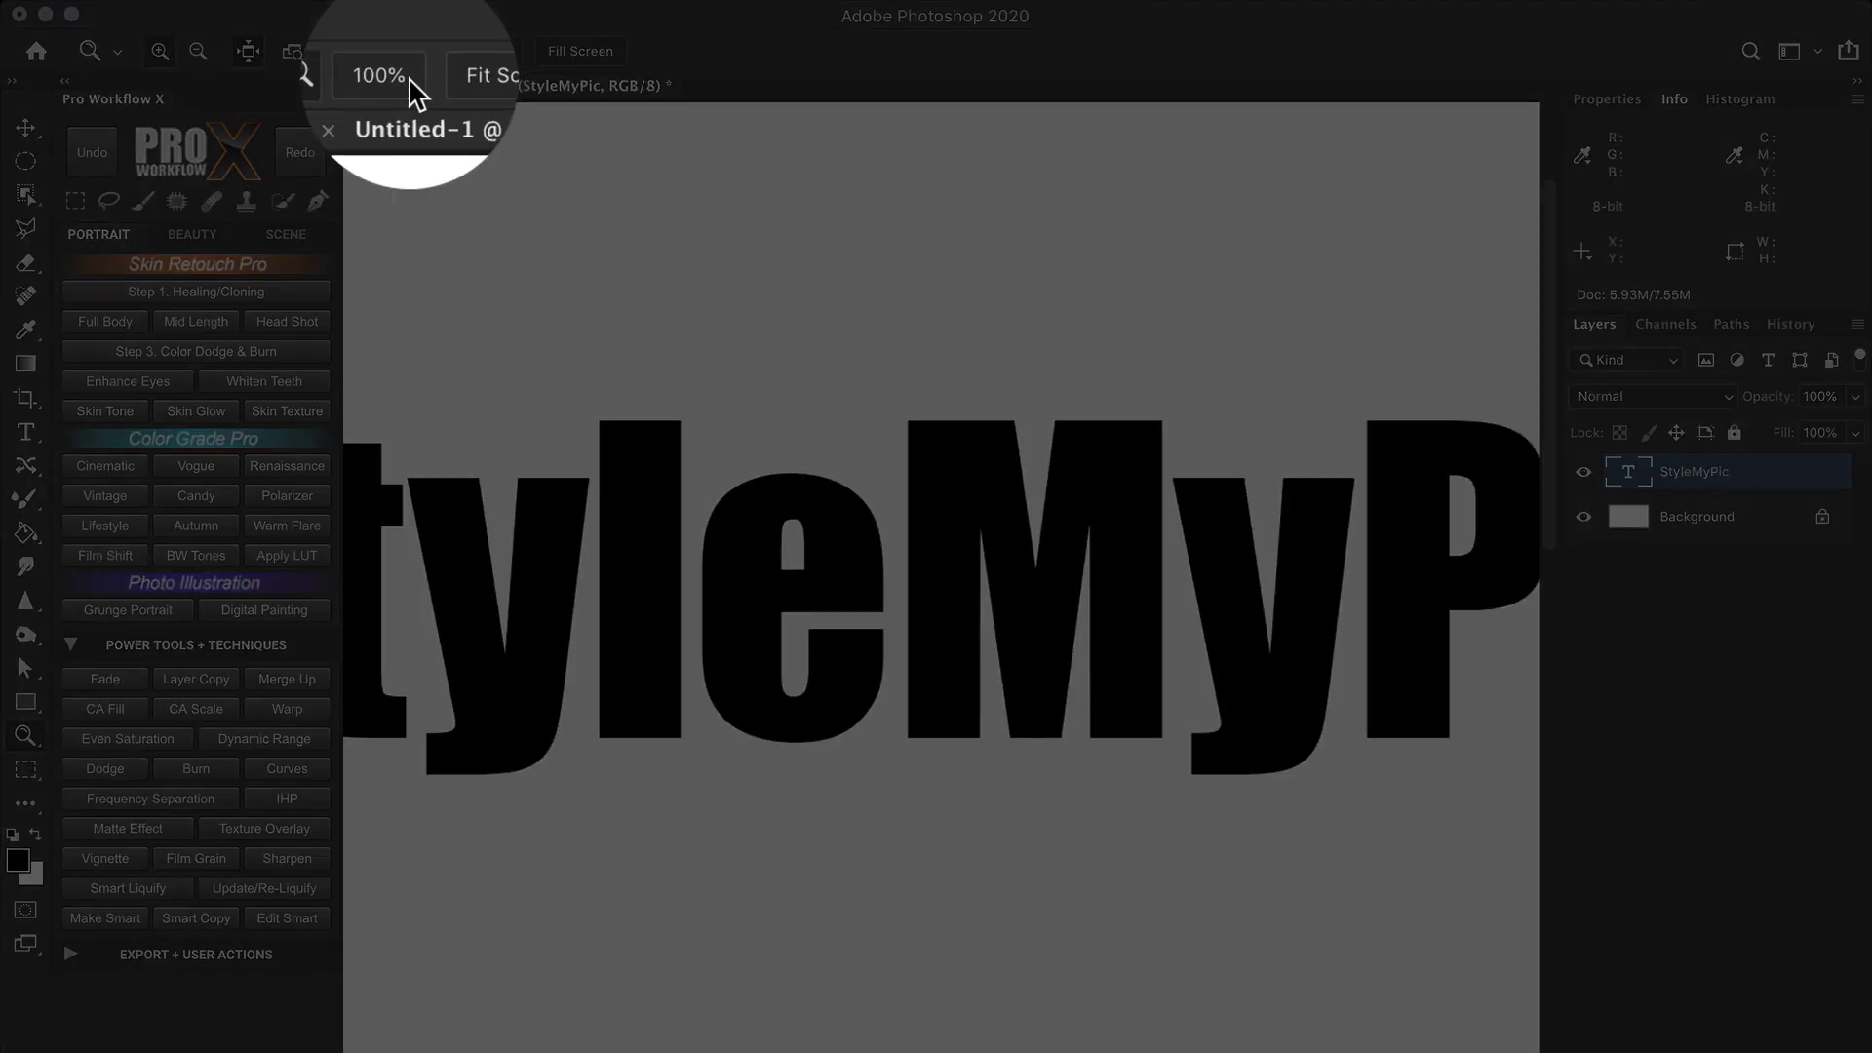
{"action": "left_click", "coordinate": [397, 55]}
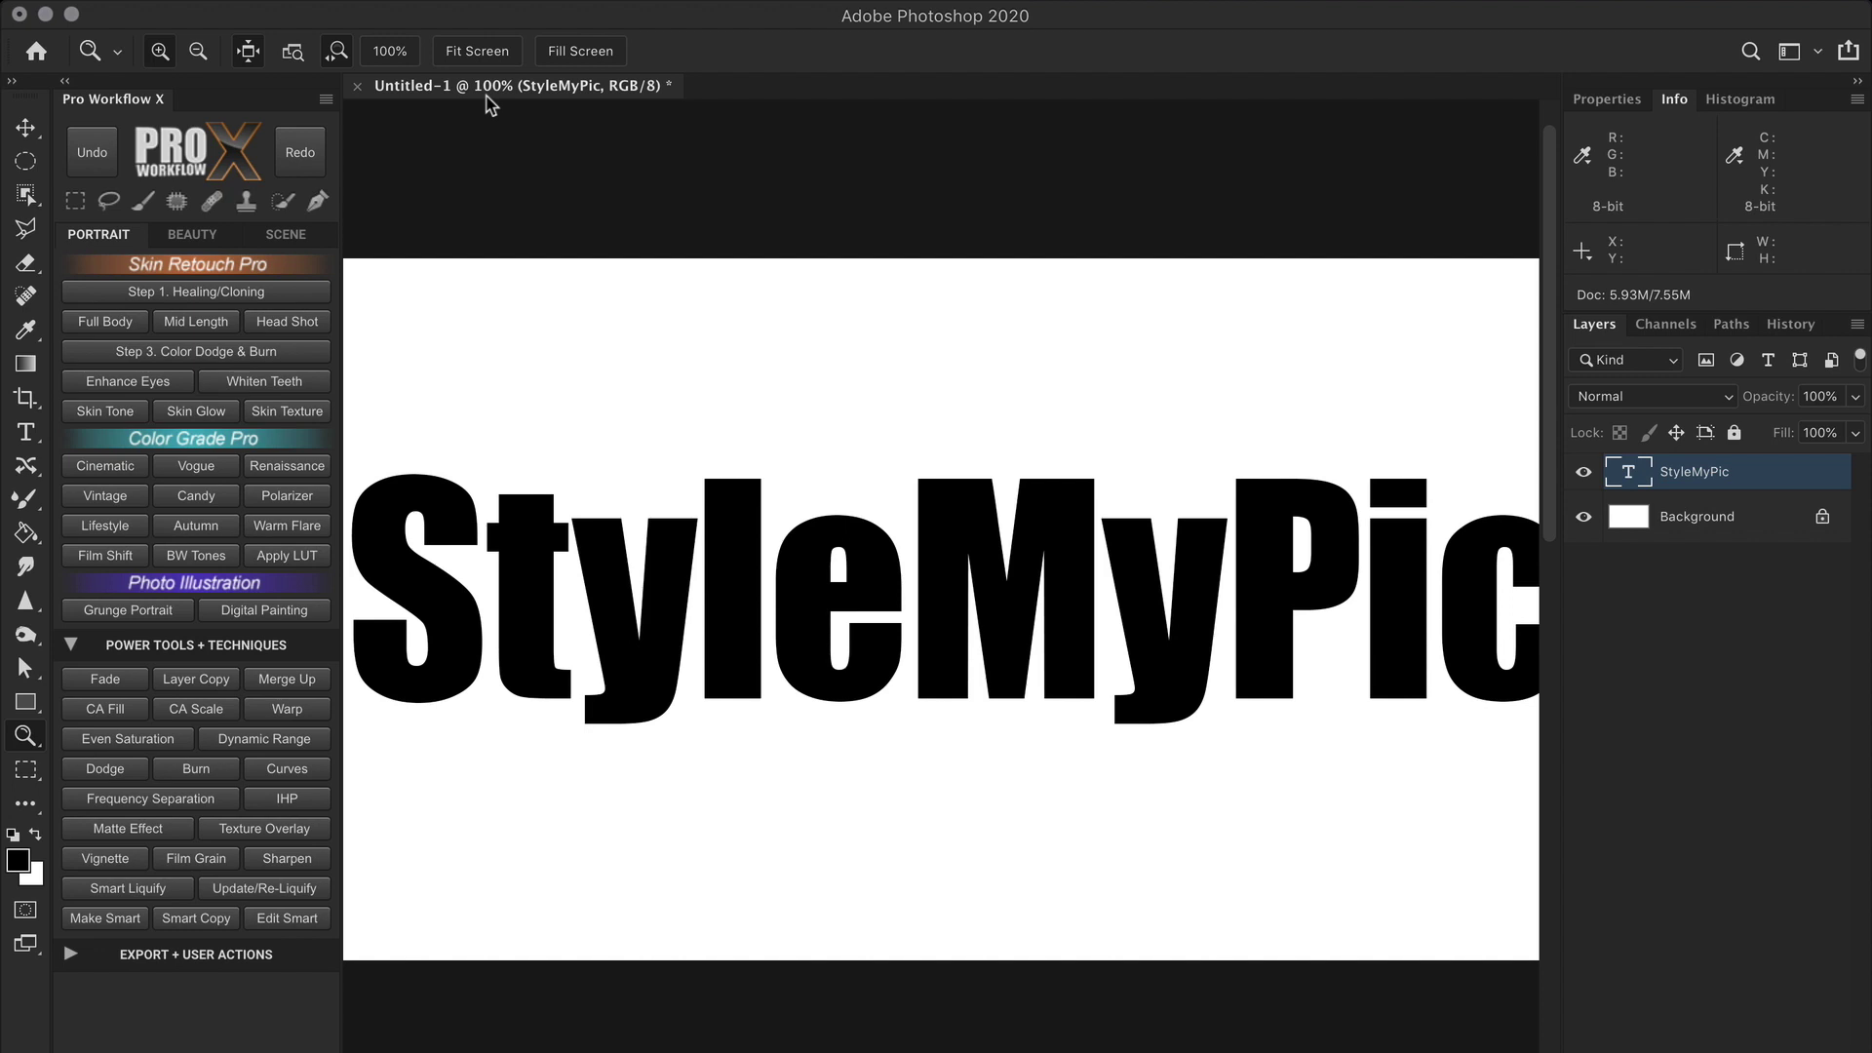
{"action": "left_click", "coordinate": [391, 5]}
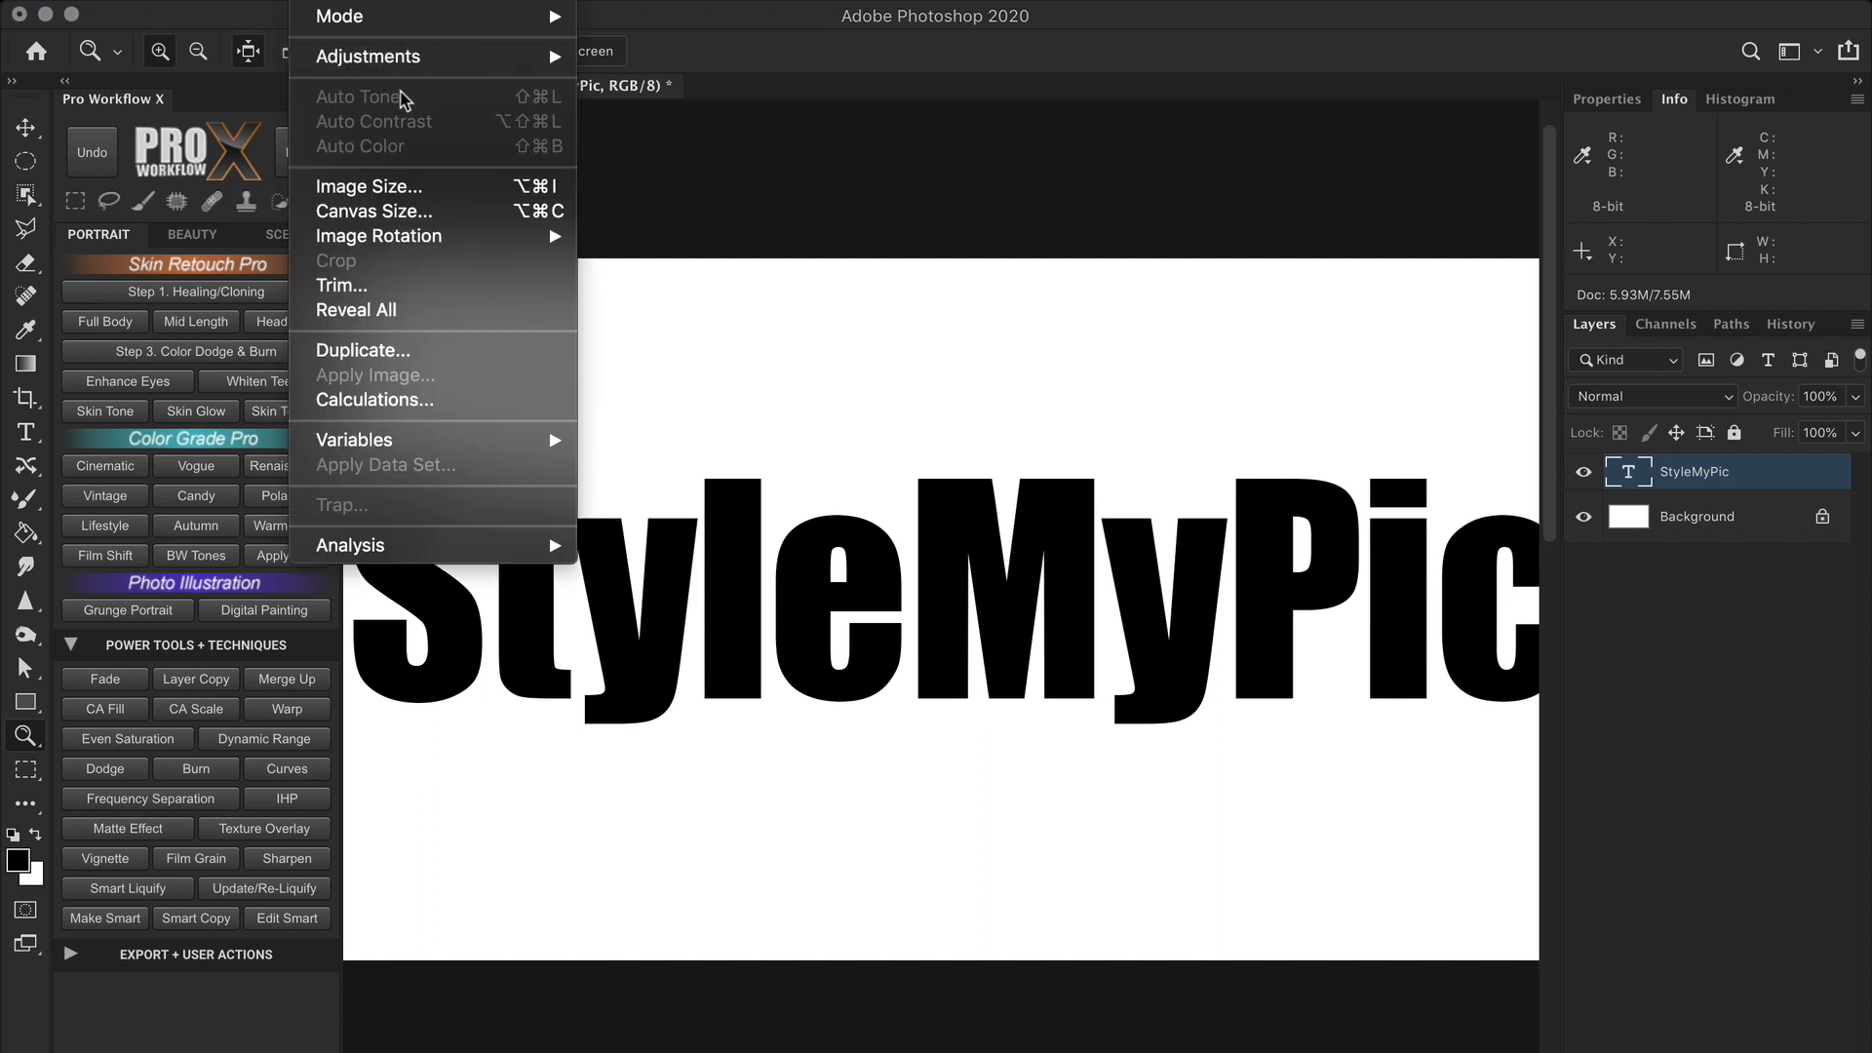
Change the Image Size resolution units to Pixels/Inch, giving 182.88 ppi.
{"action": "left_click", "coordinate": [426, 188]}
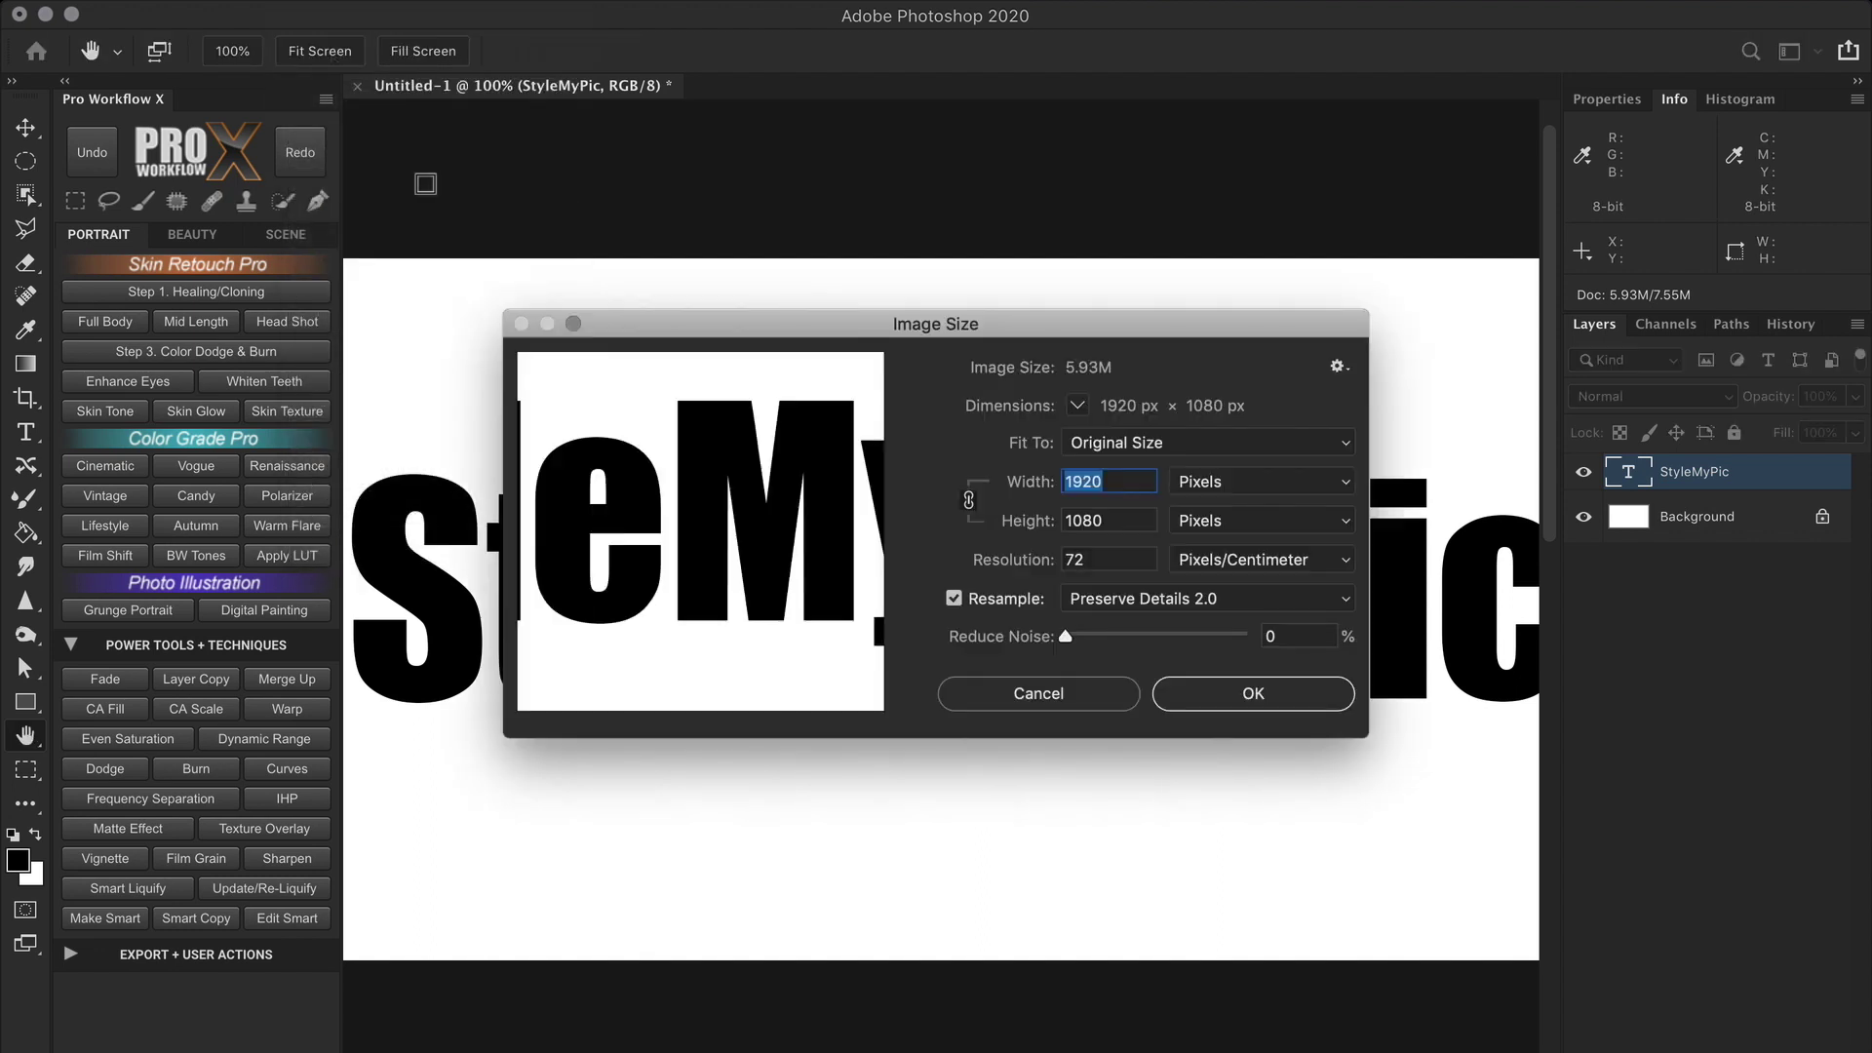
{"action": "left_click", "coordinate": [1267, 559]}
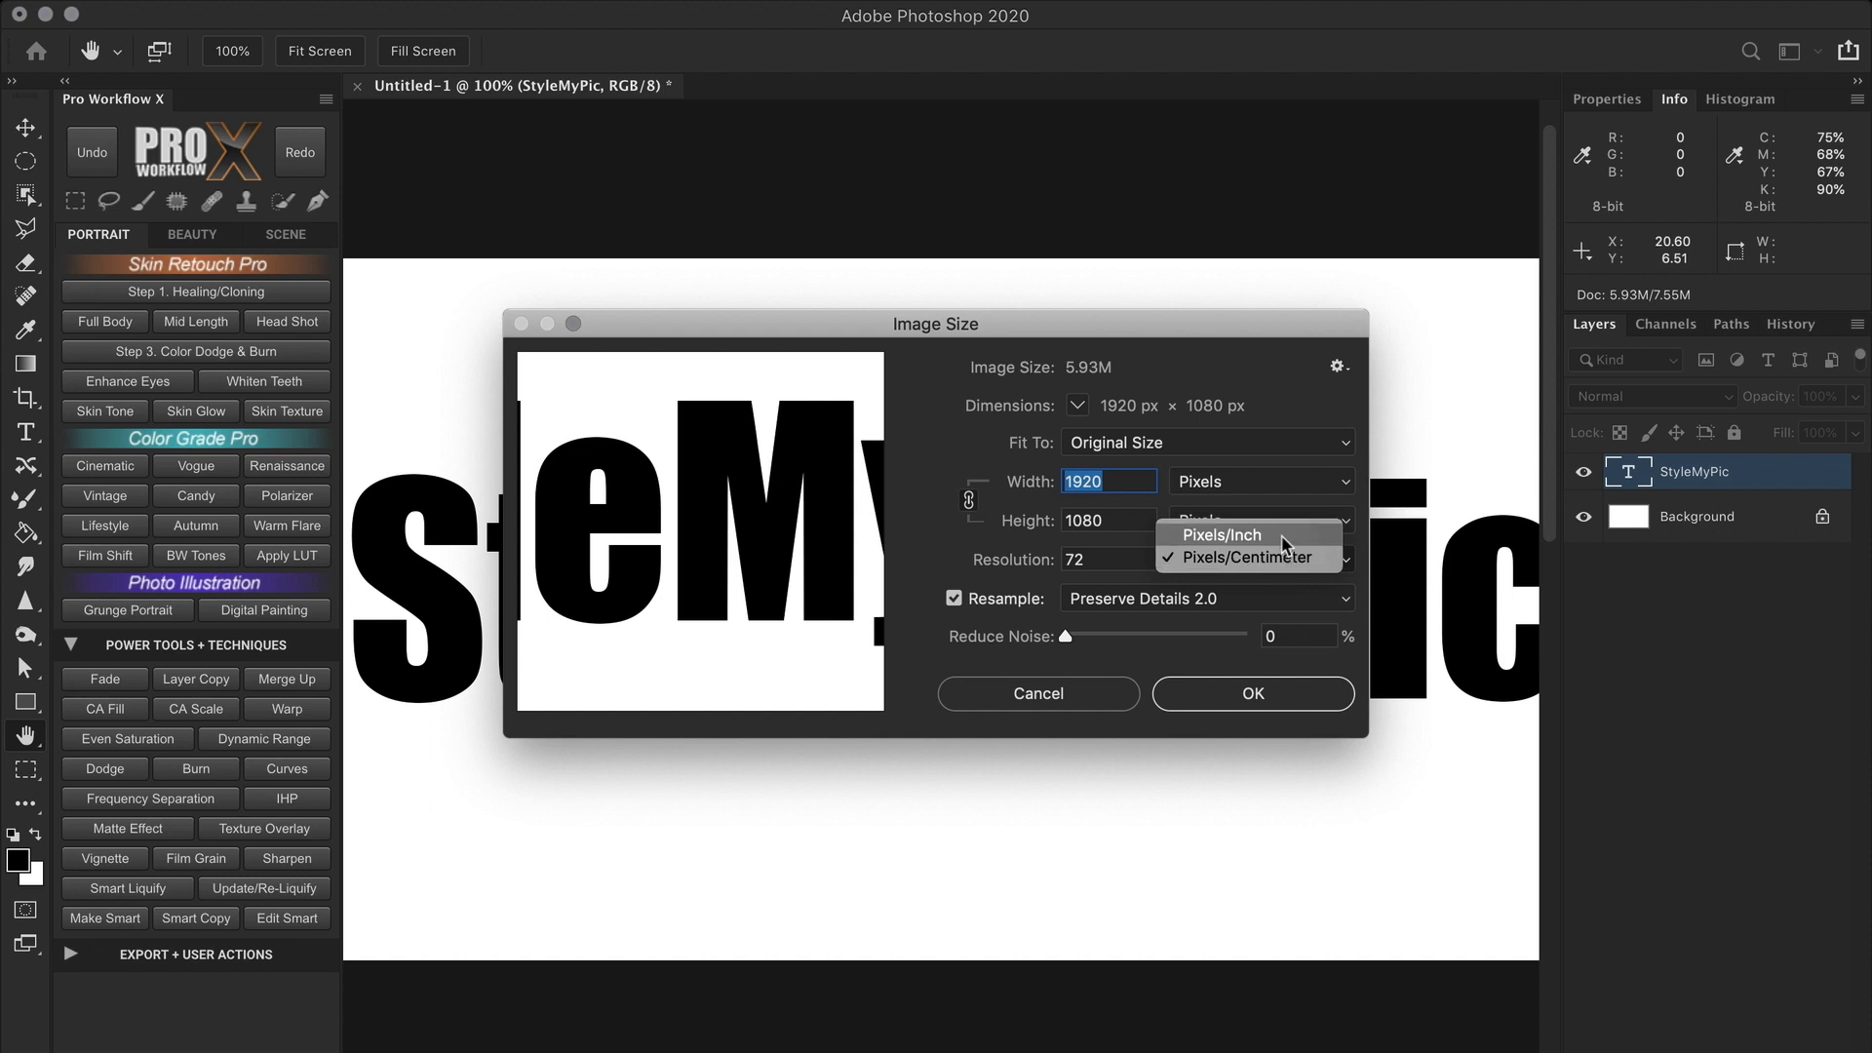
{"action": "left_click", "coordinate": [1283, 537]}
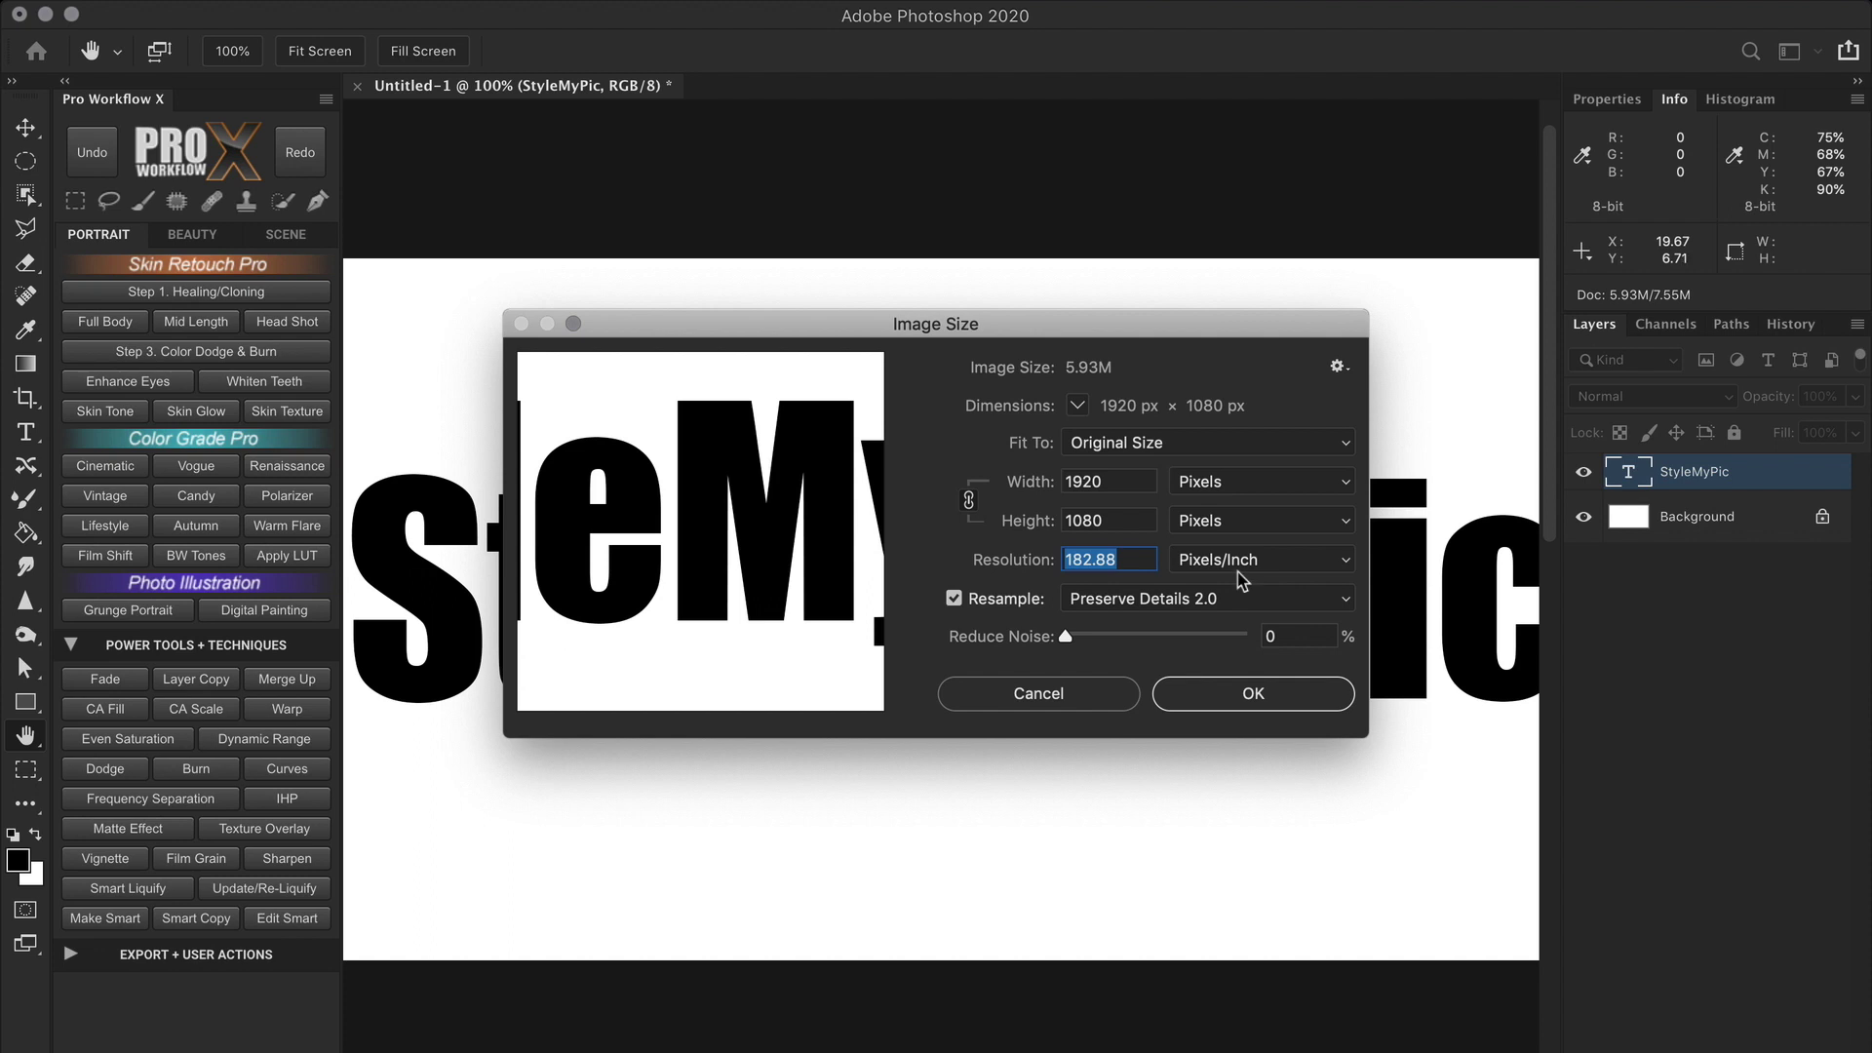
{"action": "left_click", "coordinate": [1238, 690]}
{"action": "key", "text": "z"}
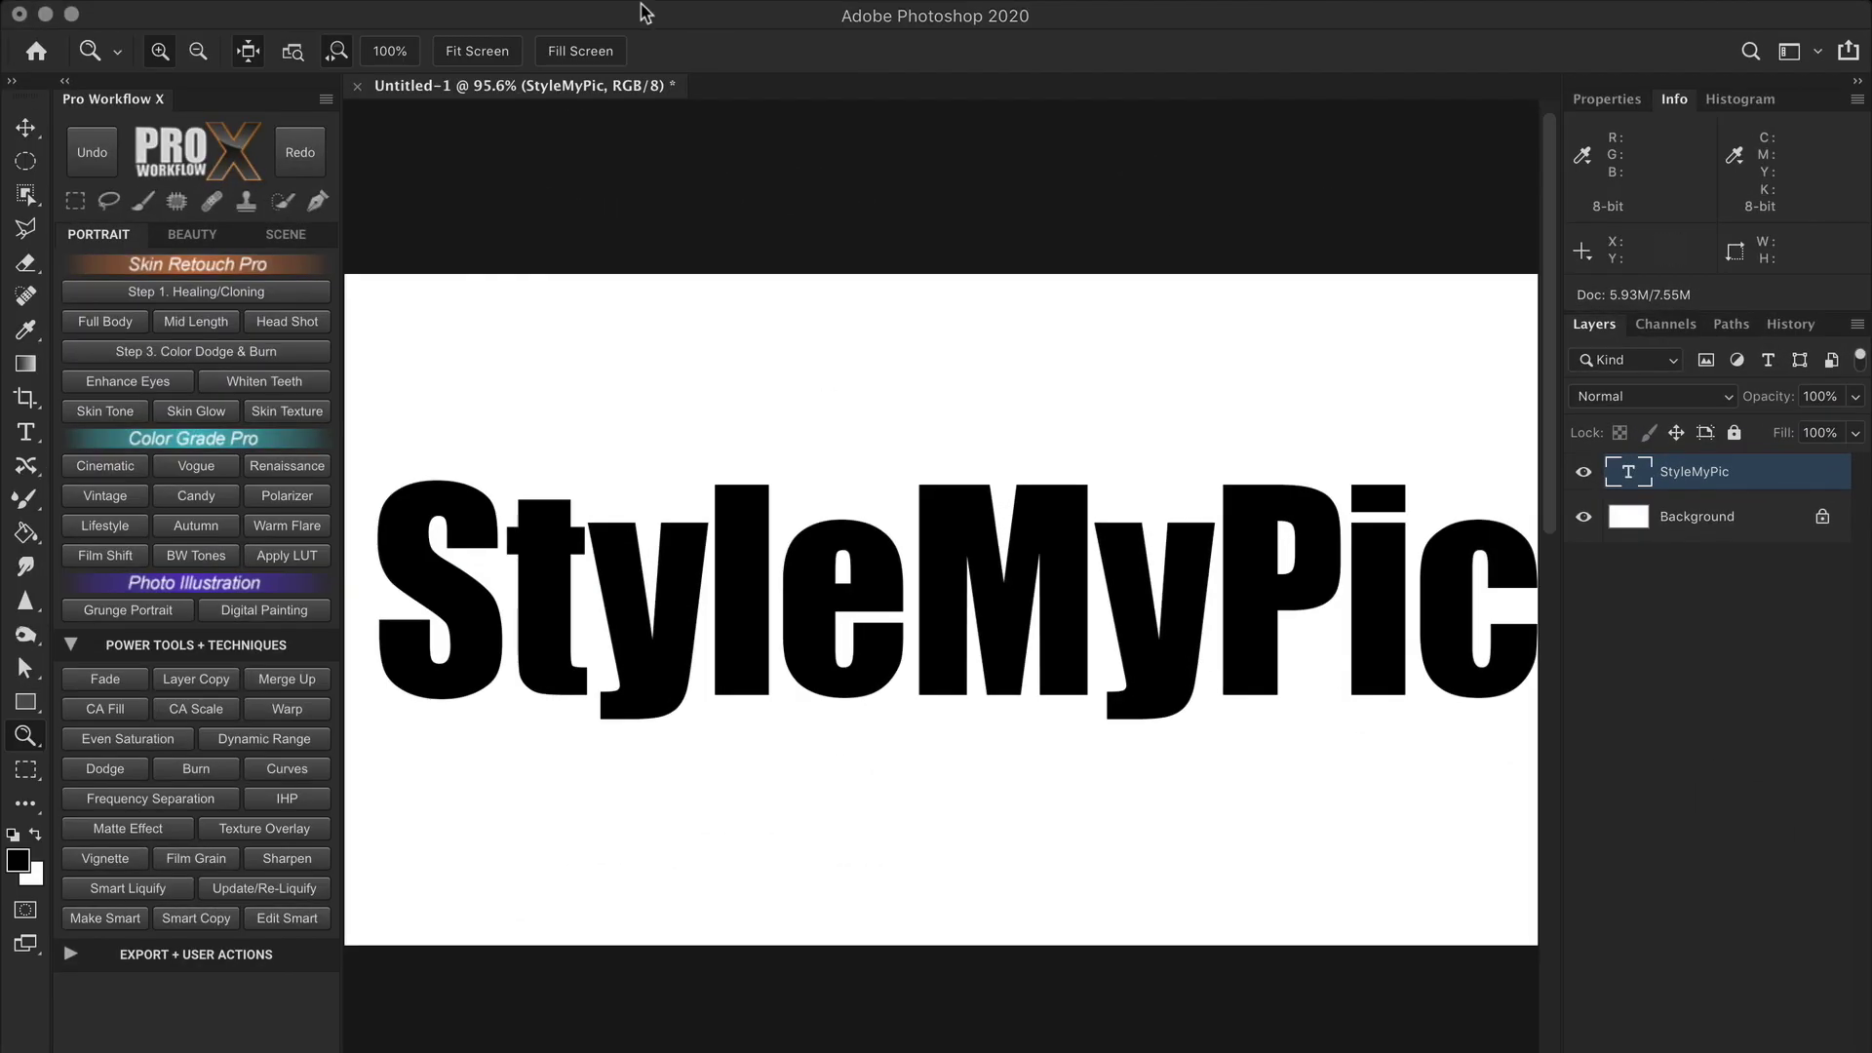
{"action": "left_click", "coordinate": [646, 9]}
Convert the text to a smart object, apply a 5.0-pixel Gaussian Blur, and inspect the edges.
{"action": "mouse_move", "coordinate": [680, 297]}
{"action": "left_click", "coordinate": [1030, 393]}
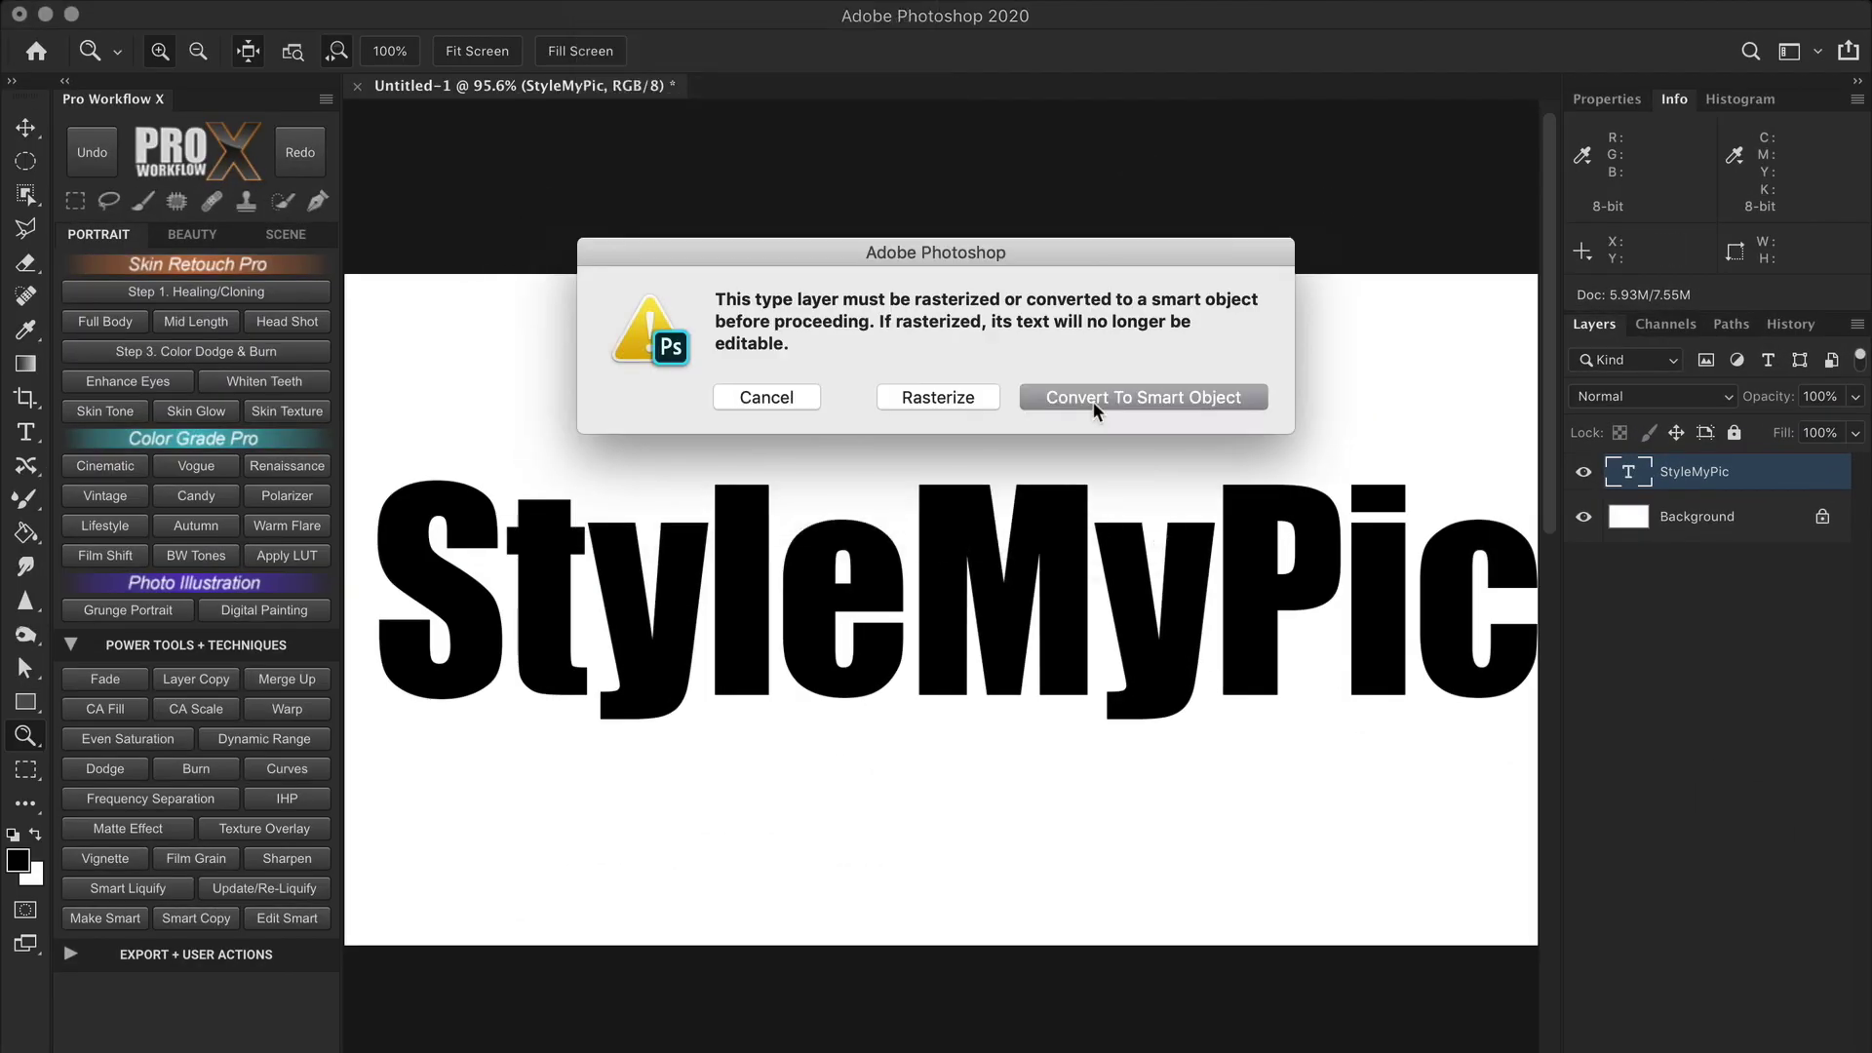
{"action": "left_click", "coordinate": [1092, 401]}
{"action": "left_click", "coordinate": [1207, 363]}
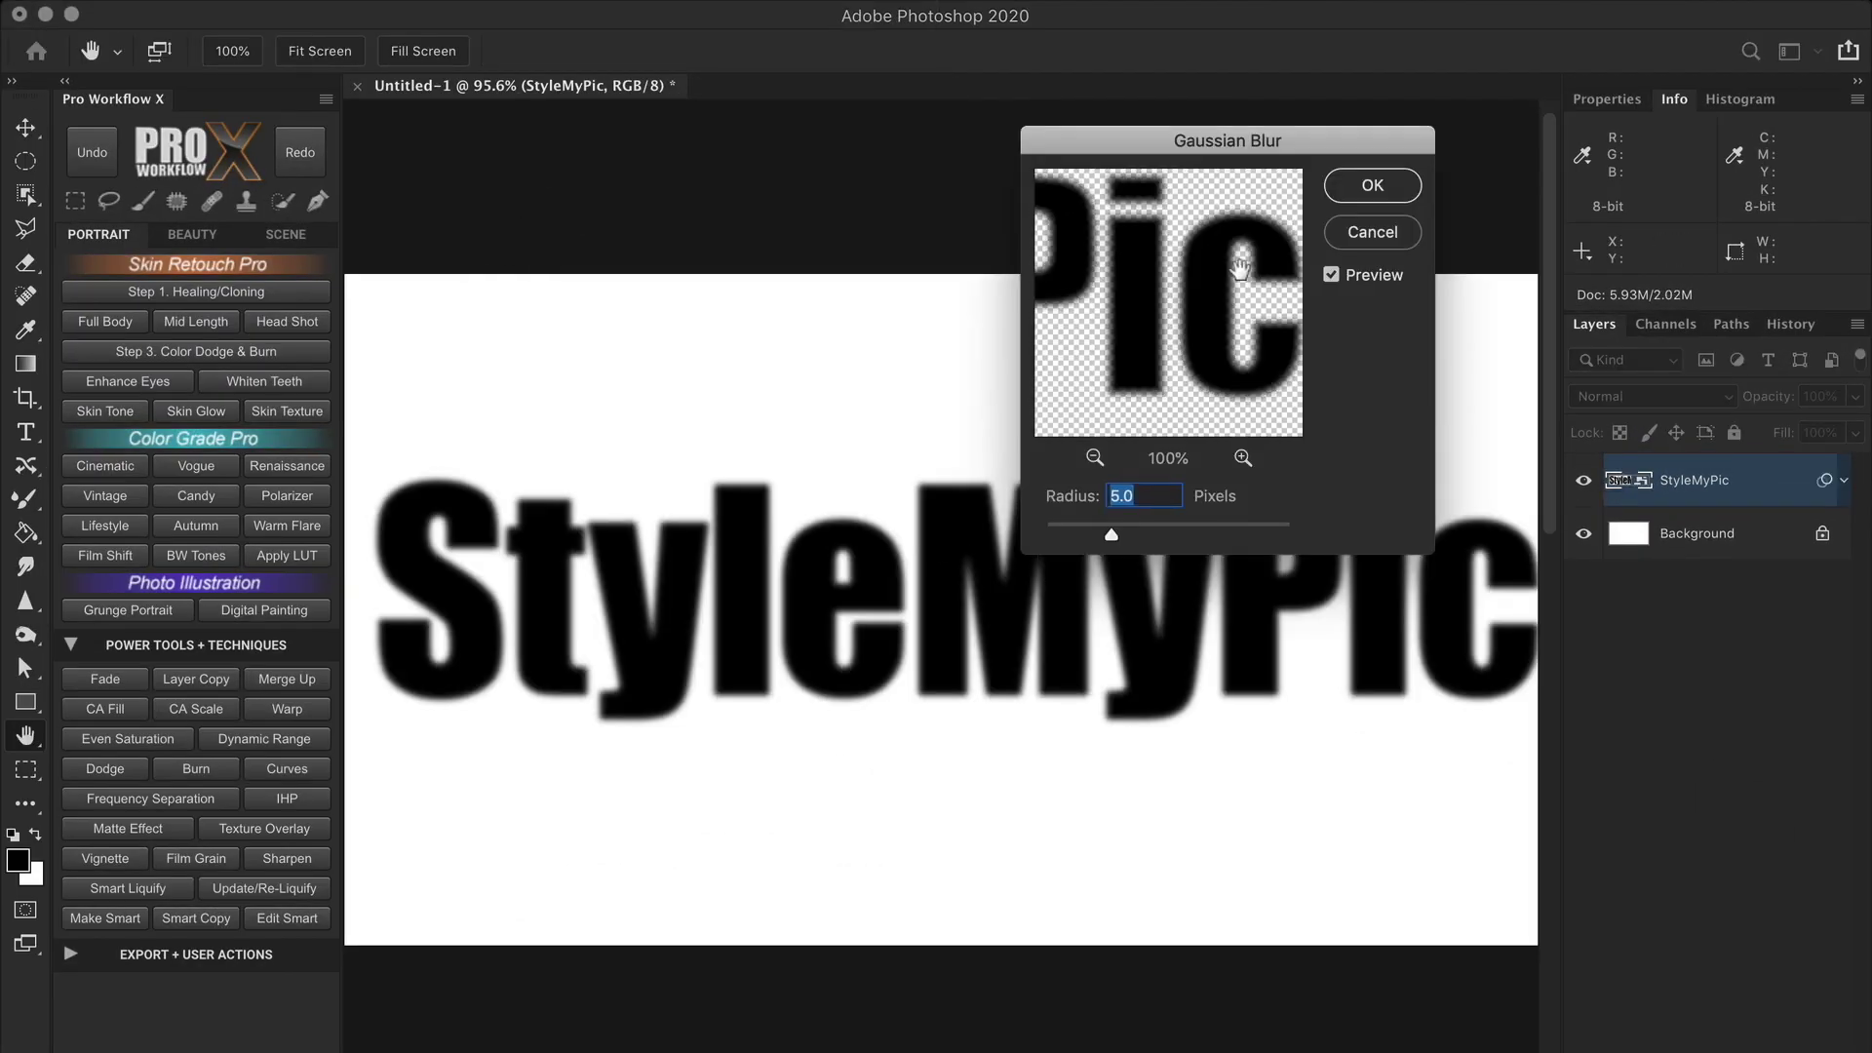
{"action": "left_click", "coordinate": [1403, 198]}
{"action": "key", "text": "z"}
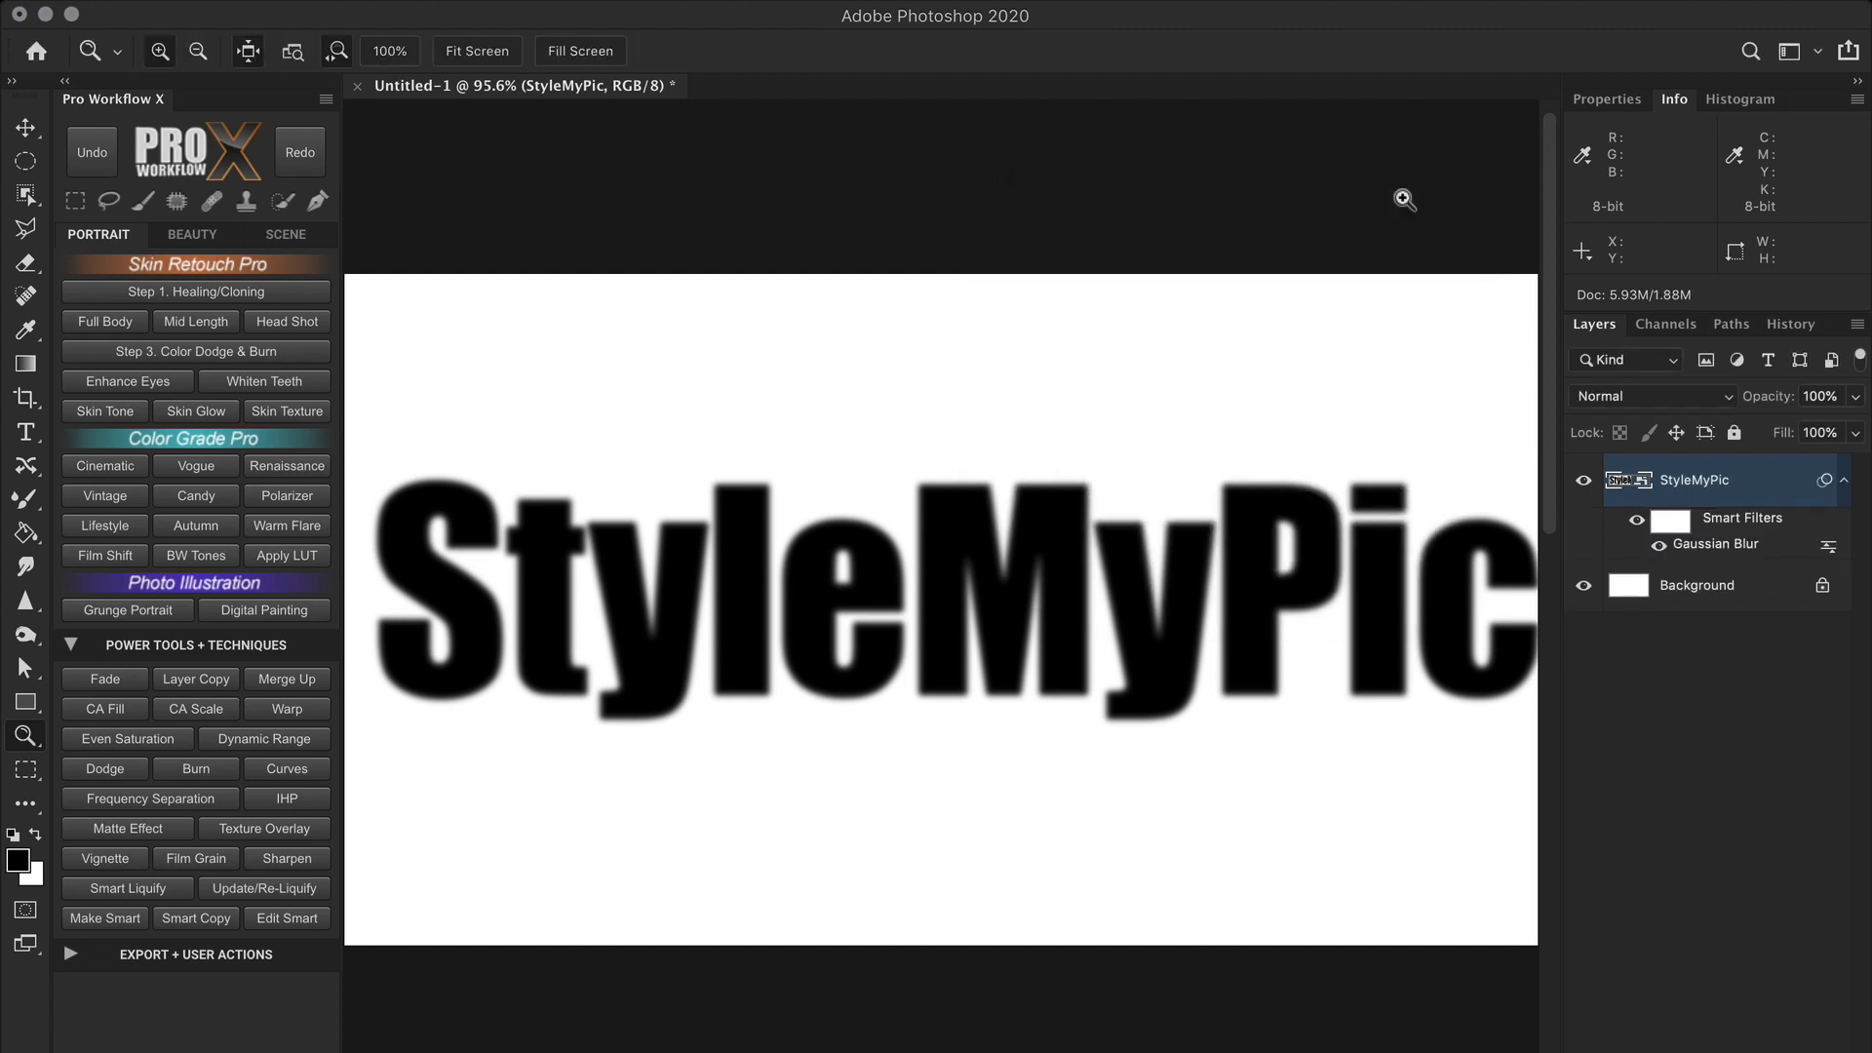
{"action": "left_click_drag", "start_coordinate": [502, 490], "coordinate": [1107, 535]}
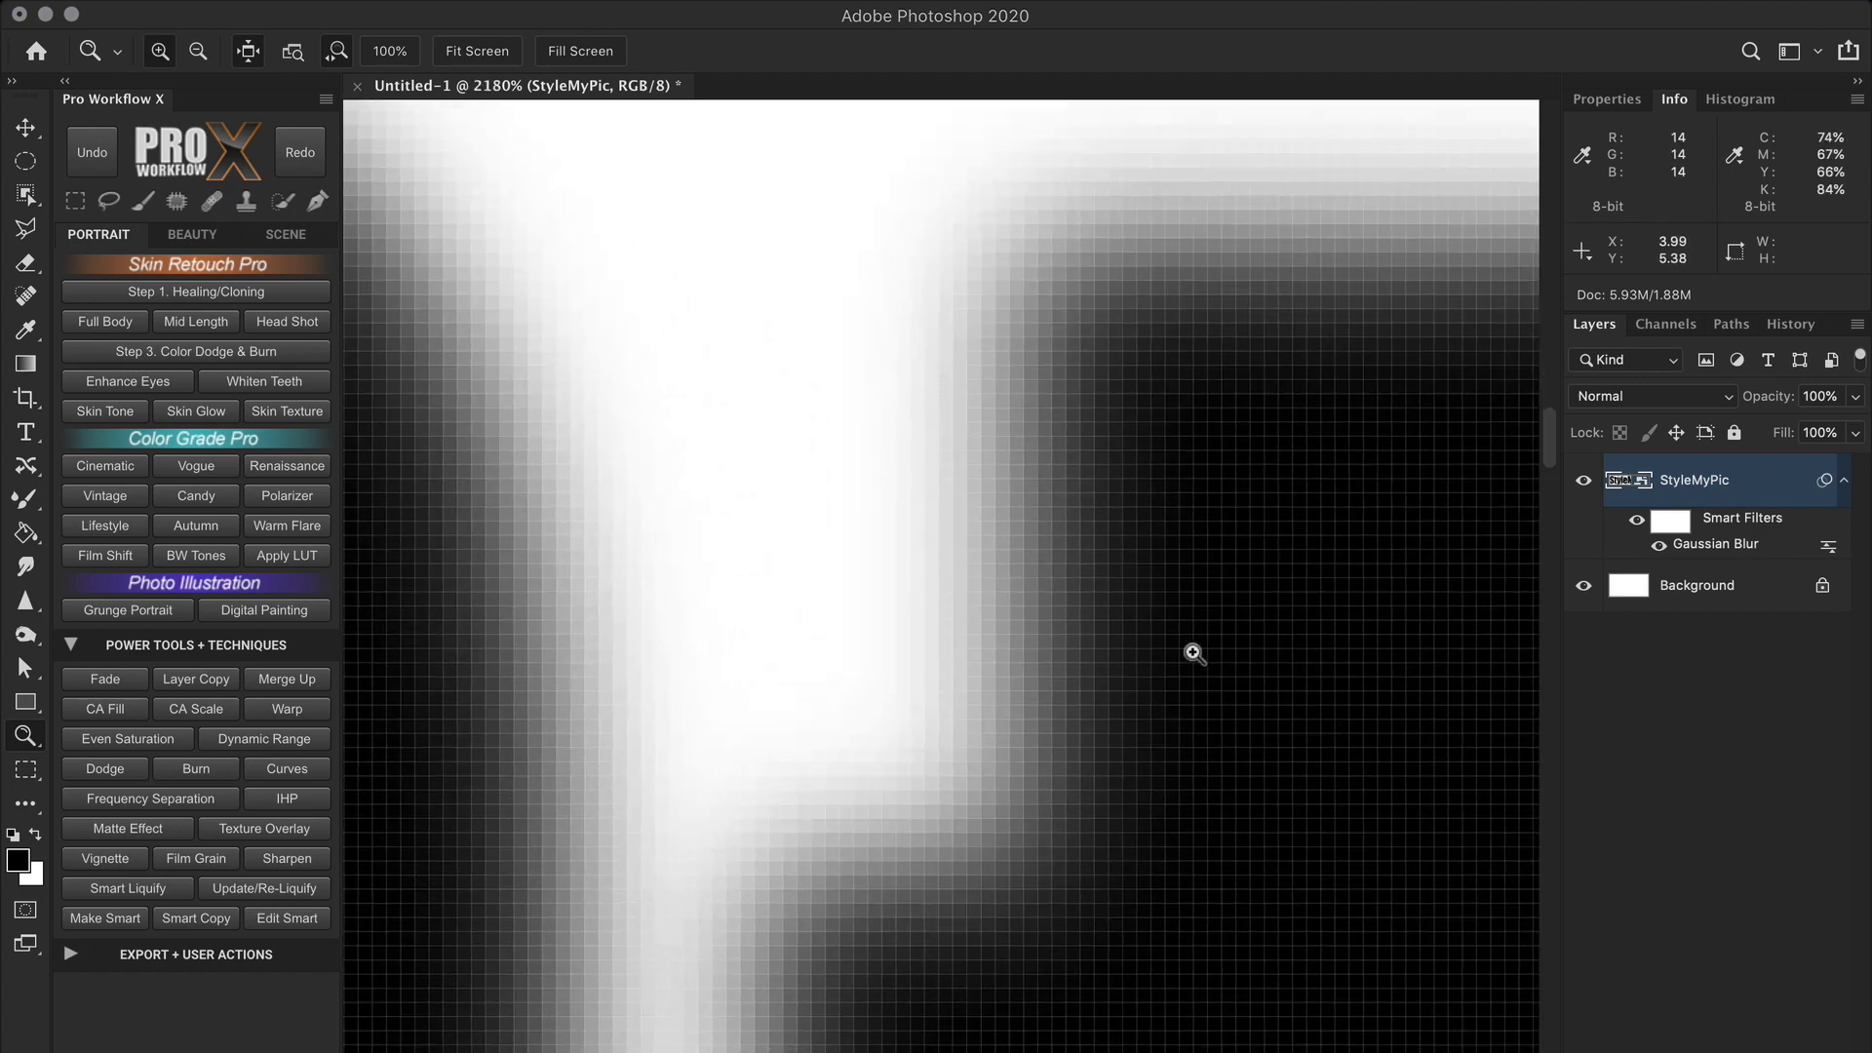
{"action": "mouse_move", "coordinate": [1194, 653]}
{"action": "left_mouse_down"}
{"action": "mouse_move", "coordinate": [994, 610]}
{"action": "mouse_move", "coordinate": [1137, 556]}
{"action": "left_mouse_up"}
{"action": "left_click", "coordinate": [109, 203]}
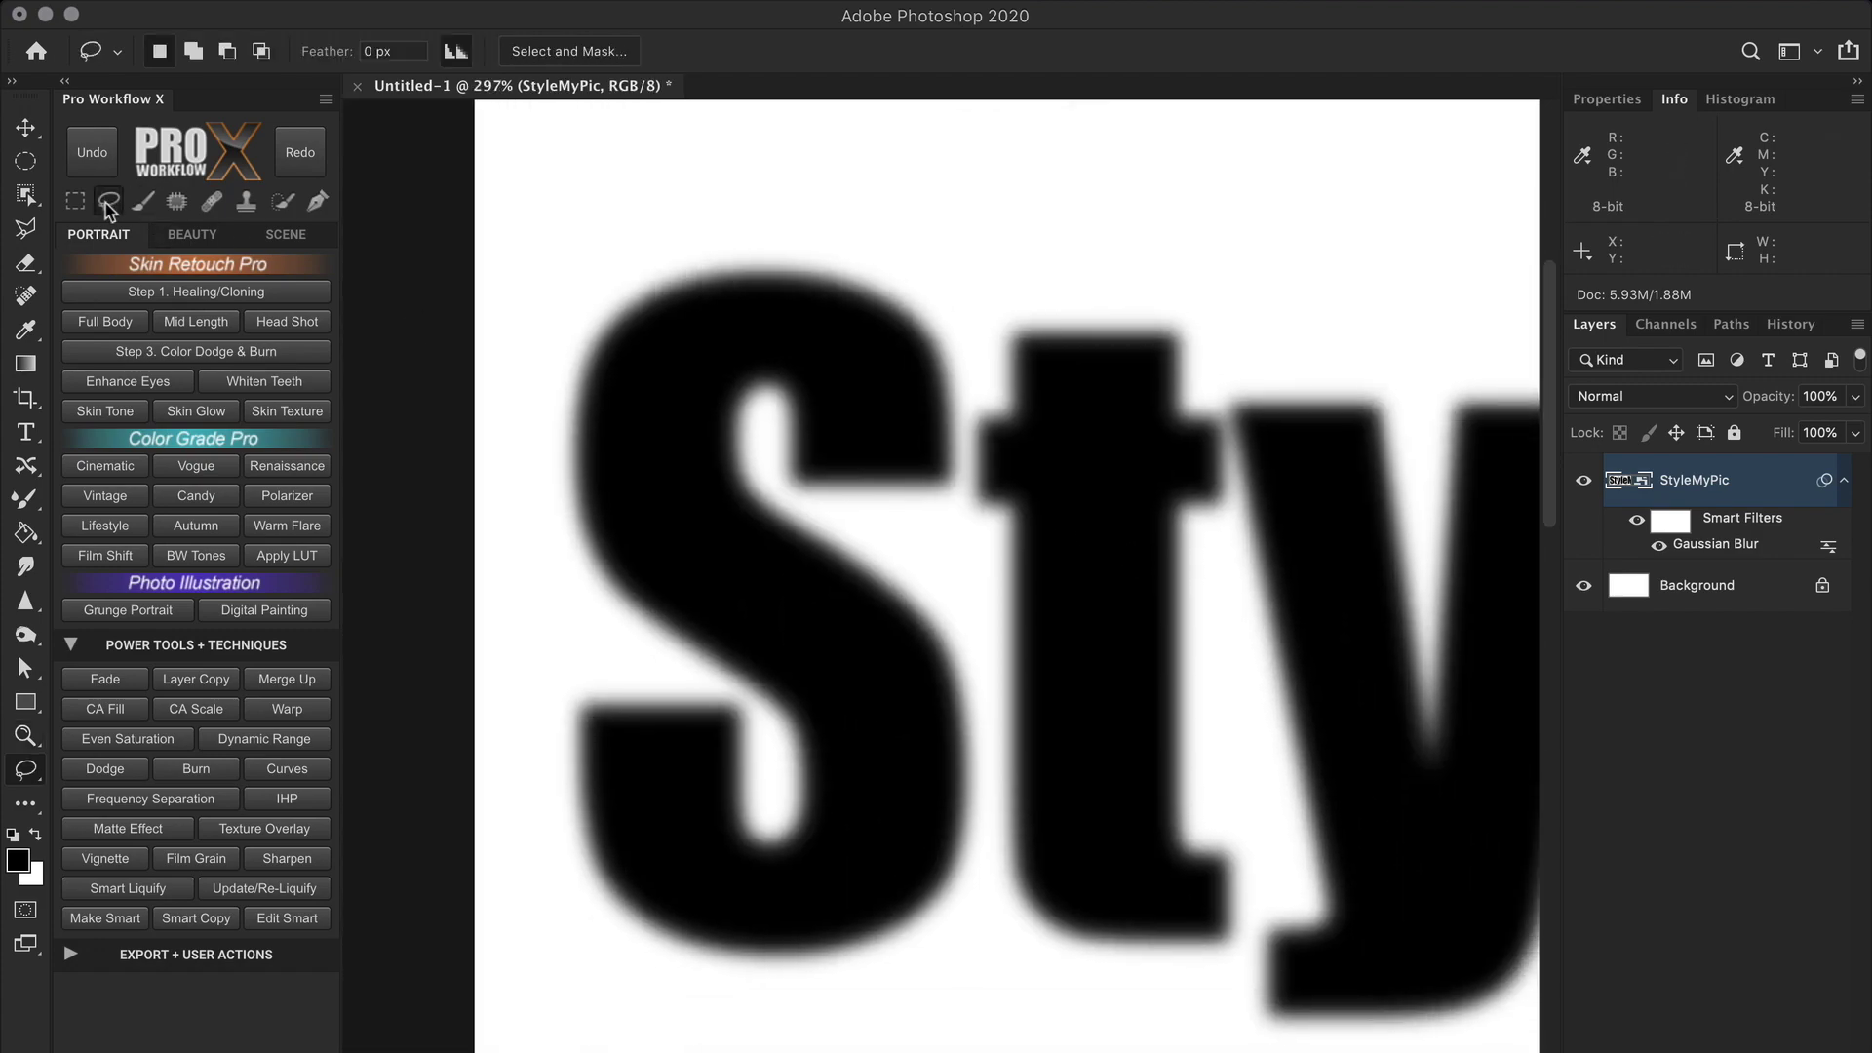
{"action": "mouse_move", "coordinate": [1004, 517]}
{"action": "left_mouse_down"}
{"action": "mouse_move", "coordinate": [1009, 848]}
{"action": "mouse_move", "coordinate": [993, 604]}
{"action": "left_mouse_up"}
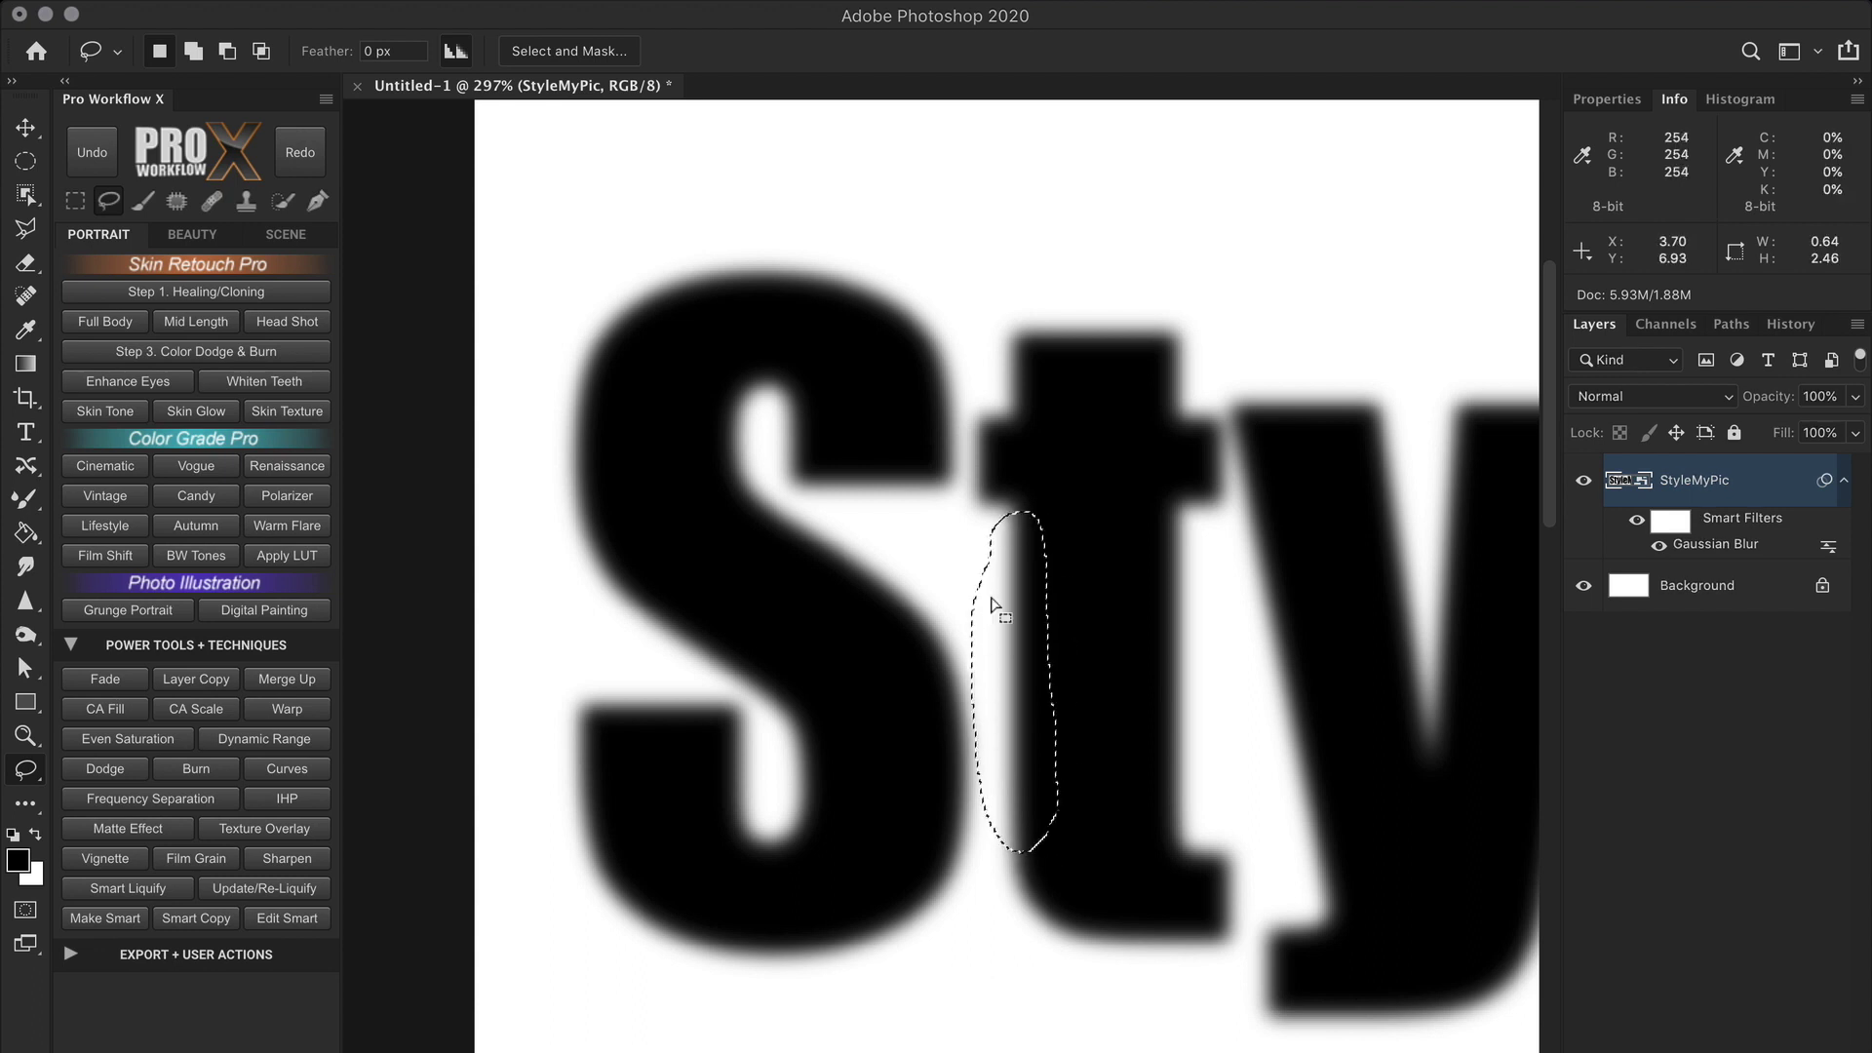
{"action": "left_click", "coordinate": [312, 770]}
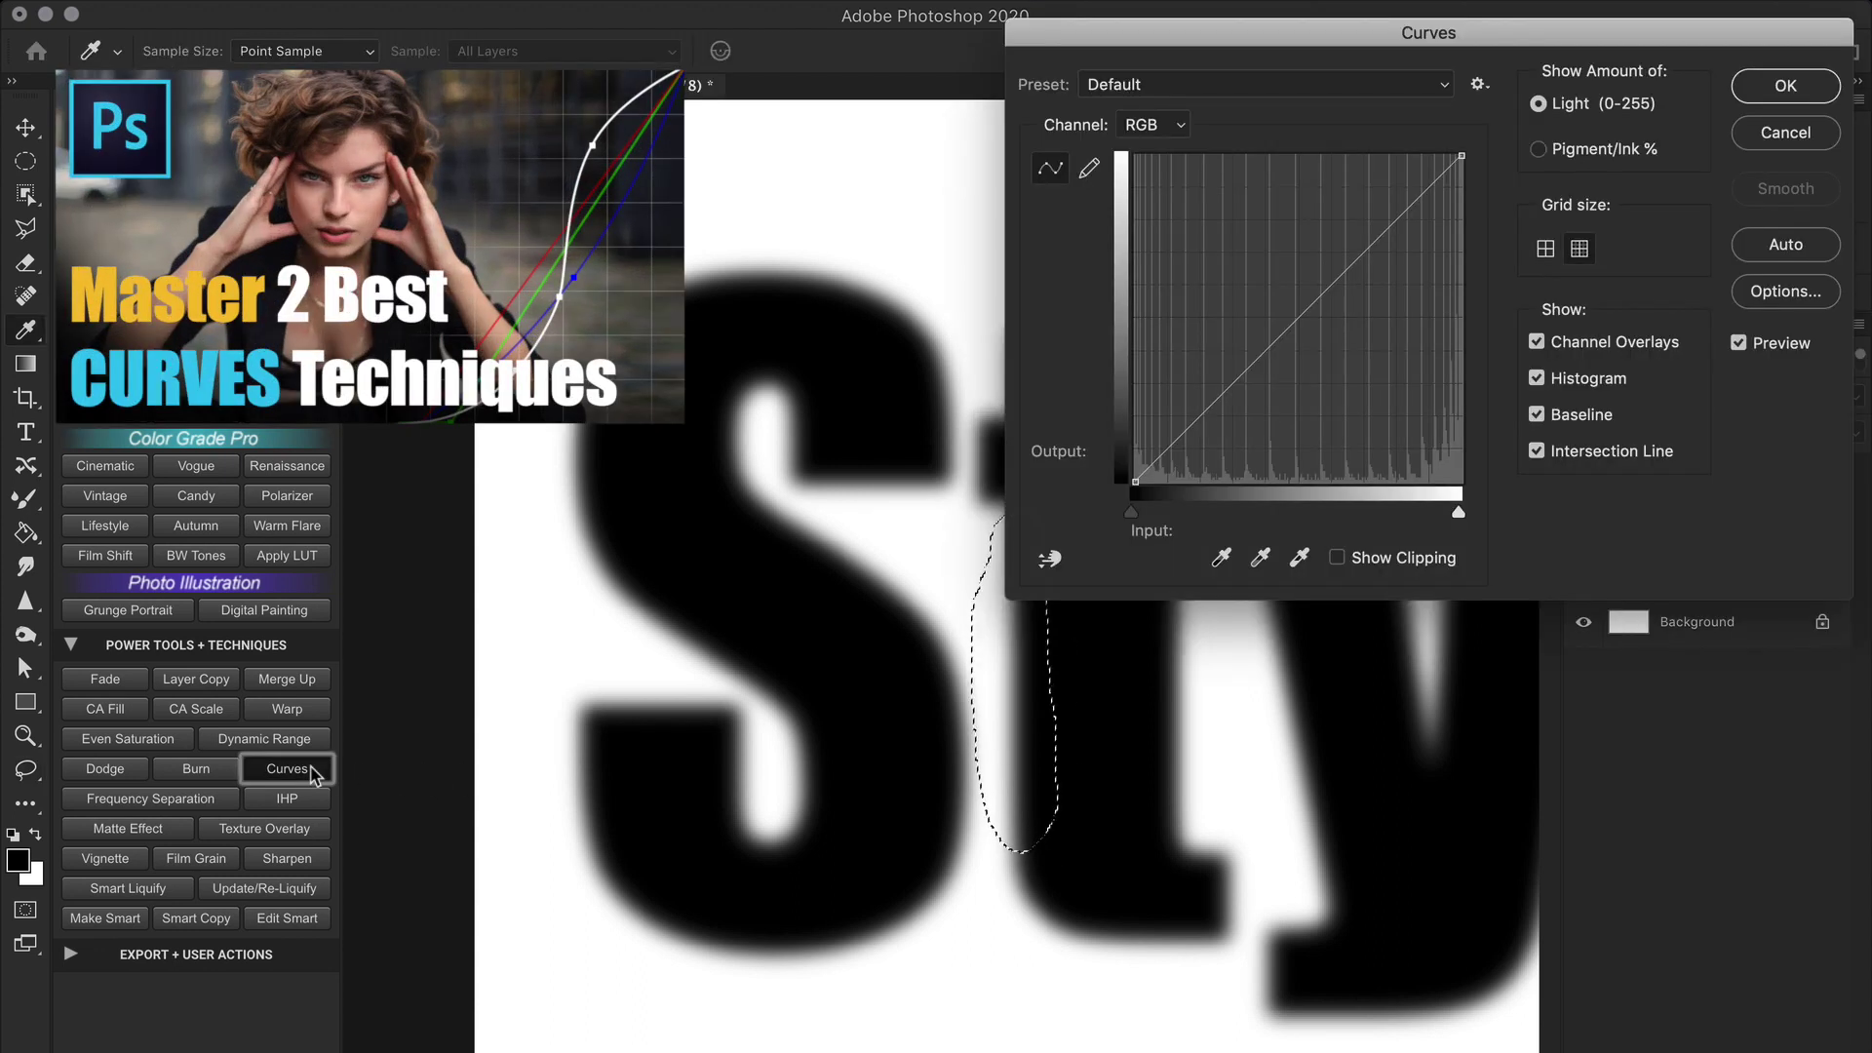
{"action": "left_click_drag", "start_coordinate": [1459, 513], "coordinate": [1313, 507]}
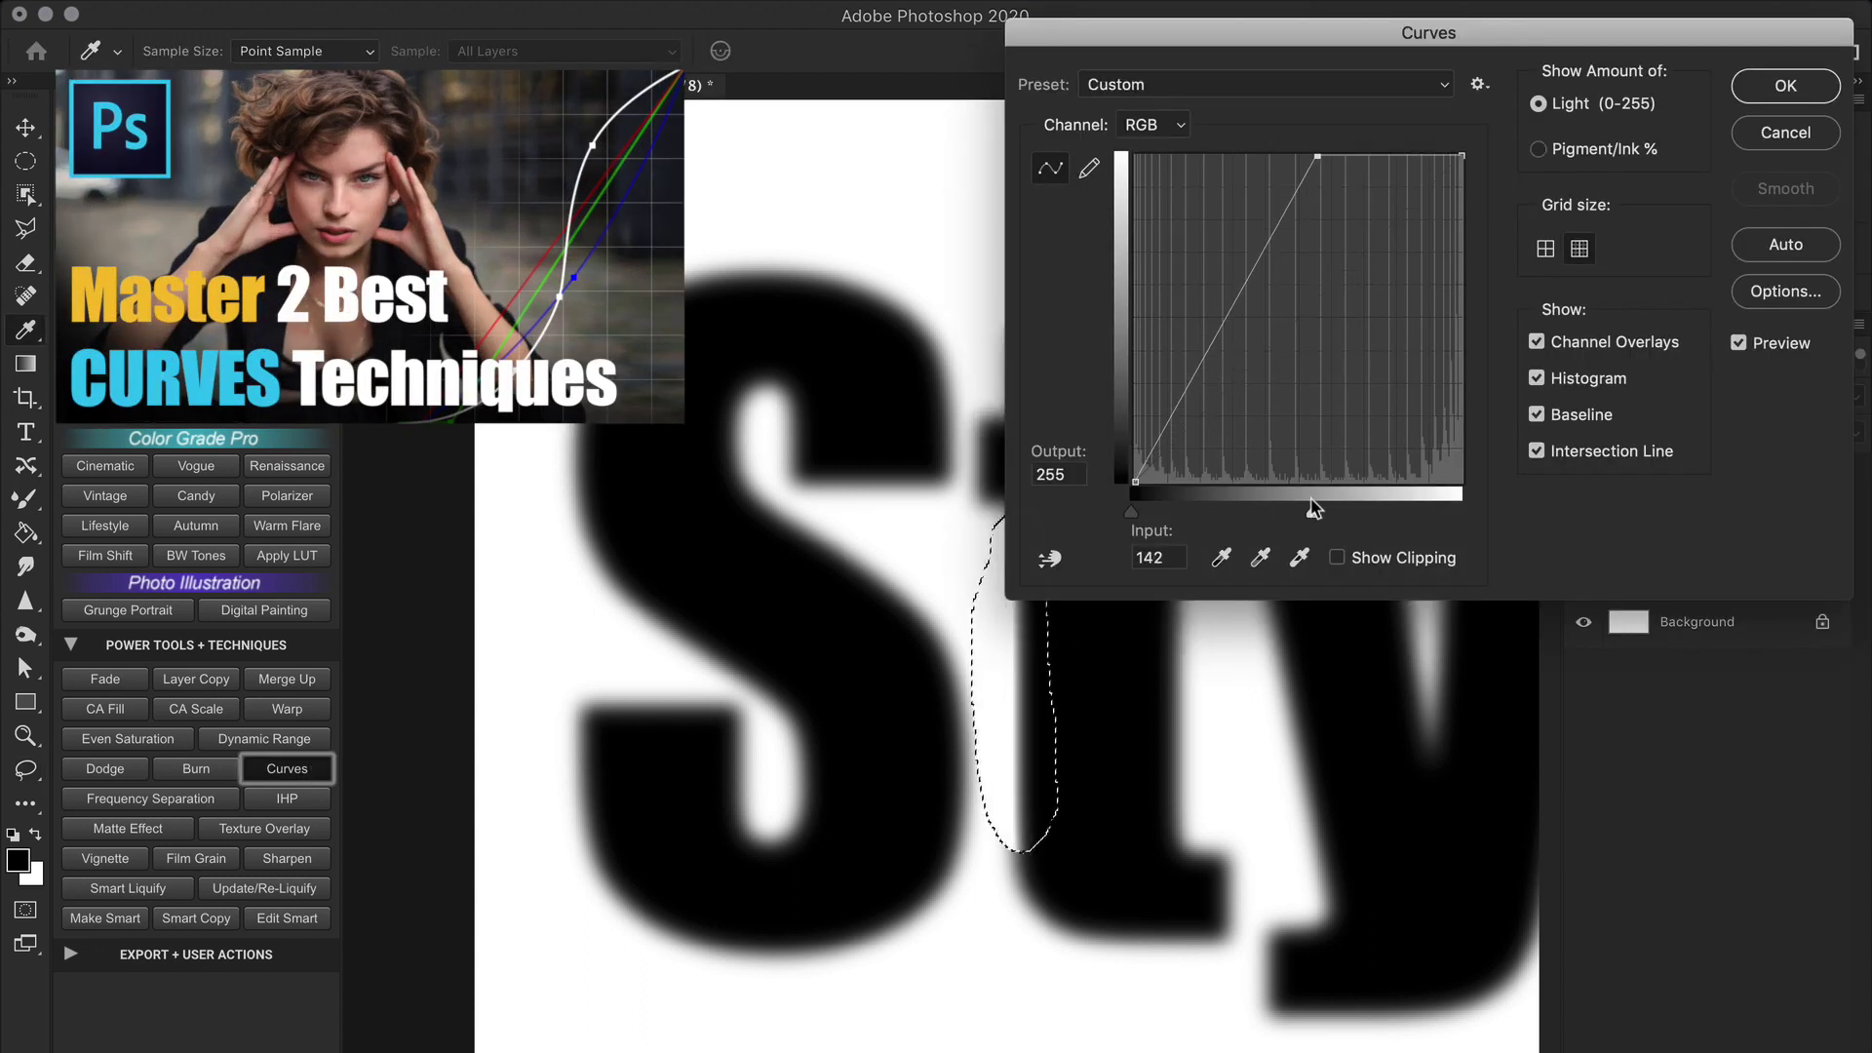
{"action": "left_click_drag", "start_coordinate": [1131, 511], "coordinate": [1301, 521]}
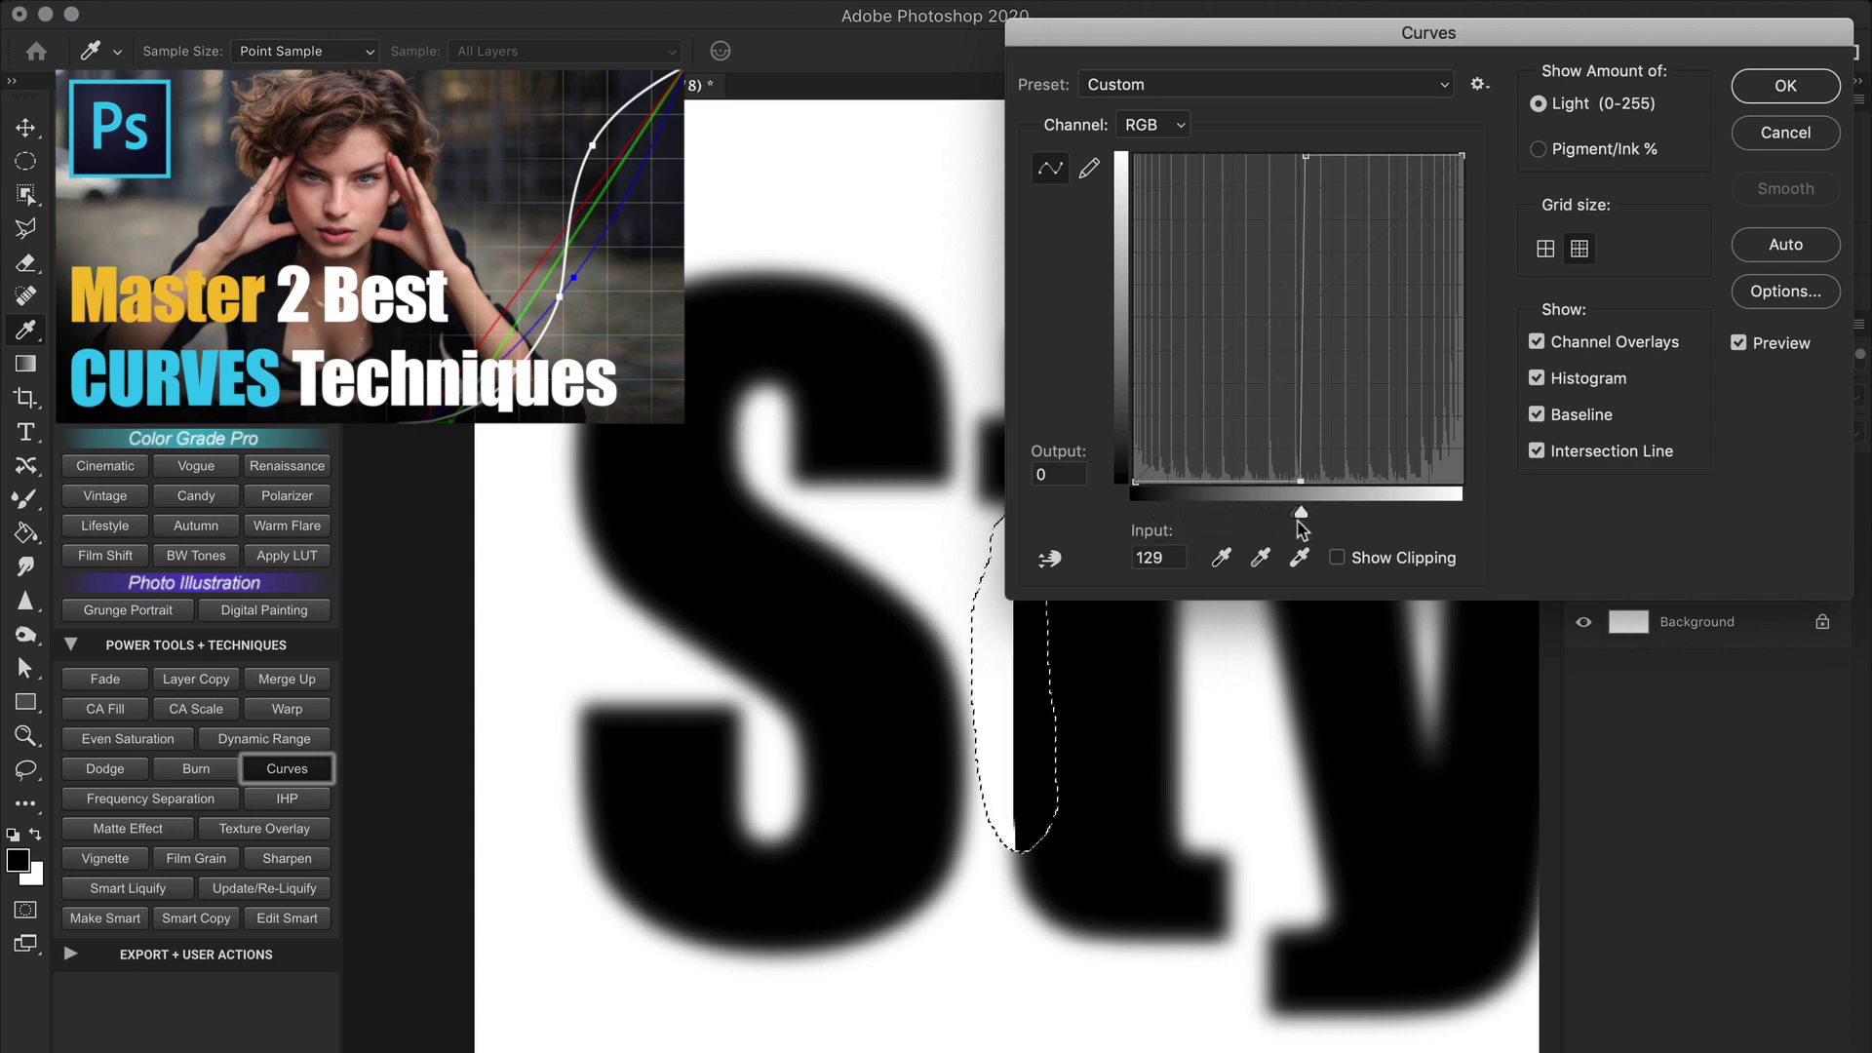
{"action": "left_click", "coordinate": [1781, 86]}
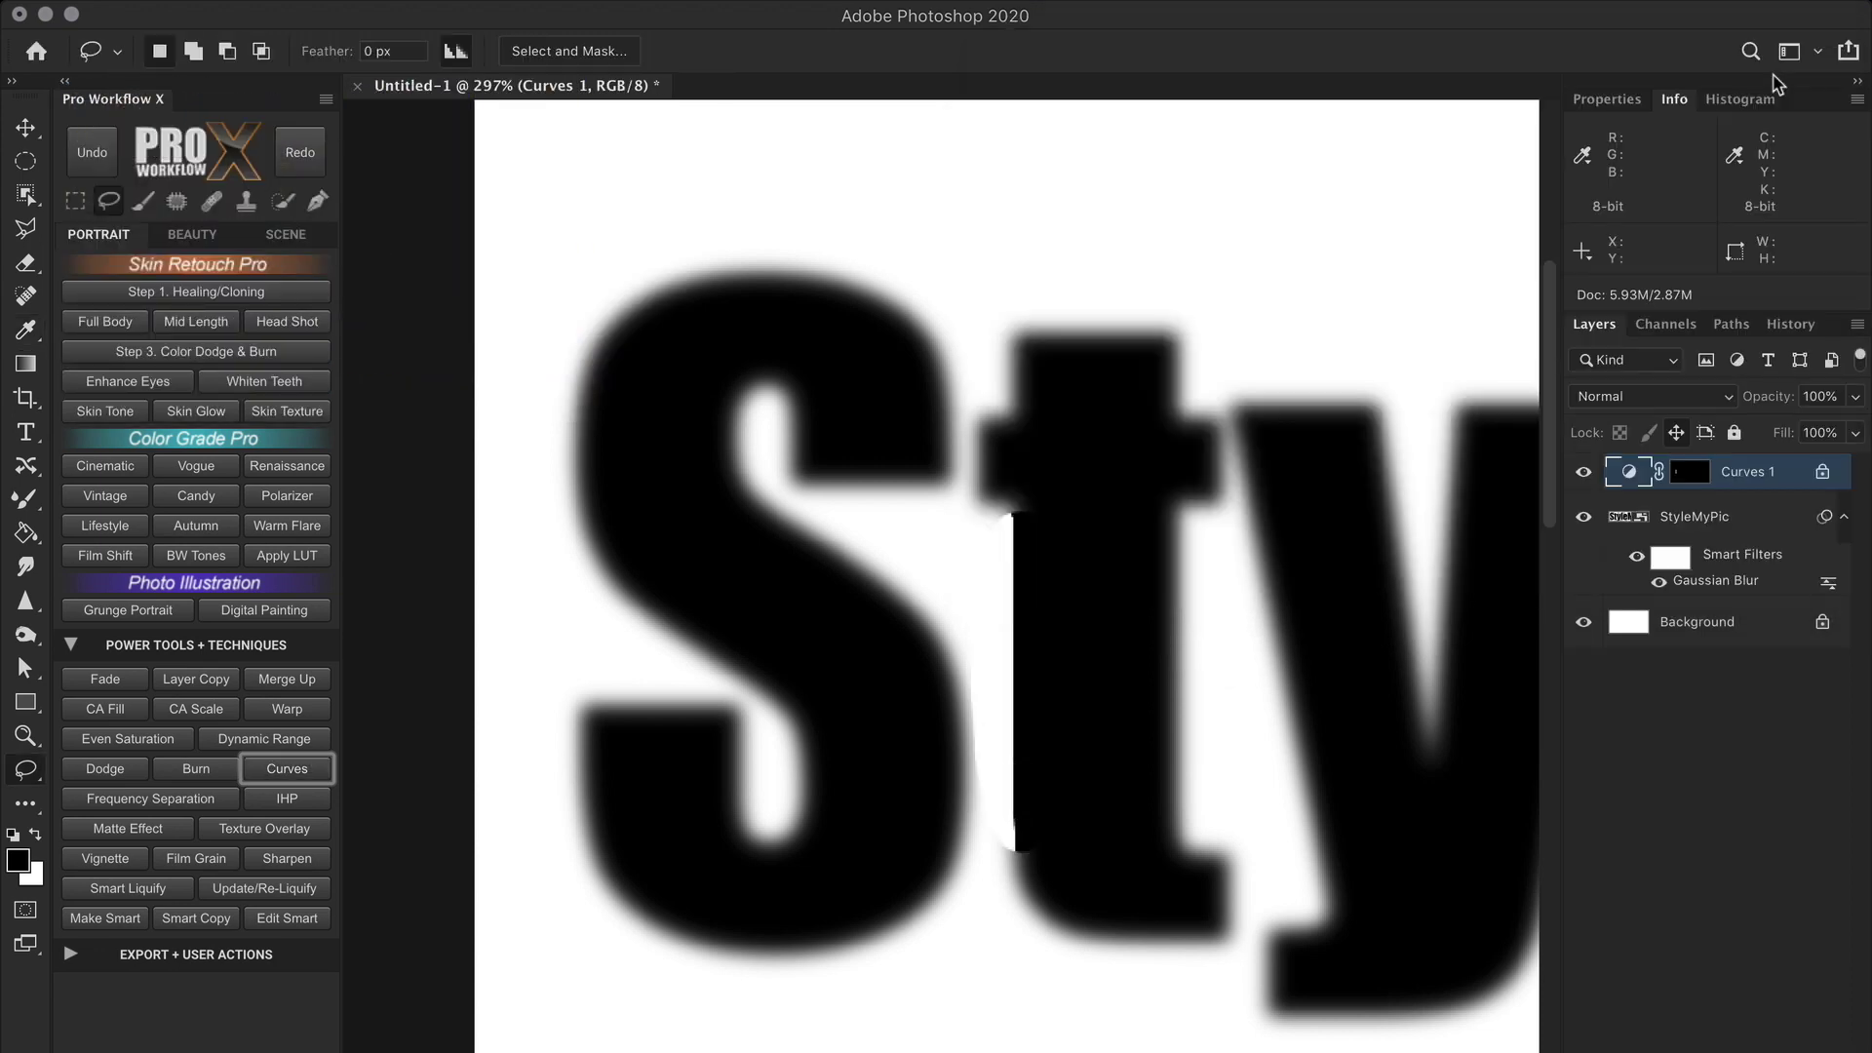
{"action": "mouse_move", "coordinate": [1161, 689]}
{"action": "left_mouse_down"}
{"action": "mouse_move", "coordinate": [1069, 715]}
{"action": "mouse_move", "coordinate": [1109, 739]}
{"action": "left_mouse_up"}
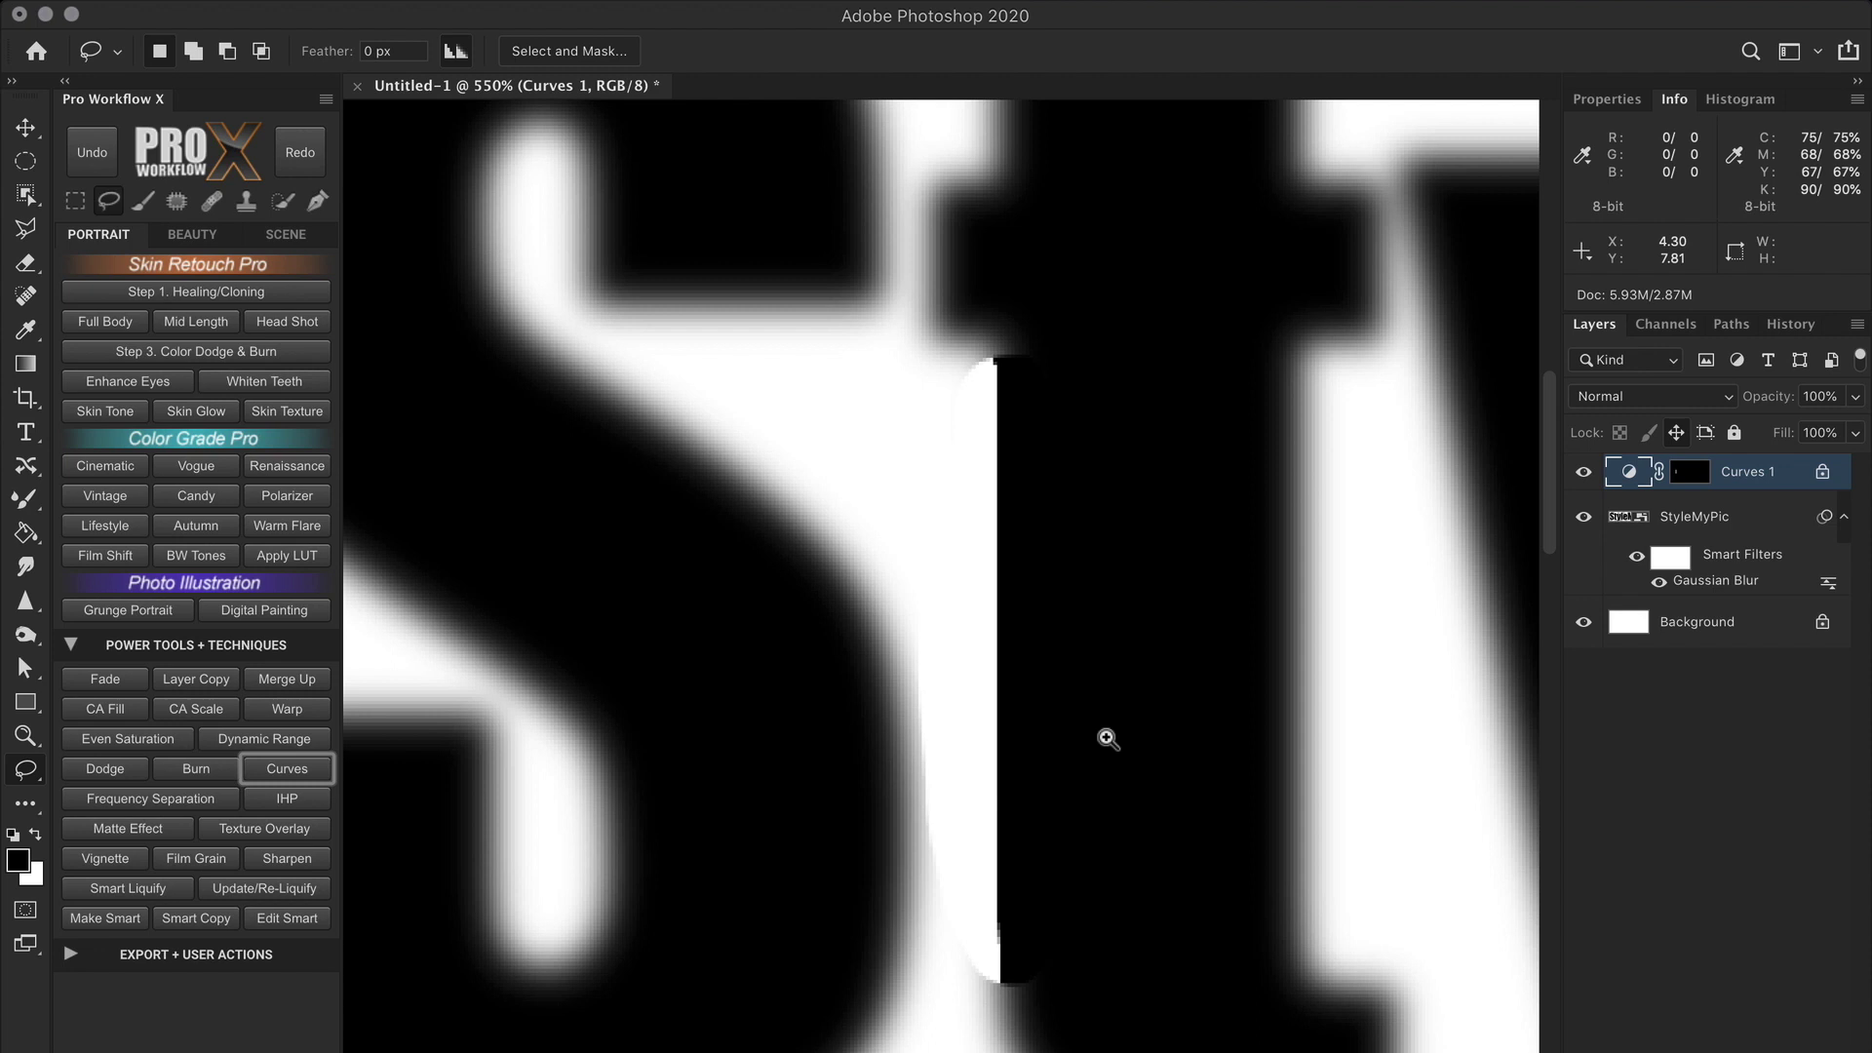
{"action": "left_click", "coordinate": [1690, 474], "text": "super"}
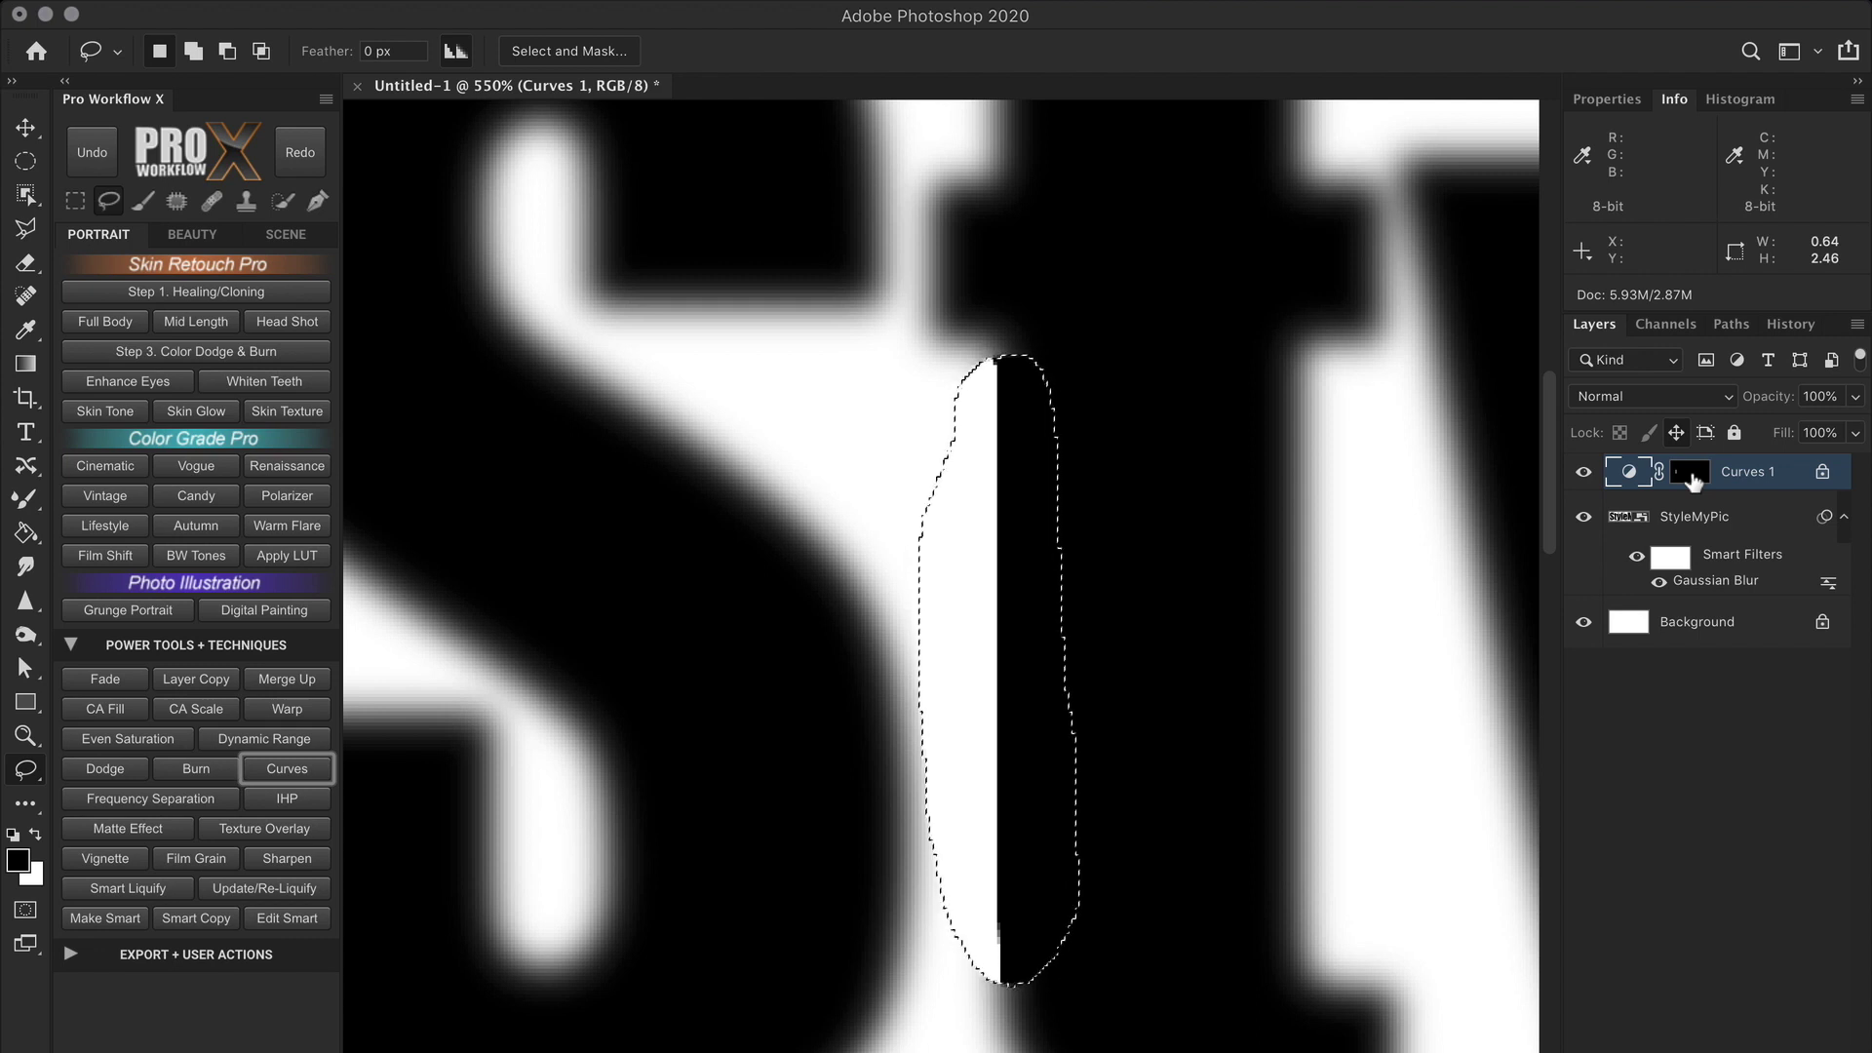
{"action": "key", "text": "super+d"}
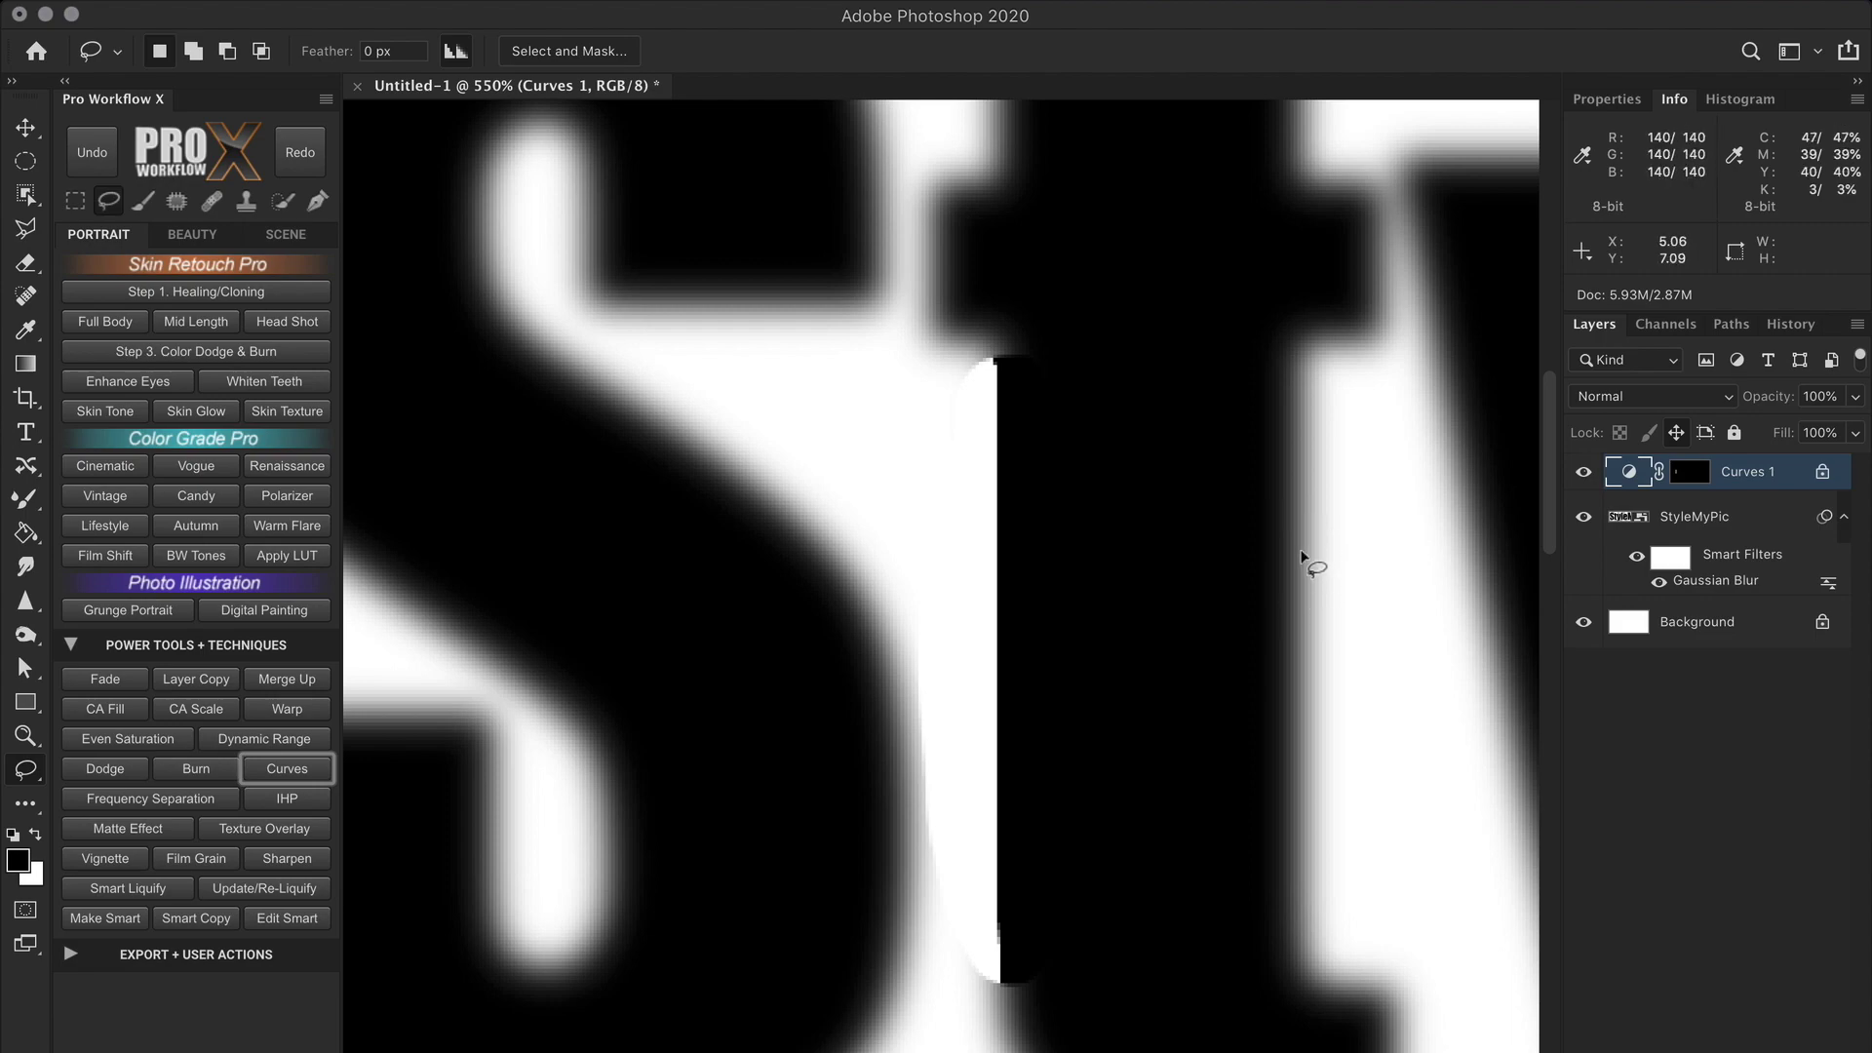
{"action": "scroll", "coordinate": [1320, 547], "scroll_direction": "up", "scroll_amount": 5}
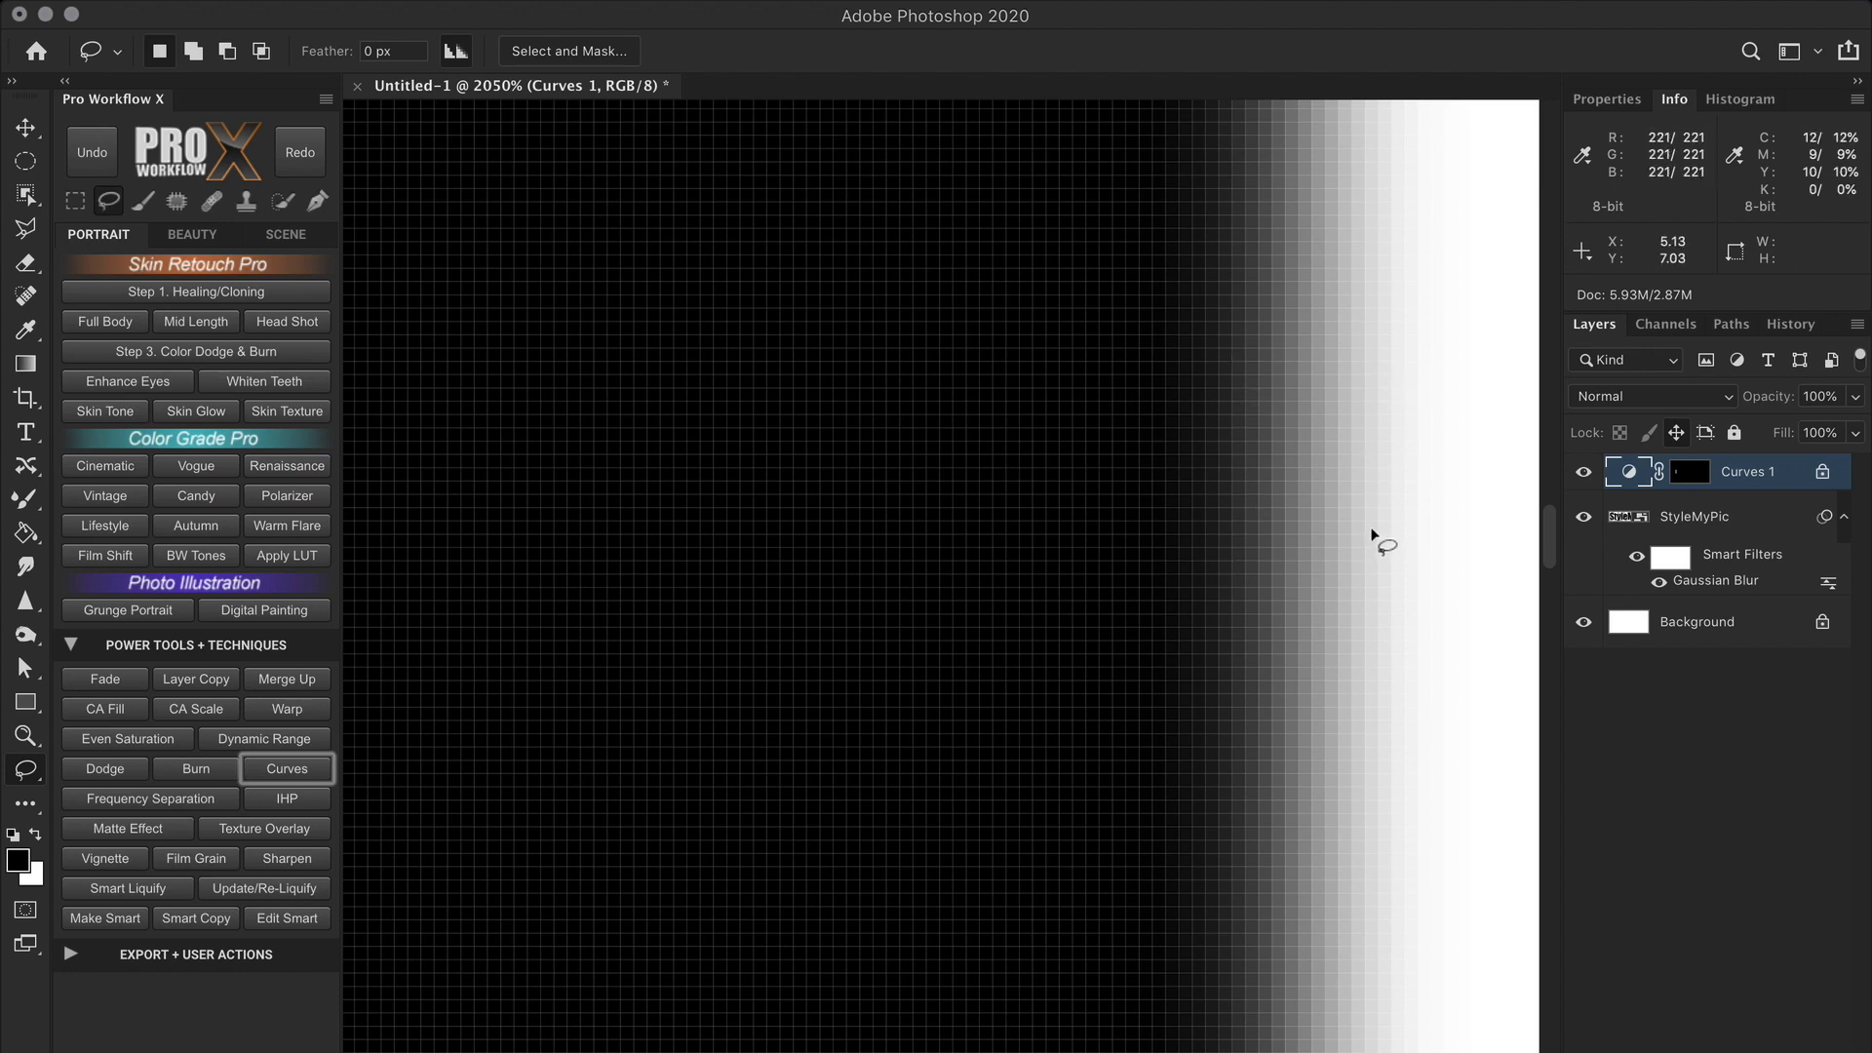
{"action": "left_click", "coordinate": [1698, 476], "text": "shift"}
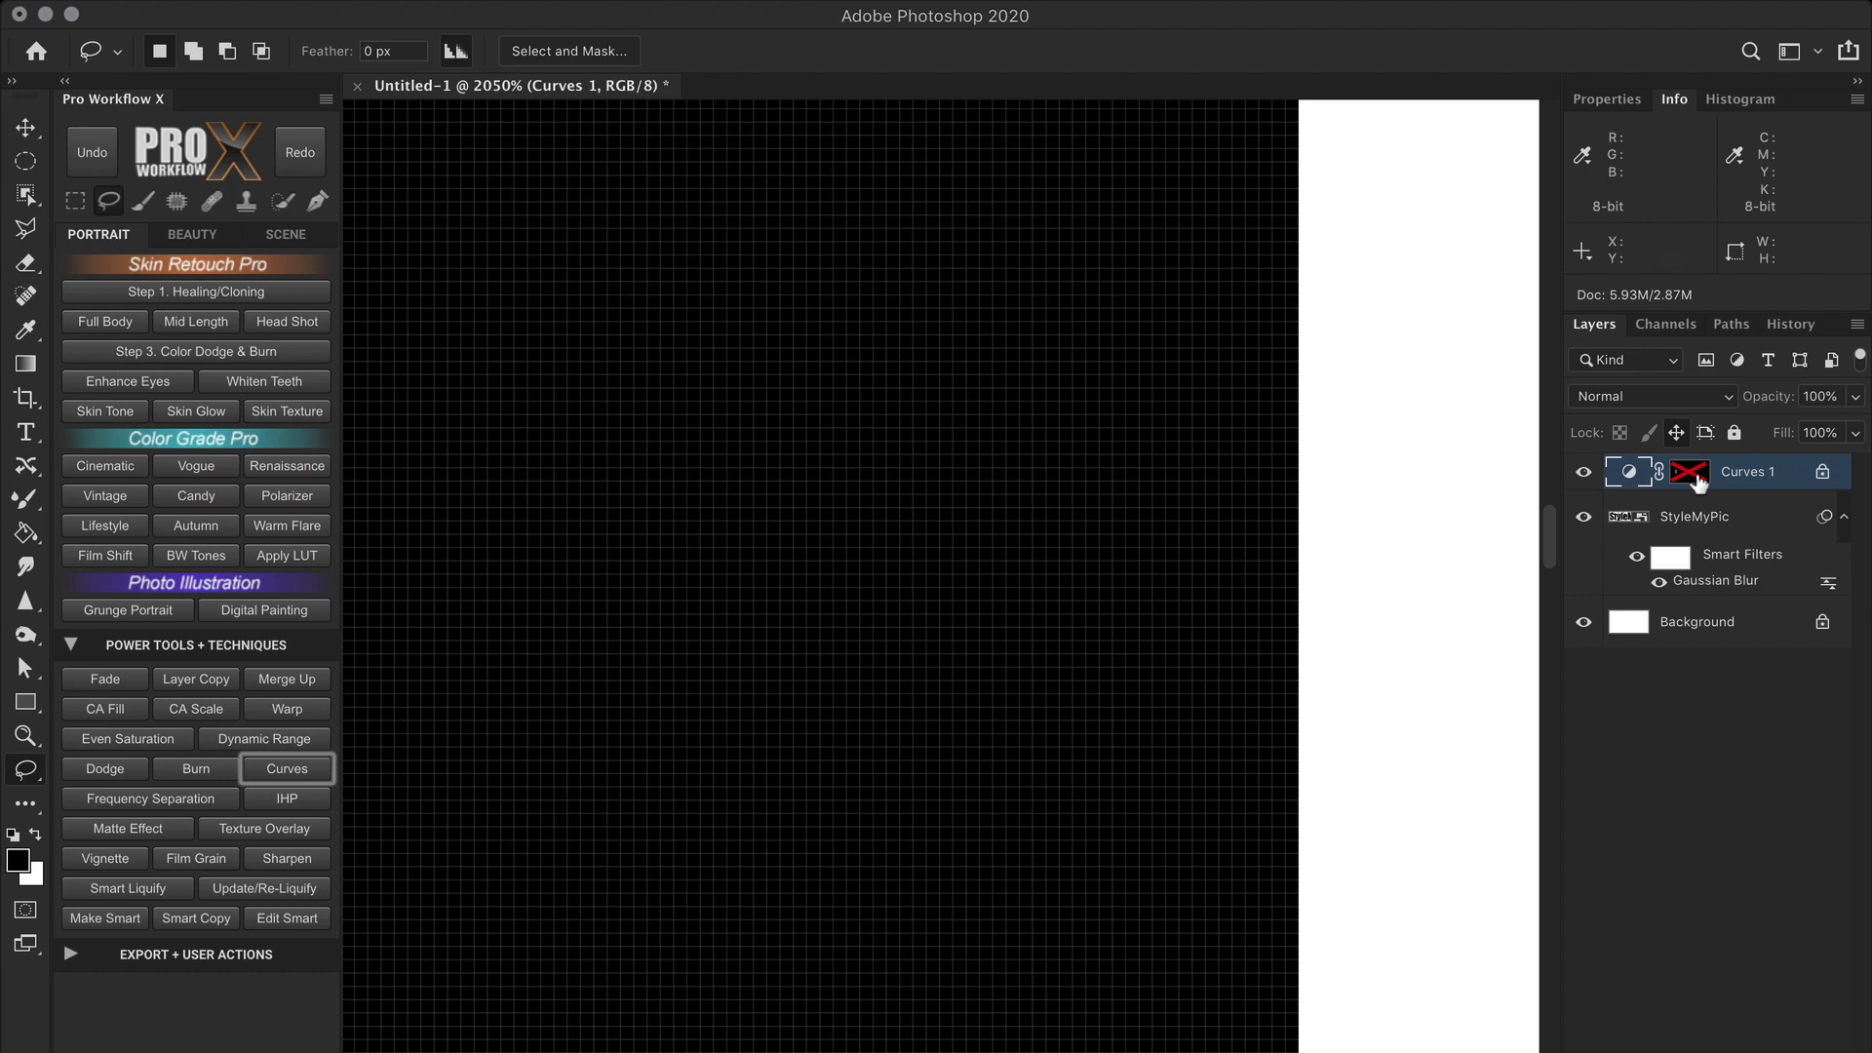
{"action": "left_click", "coordinate": [1698, 476], "text": "shift"}
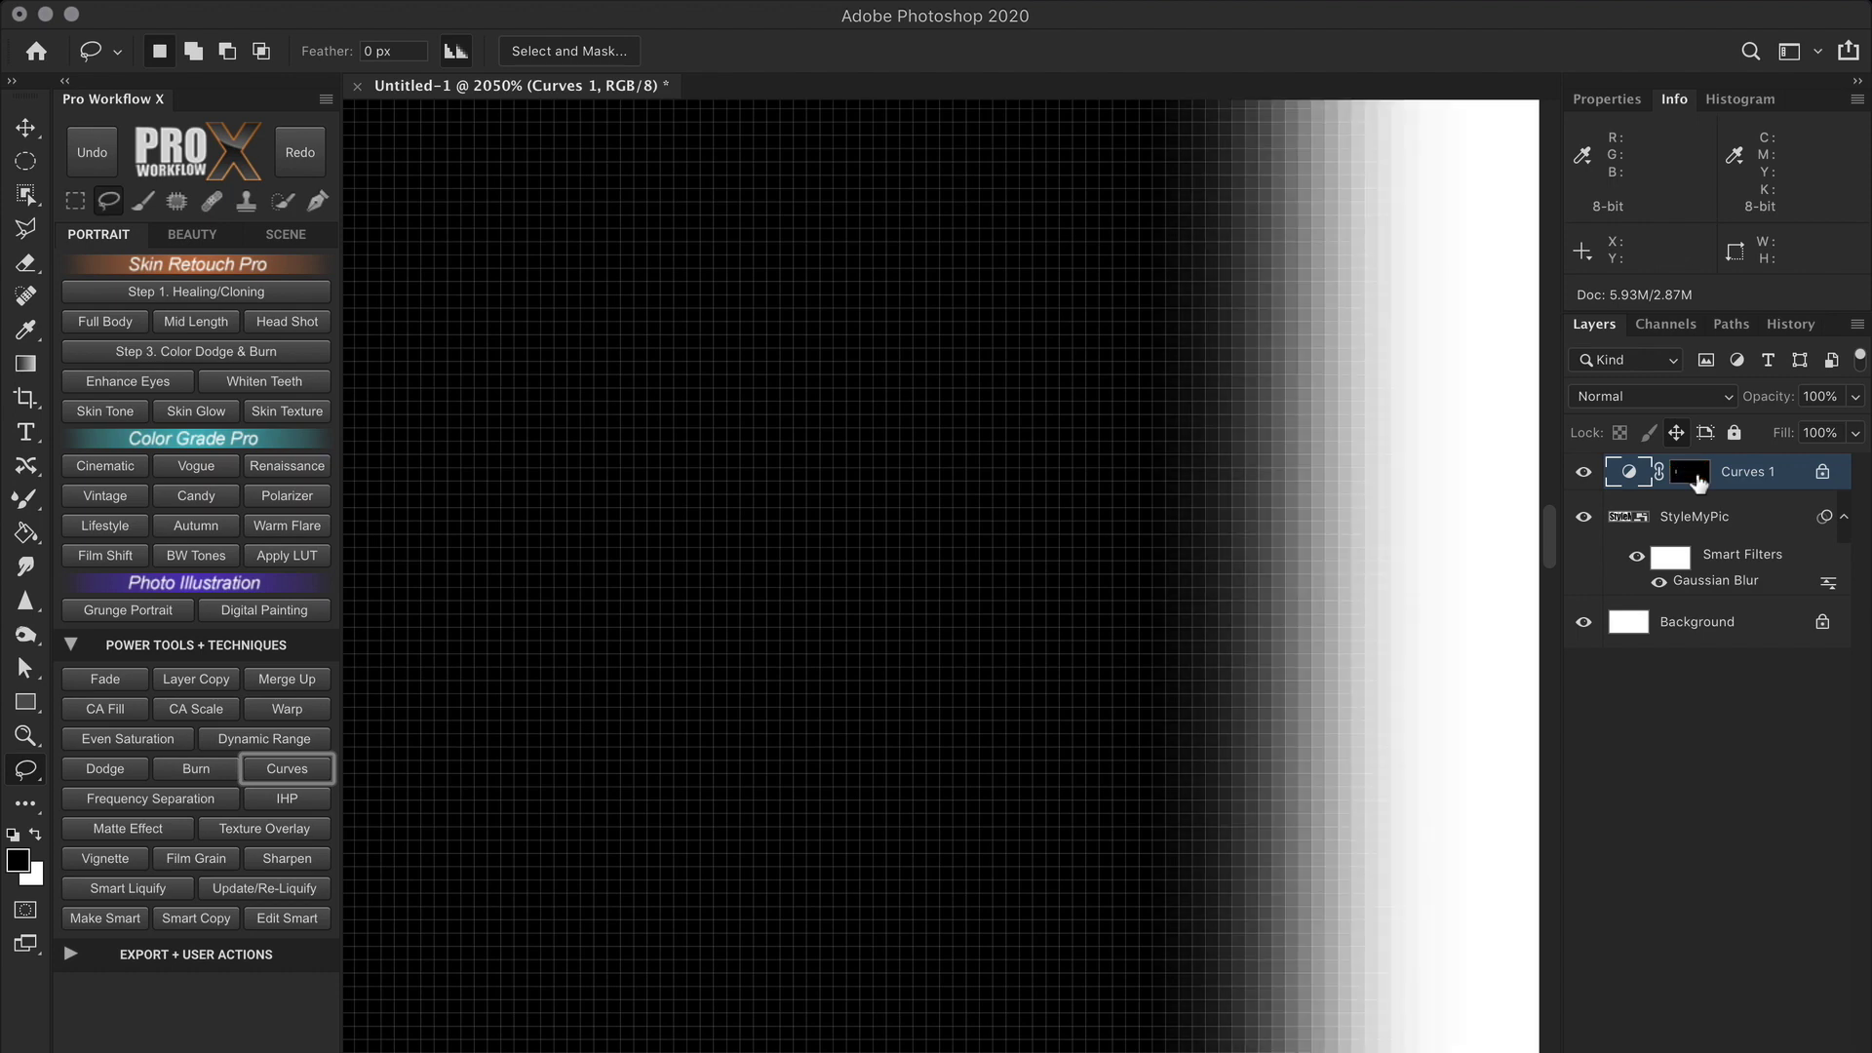
{"action": "left_click_drag", "start_coordinate": [1458, 510], "coordinate": [1111, 589]}
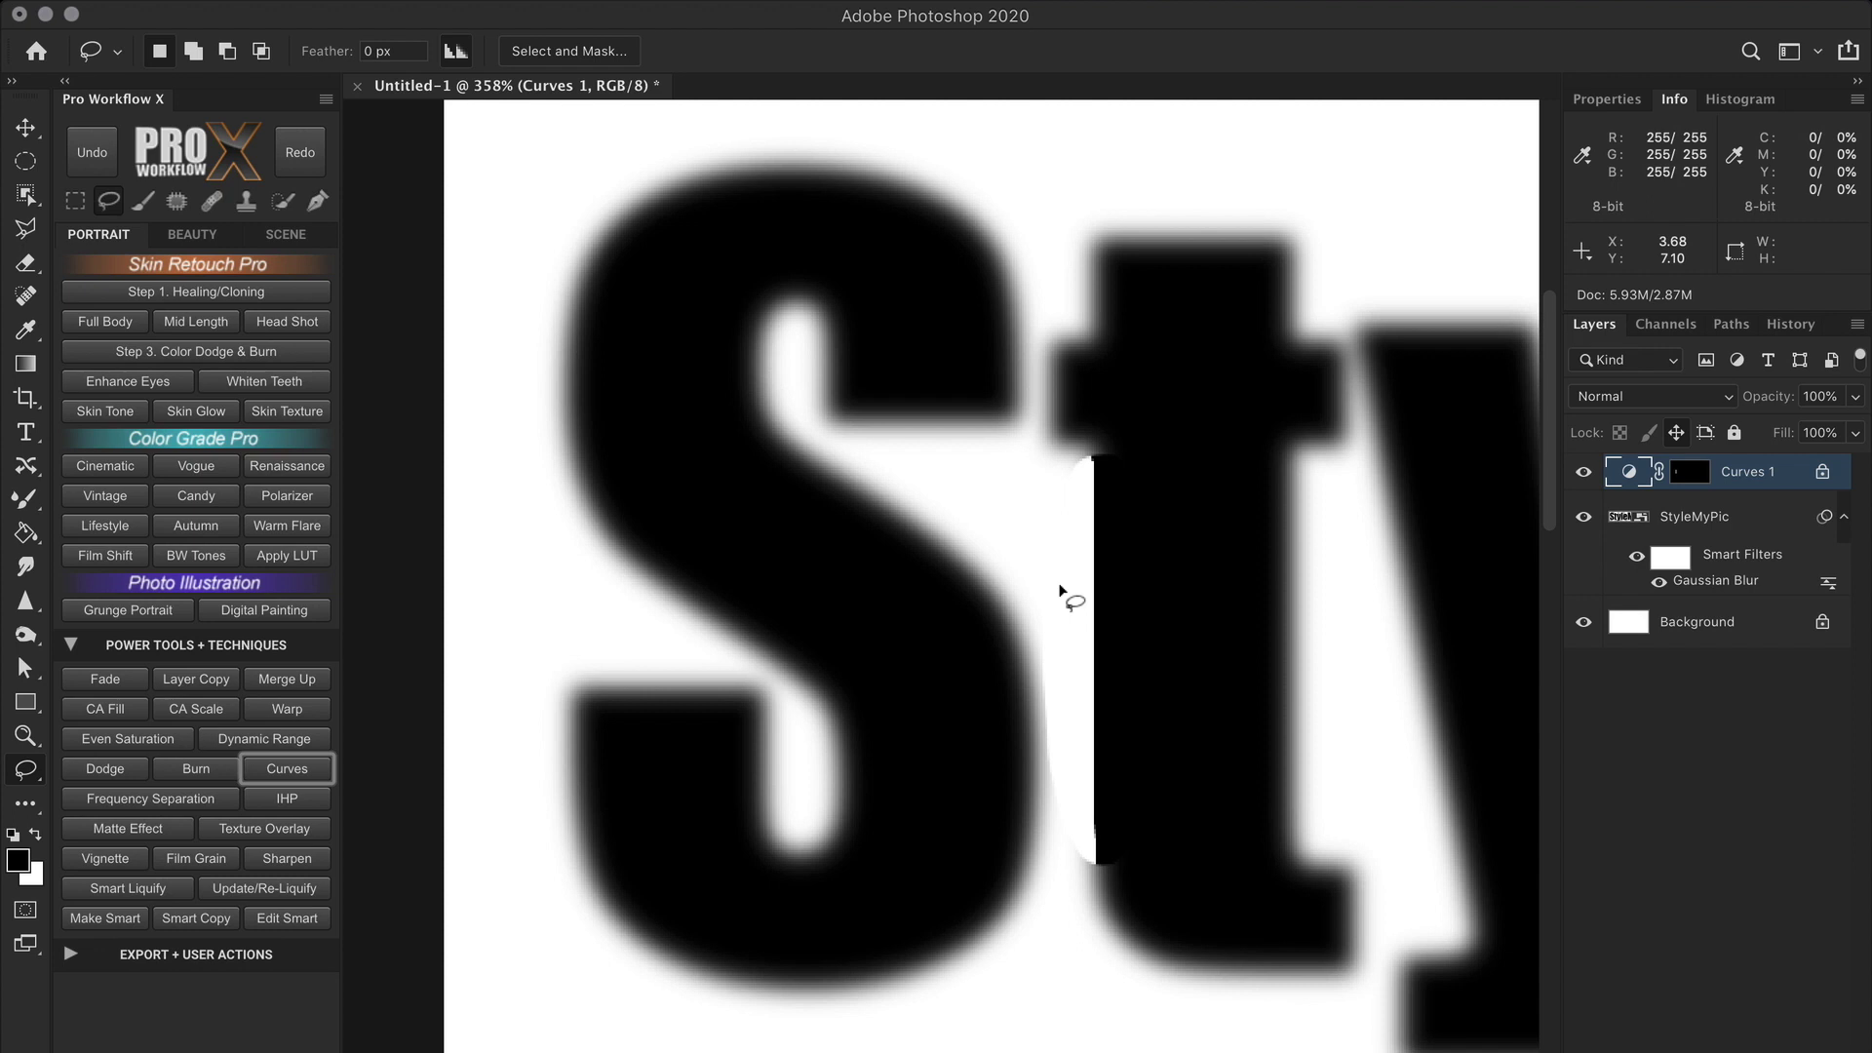
{"action": "key", "text": "BackSpace"}
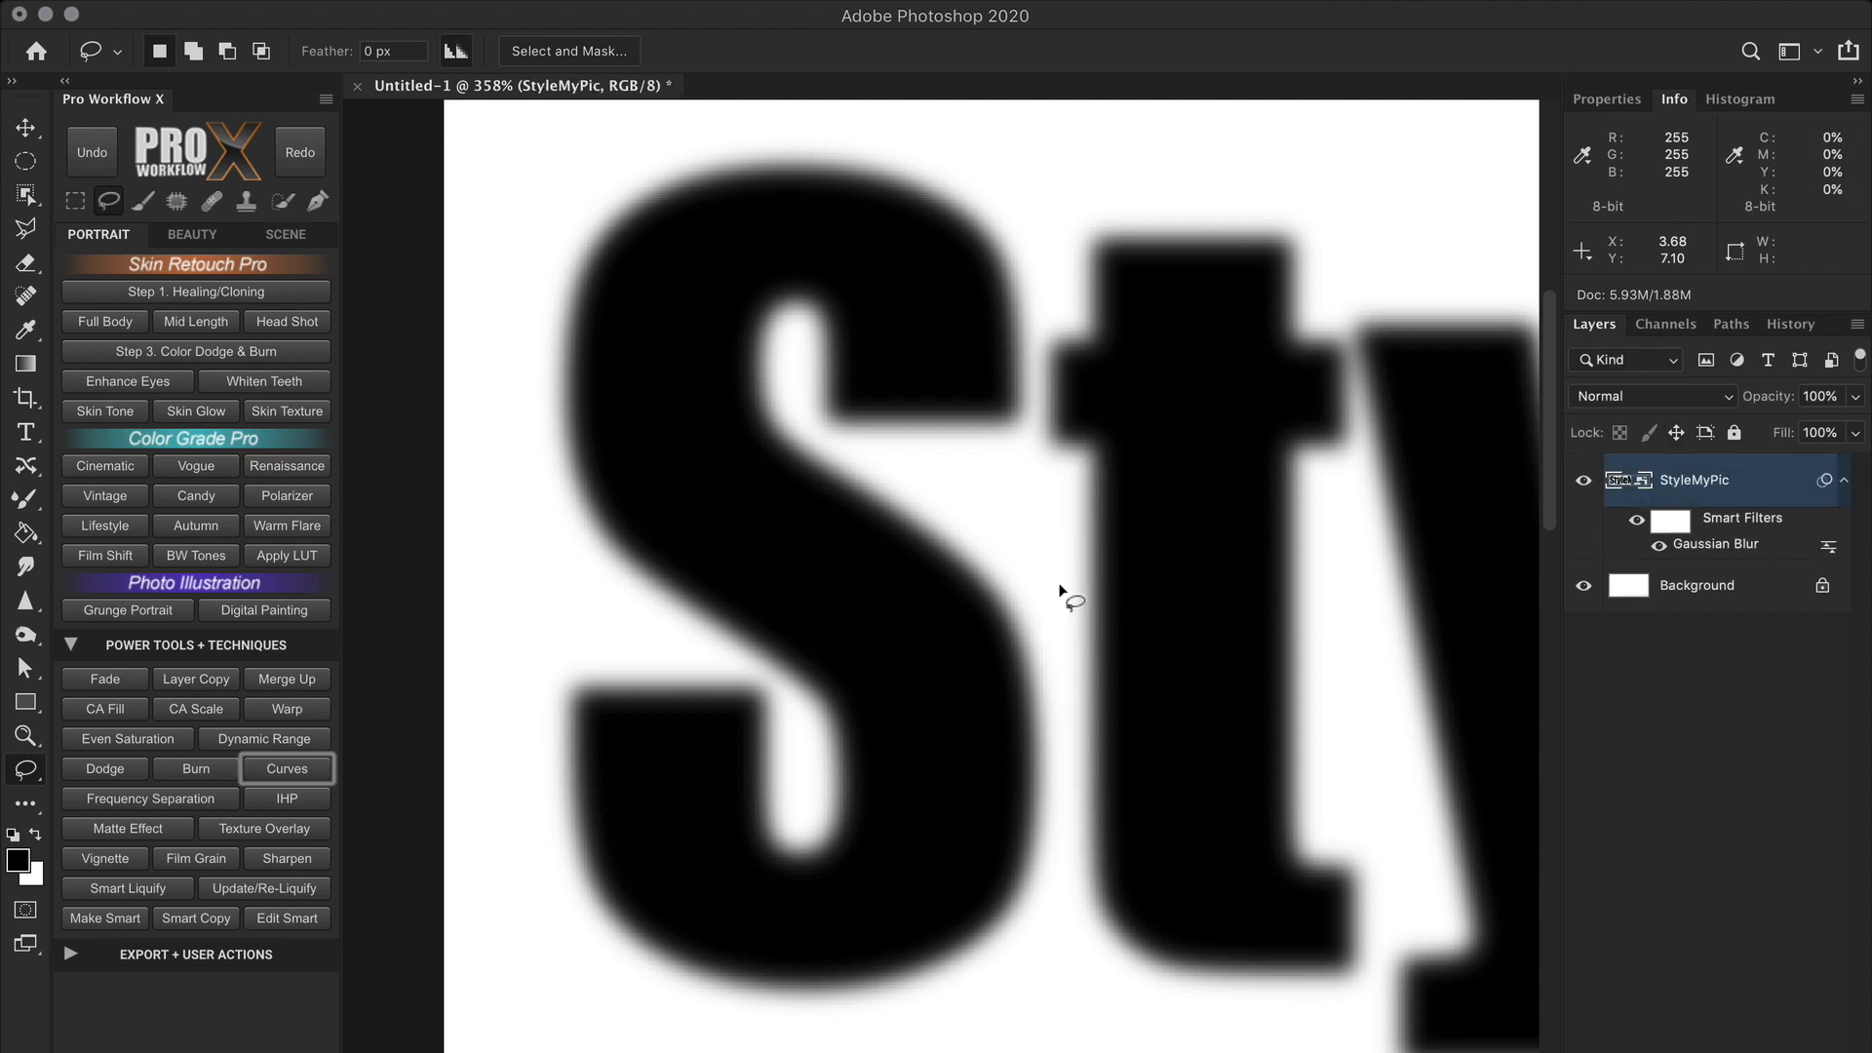
Recolour the StyleMyPic smart object text red and save its contents.
{"action": "double_click", "coordinate": [1625, 472]}
{"action": "left_click", "coordinate": [18, 862]}
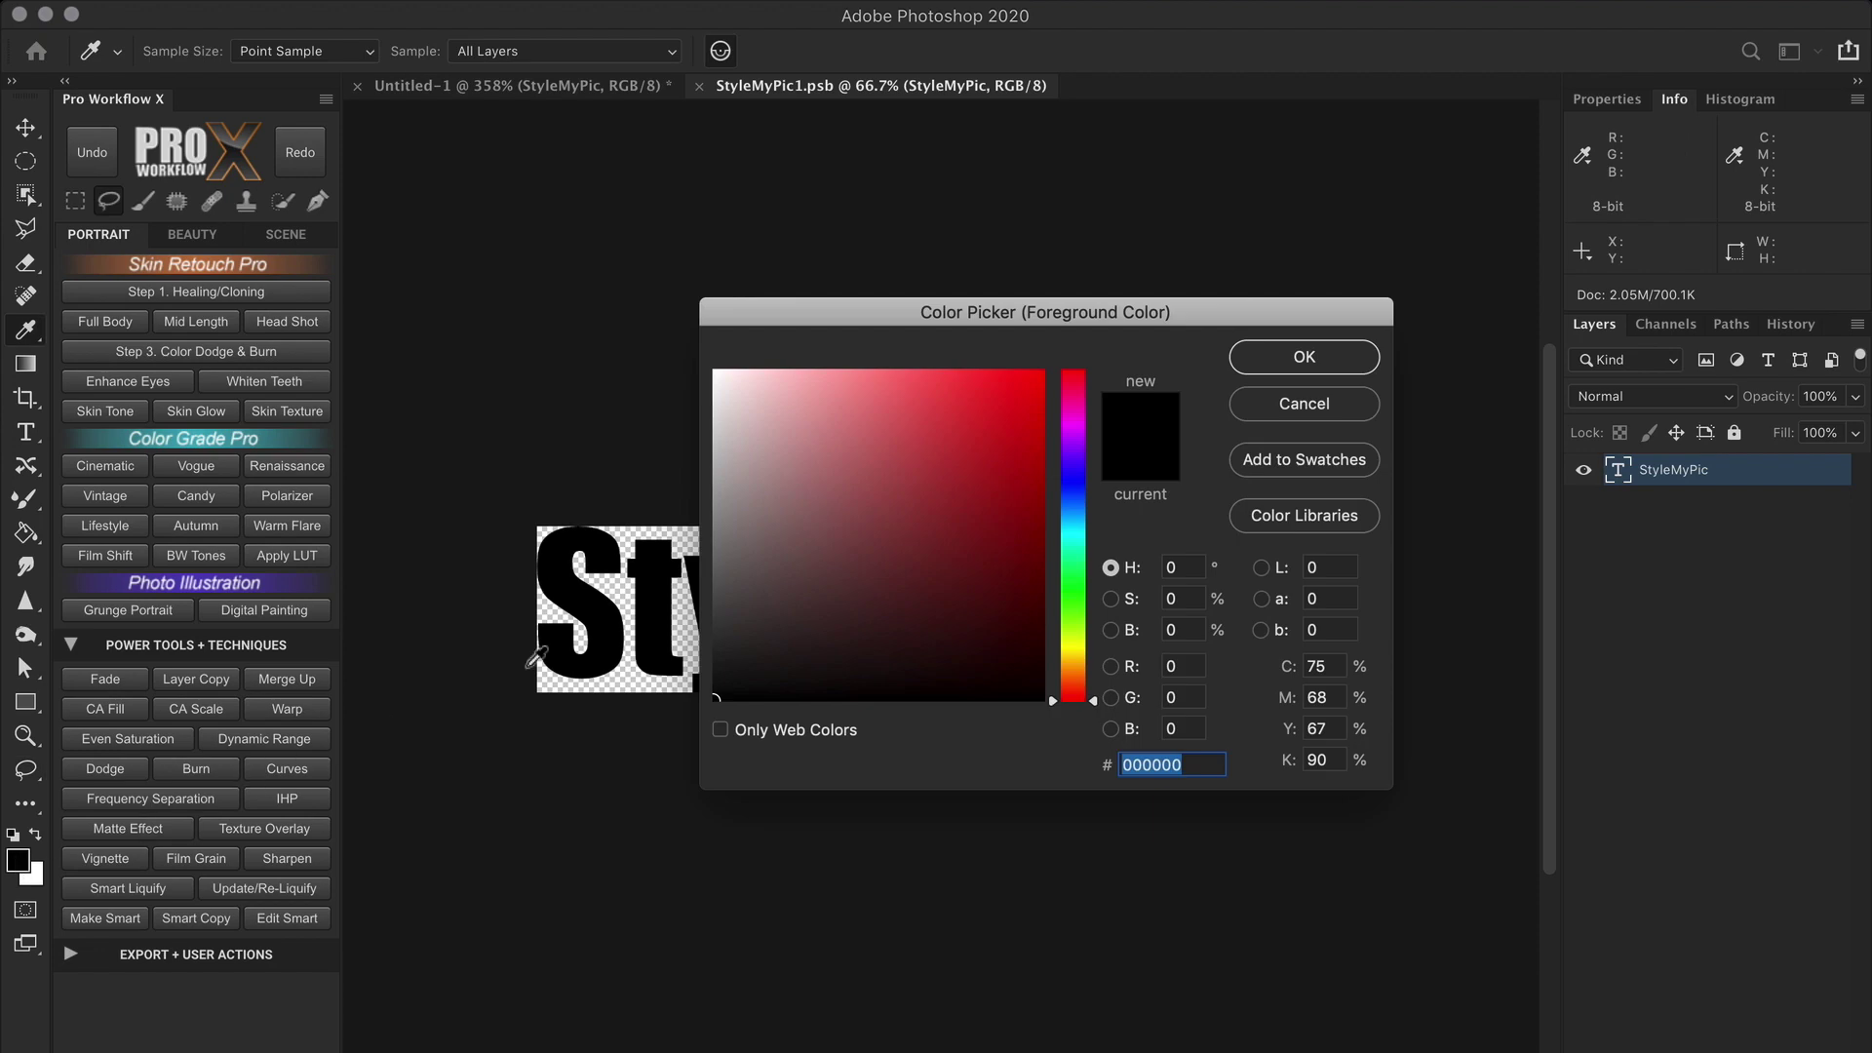
{"action": "left_click", "coordinate": [1026, 387]}
{"action": "left_click", "coordinate": [1289, 369]}
{"action": "key", "text": "super+s"}
{"action": "key", "text": "super+w"}
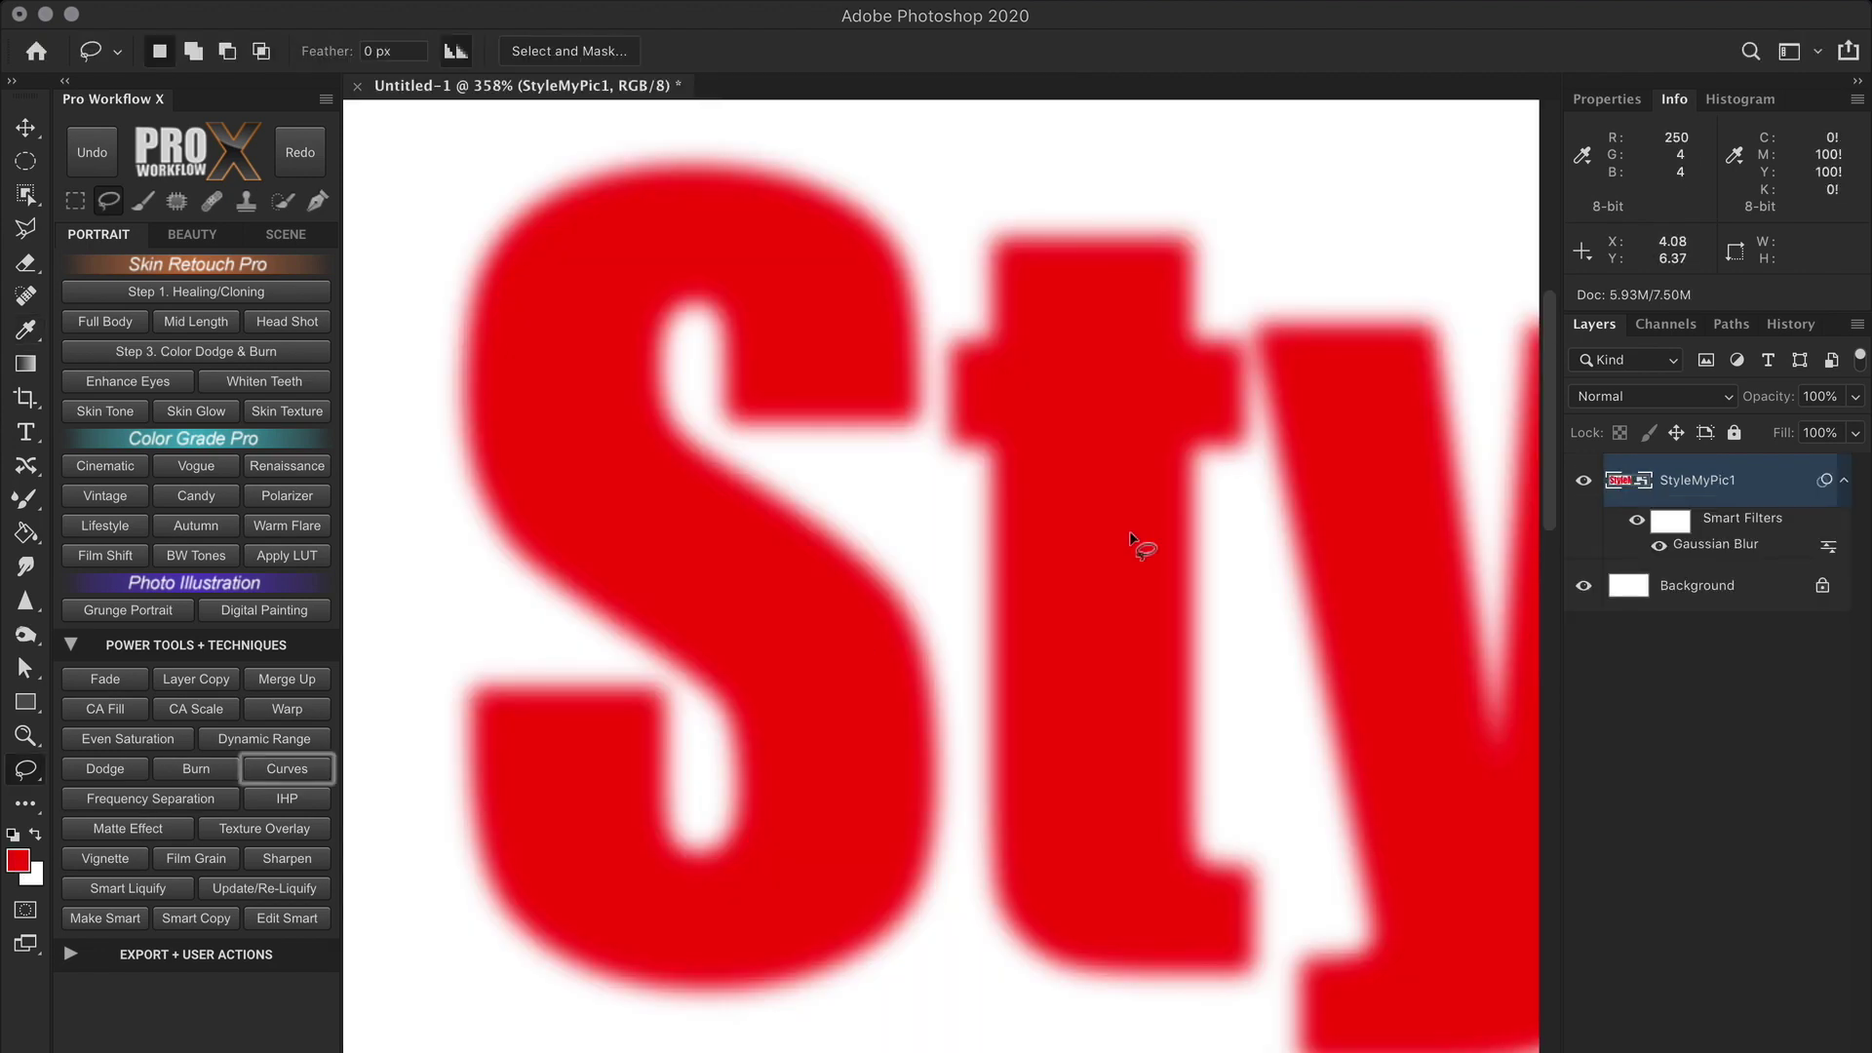
Fill the Background layer with teal.
{"action": "key", "text": "alt+bracketleft"}
{"action": "left_click", "coordinate": [18, 862]}
{"action": "left_click", "coordinate": [1072, 538]}
{"action": "left_click", "coordinate": [1030, 443]}
{"action": "left_click", "coordinate": [1318, 359]}
{"action": "key", "text": "alt+BackSpace"}
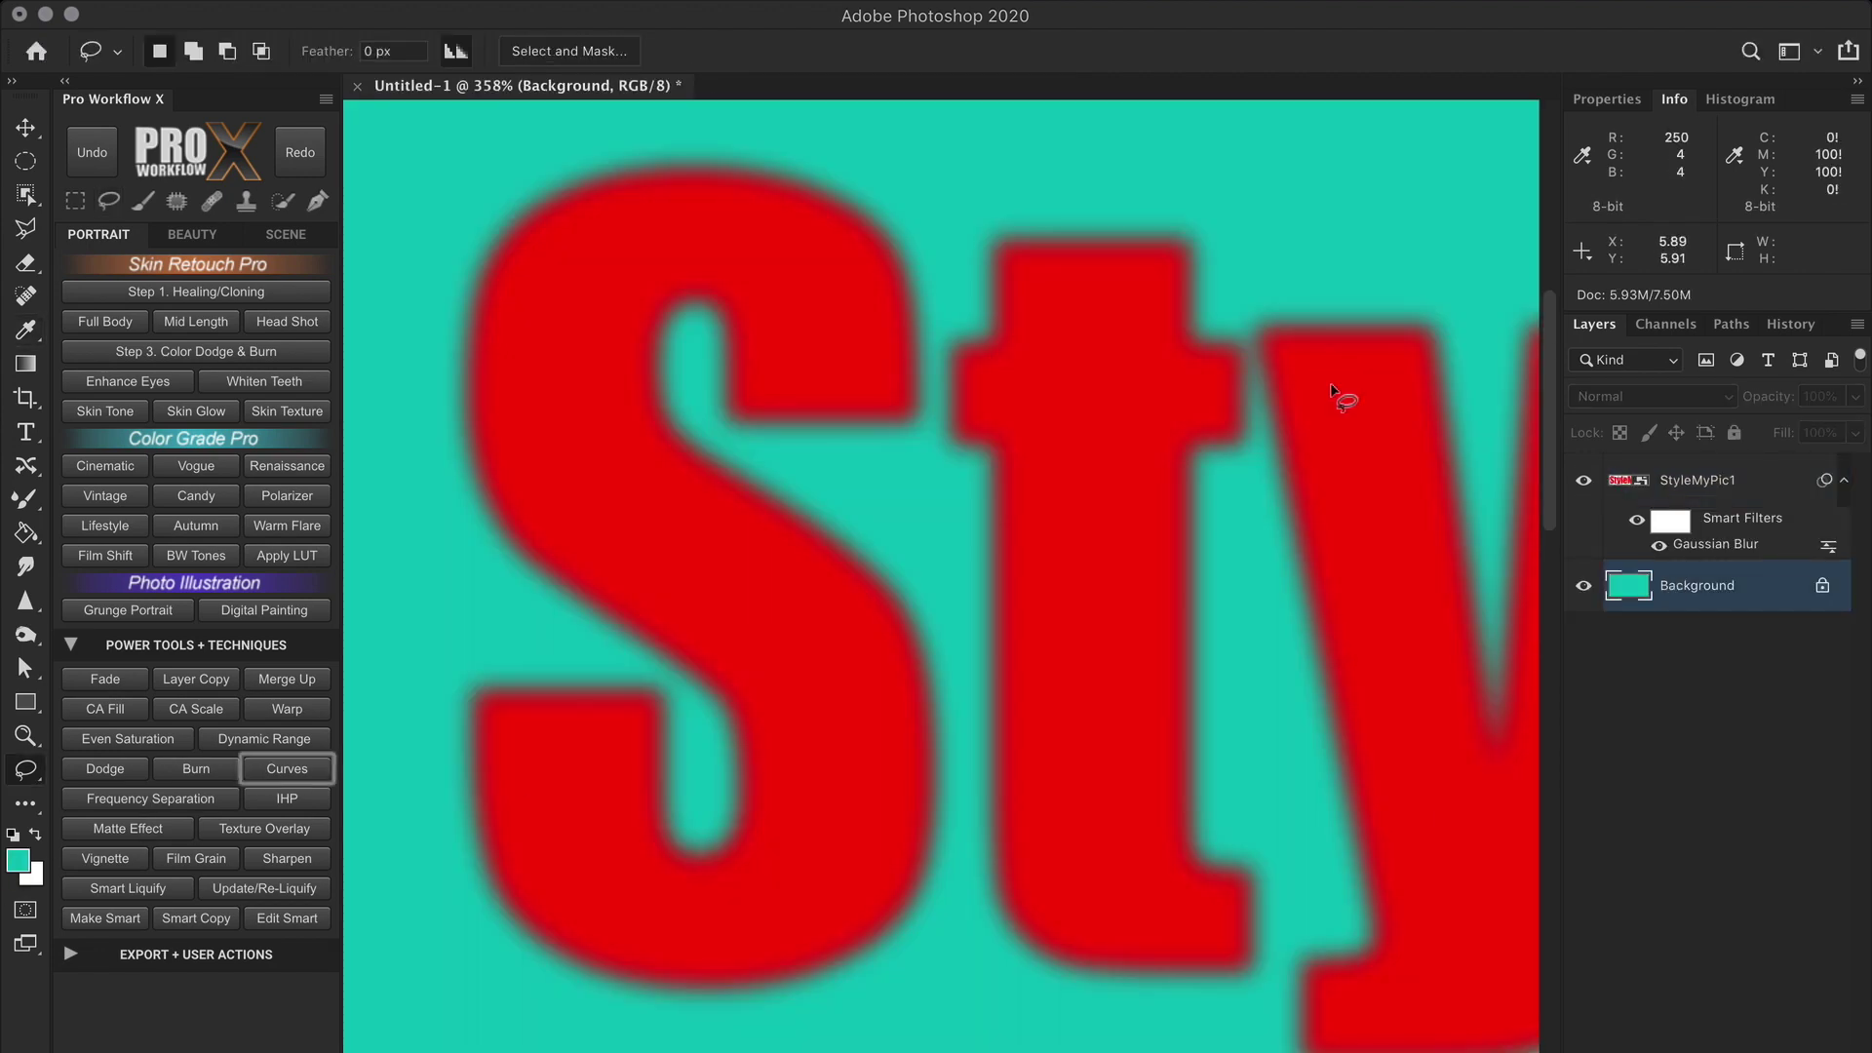
Merge visible layers into a new layer, add noise, then soften it with Gaussian Blur.
{"action": "left_click", "coordinate": [313, 681]}
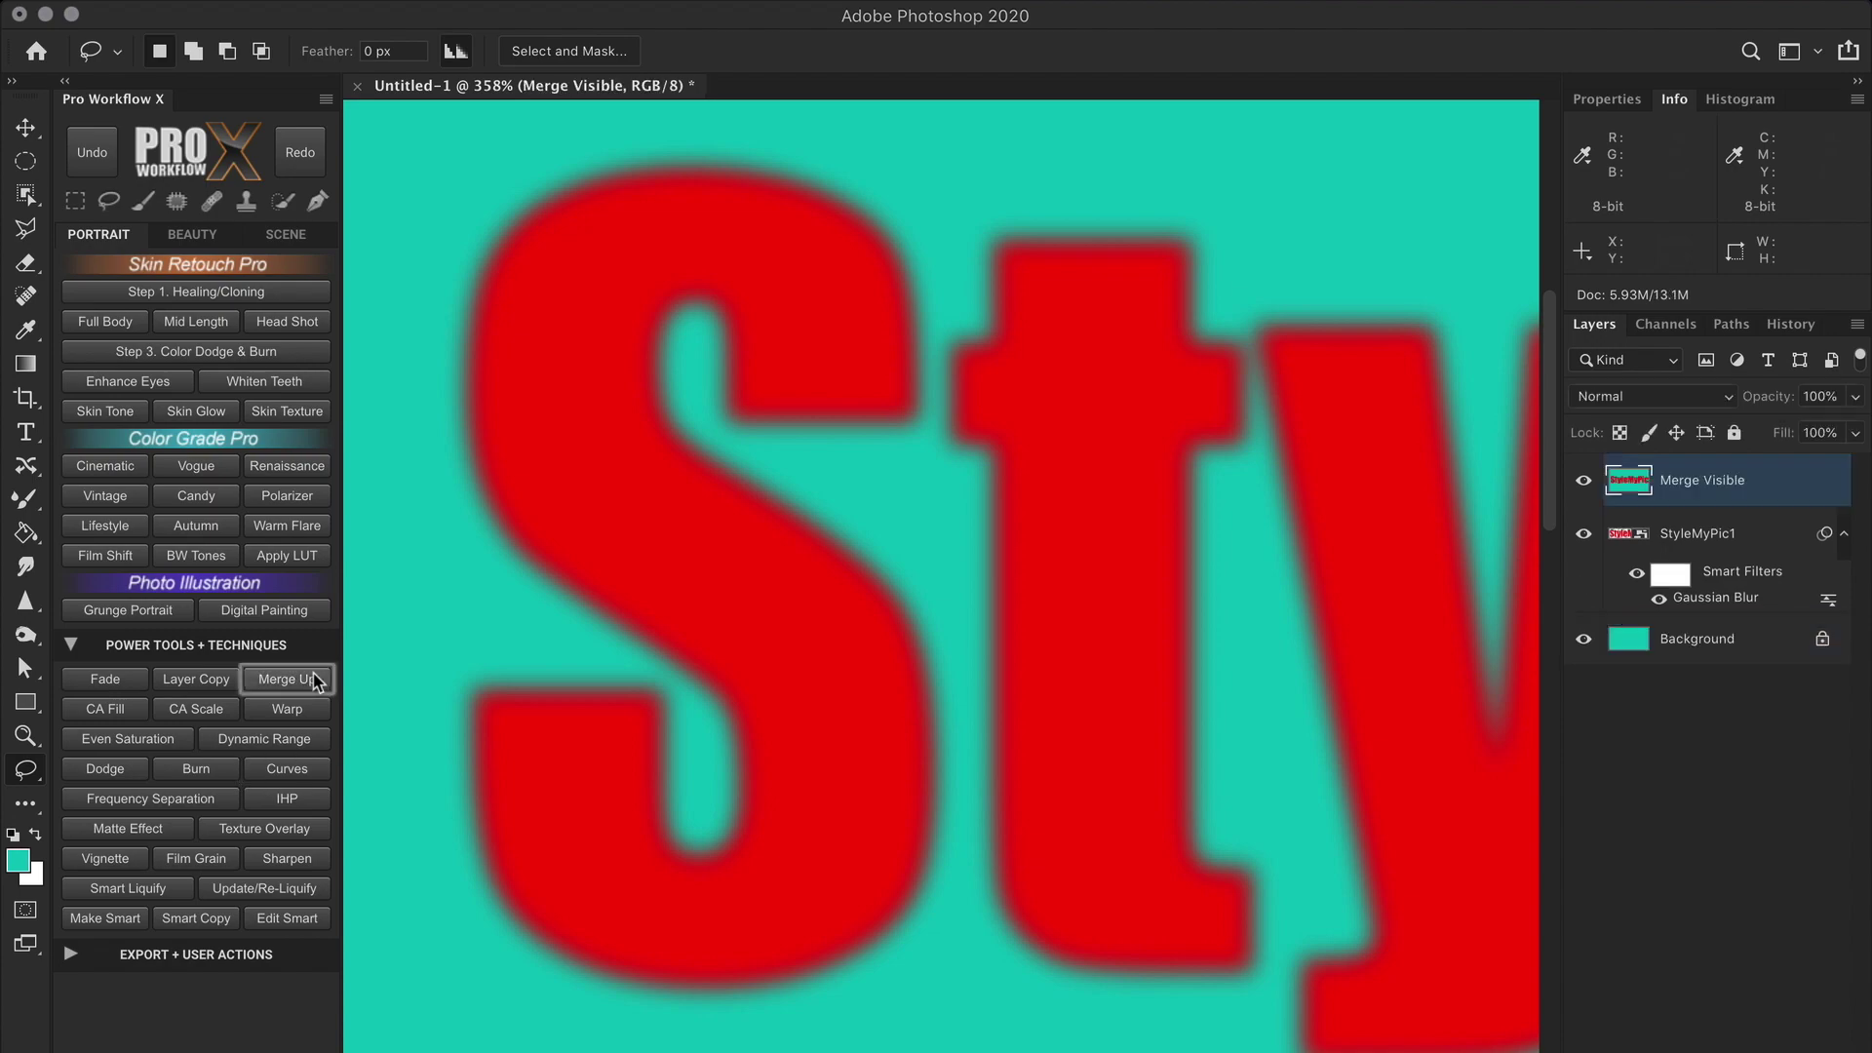
{"action": "left_click", "coordinate": [839, 2]}
{"action": "mouse_move", "coordinate": [627, 364]}
{"action": "left_click", "coordinate": [975, 364]}
{"action": "left_click", "coordinate": [1102, 234]}
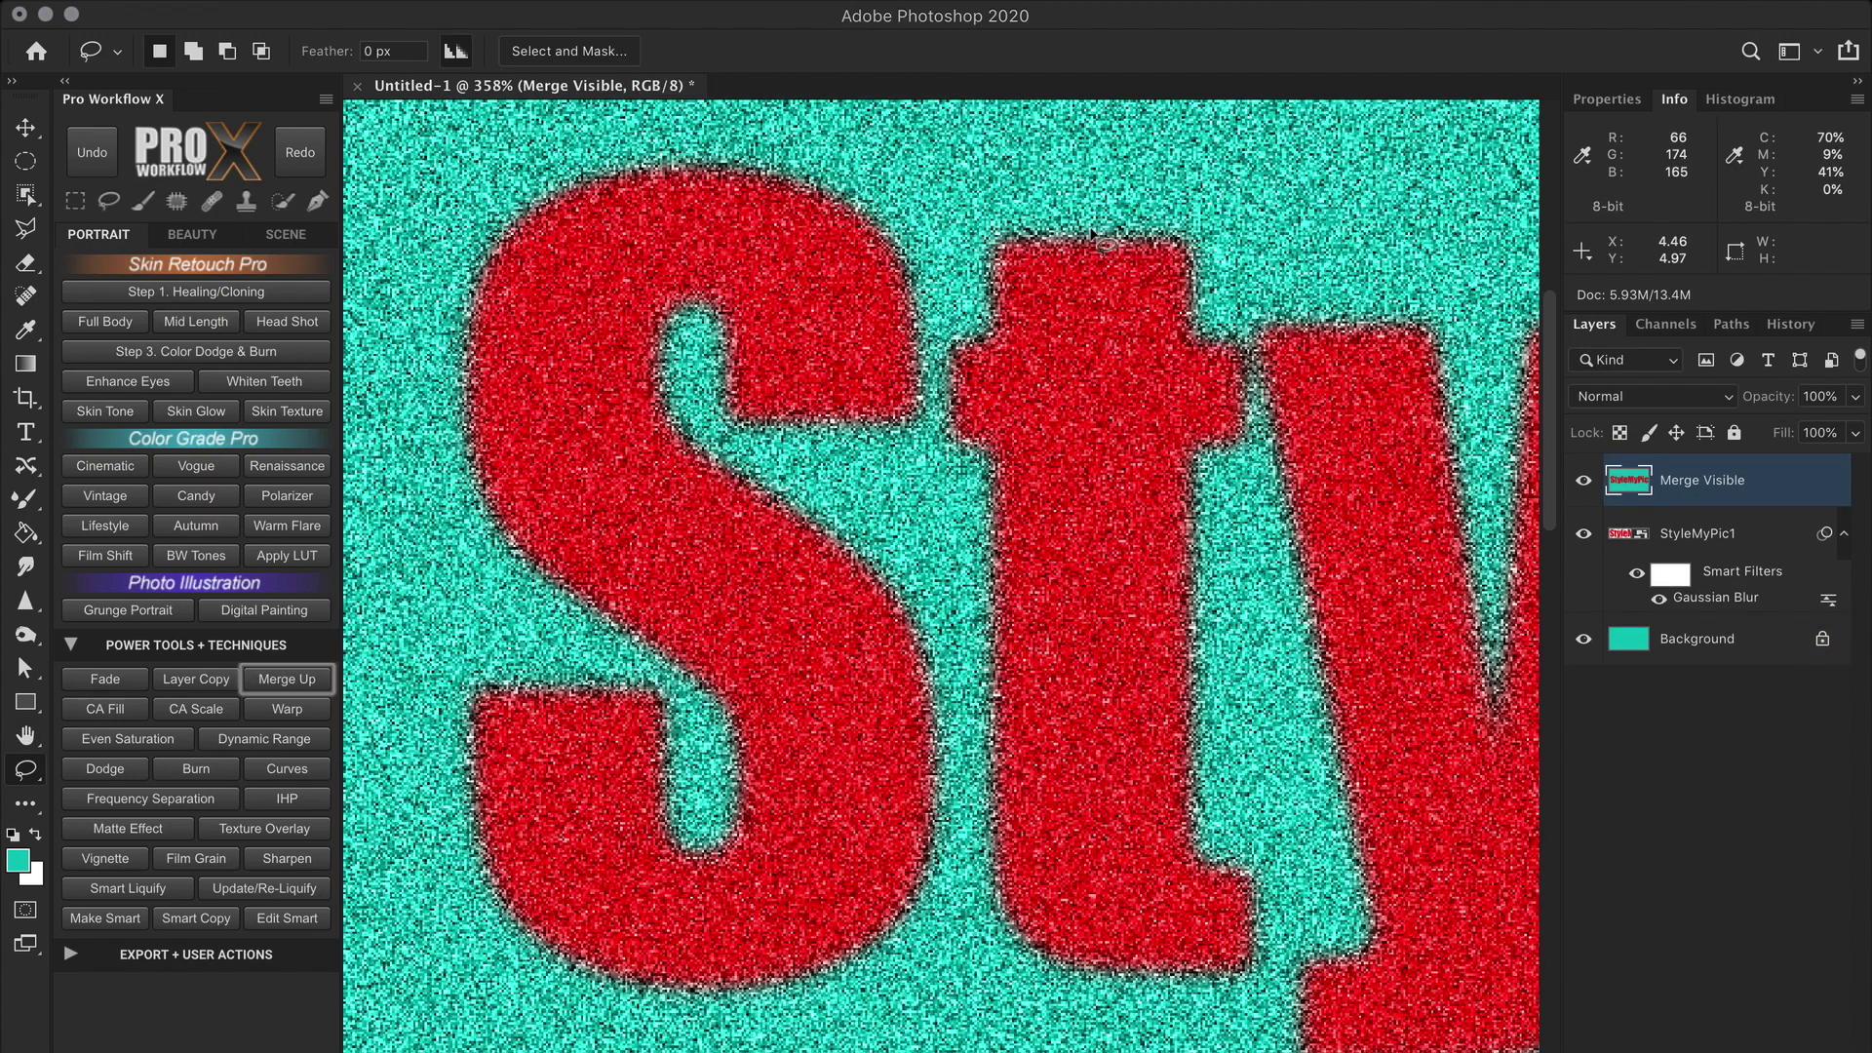
{"action": "left_click", "coordinate": [624, 2]}
{"action": "mouse_move", "coordinate": [697, 295]}
{"action": "left_click", "coordinate": [1023, 426]}
{"action": "left_click", "coordinate": [1375, 190]}
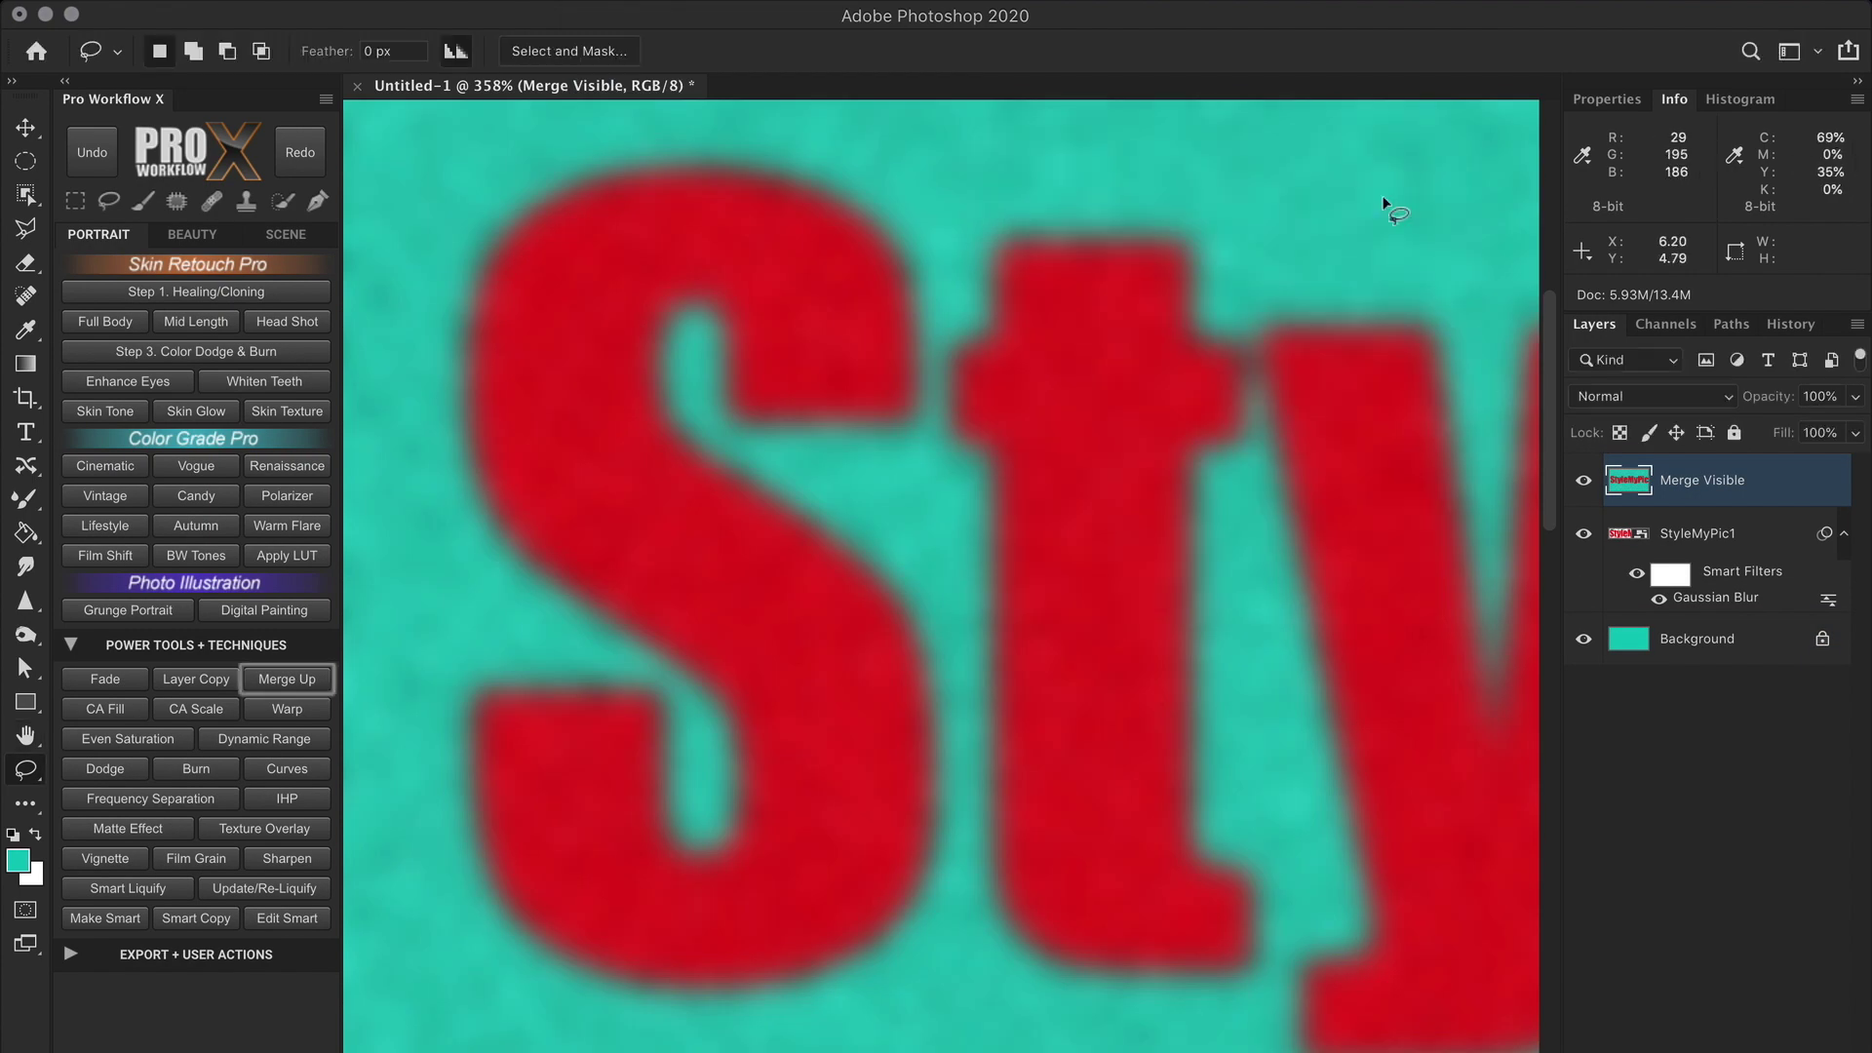
Duplicate the merged layer and bring up the Unsharp Mask filter.
{"action": "left_click", "coordinate": [195, 678]}
{"action": "left_click", "coordinate": [624, 2]}
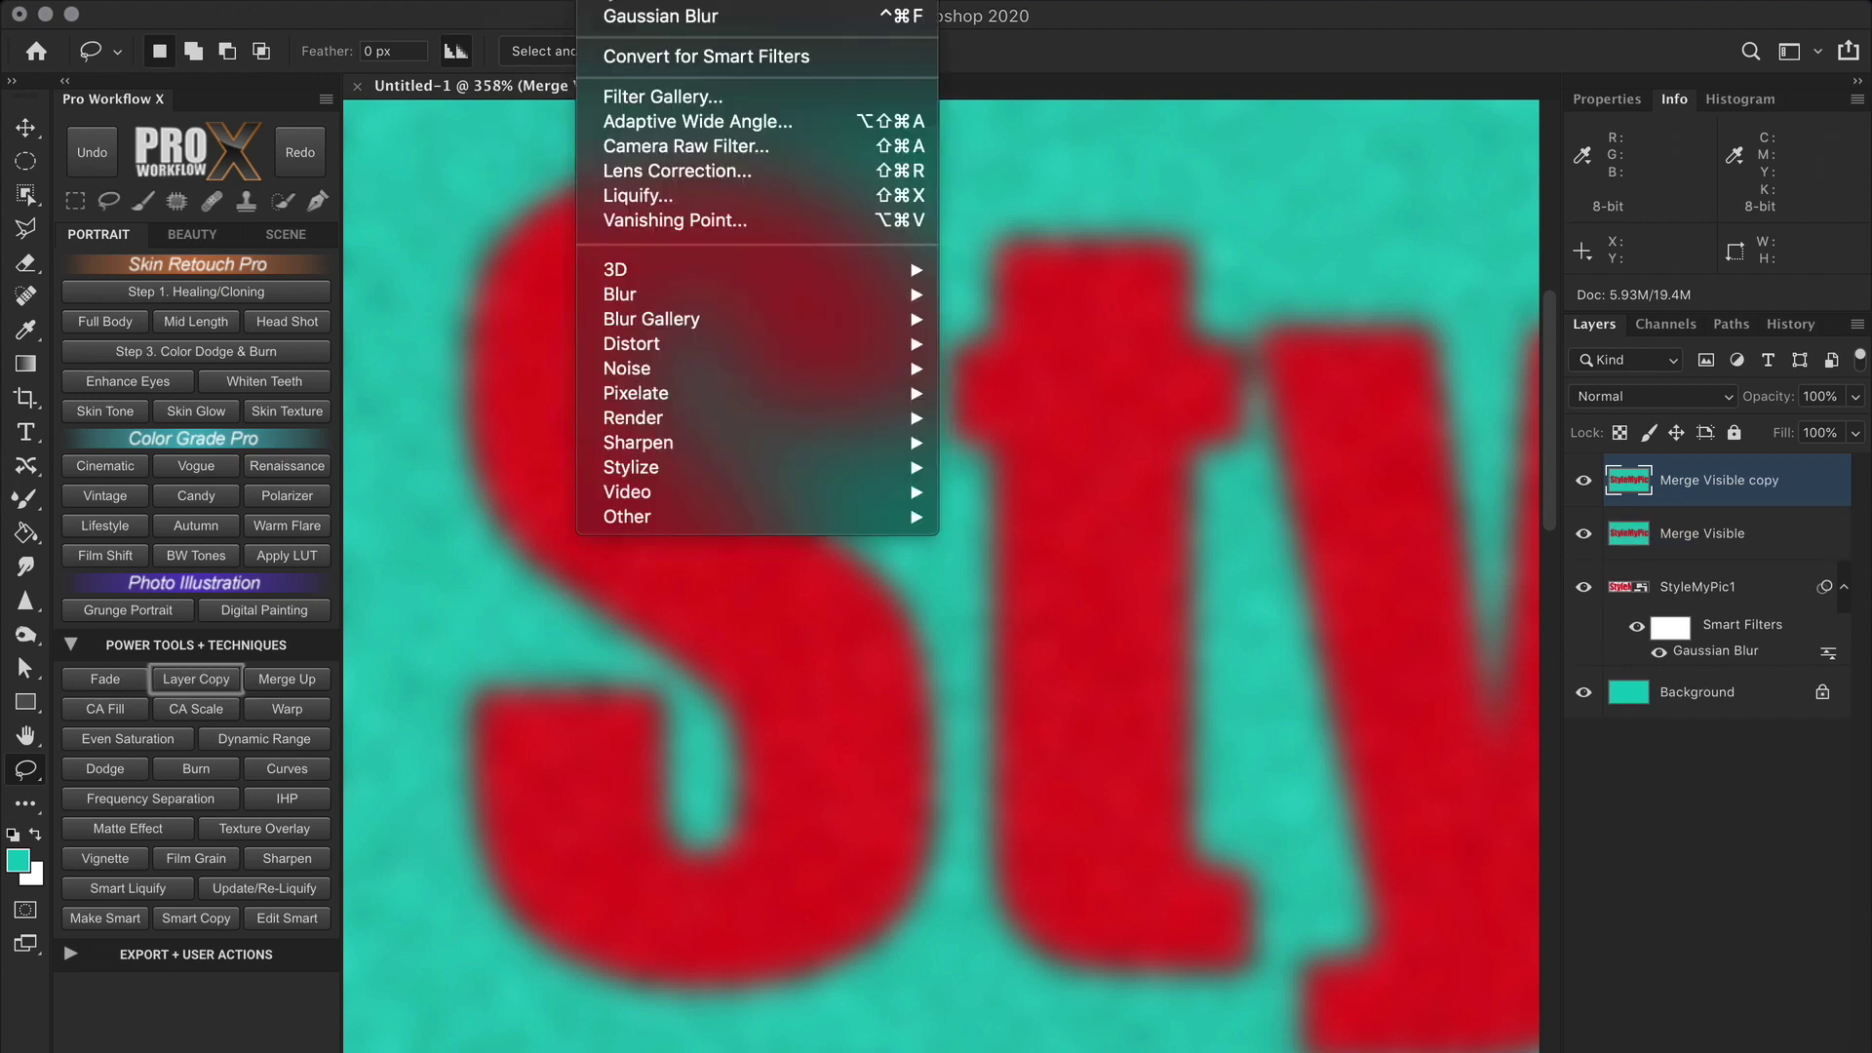
{"action": "mouse_move", "coordinate": [780, 443]}
{"action": "left_click", "coordinate": [1107, 574]}
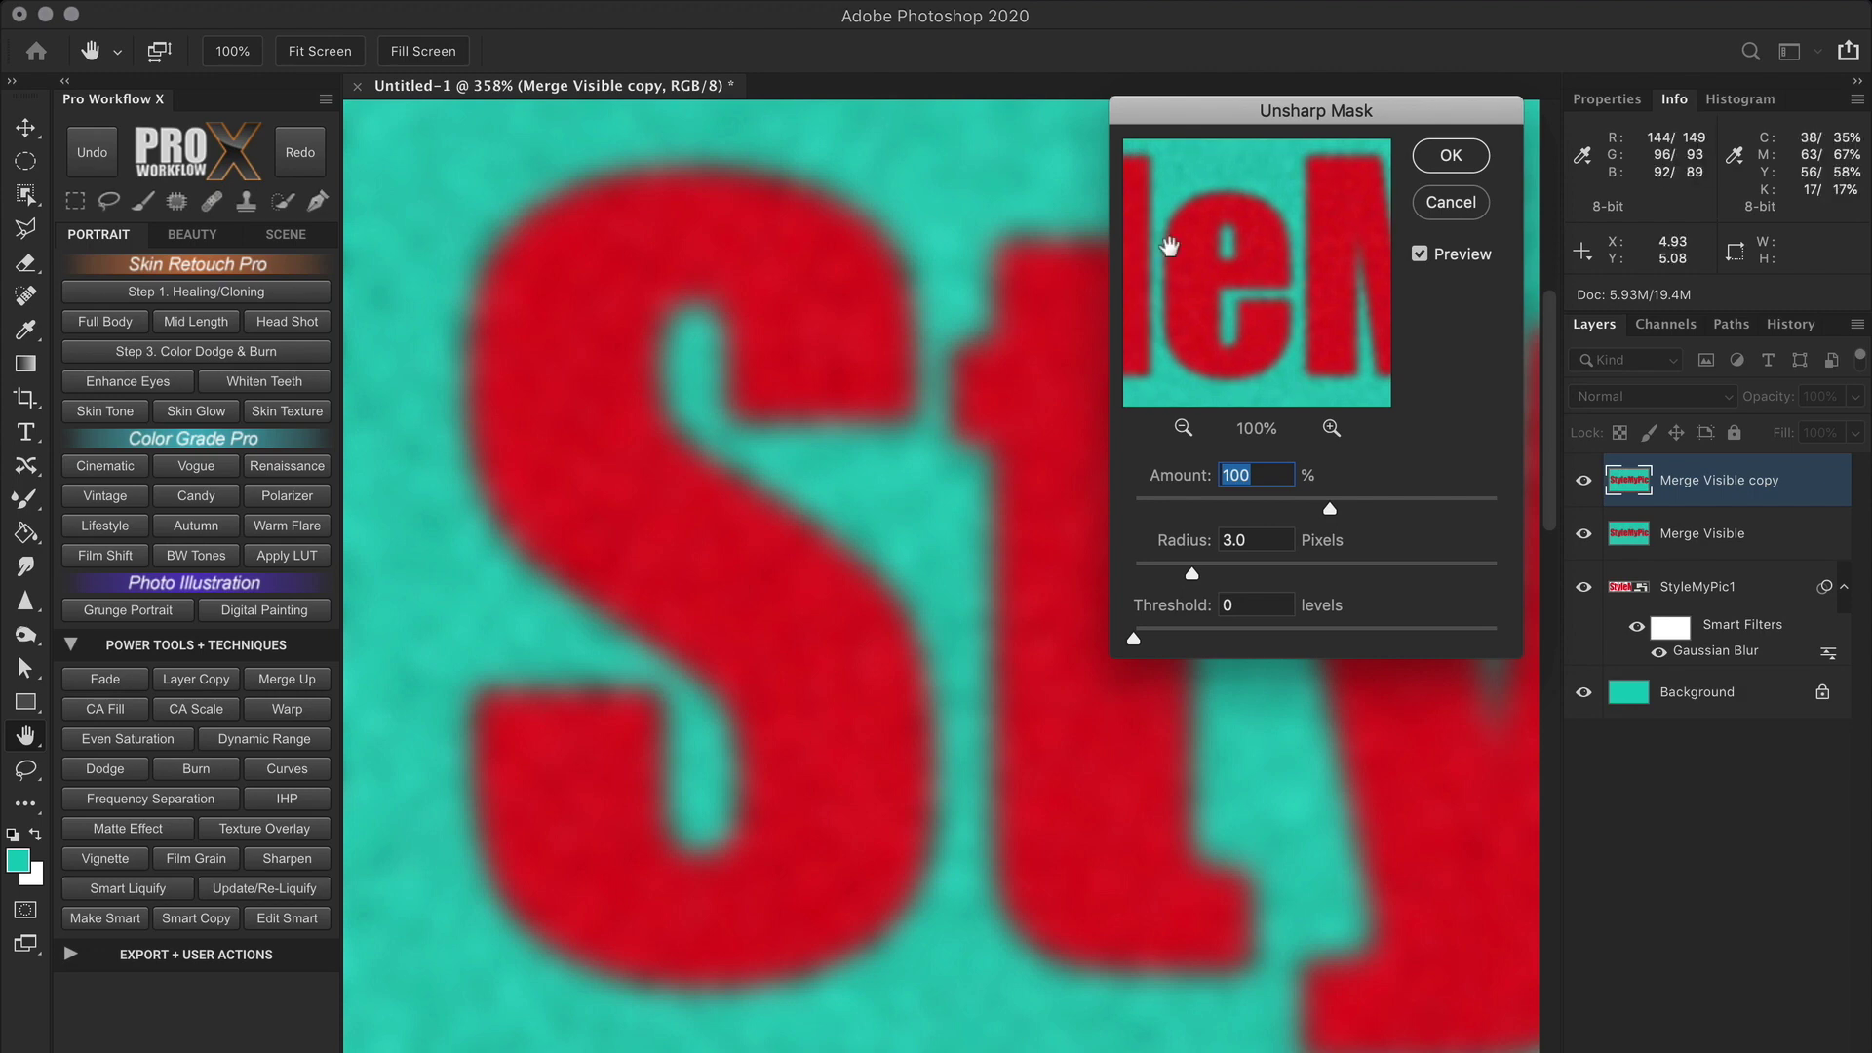
Experiment with Unsharp Mask: Amount up to 500%, Radius 6.6 px, Threshold 25 levels.
{"action": "left_click_drag", "start_coordinate": [1169, 247], "coordinate": [1395, 269]}
{"action": "left_click_drag", "start_coordinate": [1329, 508], "coordinate": [1460, 509]}
{"action": "left_click", "coordinate": [1229, 563]}
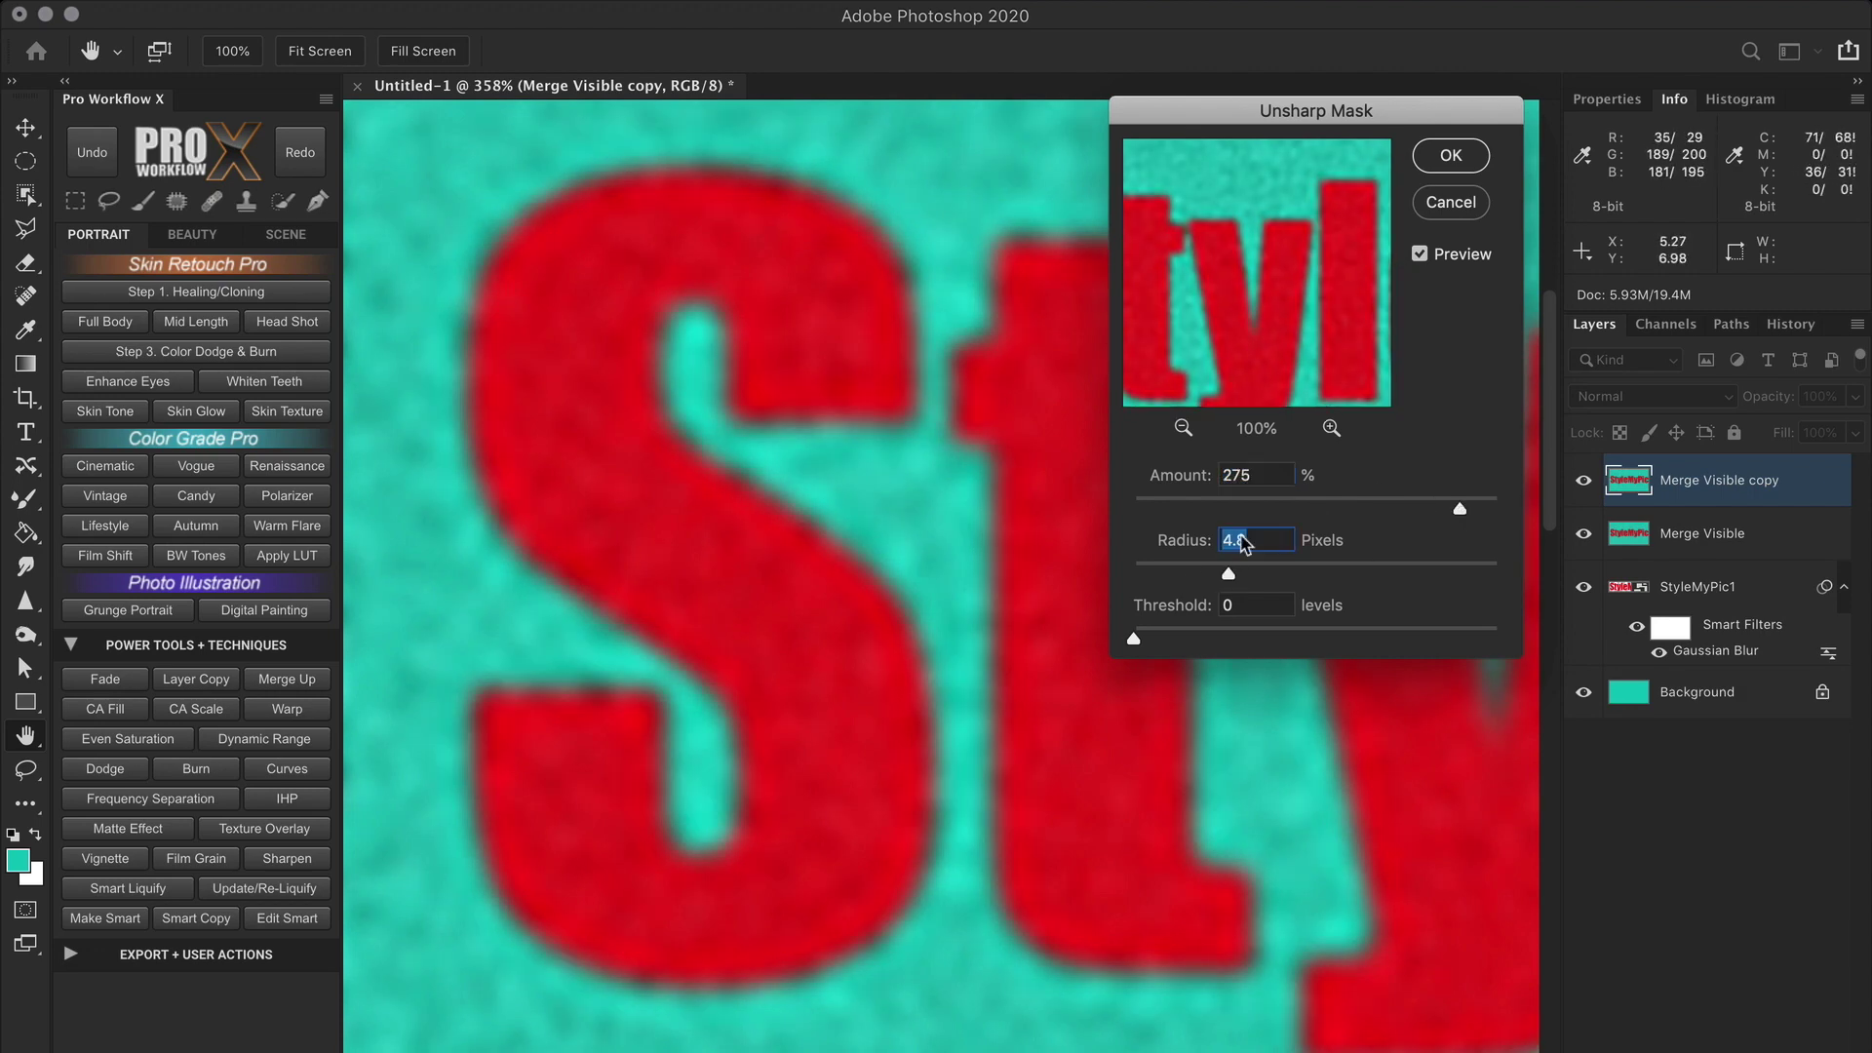
{"action": "left_click_drag", "start_coordinate": [1212, 297], "coordinate": [1458, 335]}
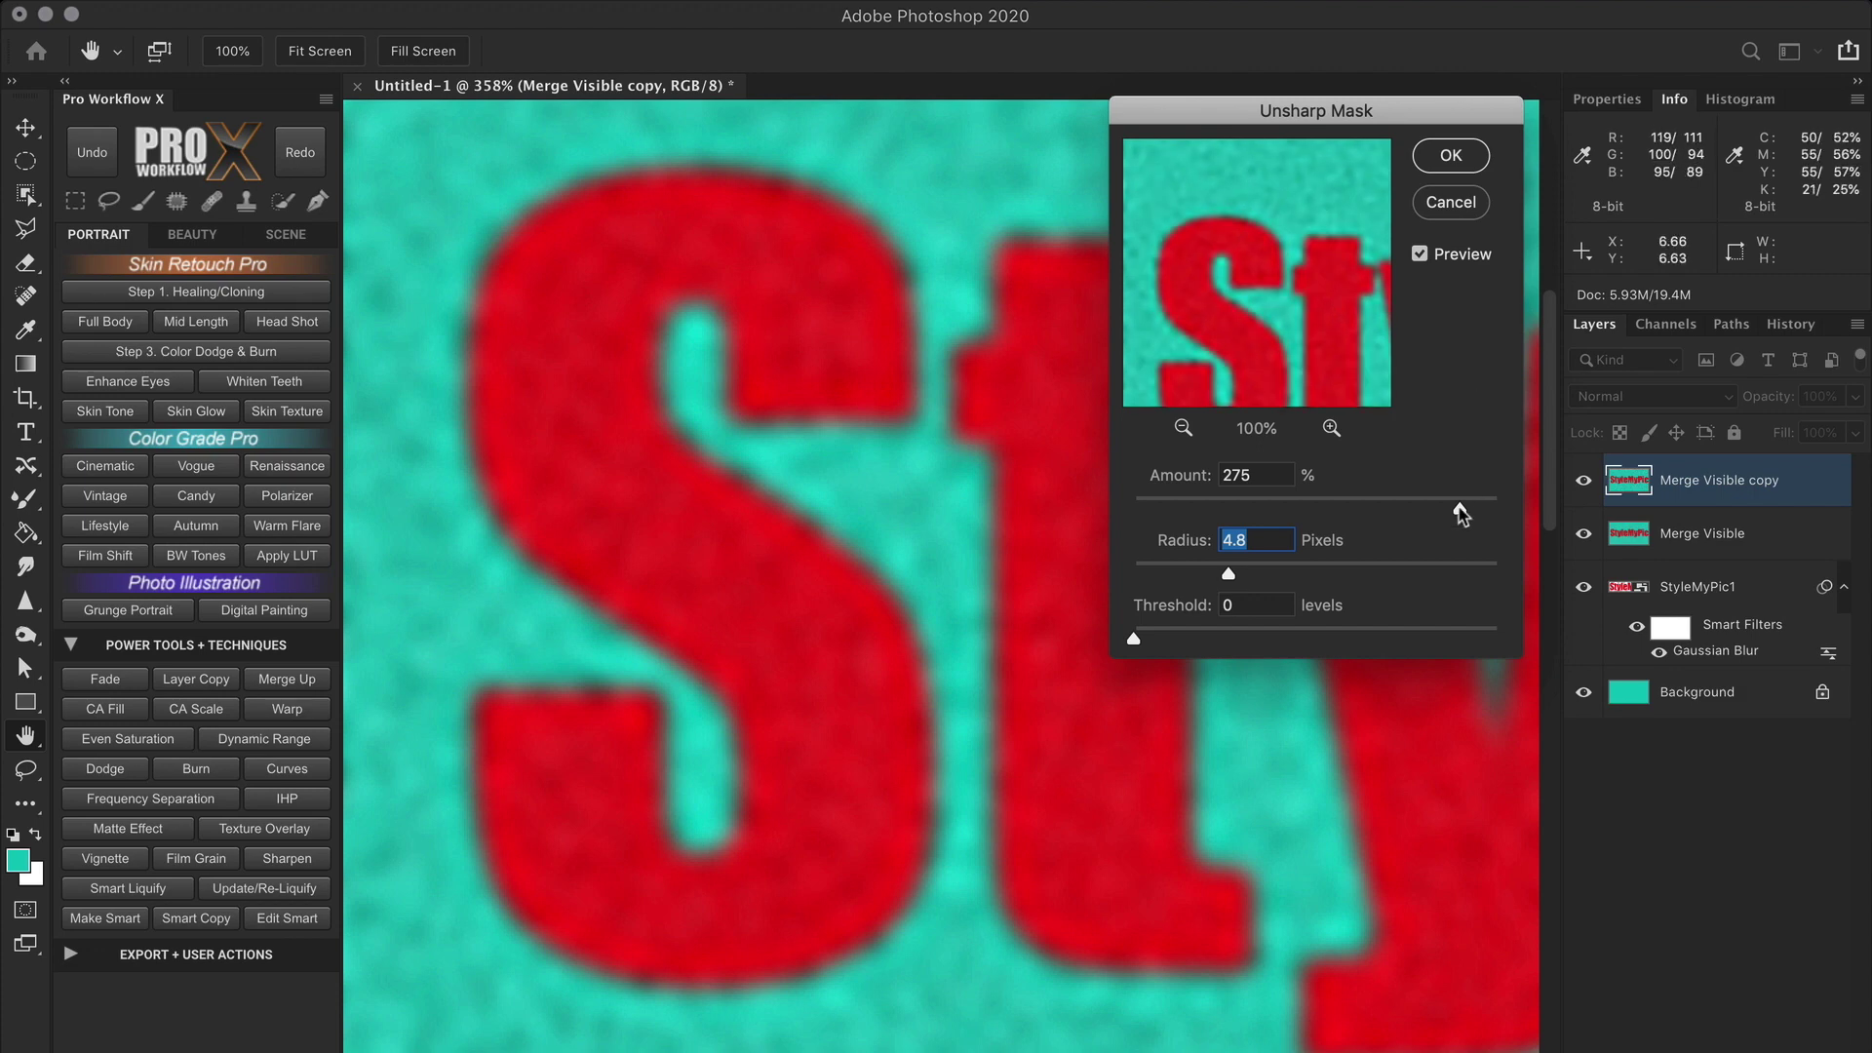
{"action": "left_click_drag", "start_coordinate": [1459, 509], "coordinate": [1502, 511]}
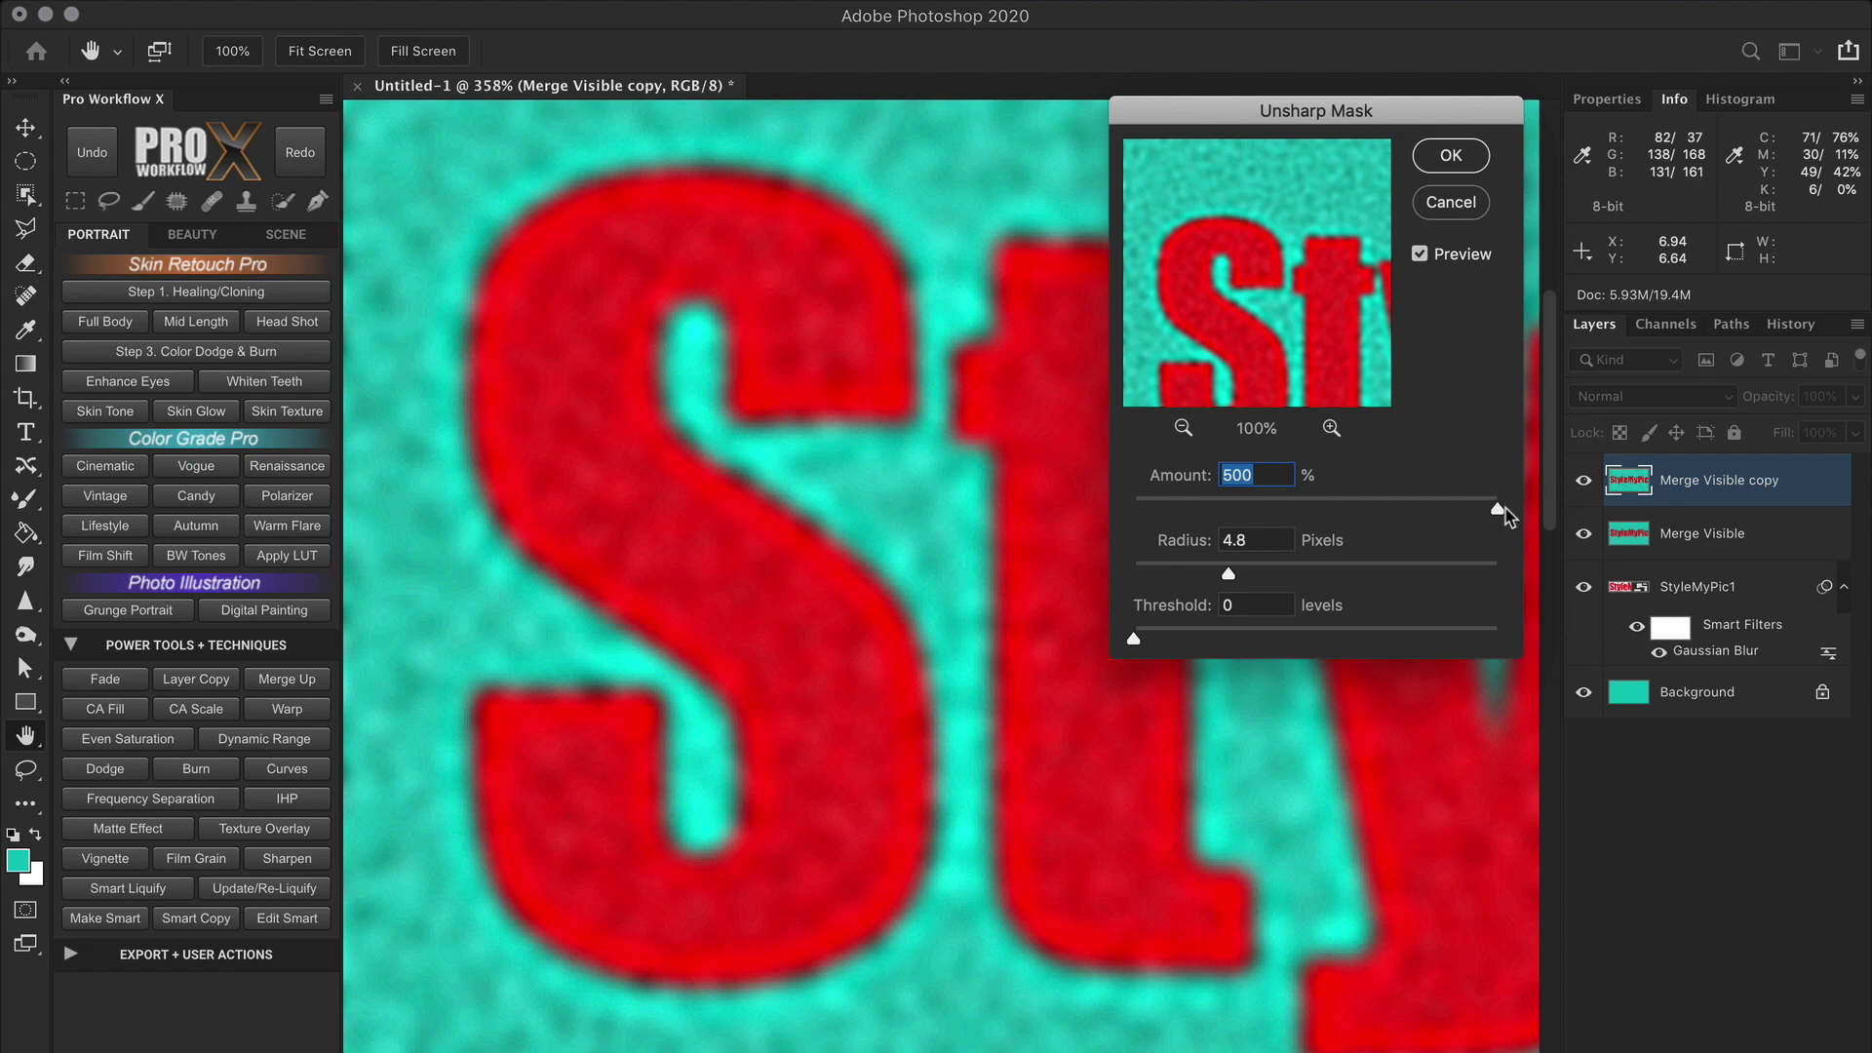
{"action": "left_click_drag", "start_coordinate": [1228, 573], "coordinate": [1255, 578]}
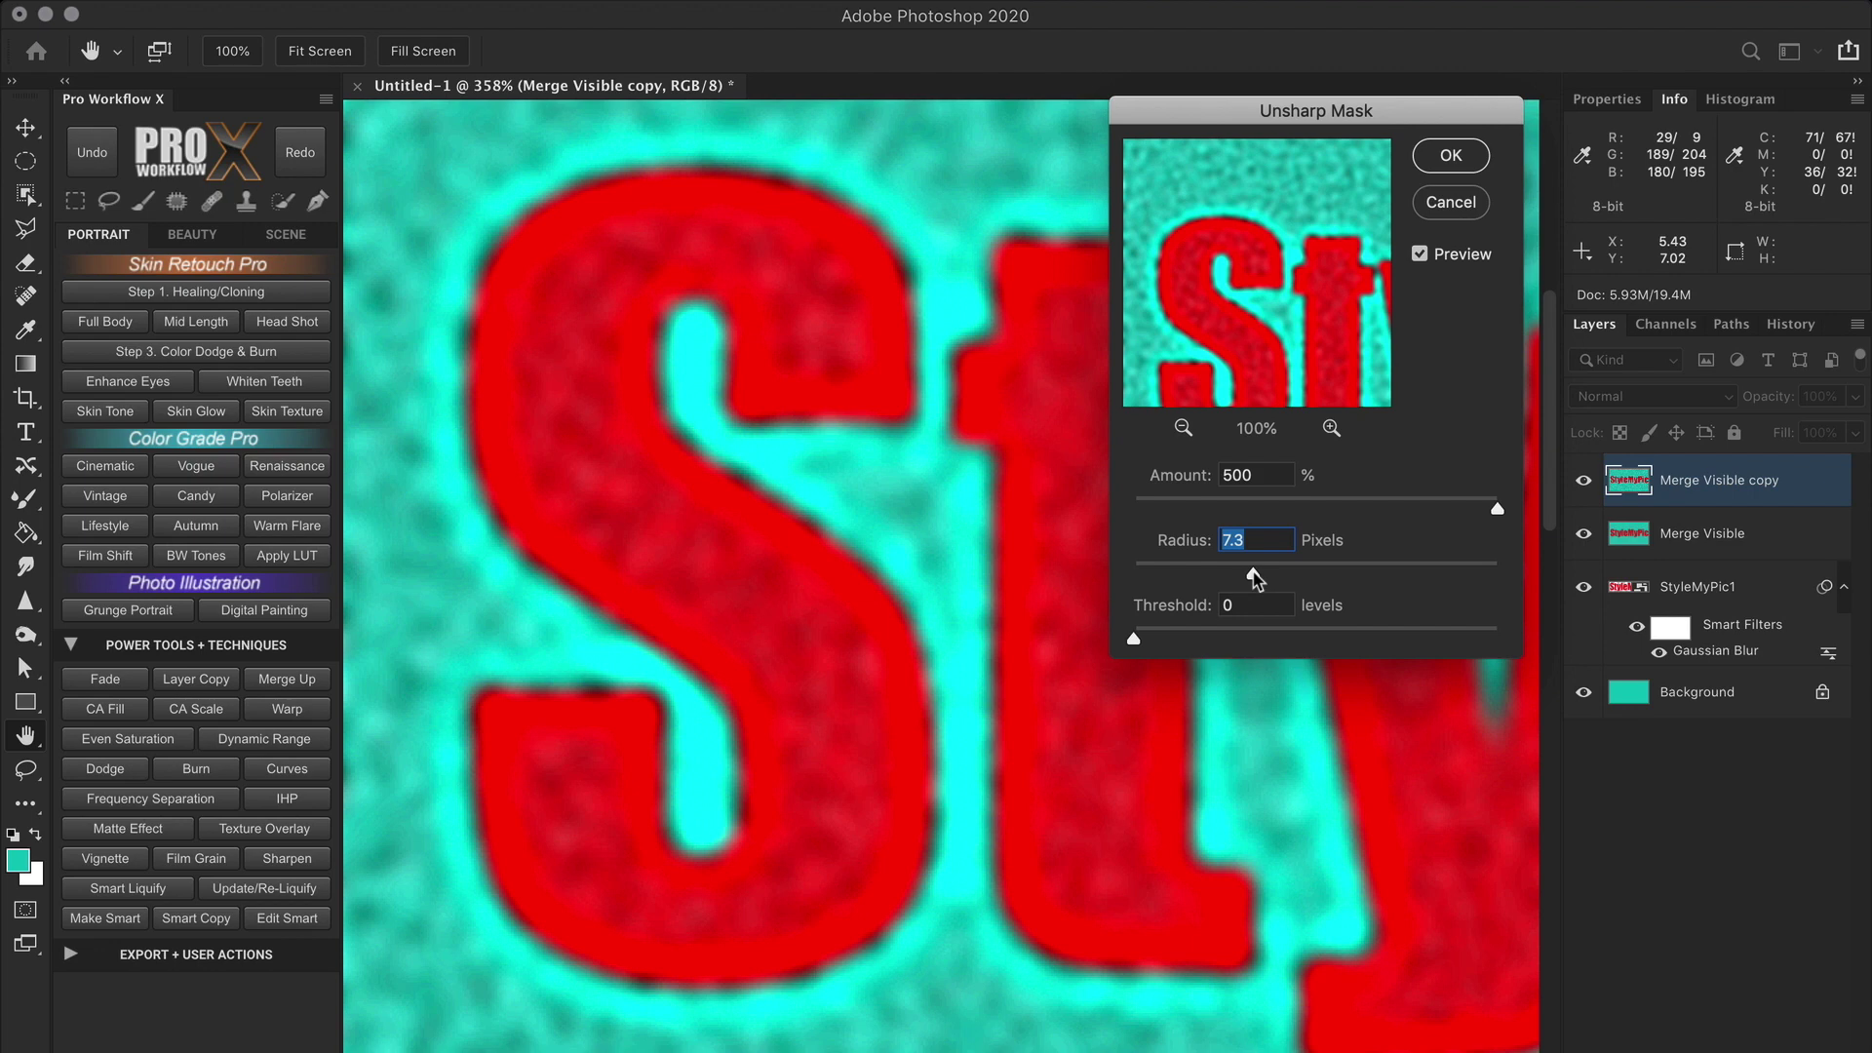
{"action": "left_click_drag", "start_coordinate": [1135, 639], "coordinate": [1207, 647]}
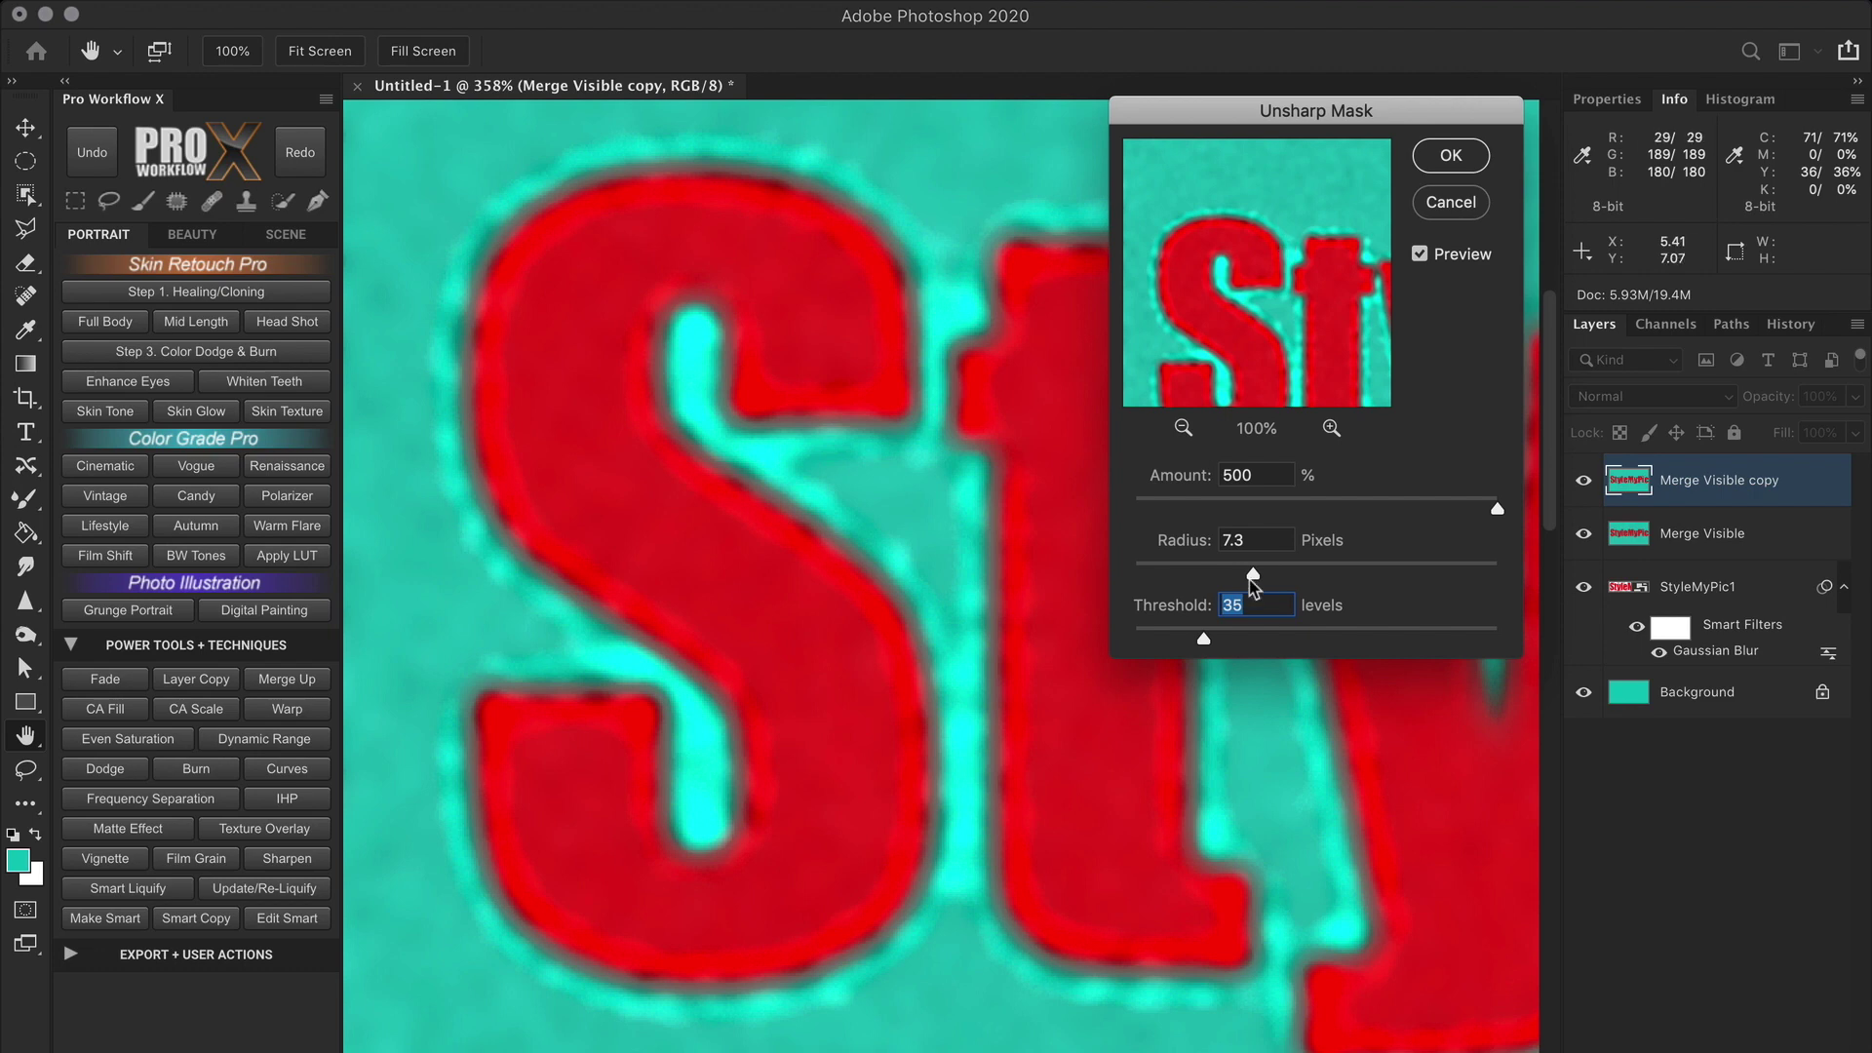
{"action": "left_click_drag", "start_coordinate": [1253, 575], "coordinate": [1318, 574]}
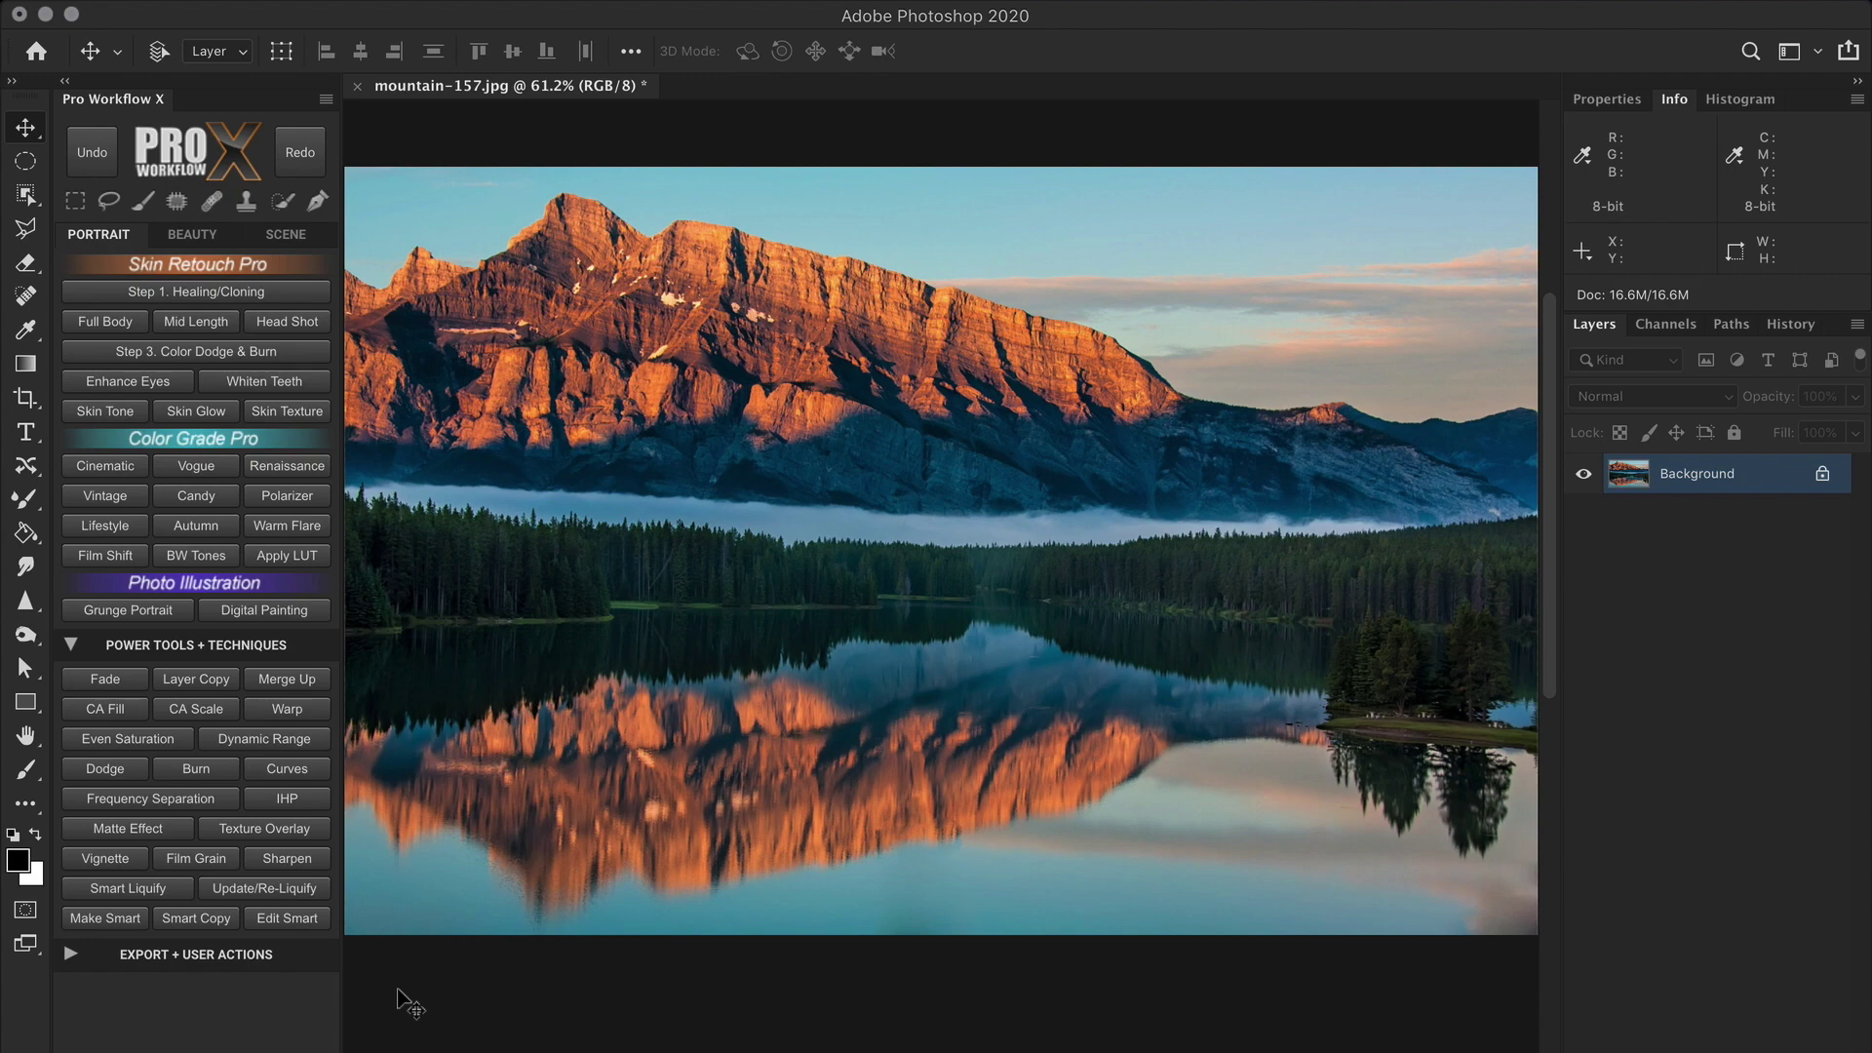
Add a Curves adjustment darkening the mountain photo's shadows and midtones.
{"action": "left_click", "coordinate": [287, 768]}
{"action": "left_click_drag", "start_coordinate": [1211, 406], "coordinate": [1214, 429]}
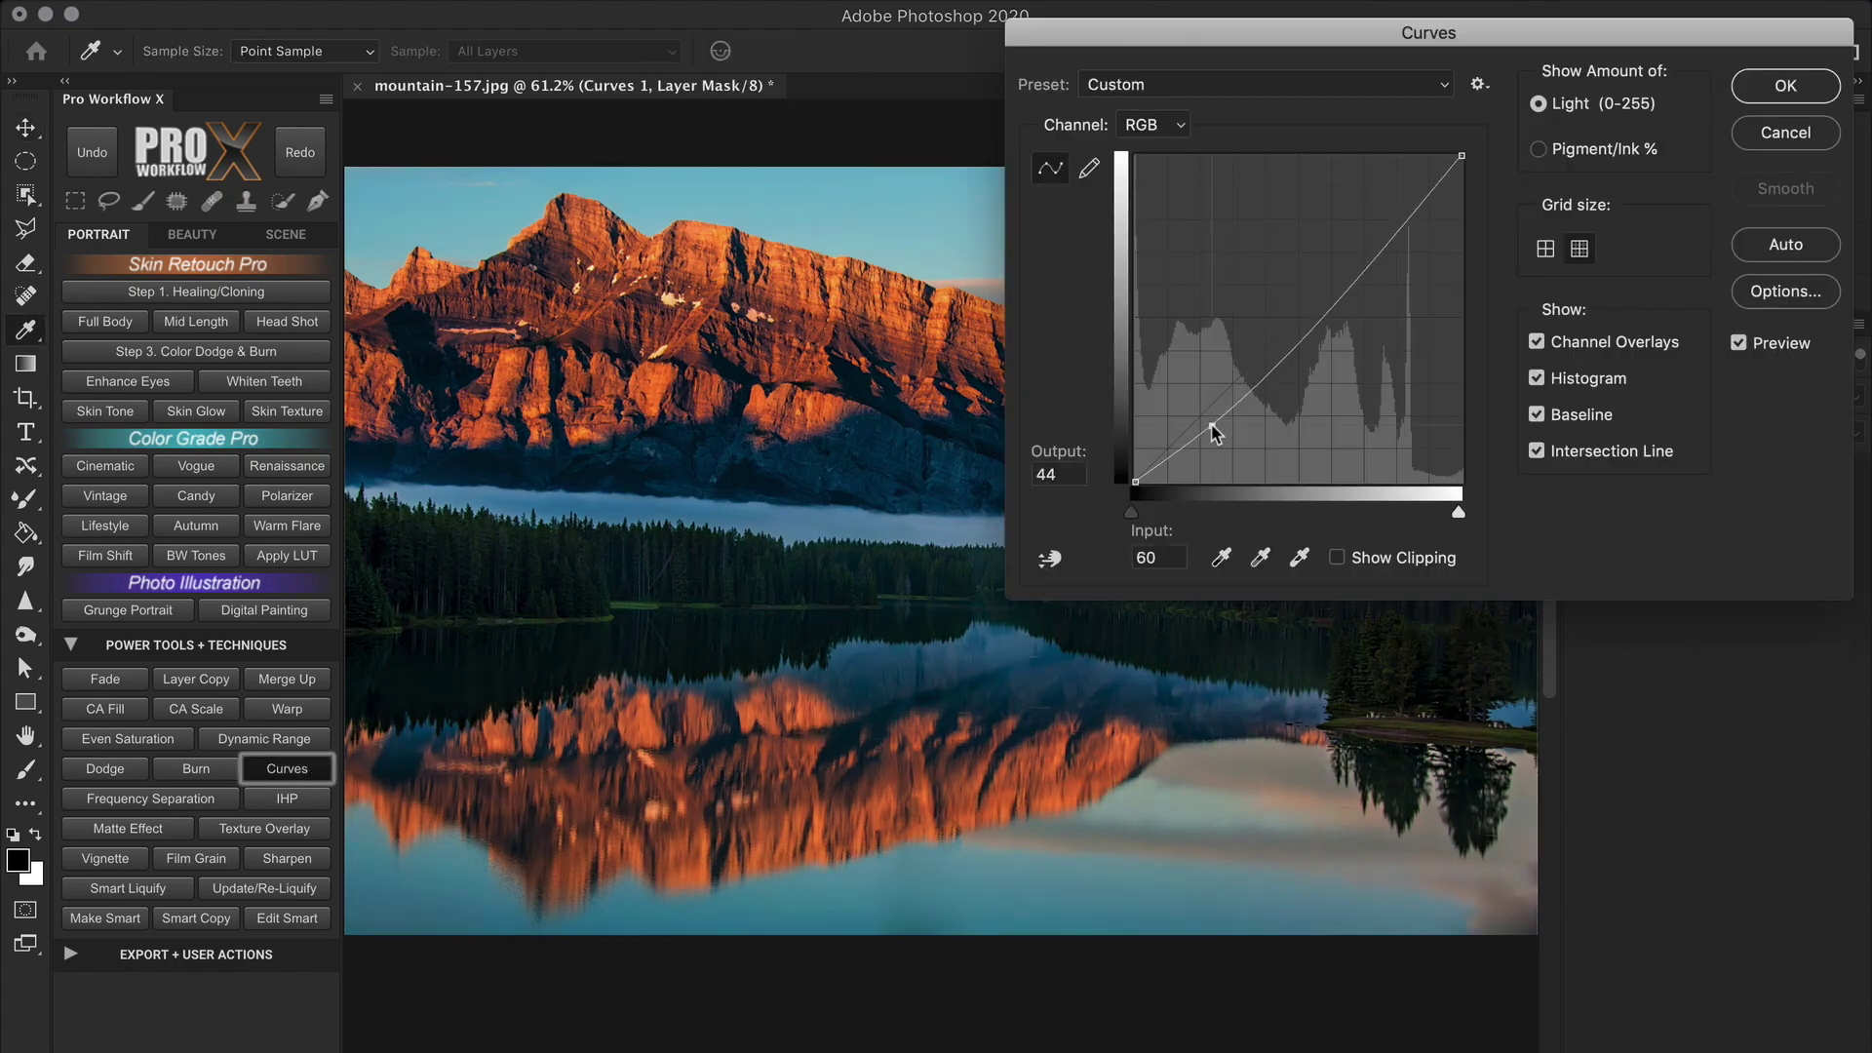
{"action": "left_click", "coordinate": [1752, 90]}
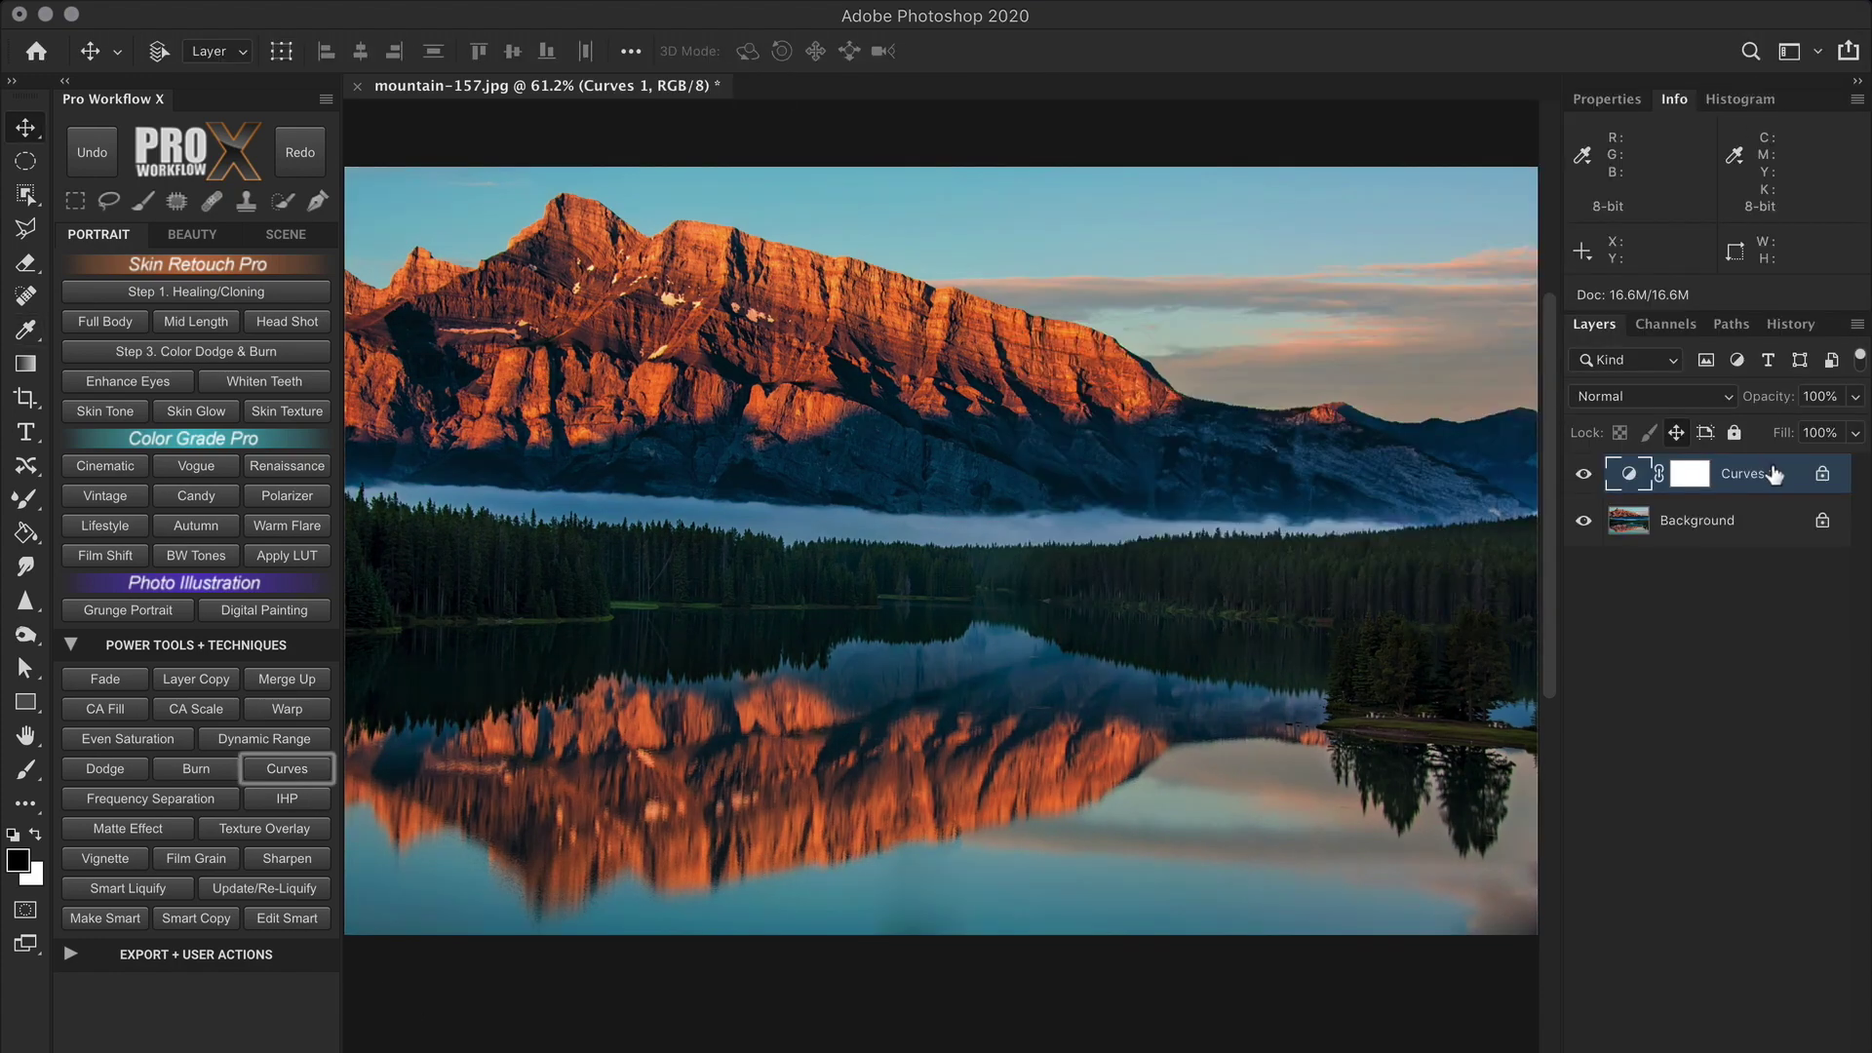
Merge visible, delete the merged and Curves layers, and make a smart-object Background copy.
{"action": "left_click", "coordinate": [319, 679]}
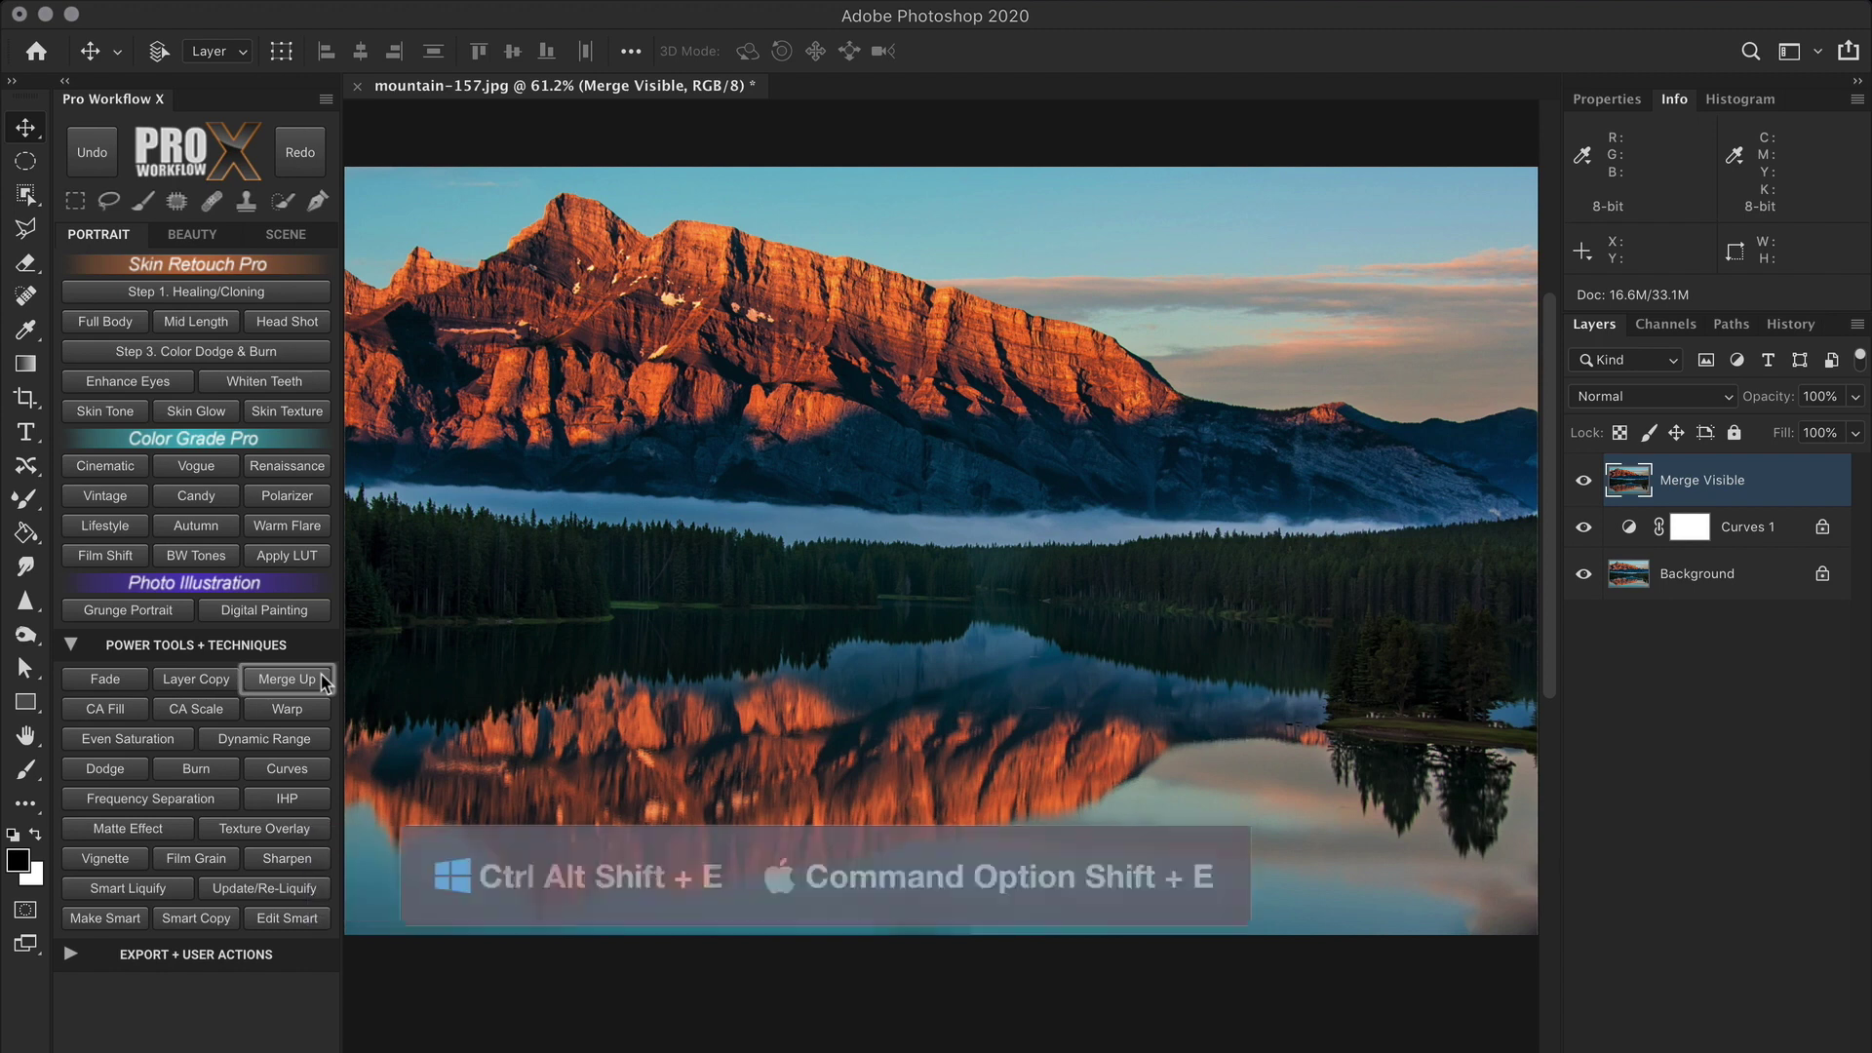
{"action": "left_click", "coordinate": [1755, 535], "text": "shift"}
{"action": "key", "text": "Delete"}
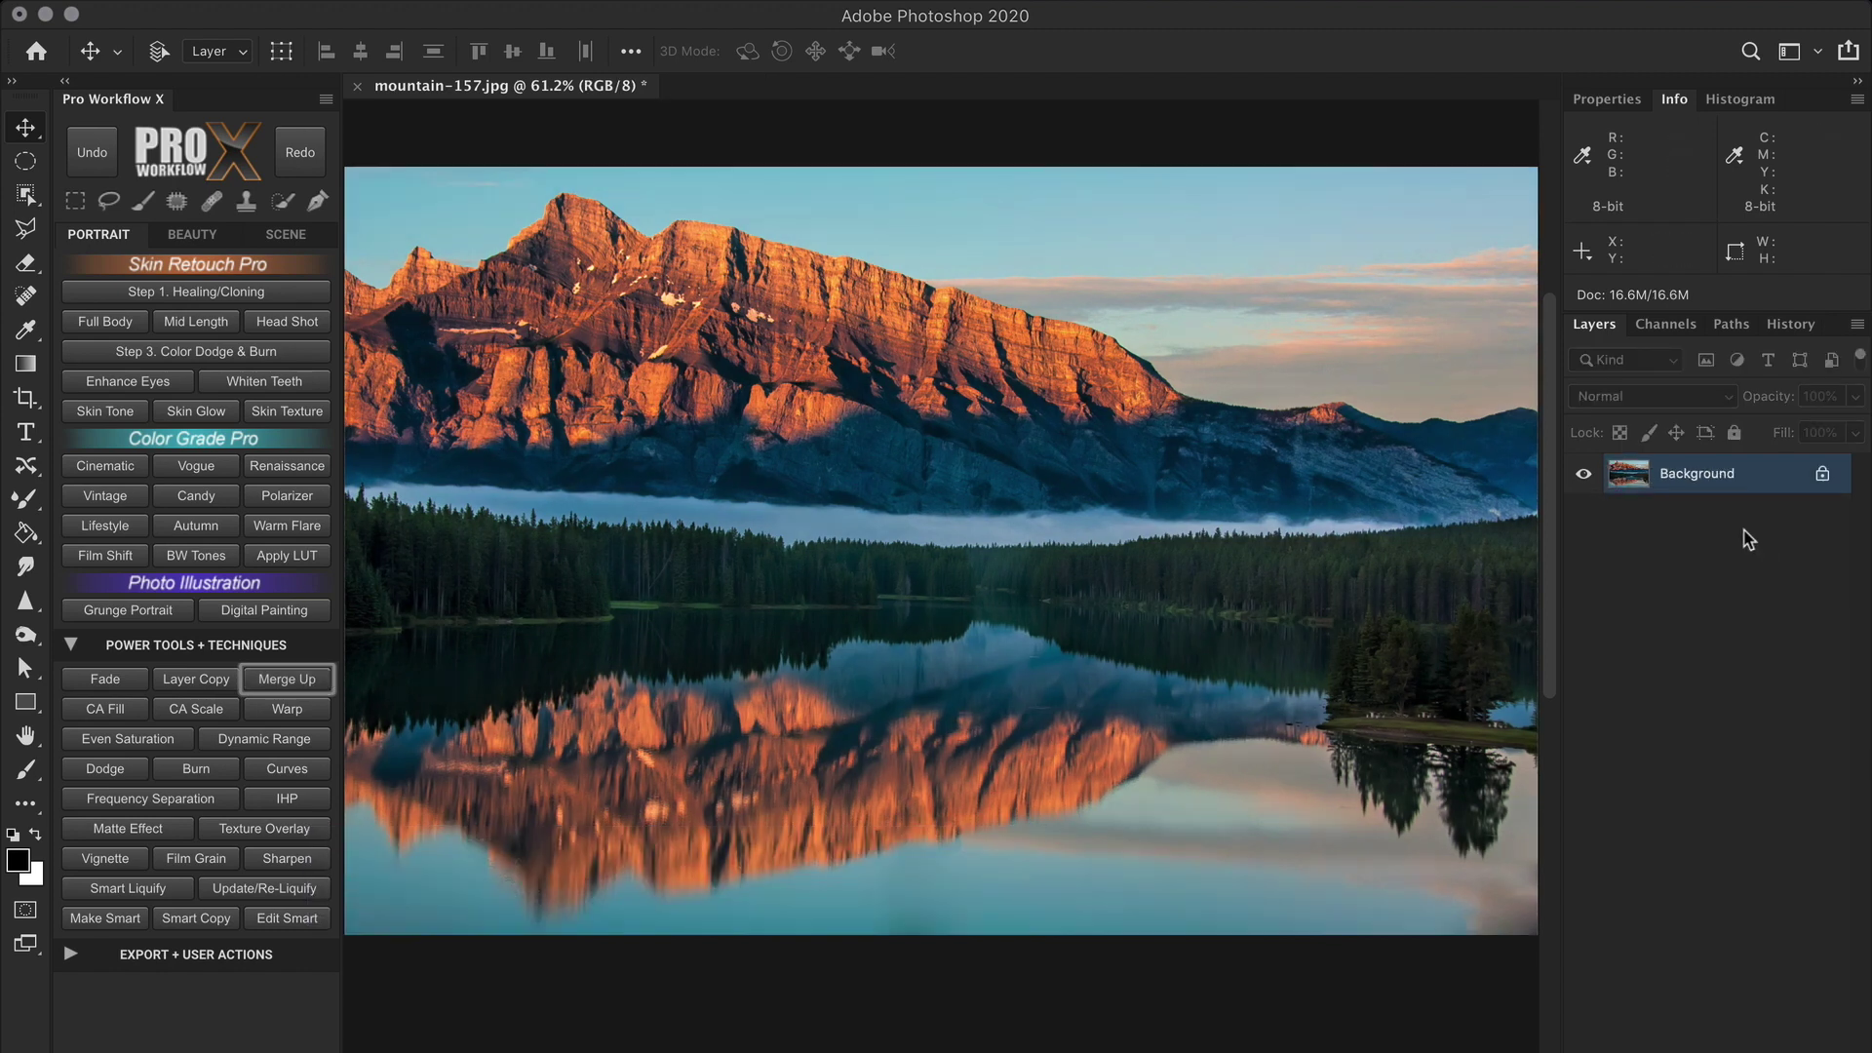
{"action": "left_click", "coordinate": [223, 683]}
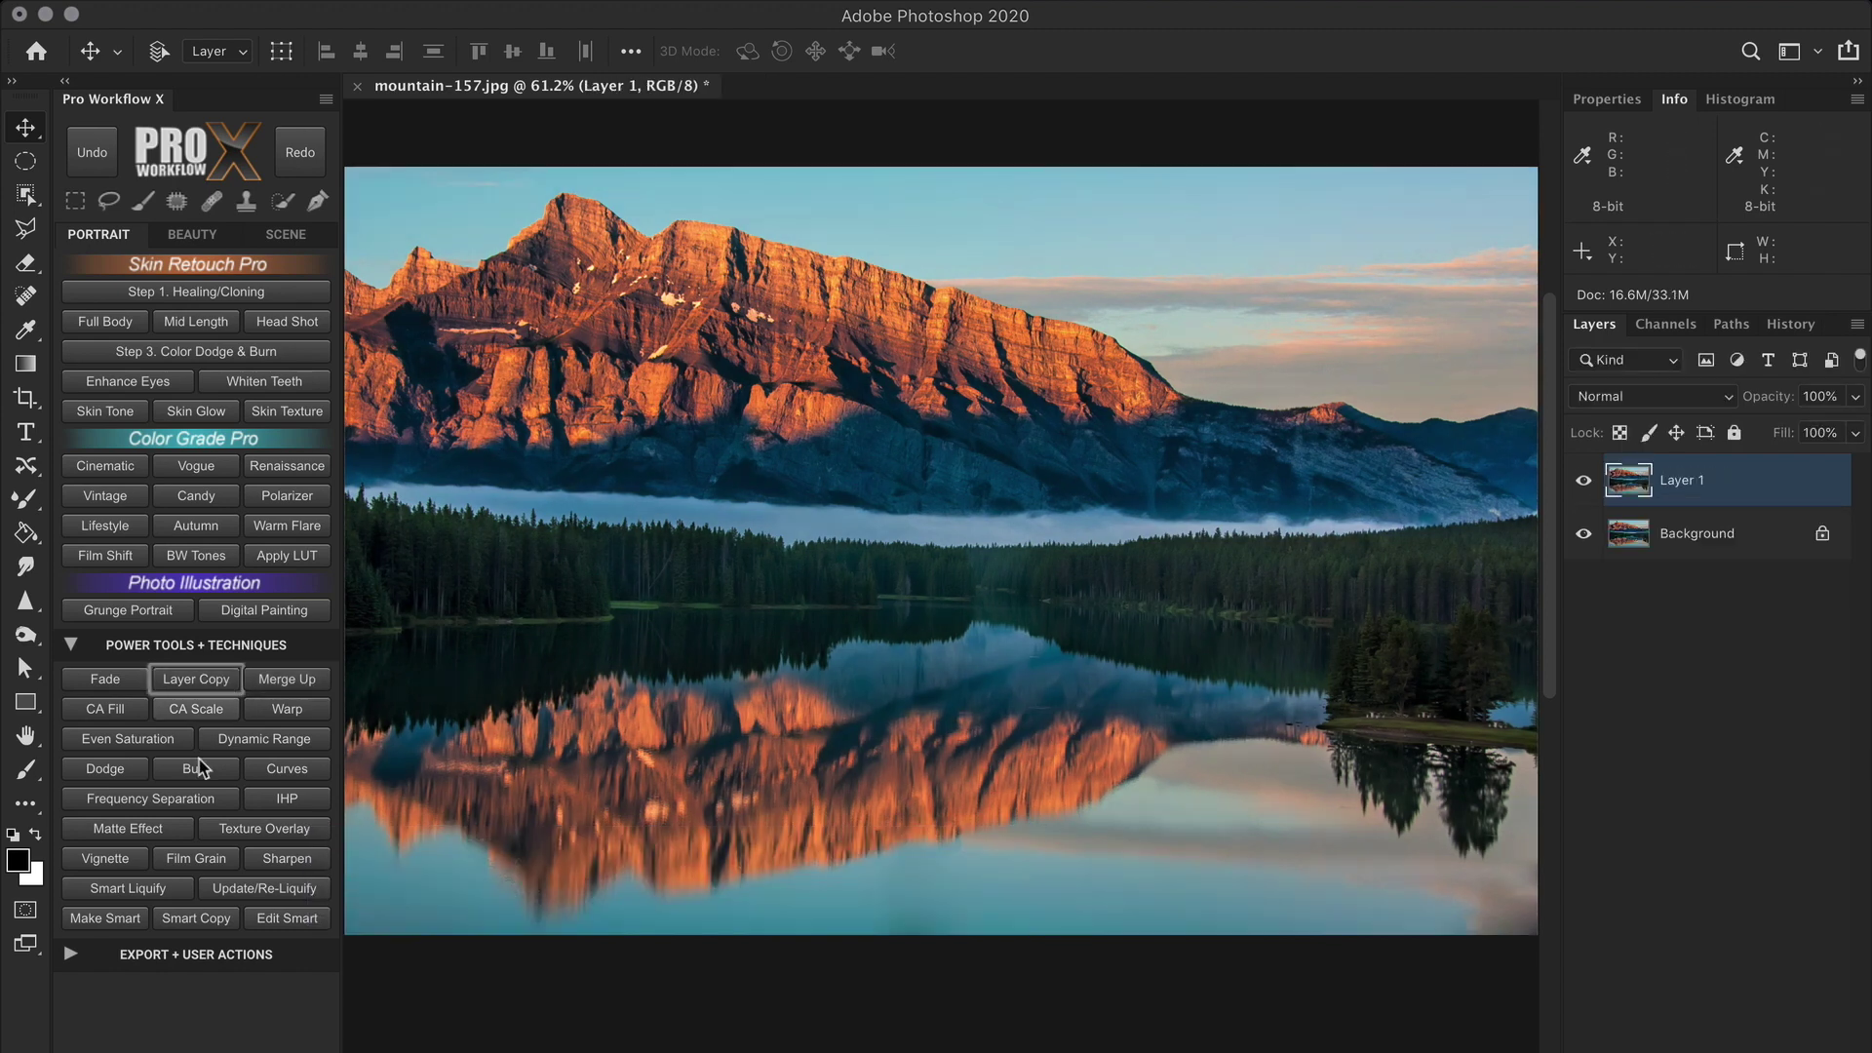
{"action": "left_click", "coordinate": [112, 917]}
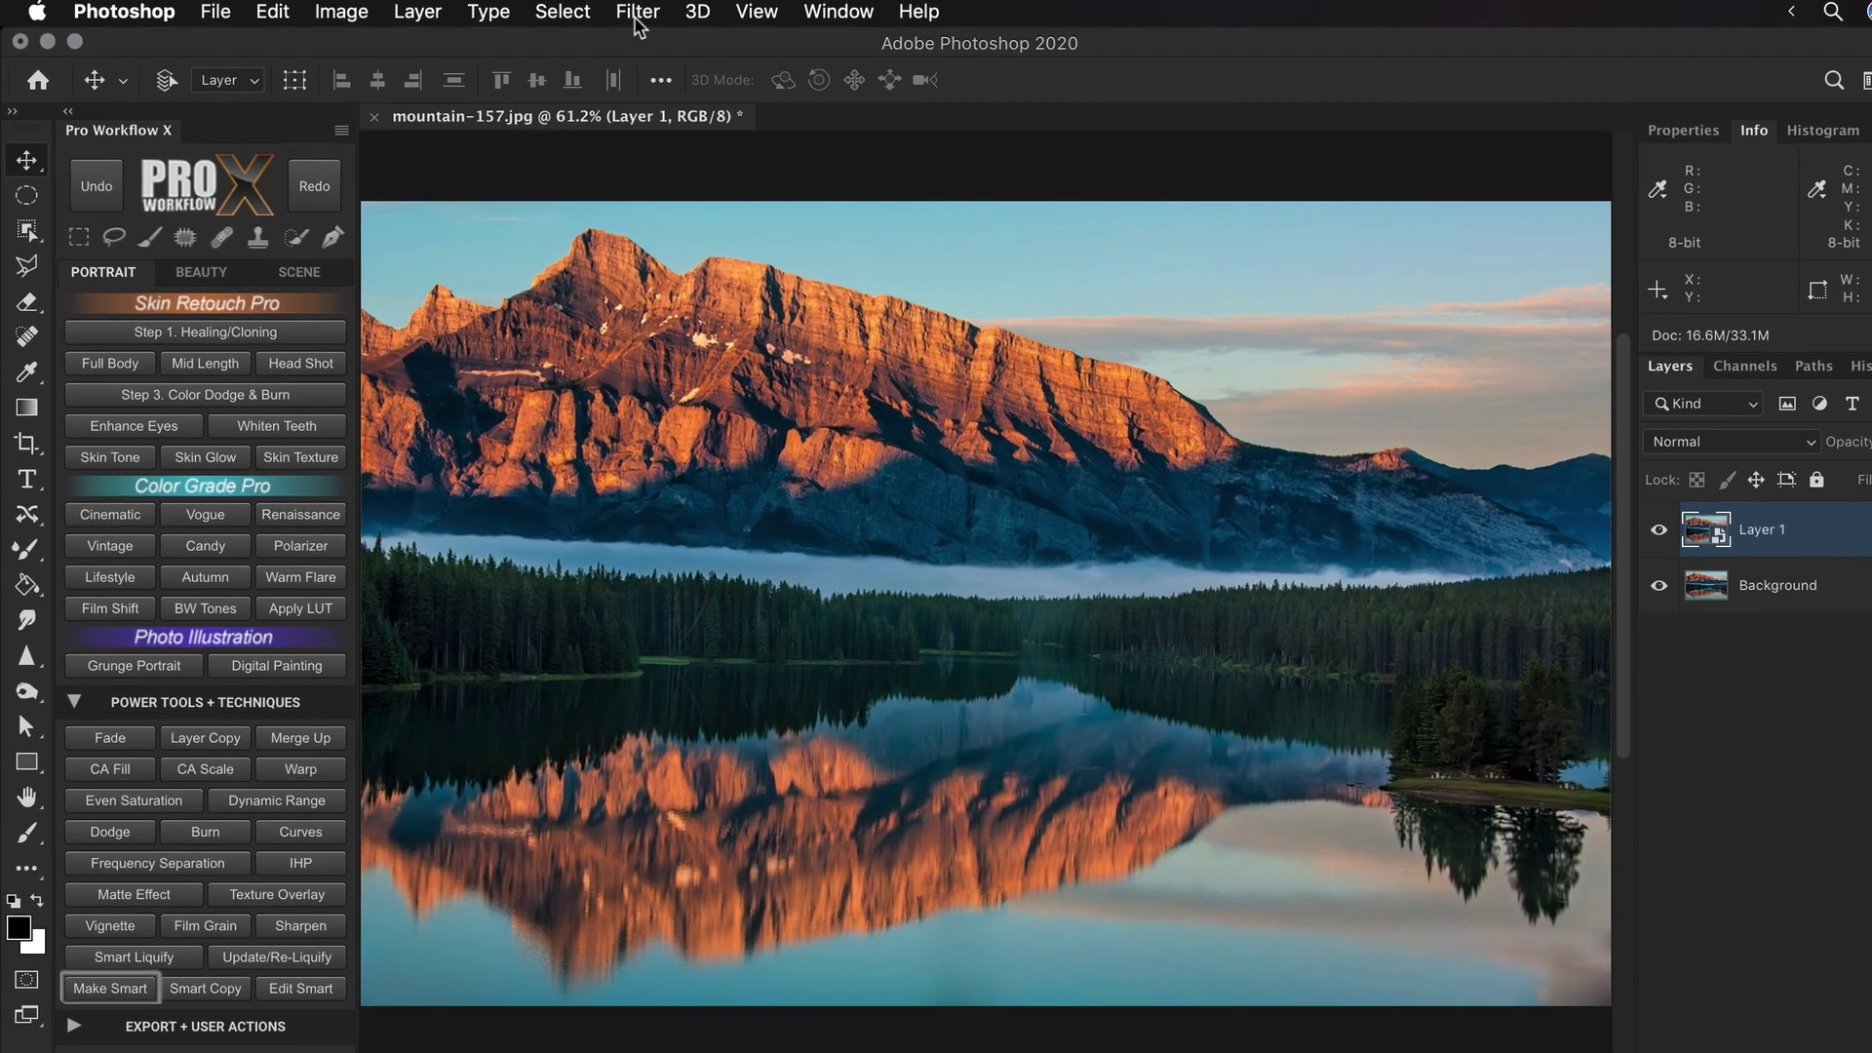
Apply Smart Sharpen to Layer 1 with Amount 340, Radius 2.5 and Reduce Noise 48.
{"action": "left_click", "coordinate": [634, 11]}
{"action": "mouse_move", "coordinate": [759, 468]}
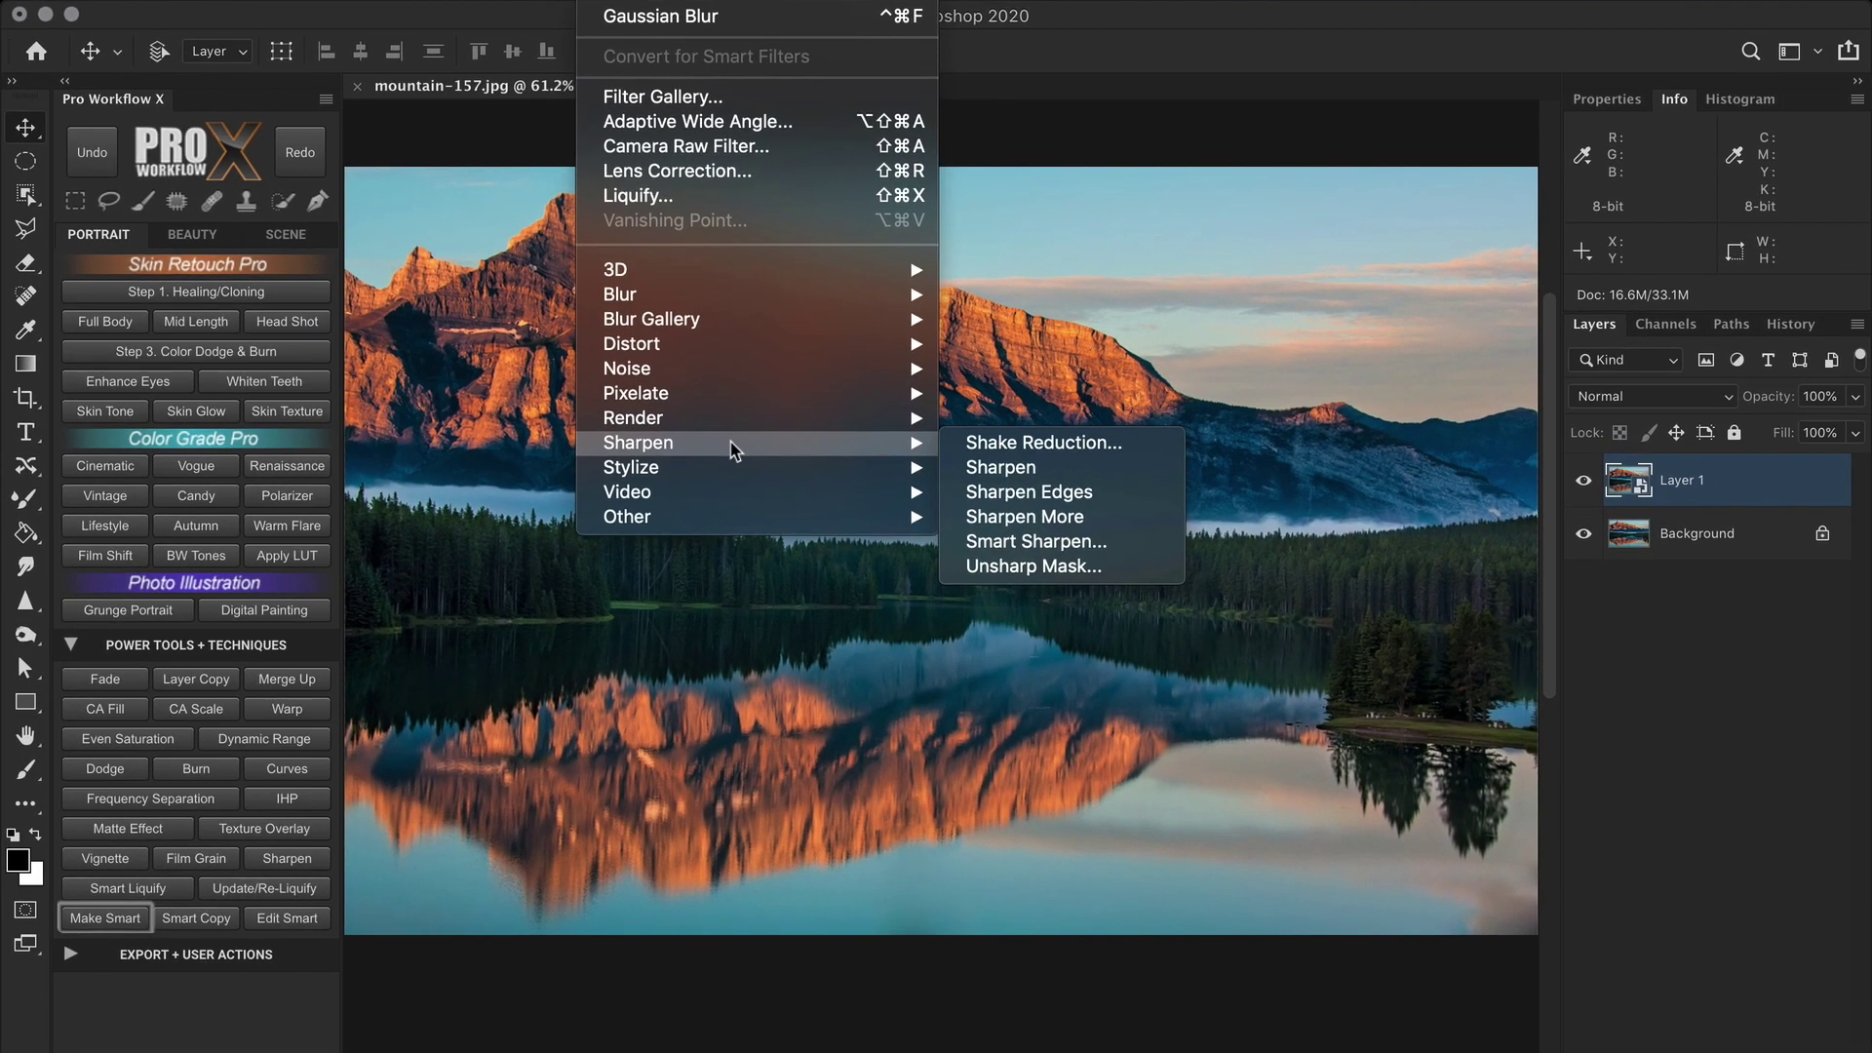
{"action": "left_click", "coordinate": [1158, 587]}
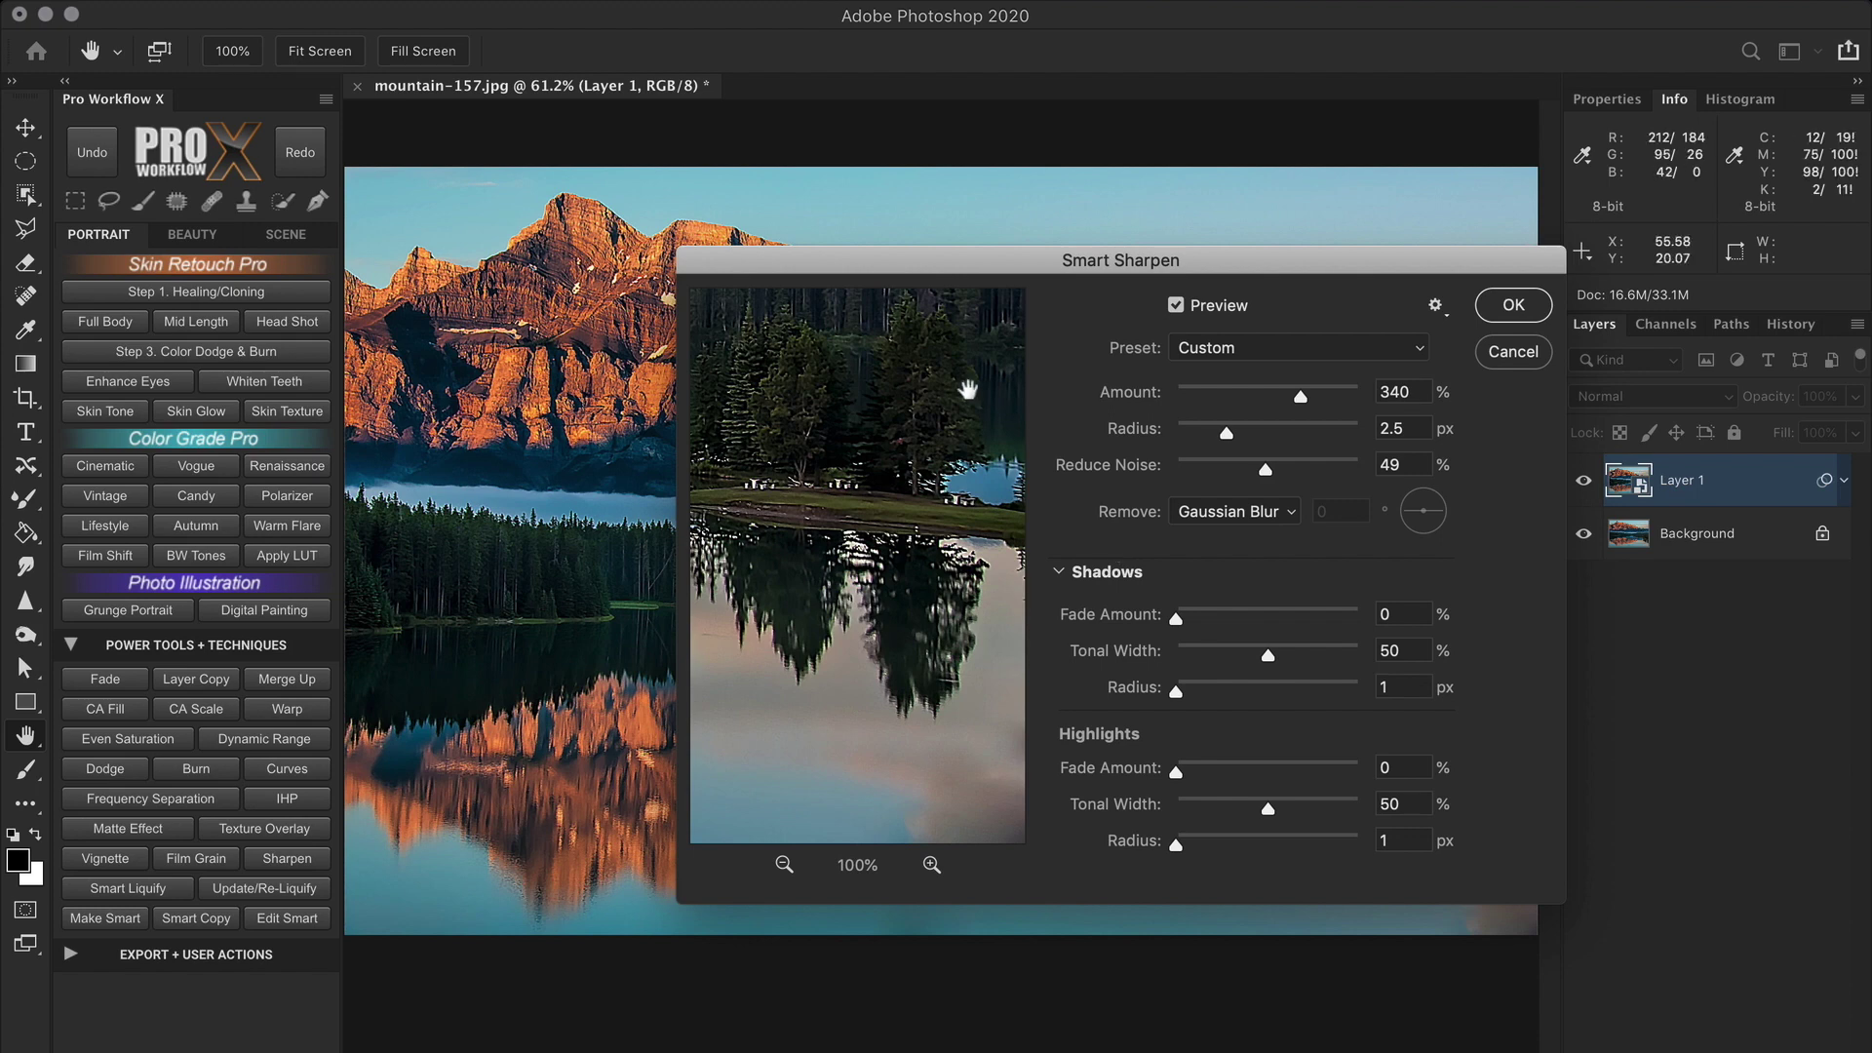
{"action": "left_click_drag", "start_coordinate": [969, 397], "coordinate": [894, 585]}
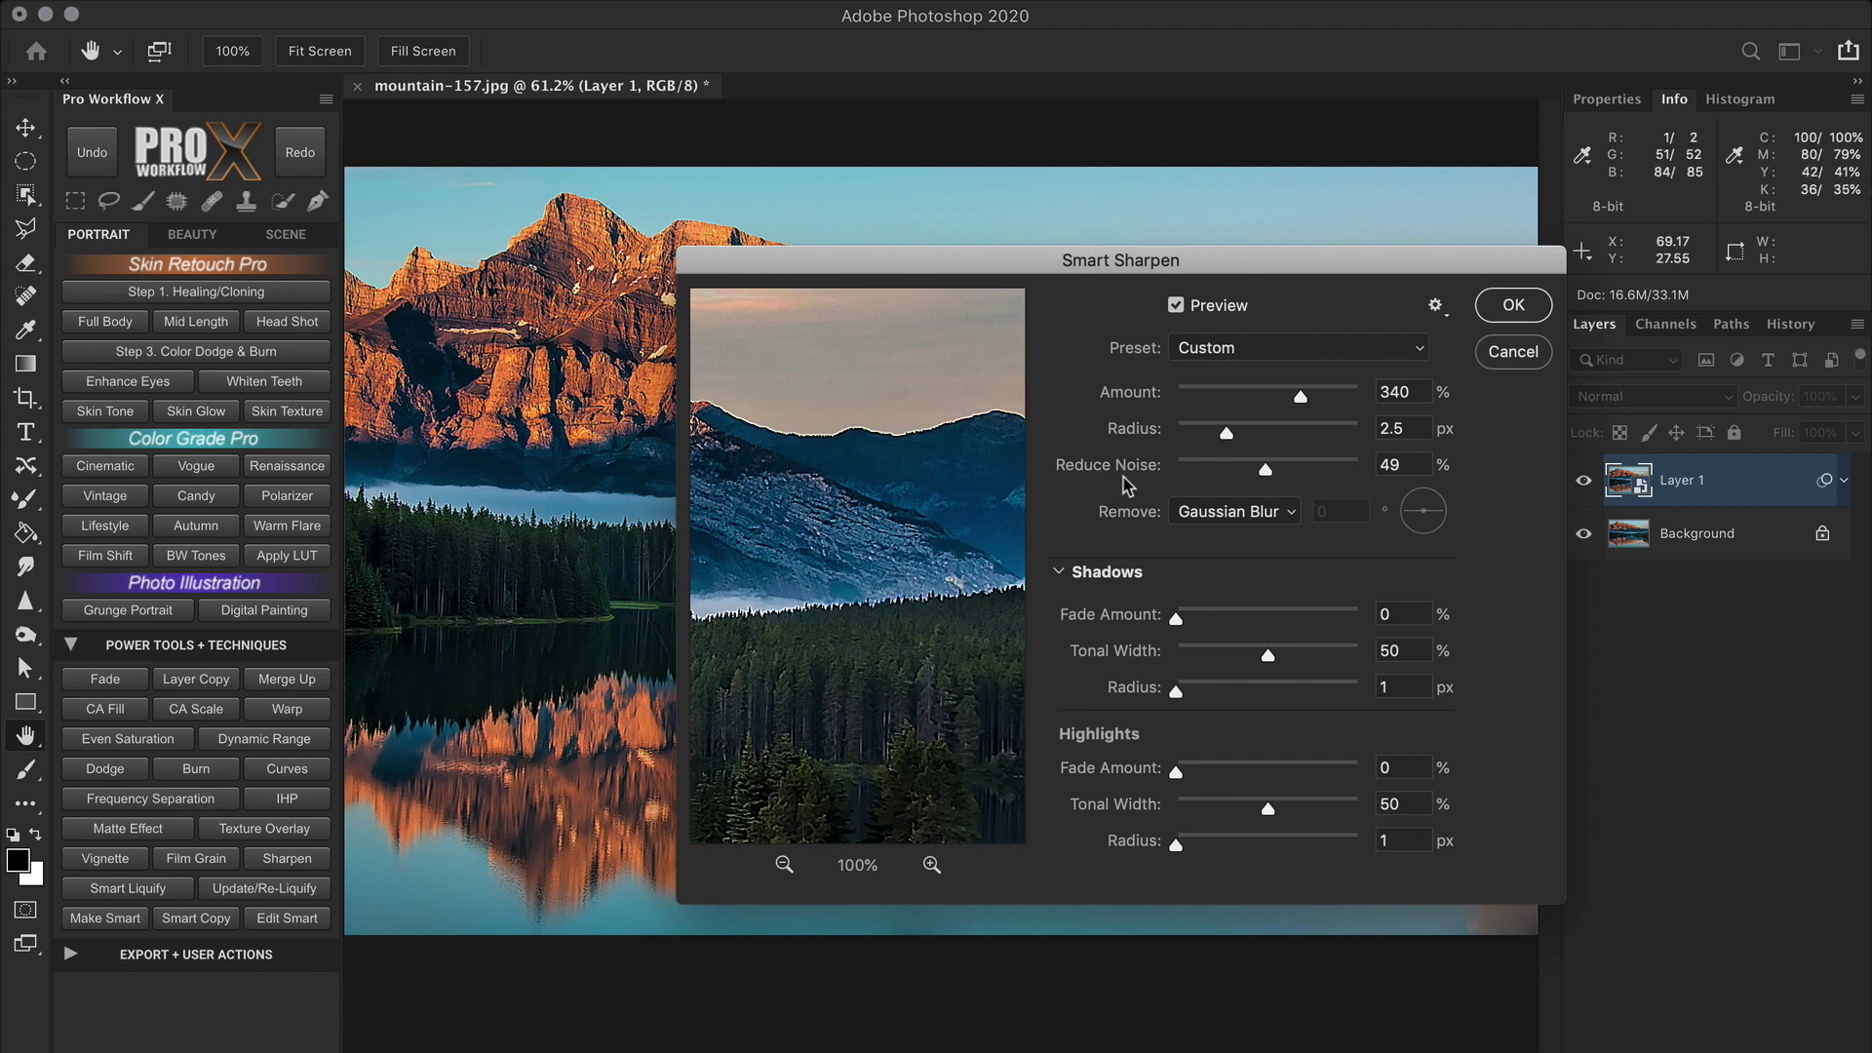
{"action": "left_click_drag", "start_coordinate": [1128, 484], "coordinate": [1121, 477]}
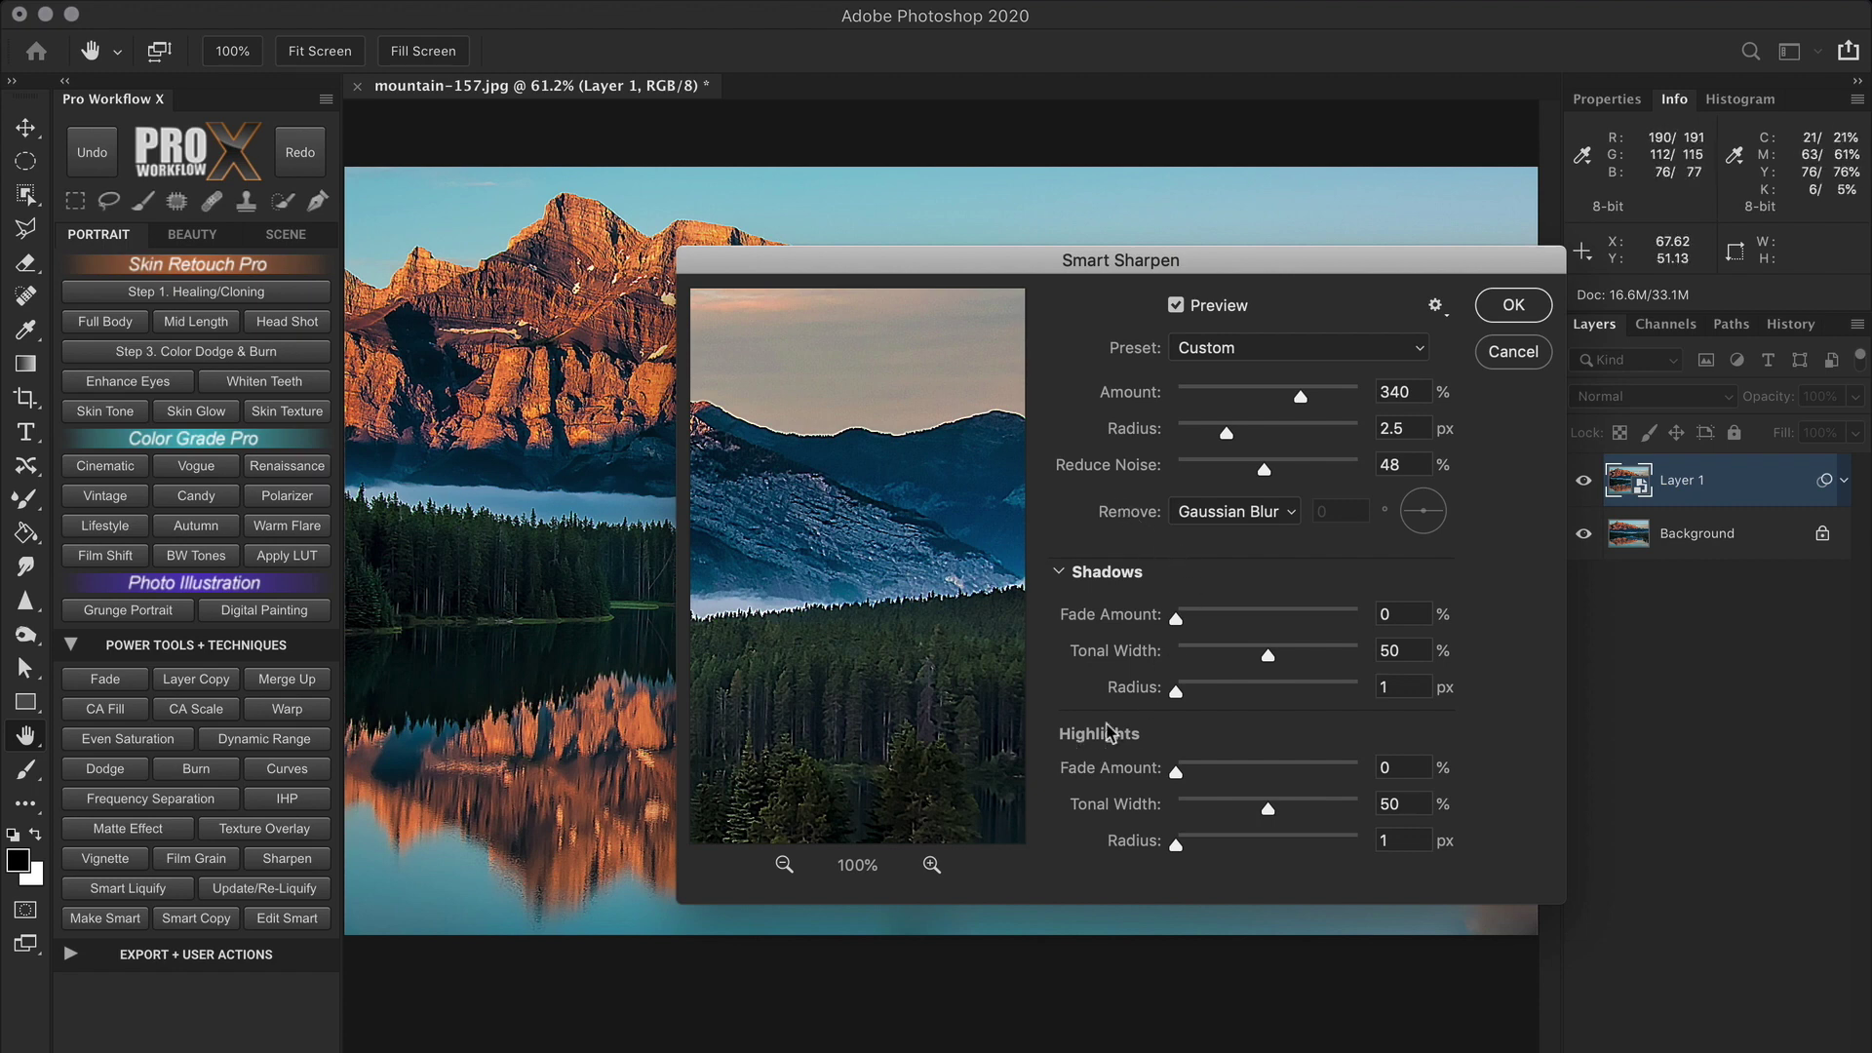
{"action": "mouse_move", "coordinate": [1176, 771]}
{"action": "left_mouse_down"}
{"action": "mouse_move", "coordinate": [1283, 775]}
{"action": "mouse_move", "coordinate": [1178, 775]}
{"action": "left_mouse_up"}
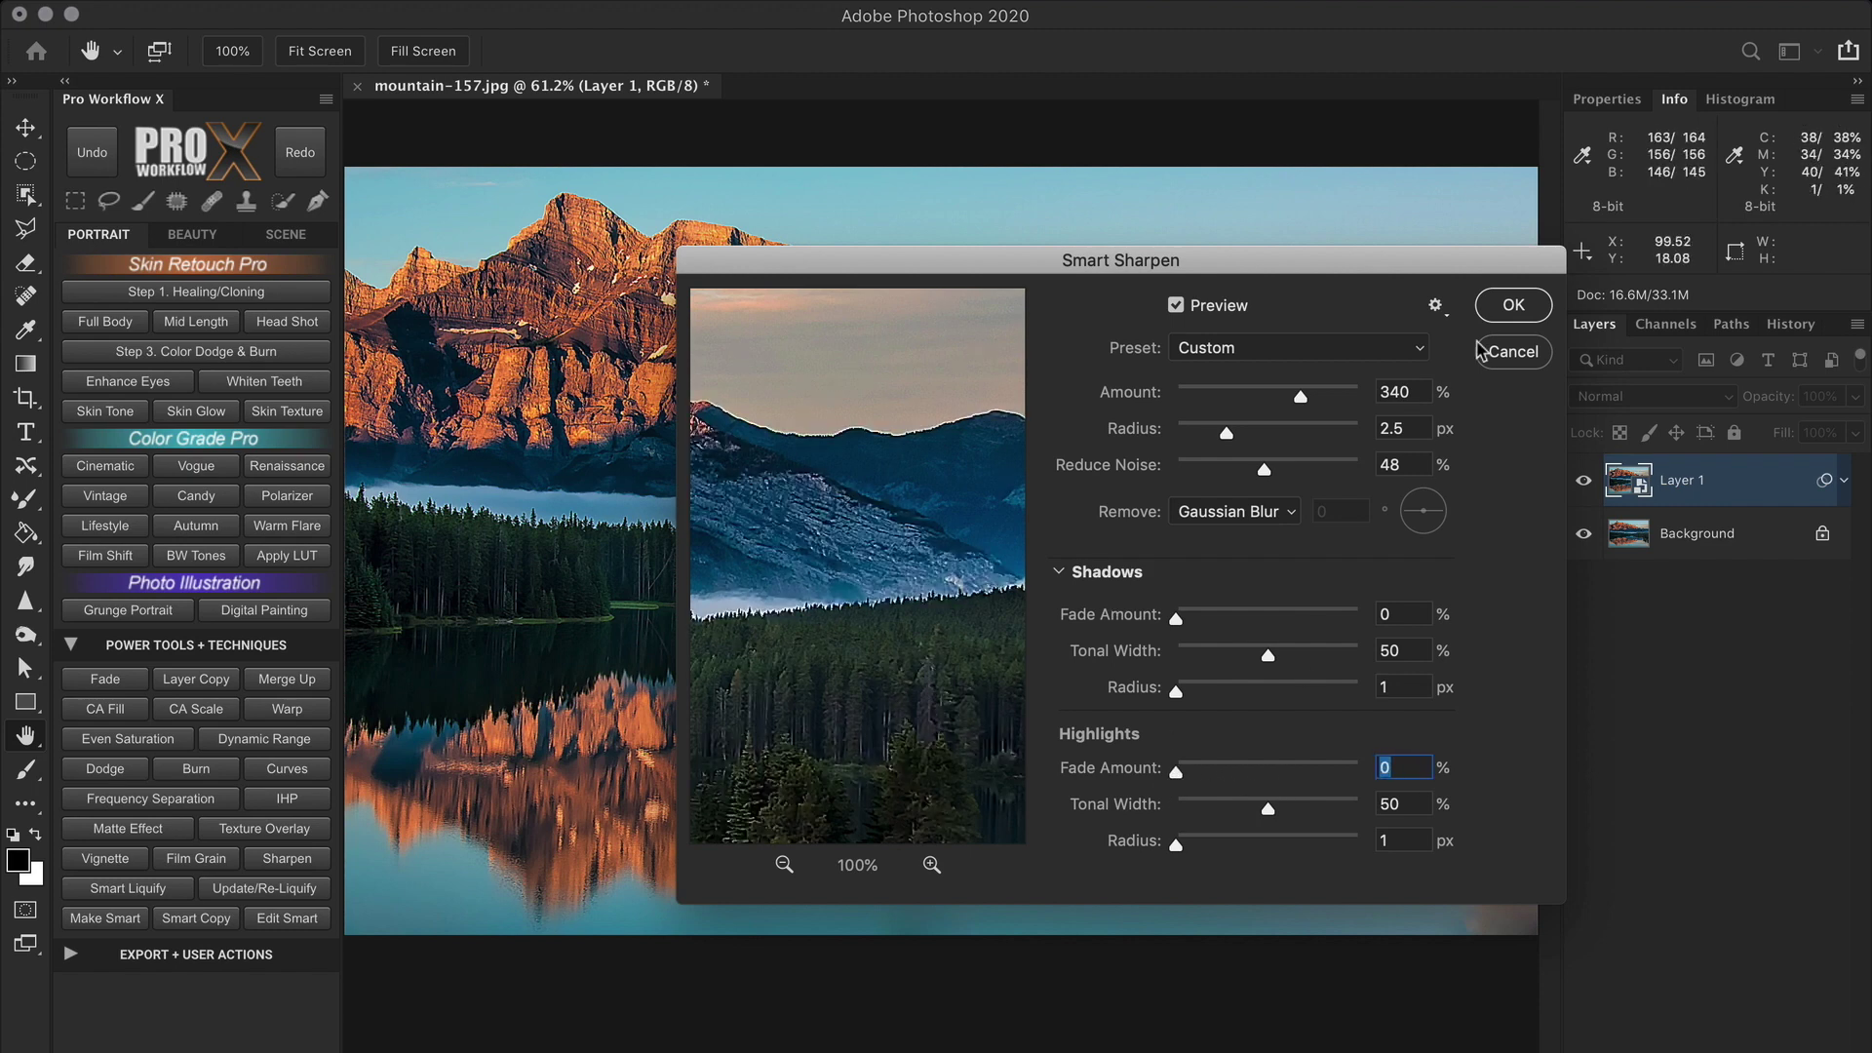
{"action": "left_click", "coordinate": [1509, 306]}
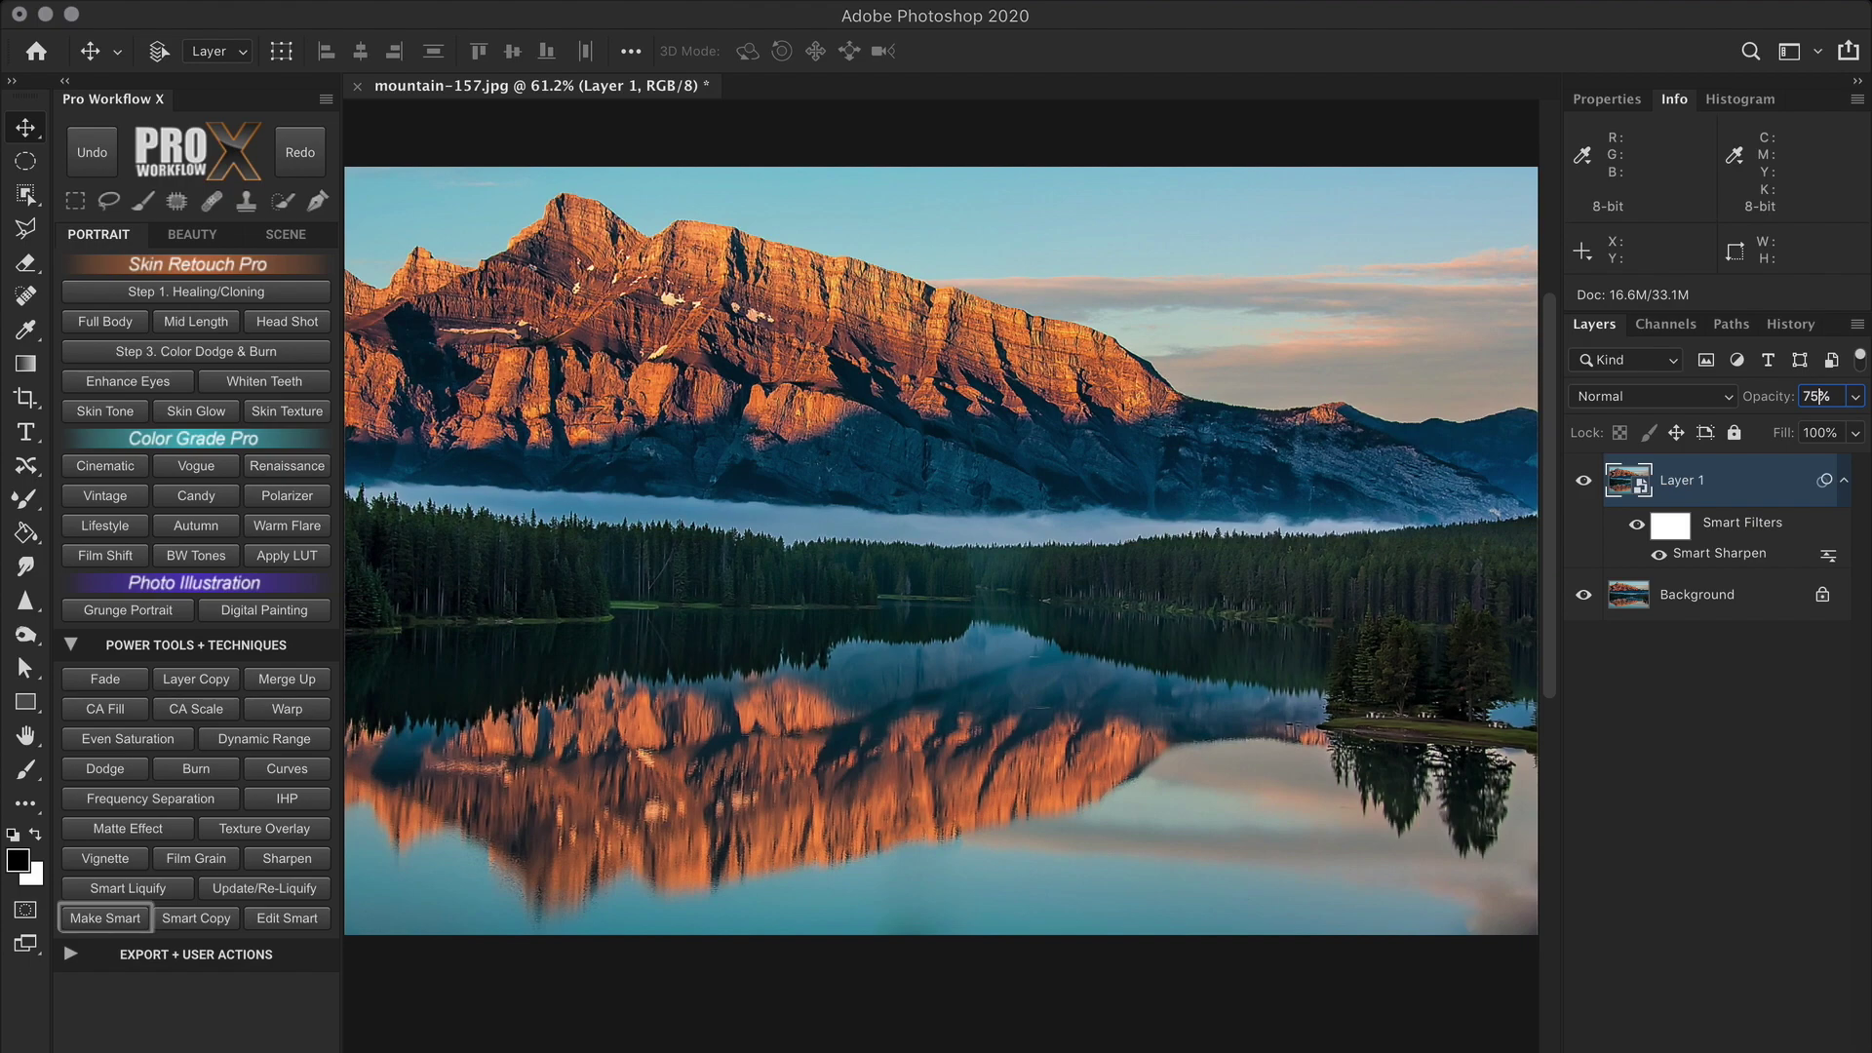
Set Layer 1's blend mode to Luminosity, toggling undo/redo to compare on the ridge.
{"action": "left_click_drag", "start_coordinate": [1119, 333], "coordinate": [1268, 564]}
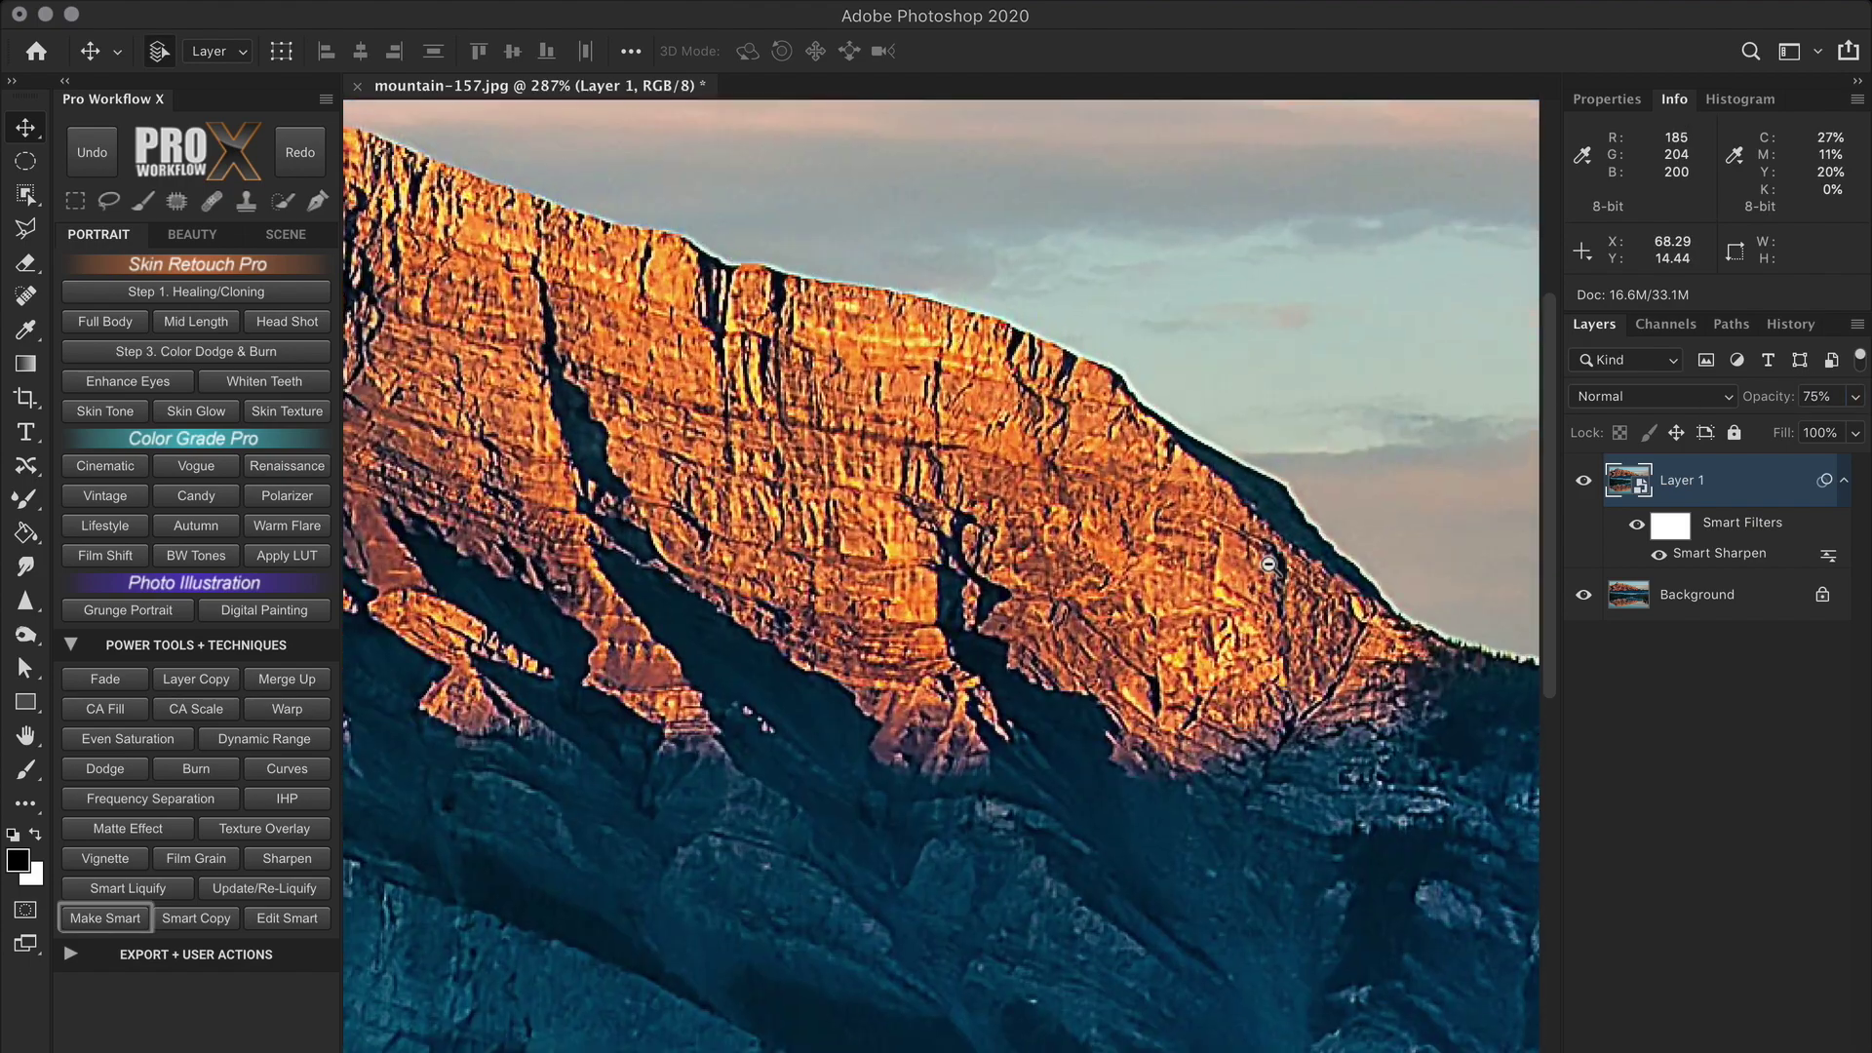
{"action": "left_click", "coordinate": [1646, 393]}
{"action": "left_click", "coordinate": [1653, 982]}
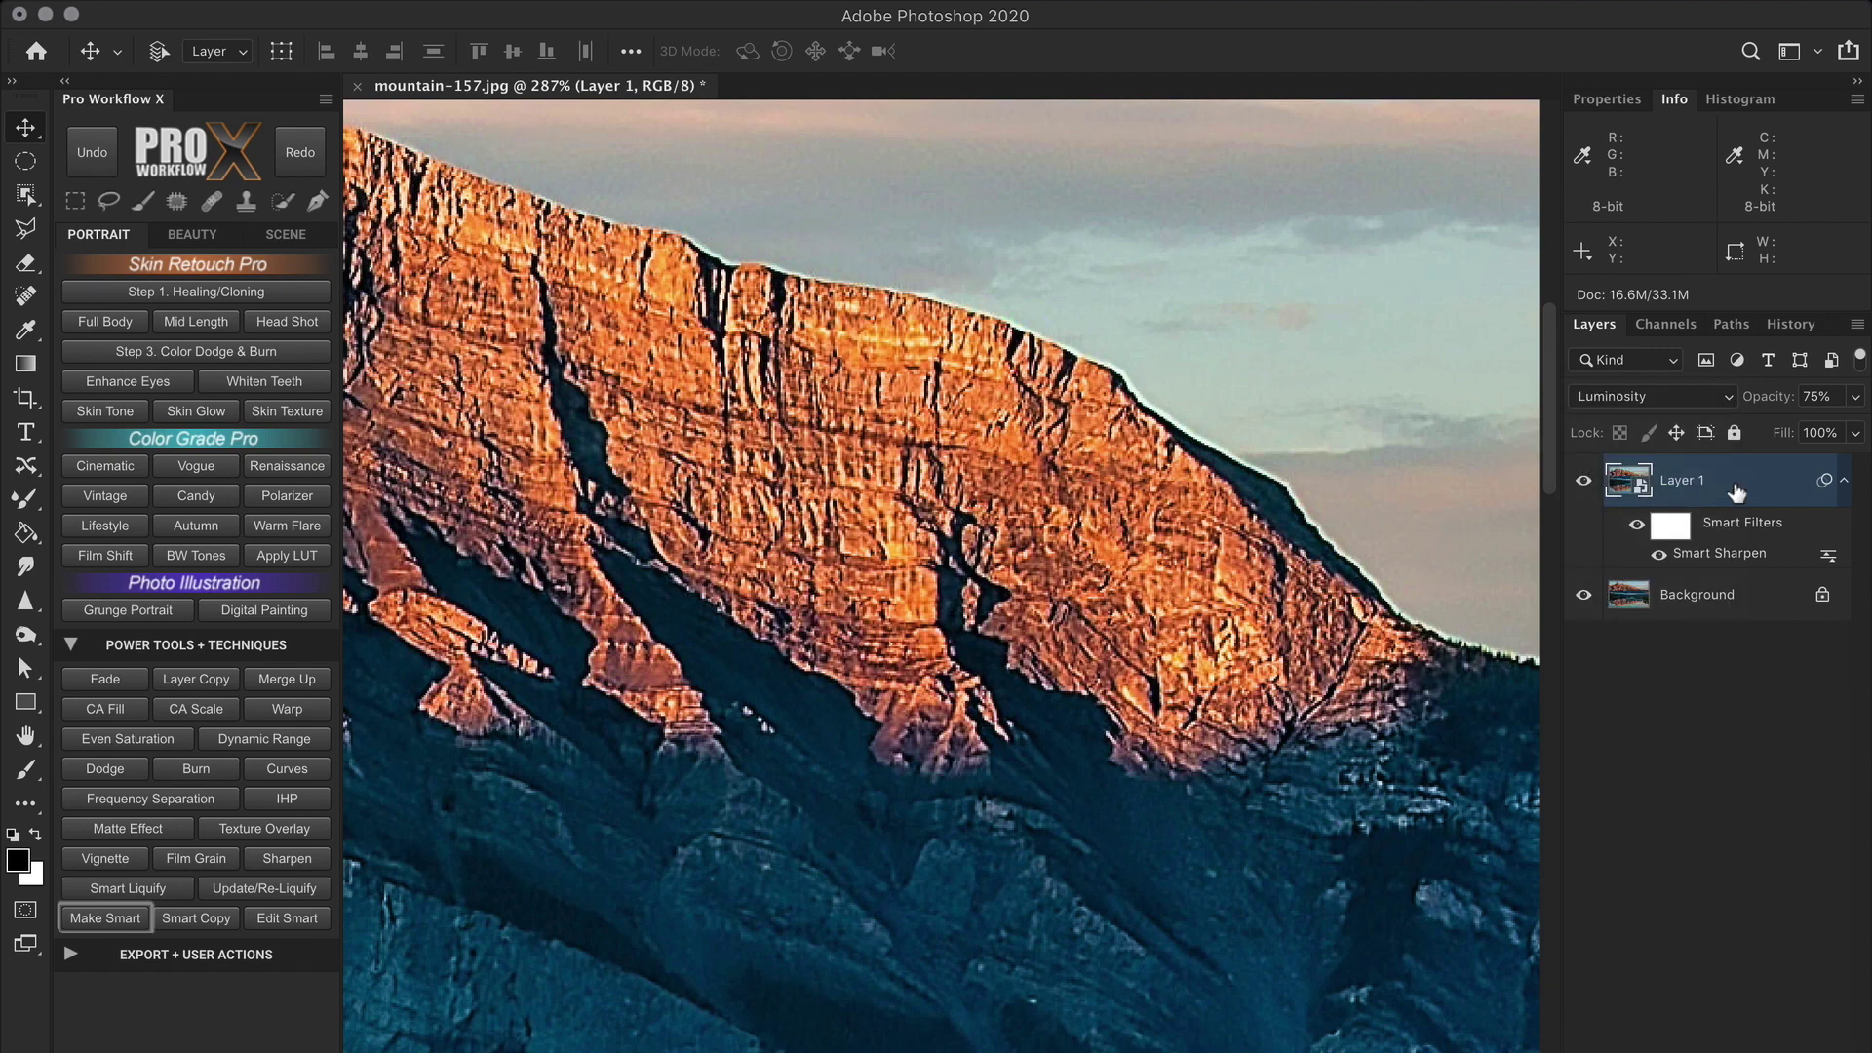
{"action": "left_click", "coordinate": [98, 164]}
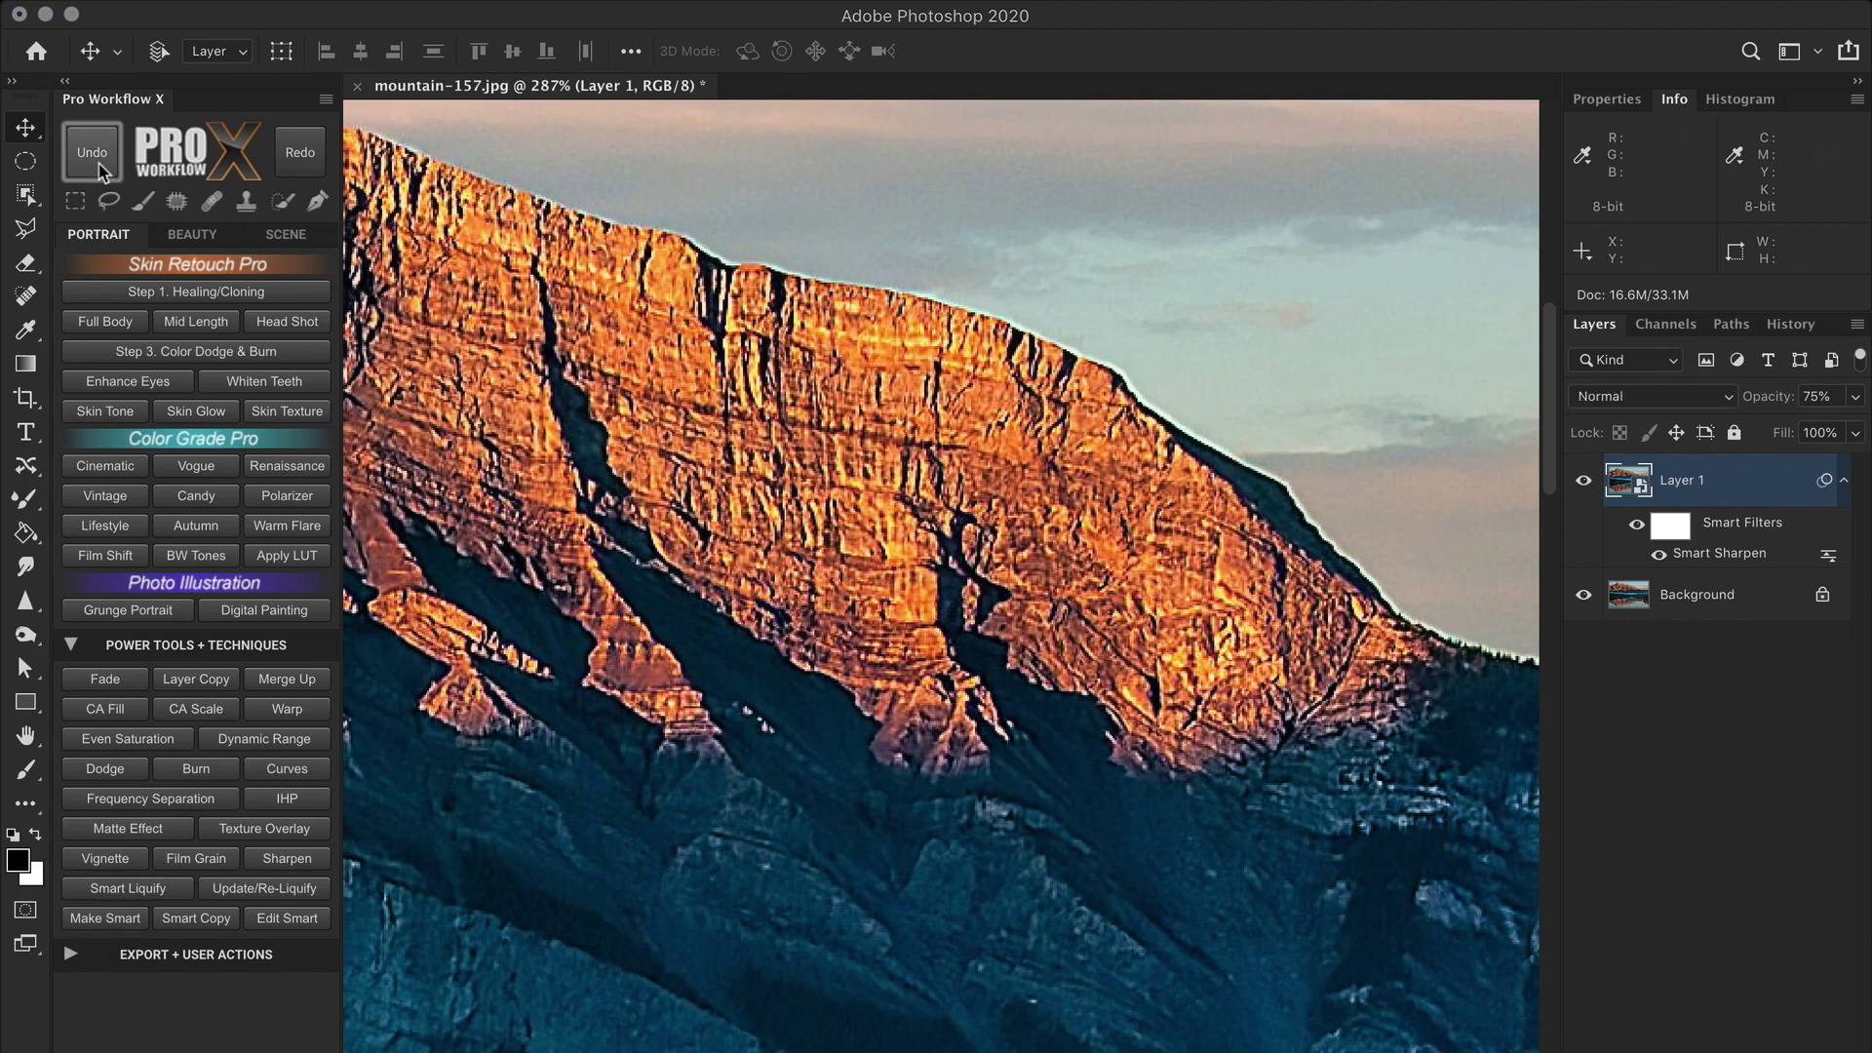
{"action": "left_click", "coordinate": [303, 161]}
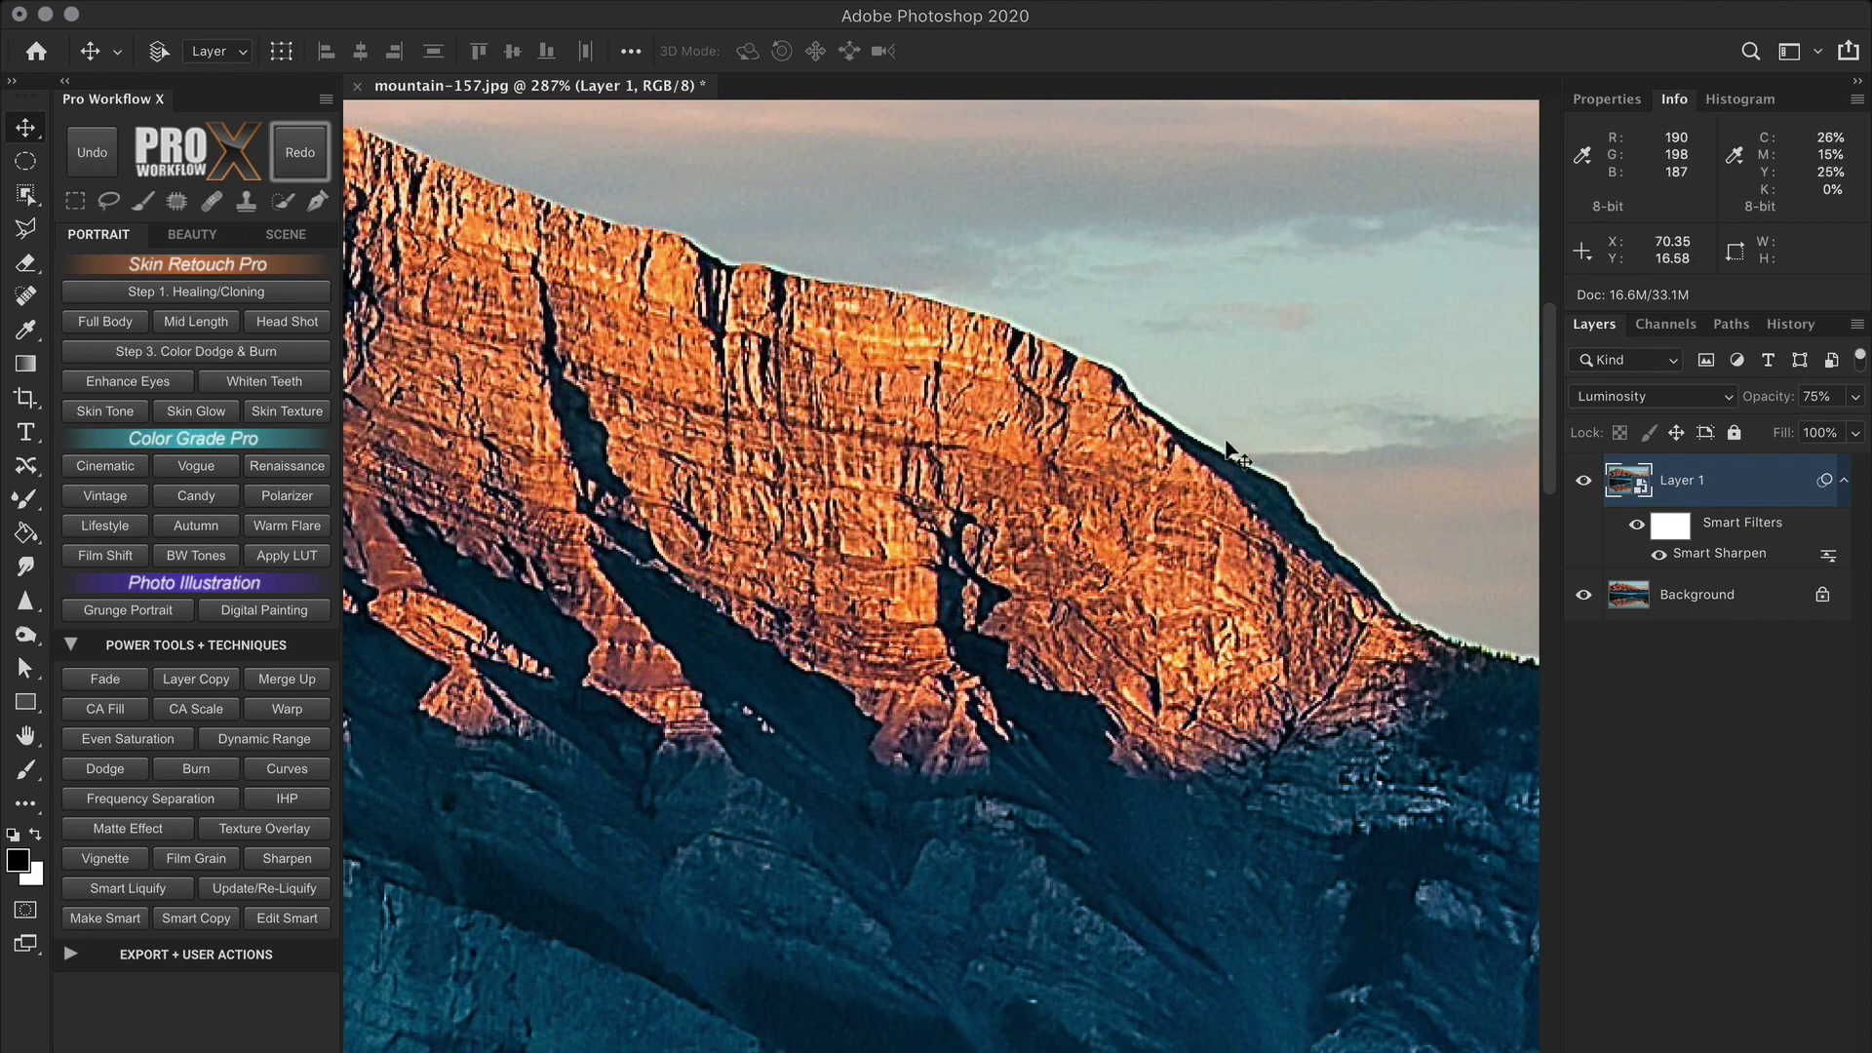
Zoom far into the mountain edge and back out to inspect the Luminosity sharpening.
{"action": "left_click_drag", "start_coordinate": [1228, 433], "coordinate": [1421, 598]}
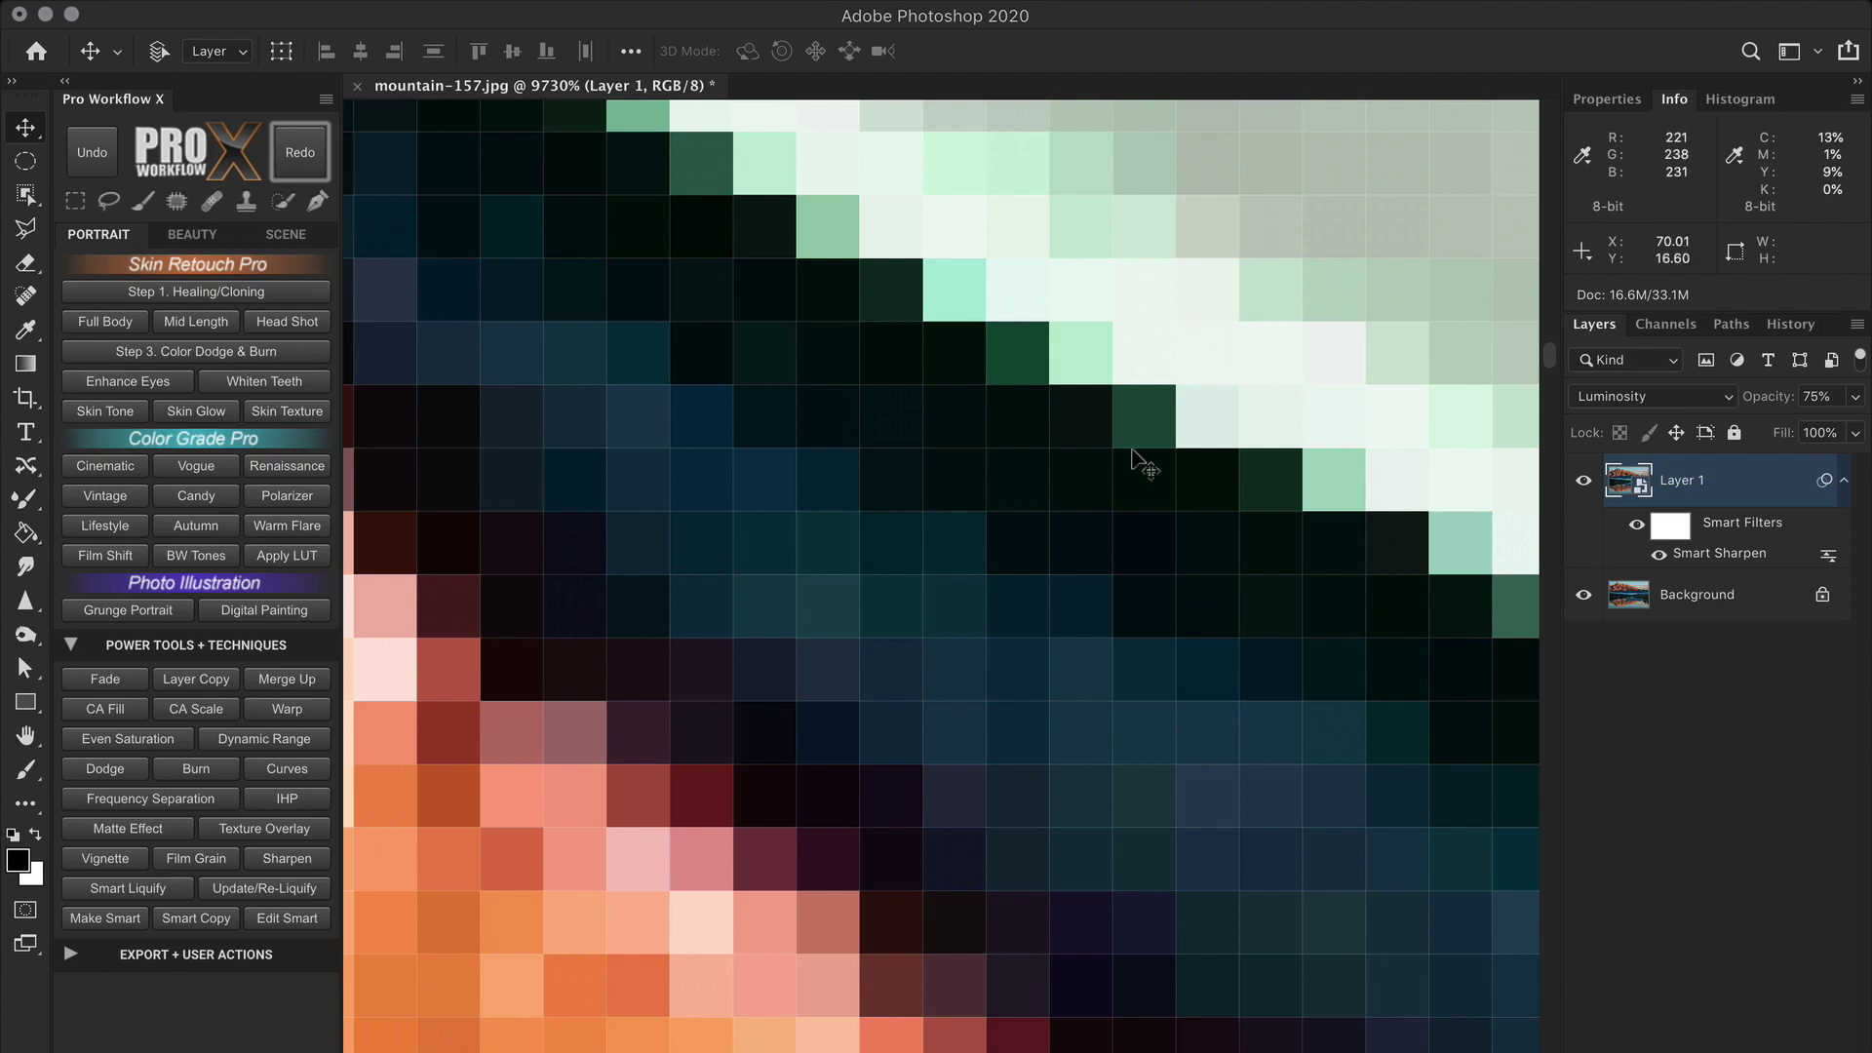
{"action": "left_click_drag", "start_coordinate": [1130, 538], "coordinate": [777, 480]}
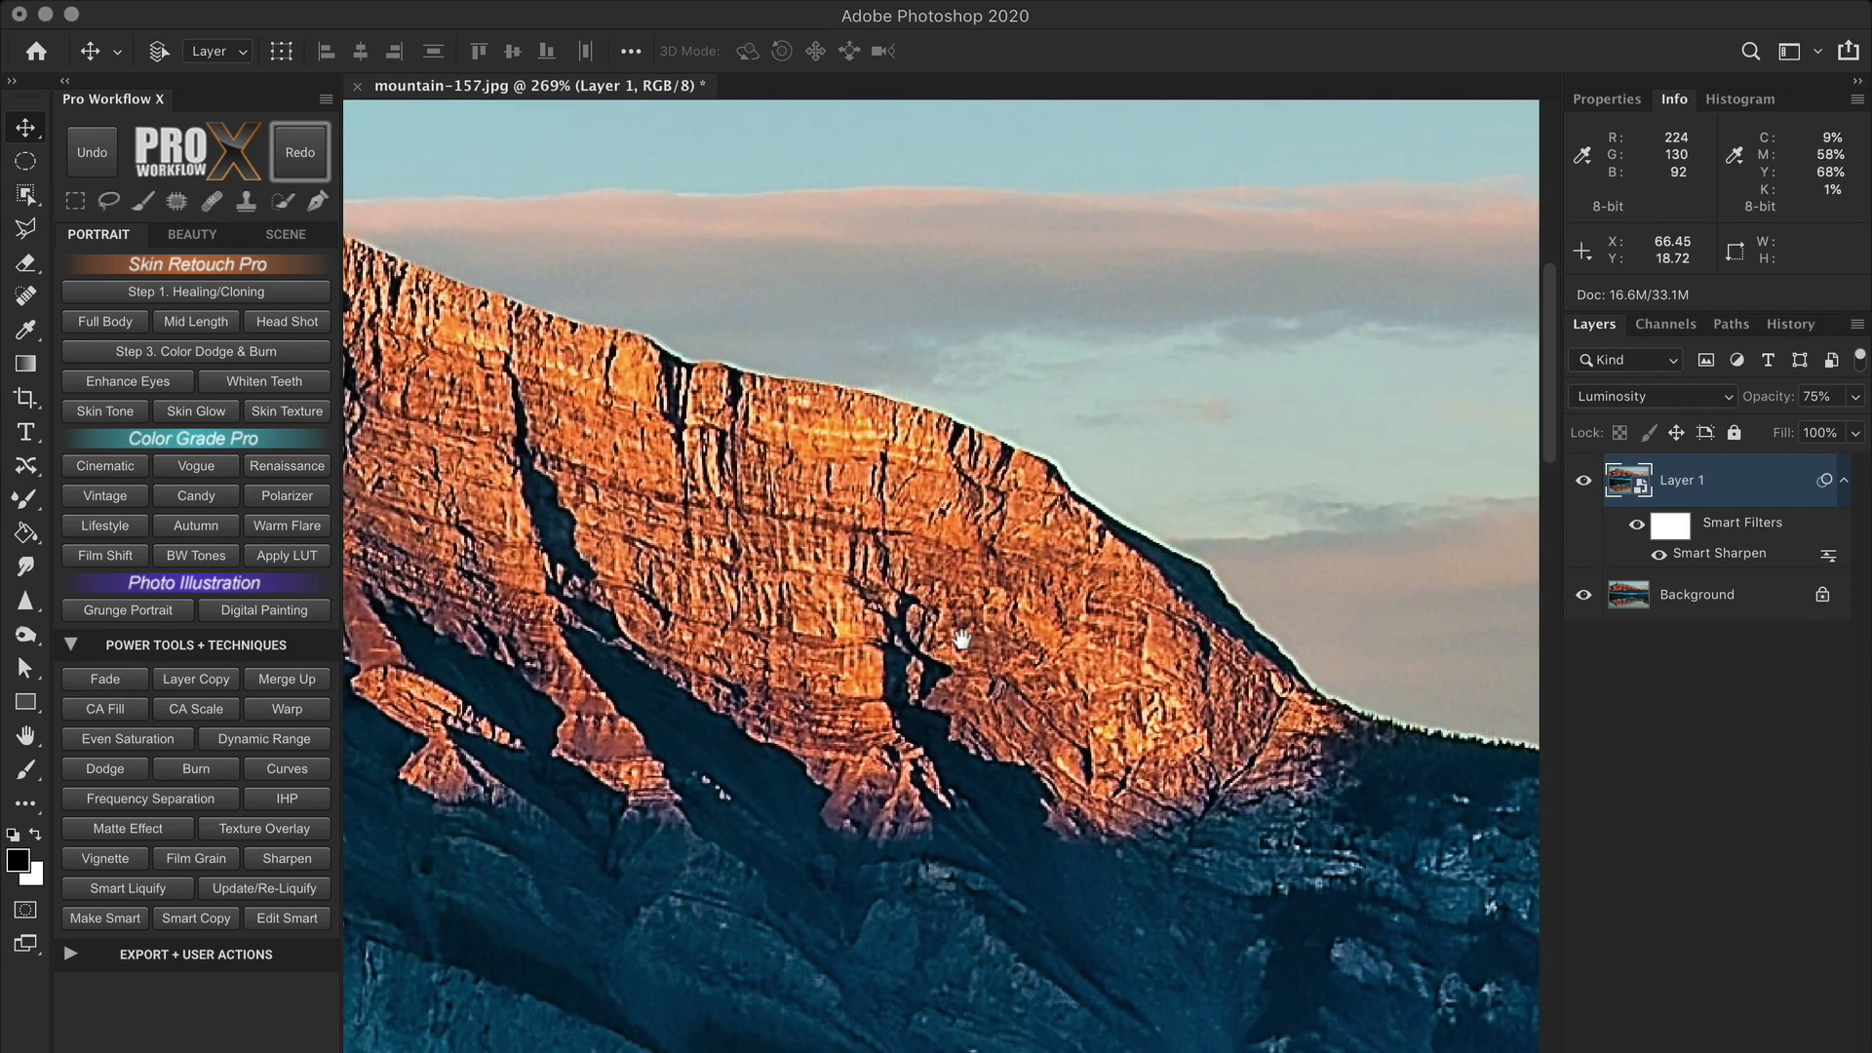
{"action": "scroll", "coordinate": [777, 480], "scroll_direction": "down", "scroll_amount": 5}
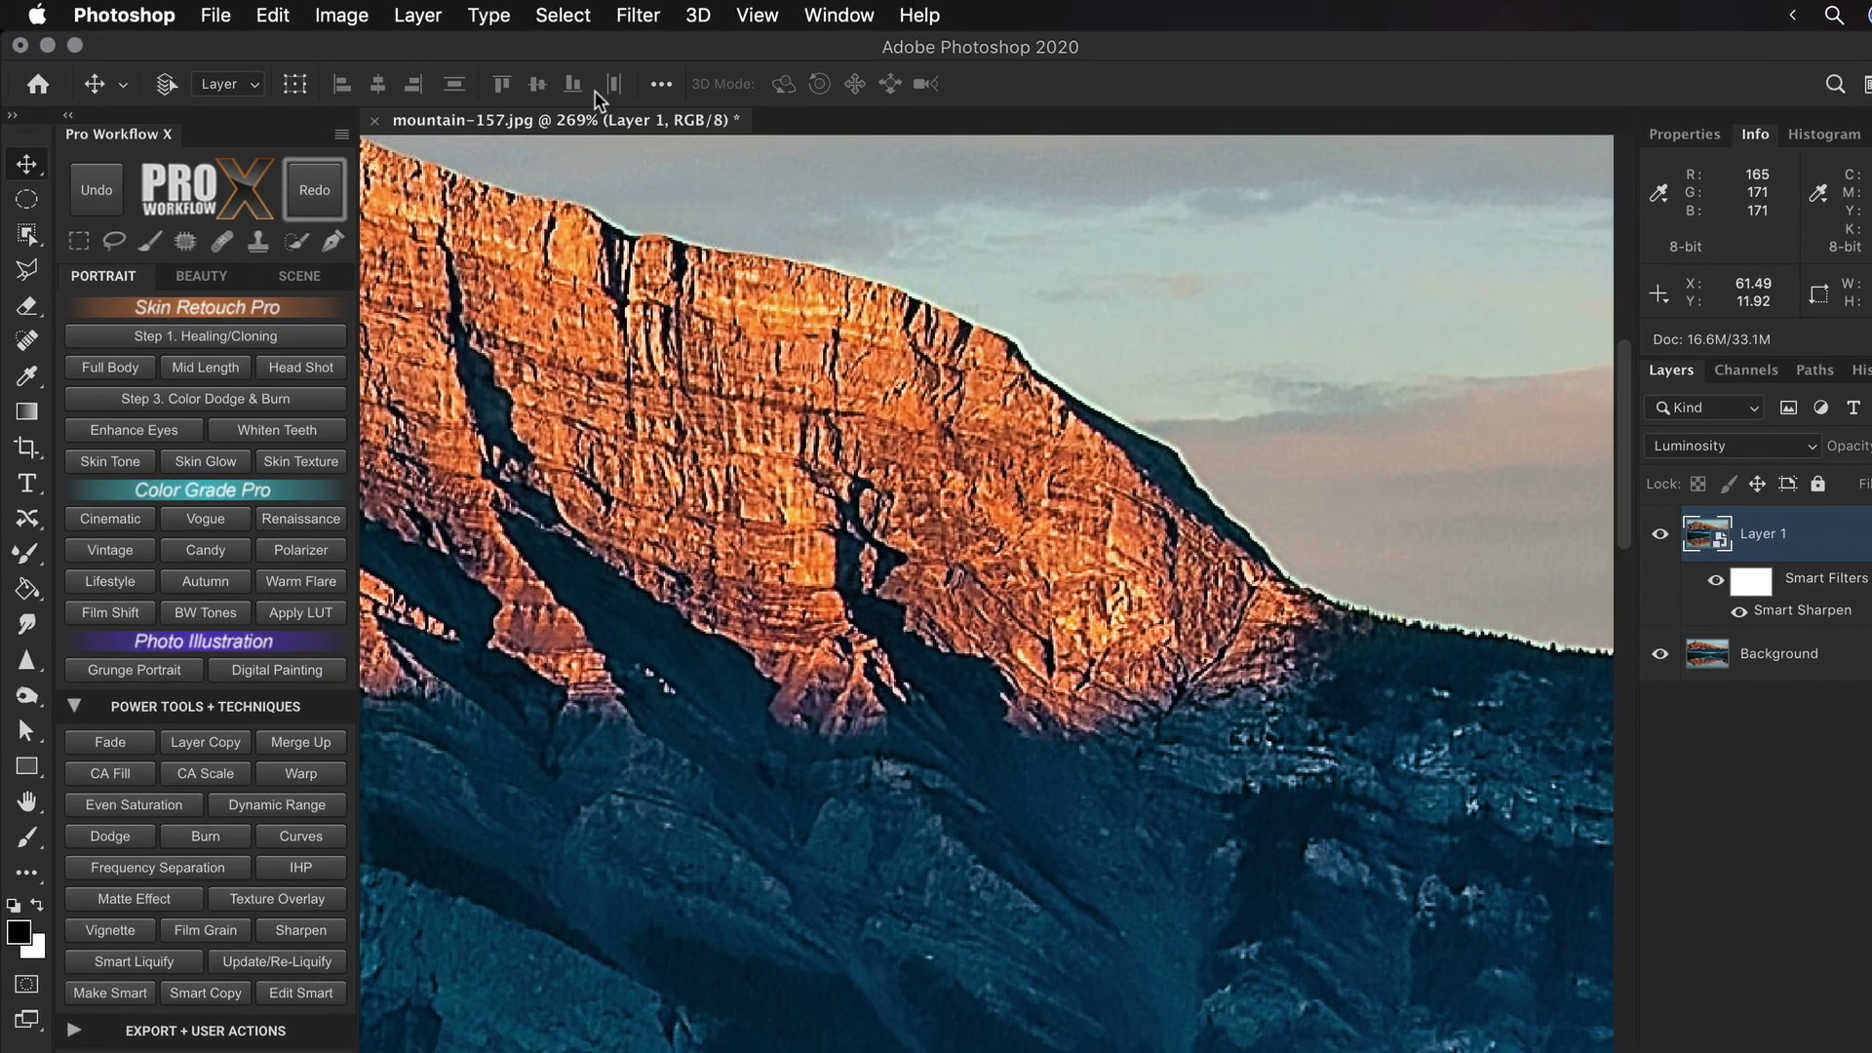
{"action": "left_click", "coordinate": [562, 15]}
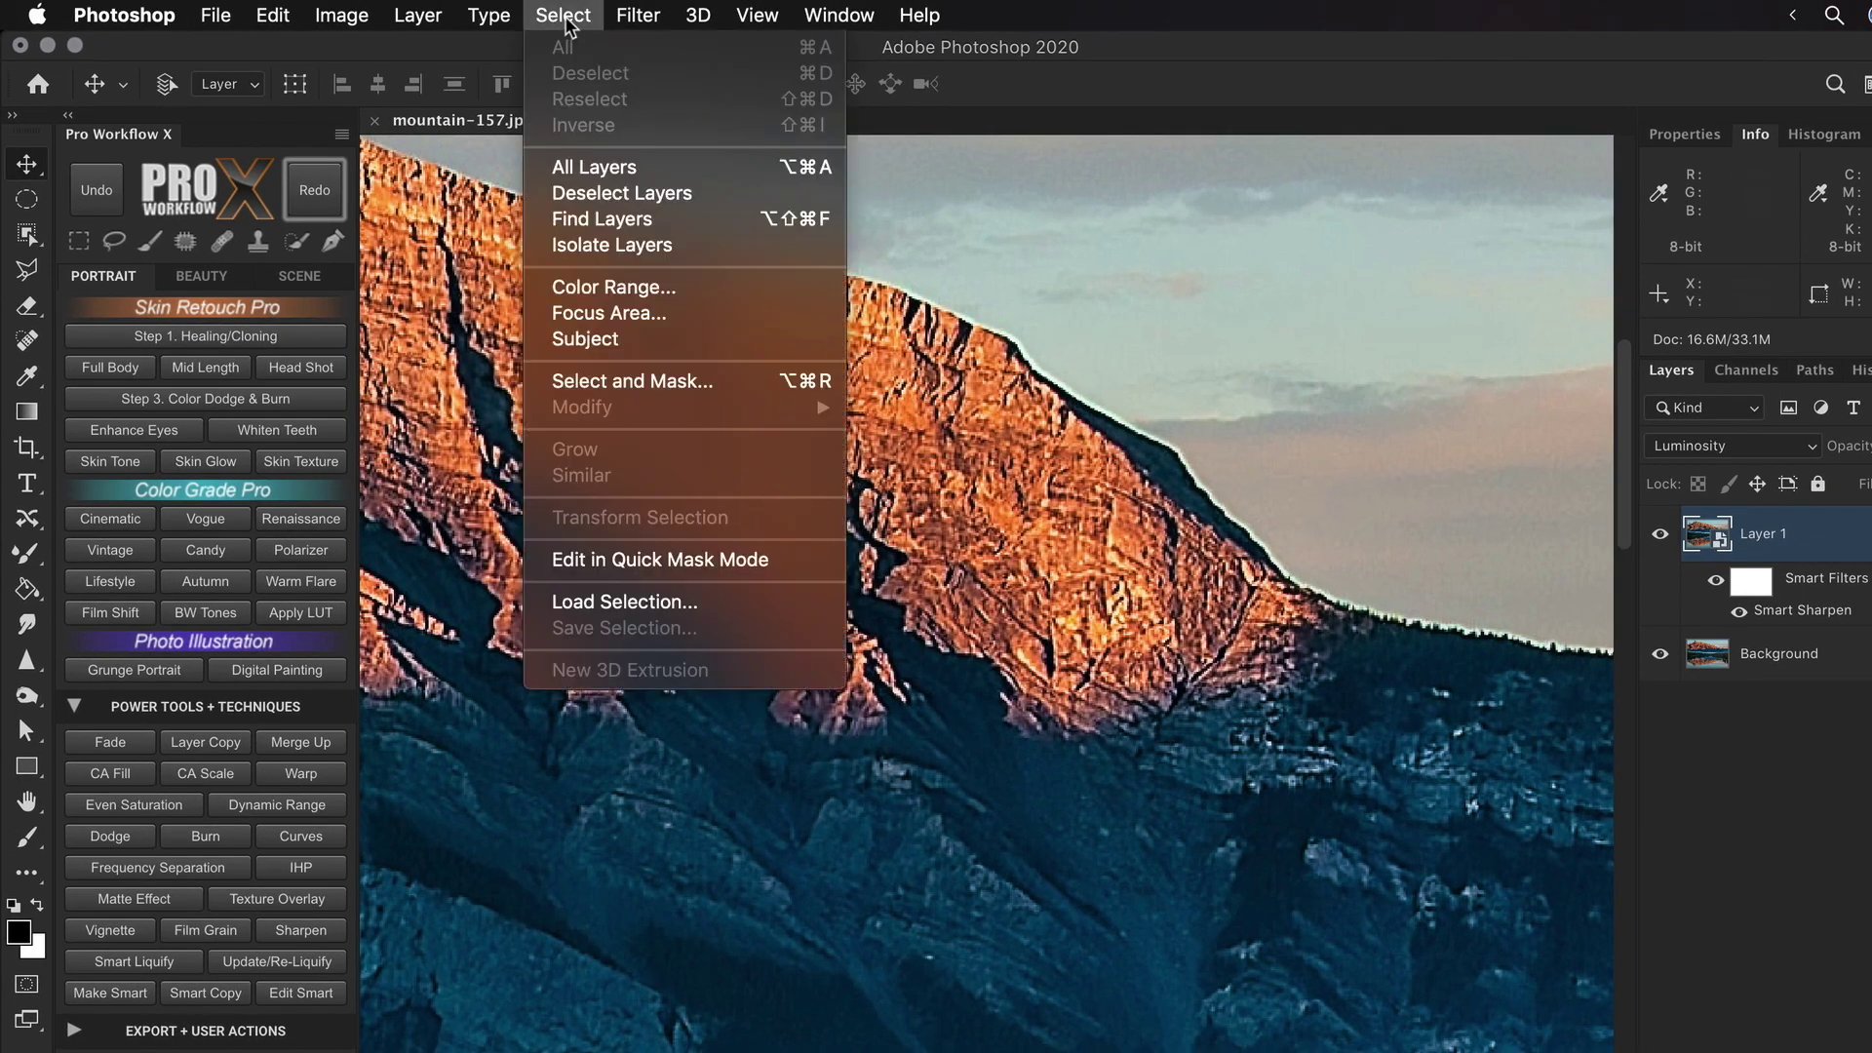
Open Color Range targeting Highlights, comparing Quick Mask and Grayscale previews.
{"action": "left_click", "coordinate": [704, 289]}
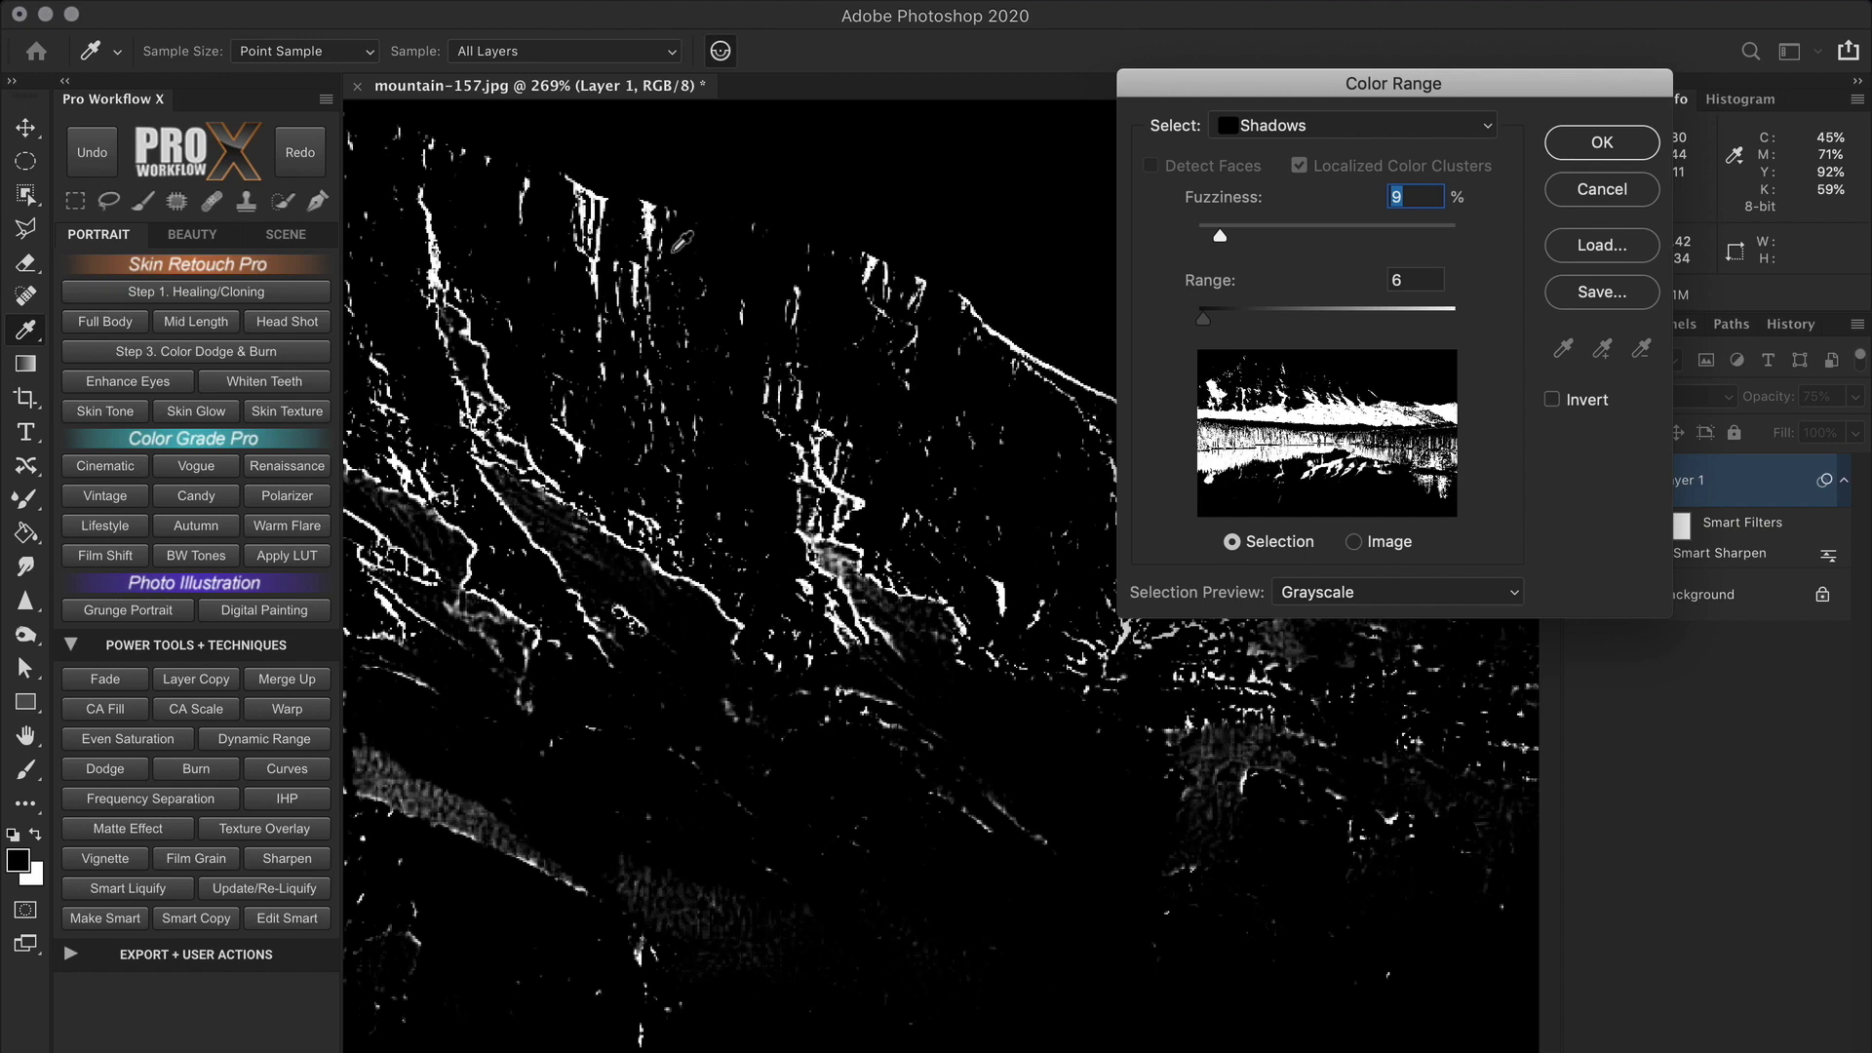
{"action": "left_click", "coordinate": [1341, 120]}
{"action": "left_click", "coordinate": [1342, 74]}
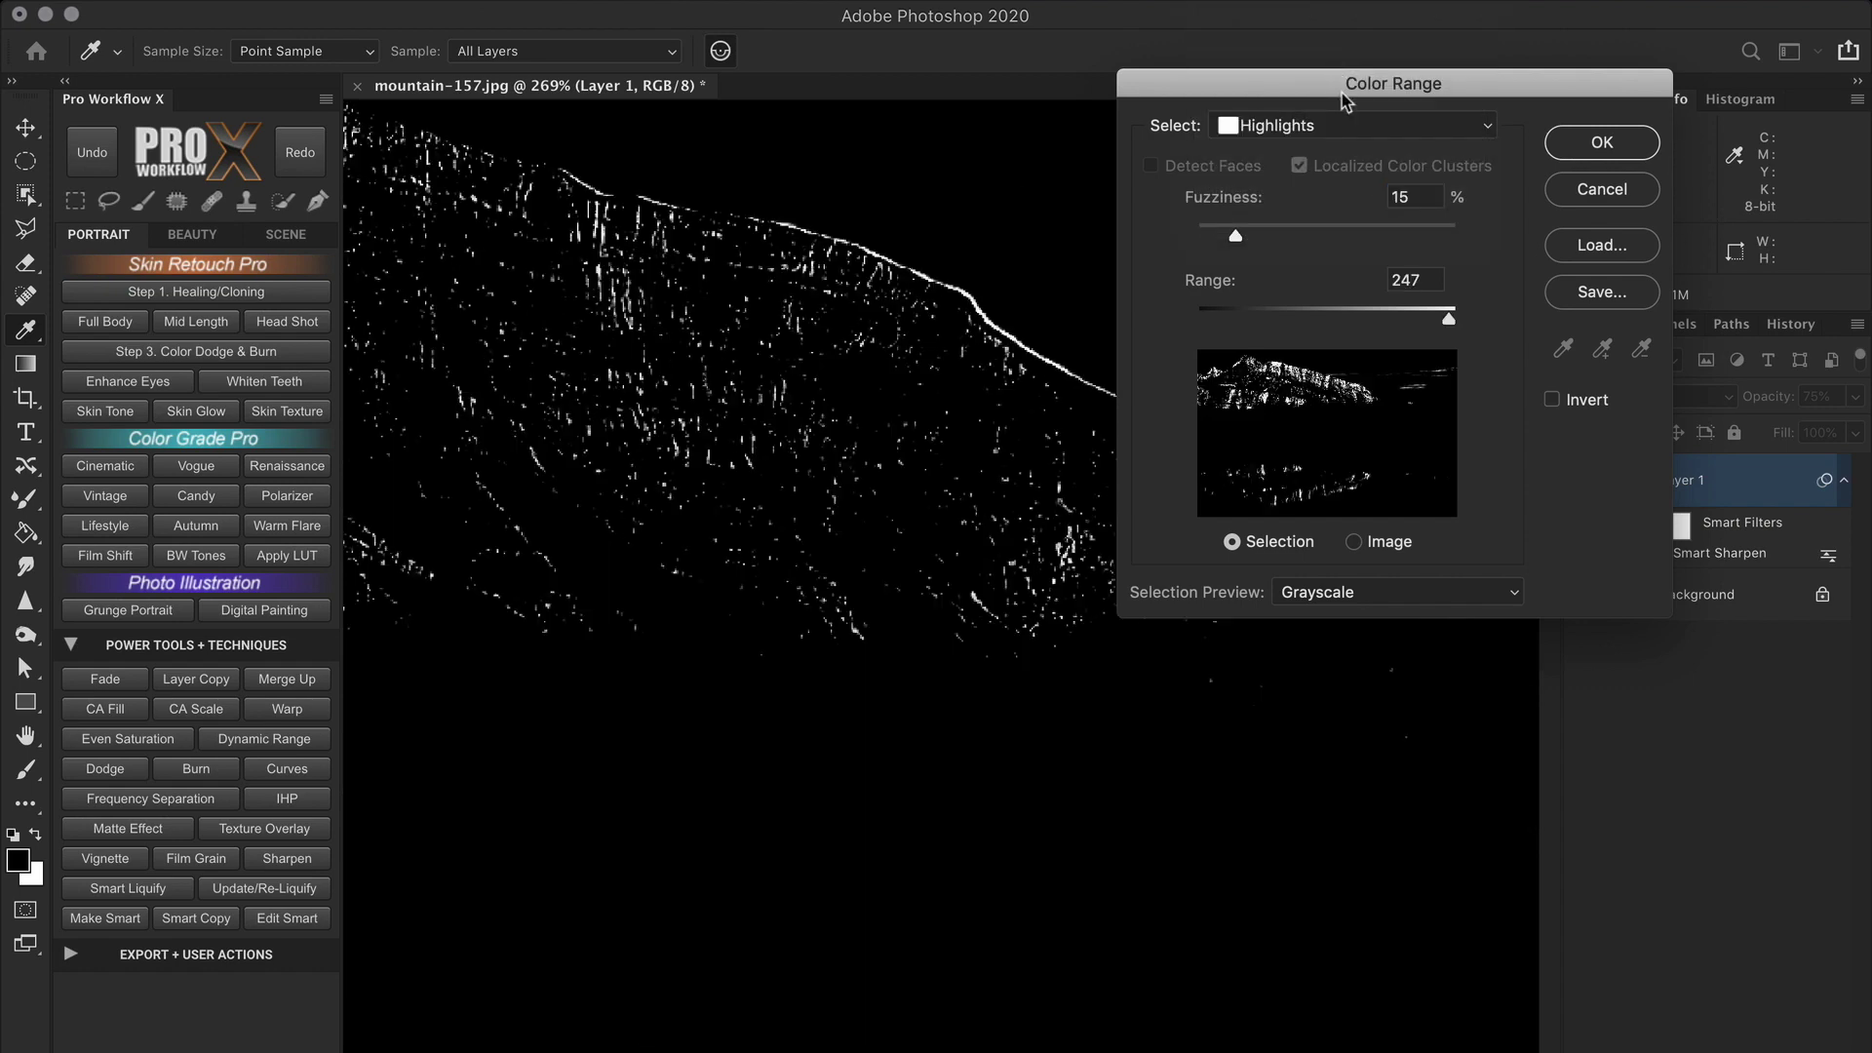
{"action": "left_click", "coordinate": [1412, 591]}
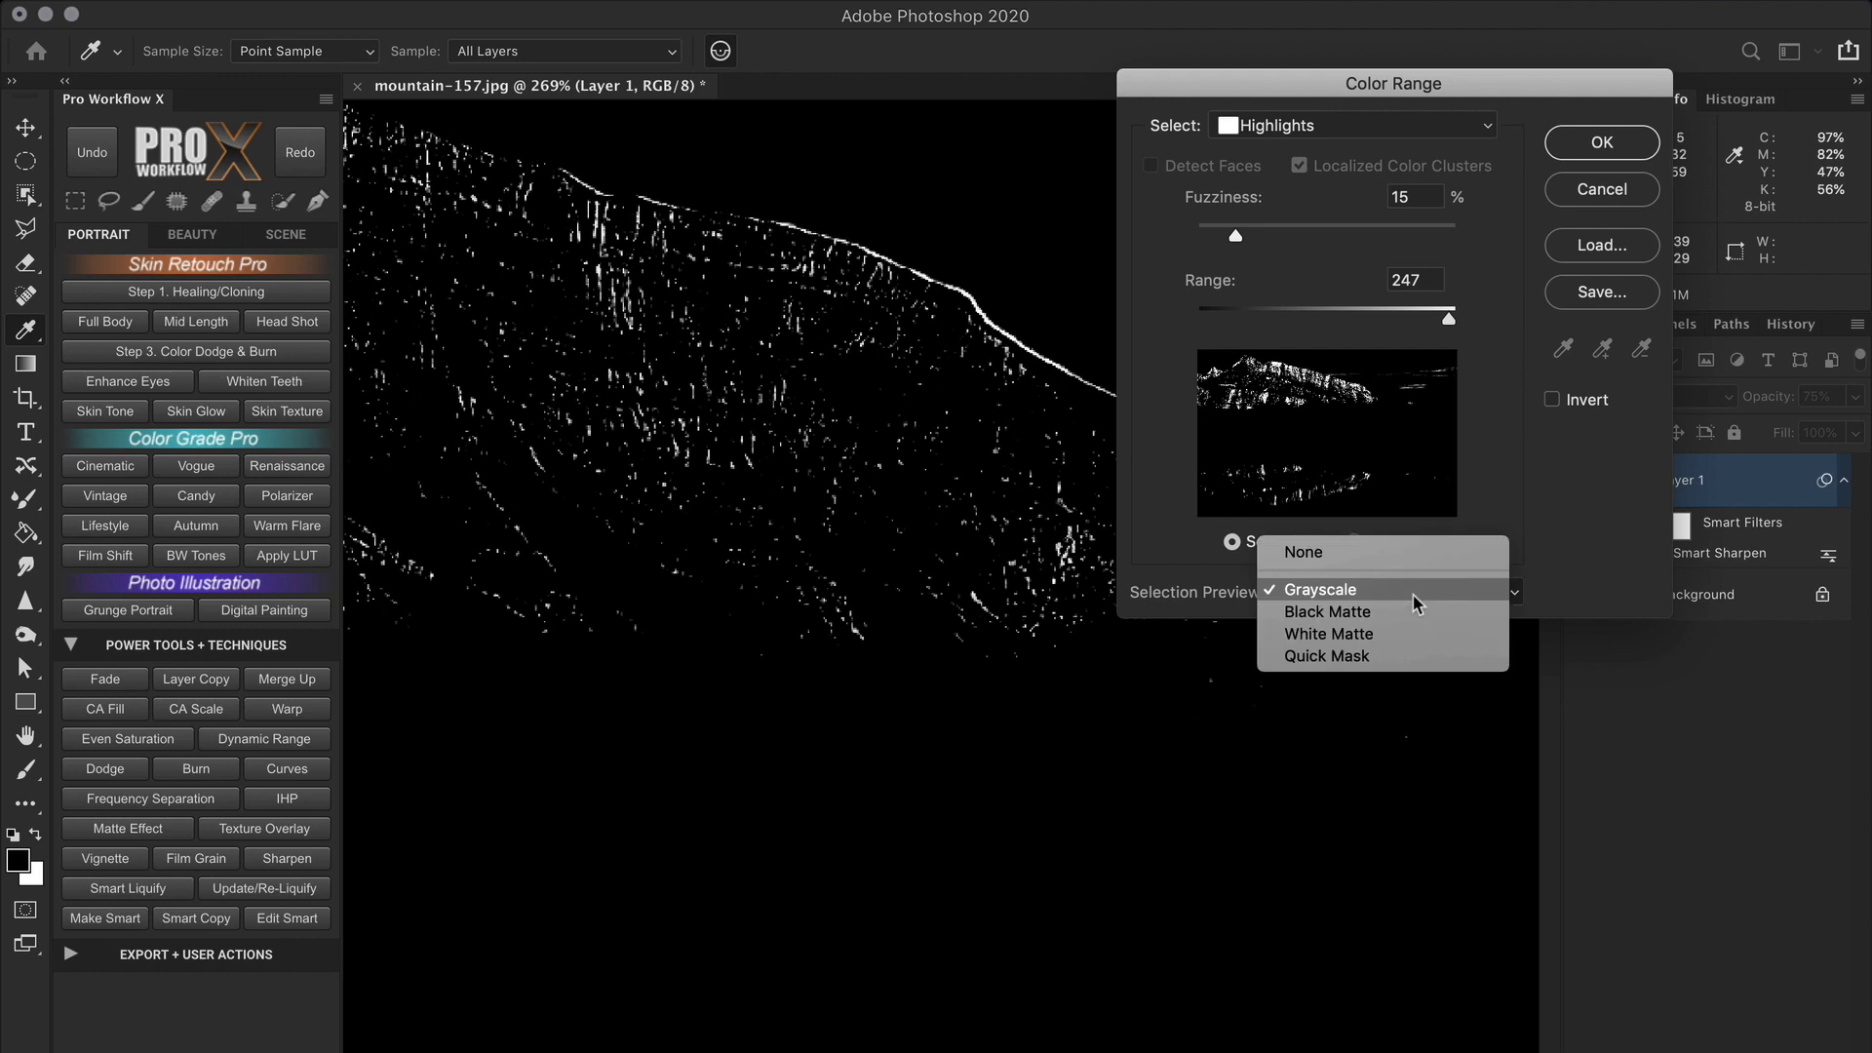
{"action": "left_click", "coordinate": [1412, 593]}
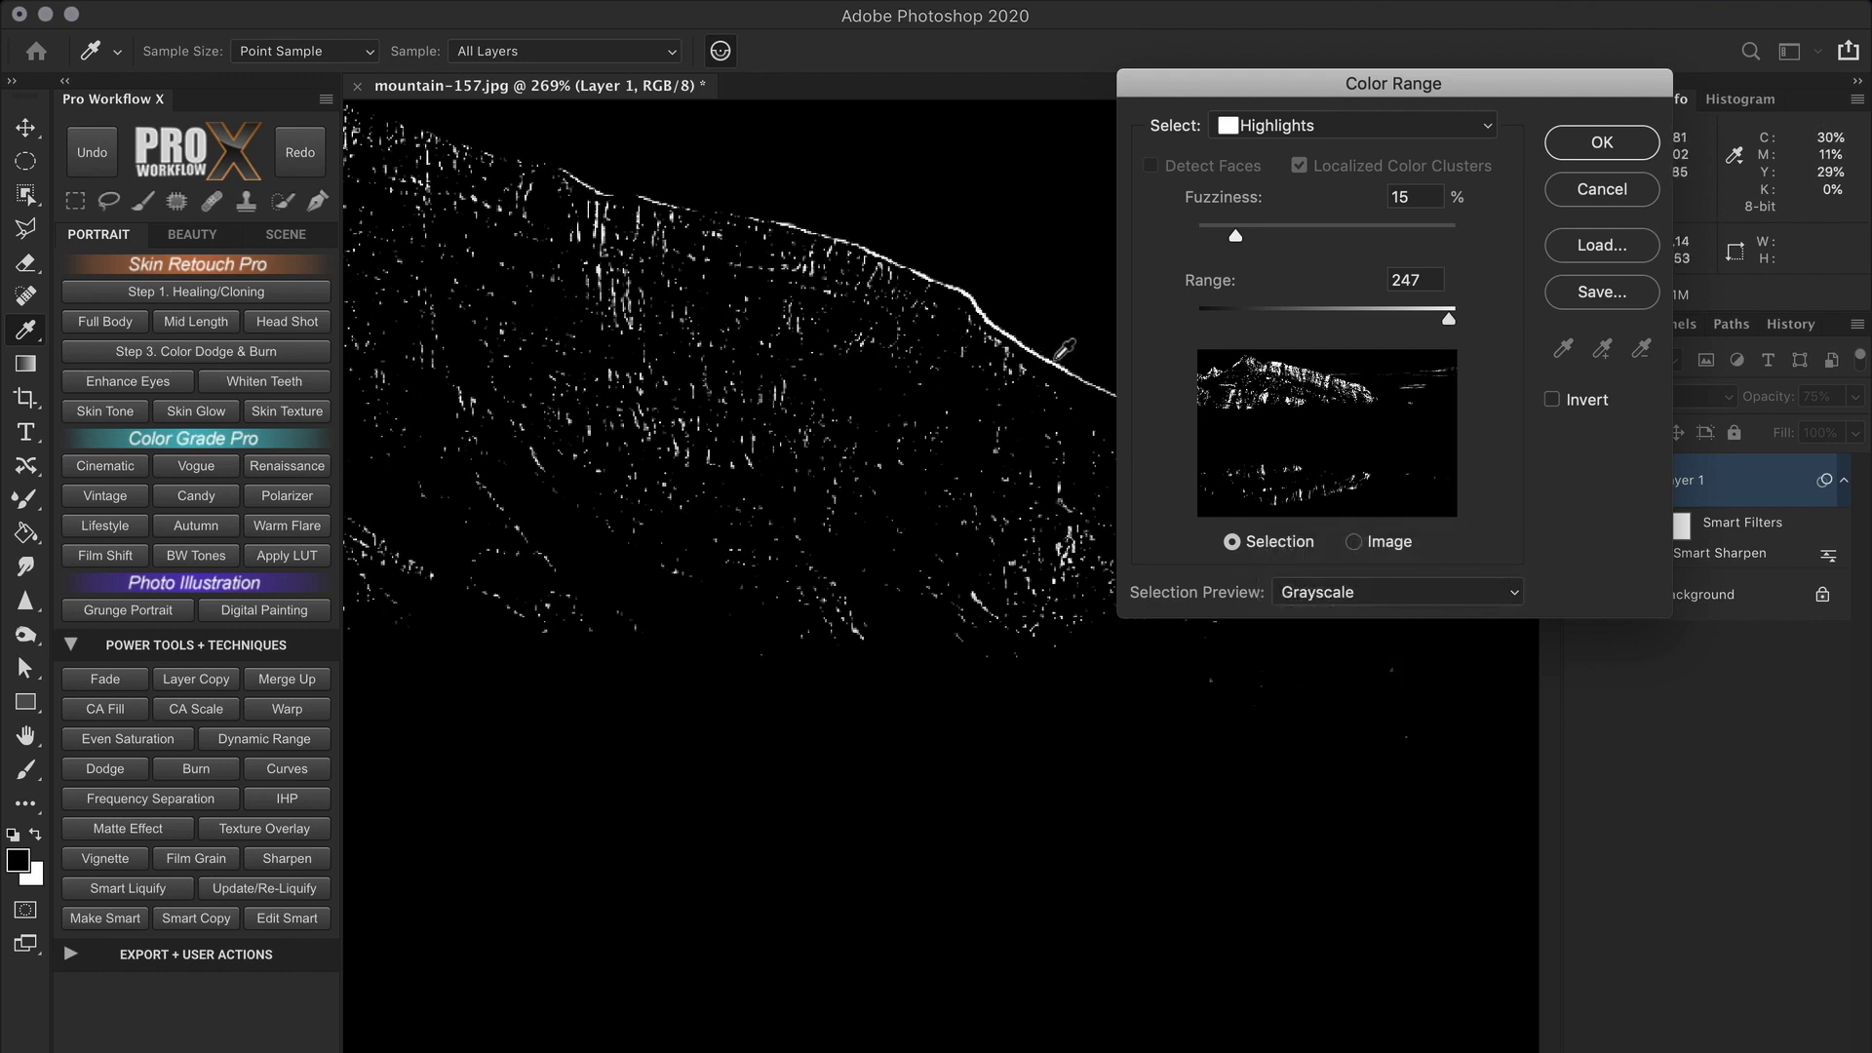
{"action": "left_click", "coordinate": [1379, 597]}
{"action": "left_click", "coordinate": [1381, 655]}
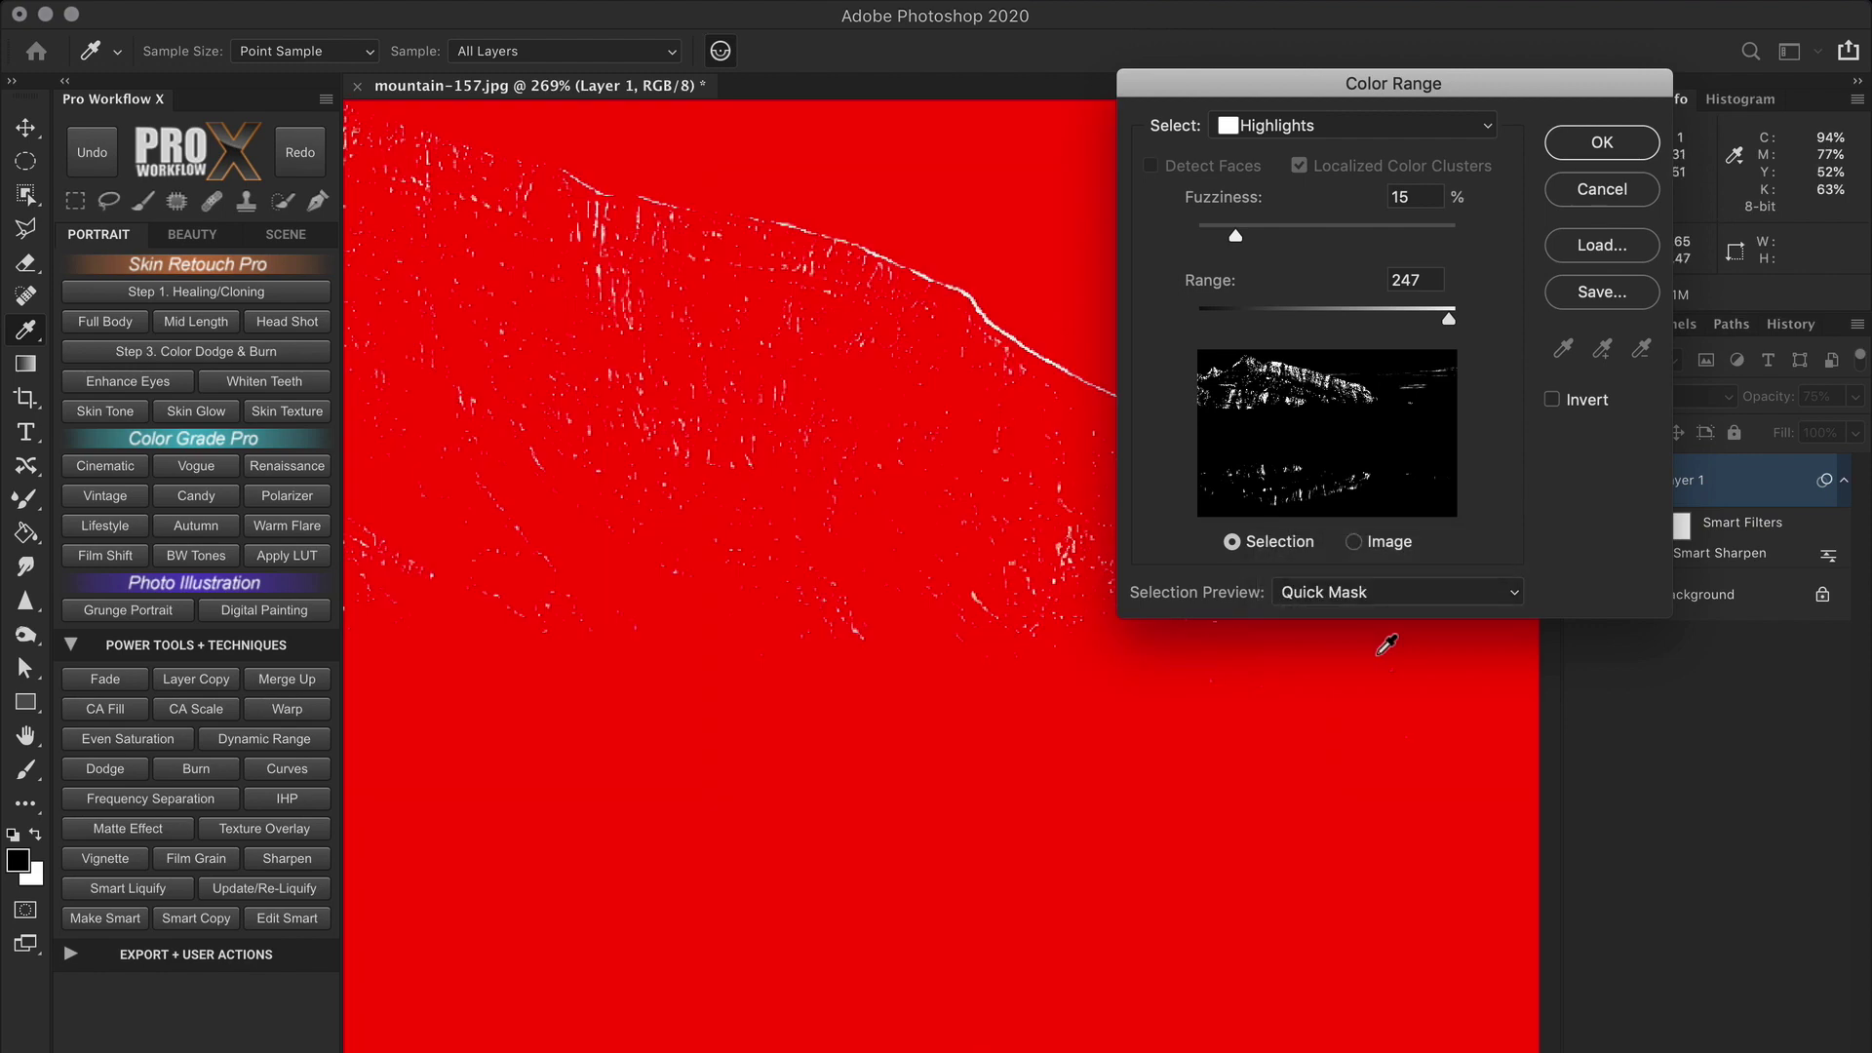
{"action": "left_click", "coordinate": [1378, 593]}
{"action": "left_click", "coordinate": [1366, 529]}
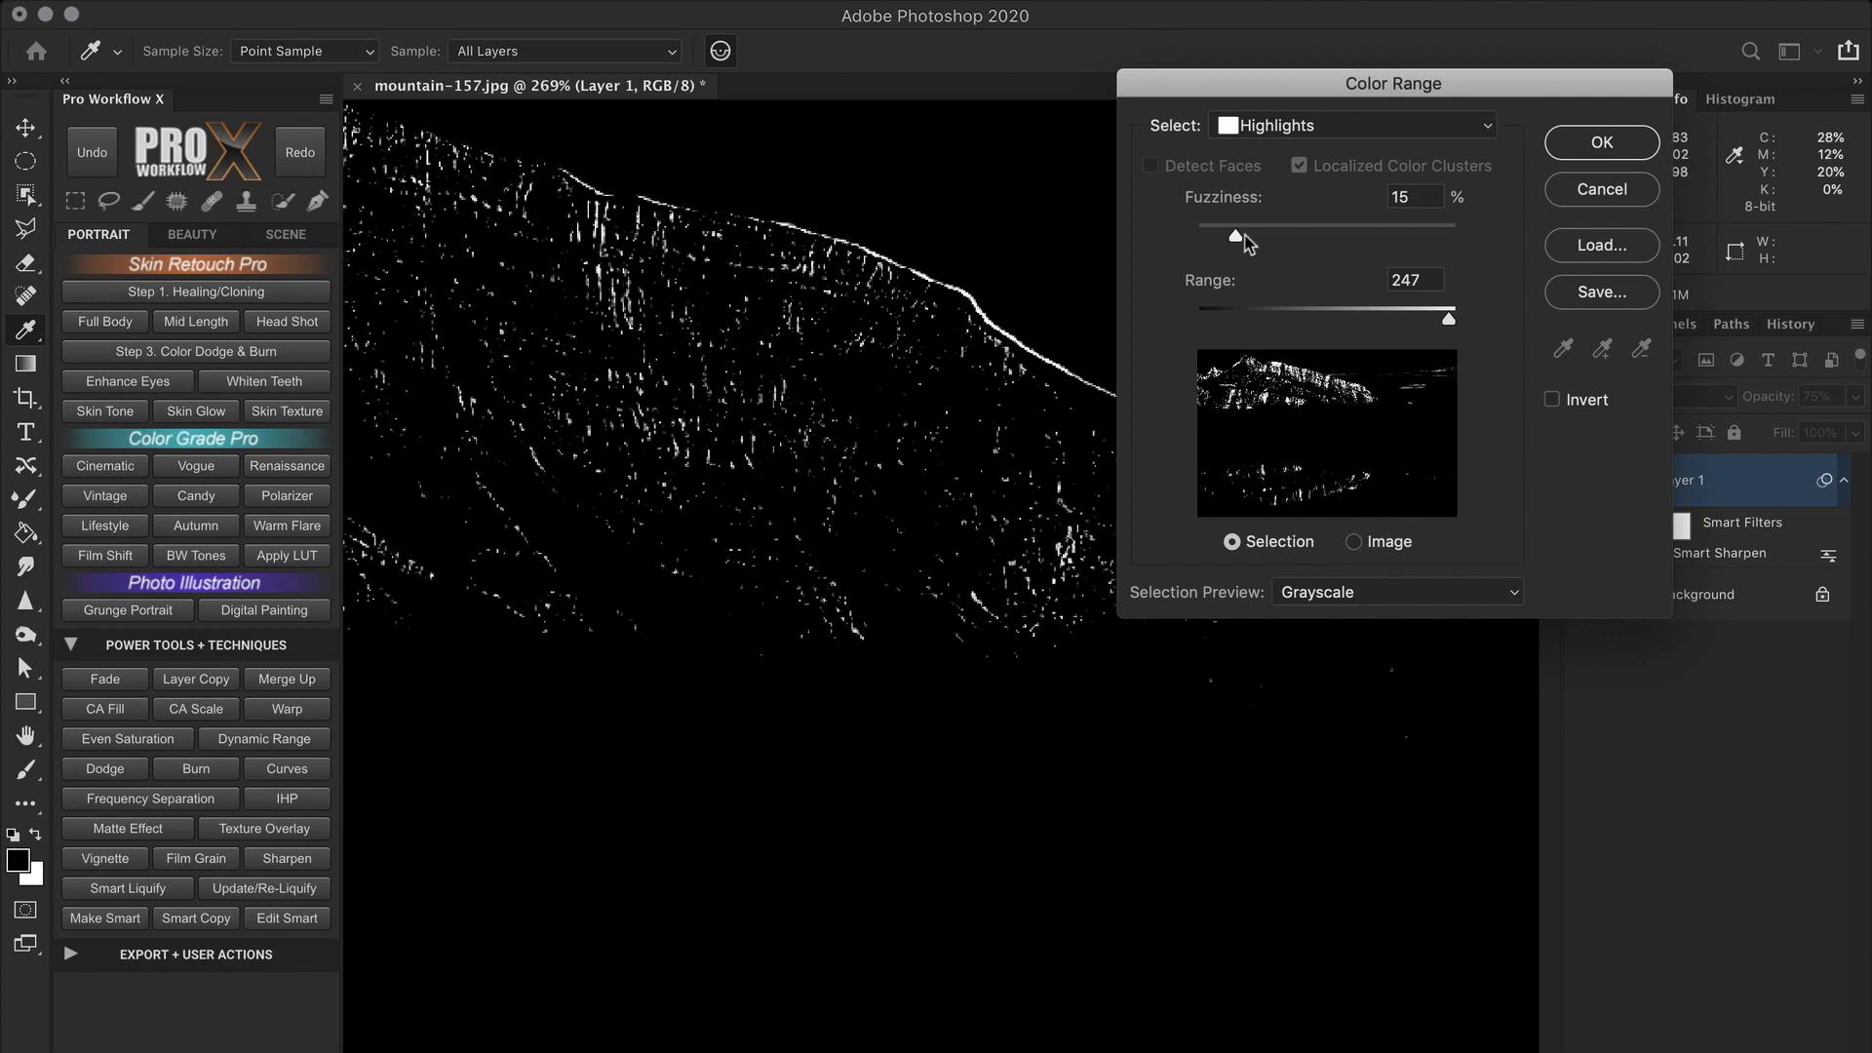
Set Fuzziness to 8 and Range to 210, then confirm the highlights selection.
{"action": "left_click_drag", "start_coordinate": [1236, 235], "coordinate": [1167, 239]}
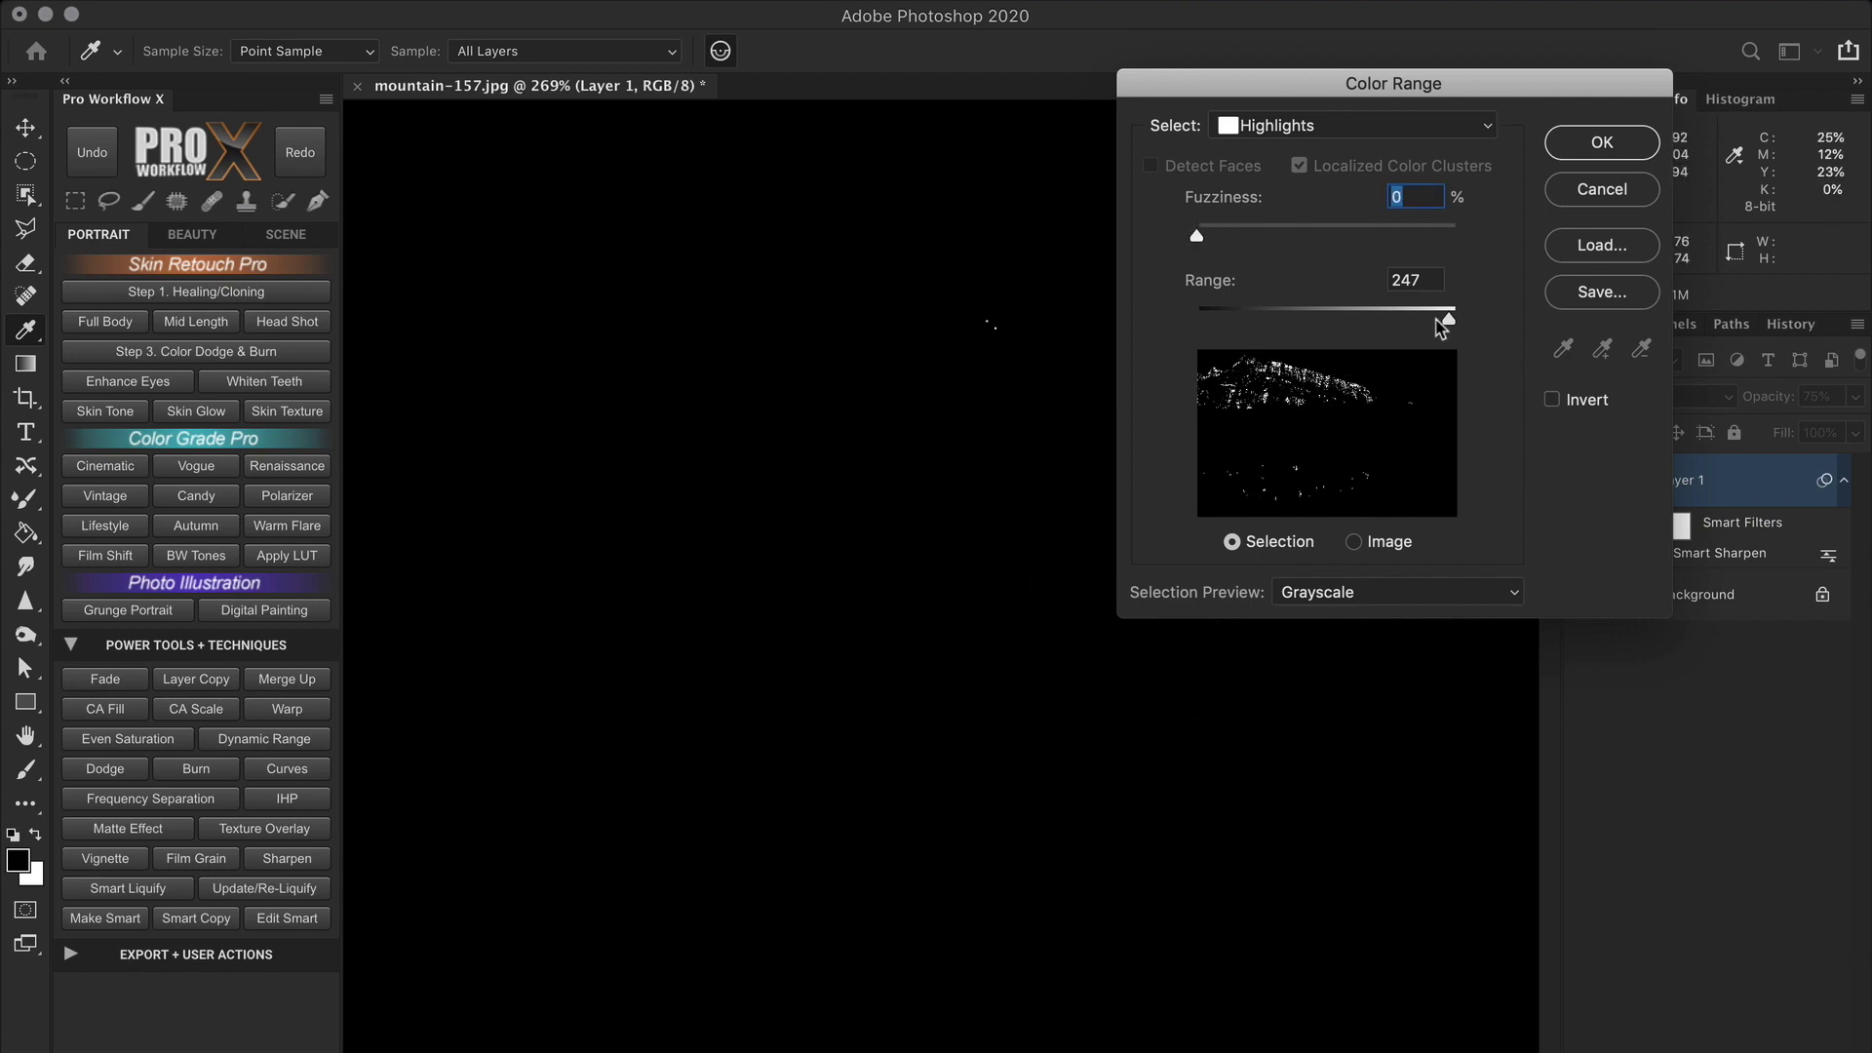
{"action": "mouse_move", "coordinate": [1449, 318]}
{"action": "left_mouse_down"}
{"action": "mouse_move", "coordinate": [1201, 324]}
{"action": "mouse_move", "coordinate": [1413, 321]}
{"action": "left_mouse_up"}
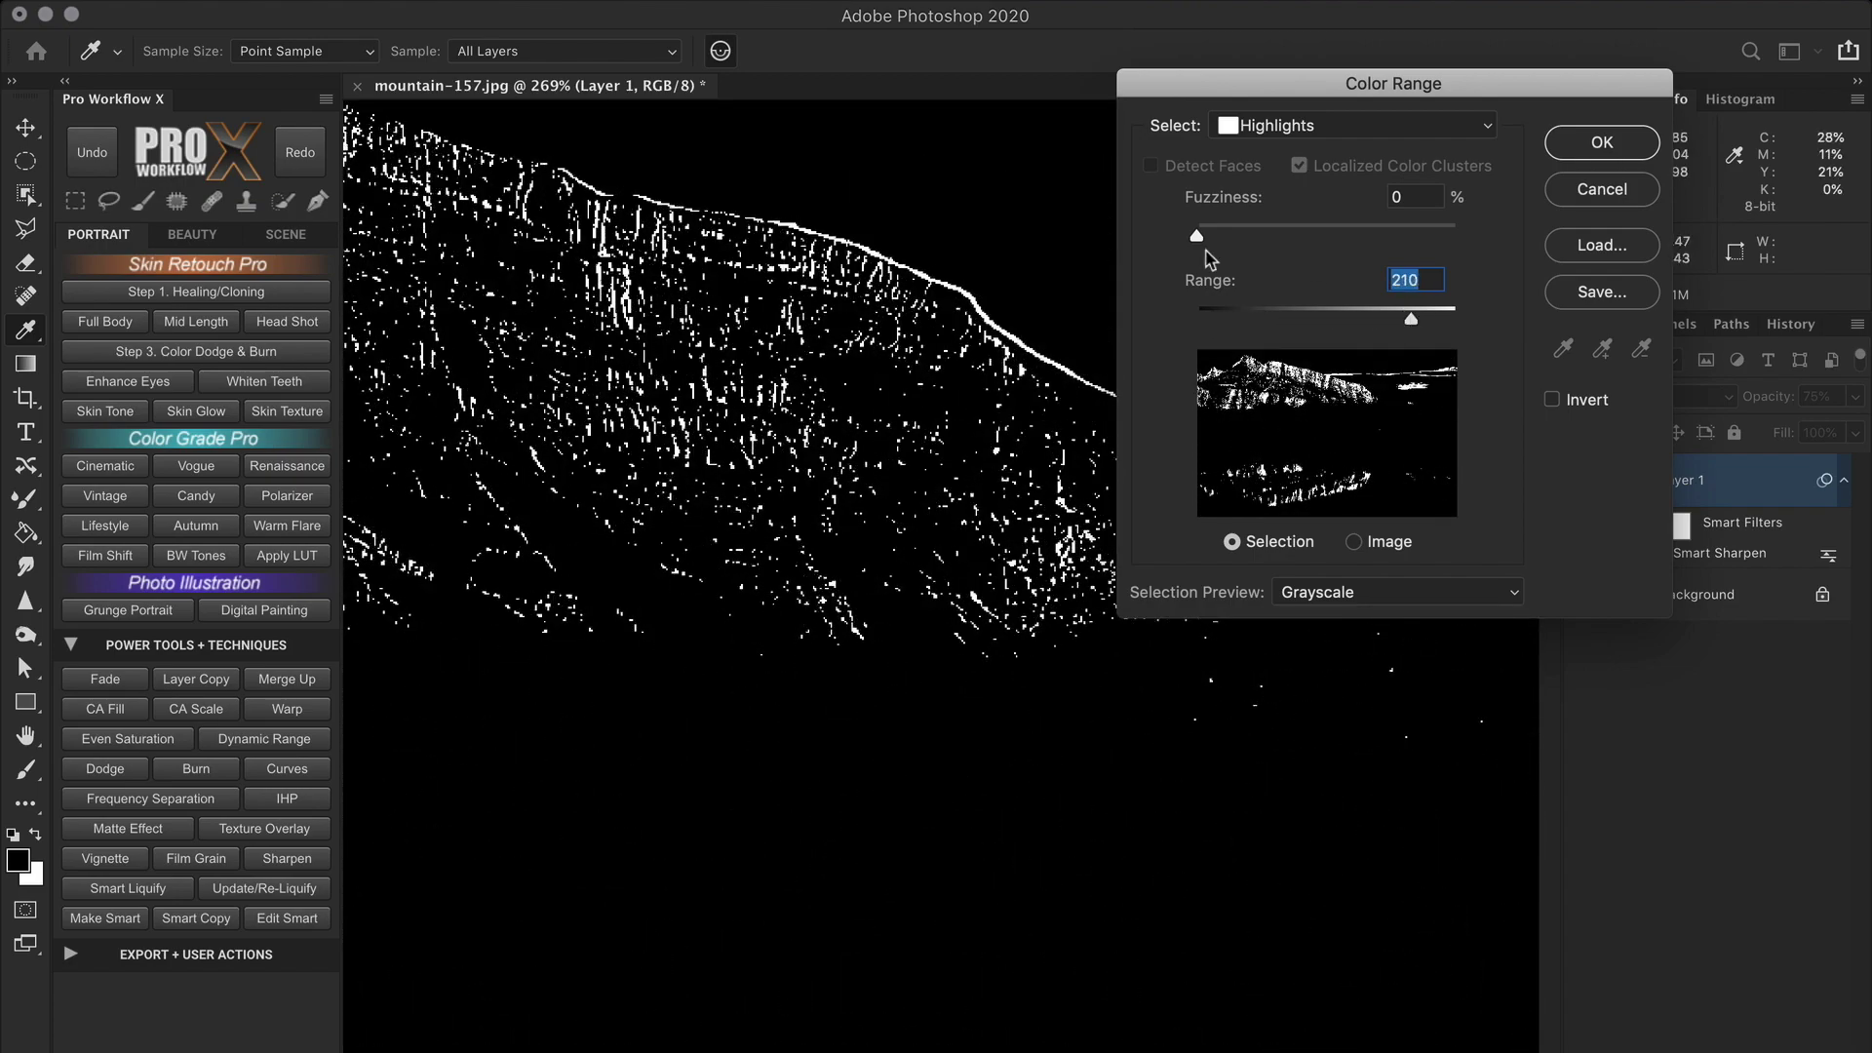
{"action": "left_click_drag", "start_coordinate": [1197, 236], "coordinate": [1221, 245]}
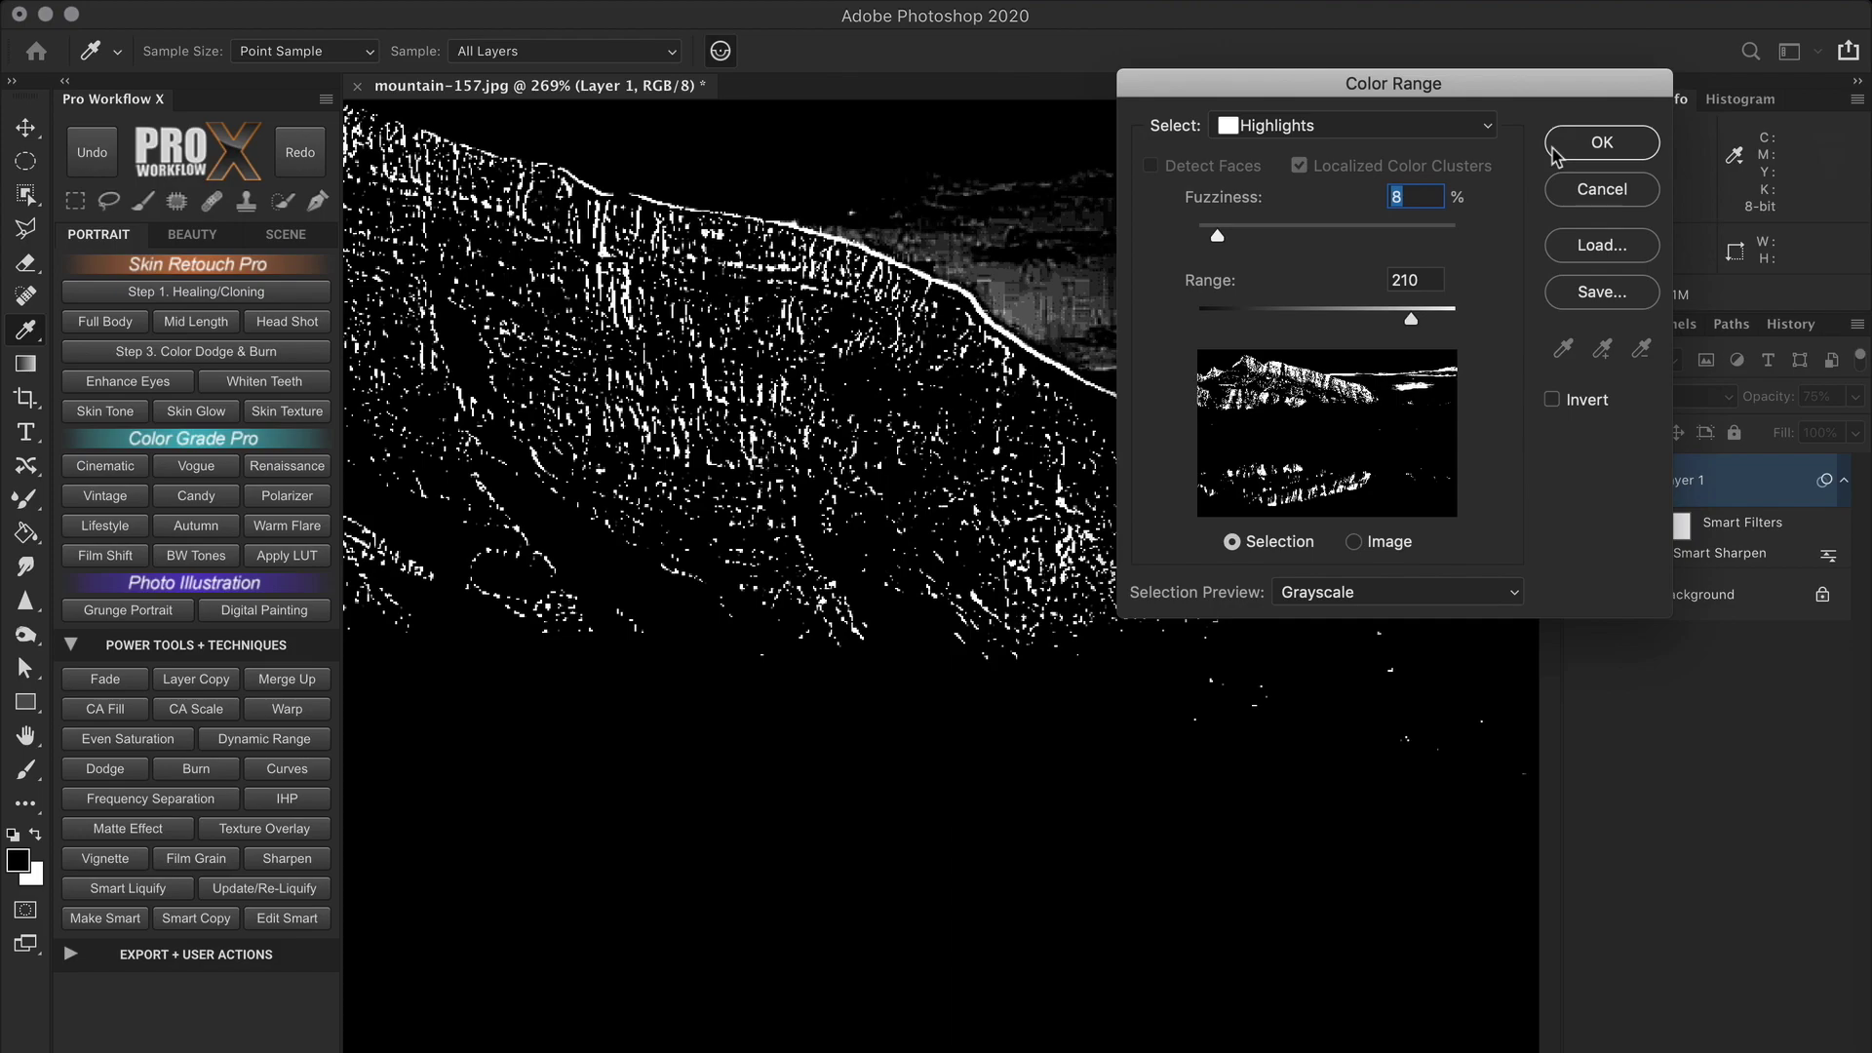
{"action": "left_click", "coordinate": [1602, 142]}
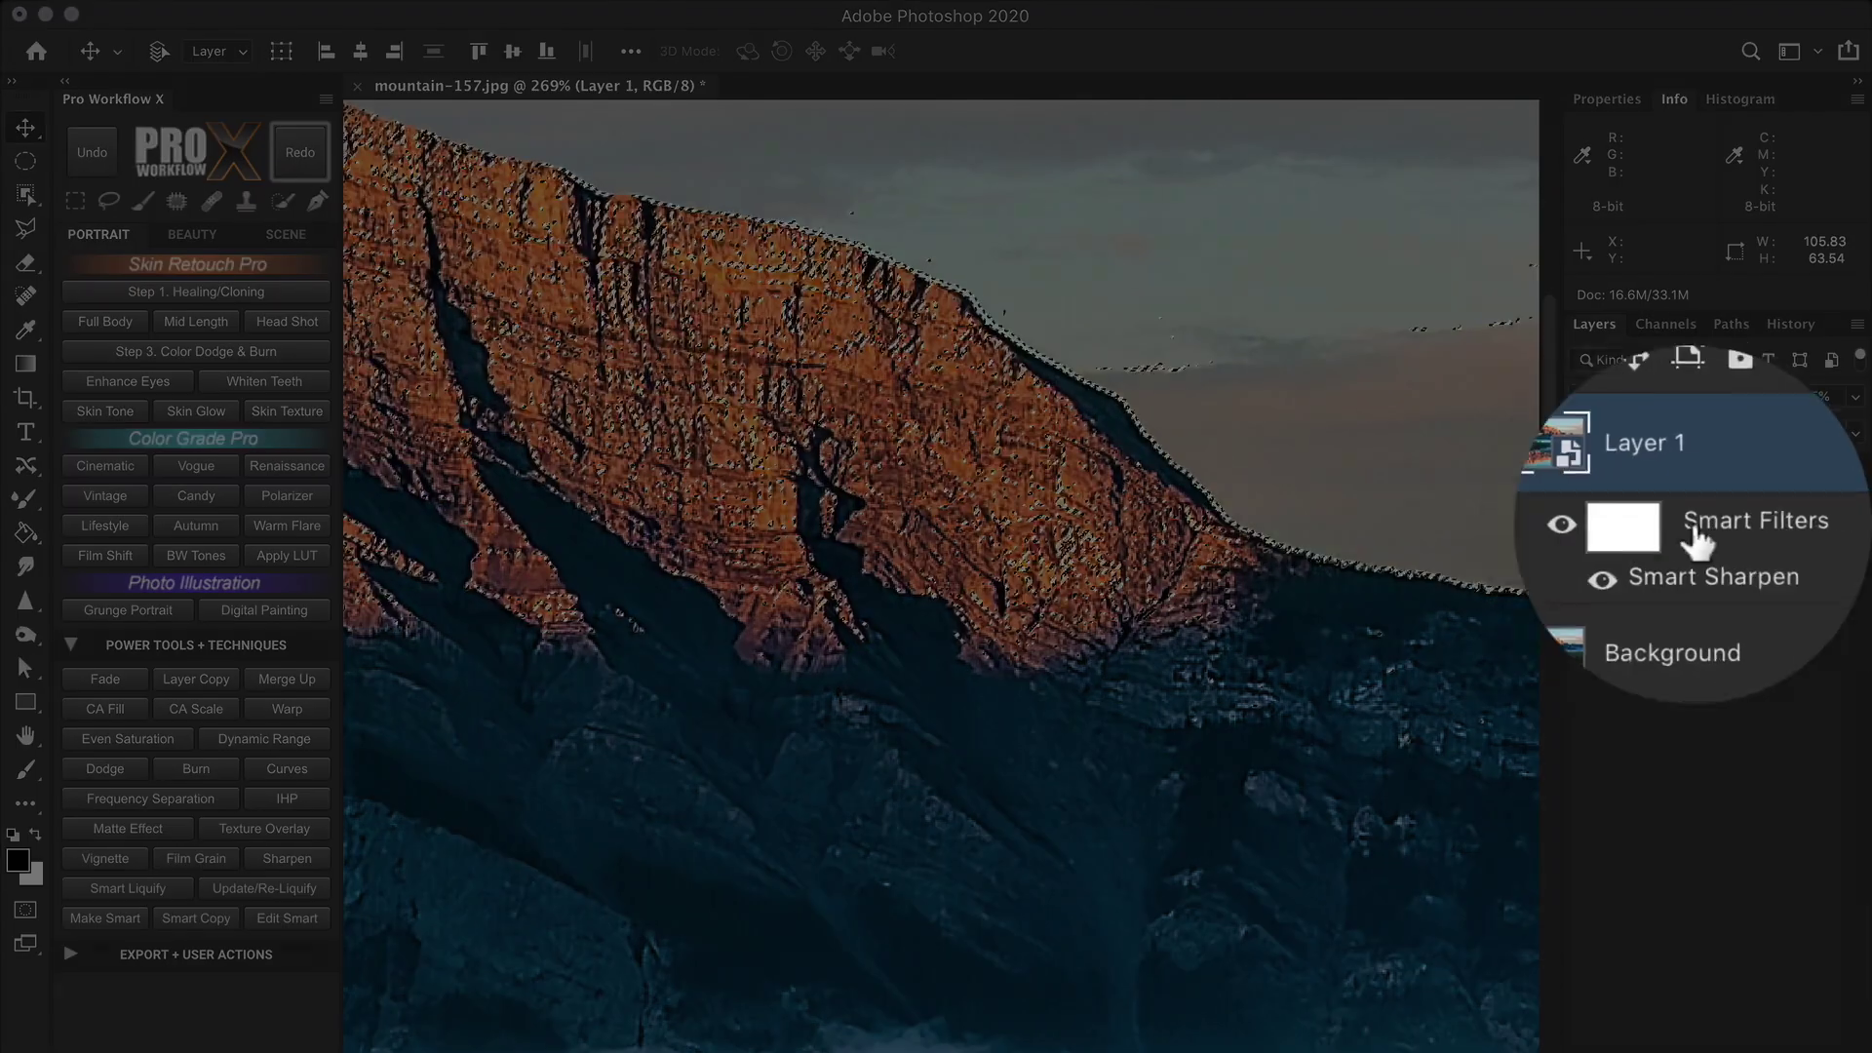
Fill the Smart Sharpen filter mask black inside the highlights selection, then deselect.
{"action": "left_click", "coordinate": [1670, 525]}
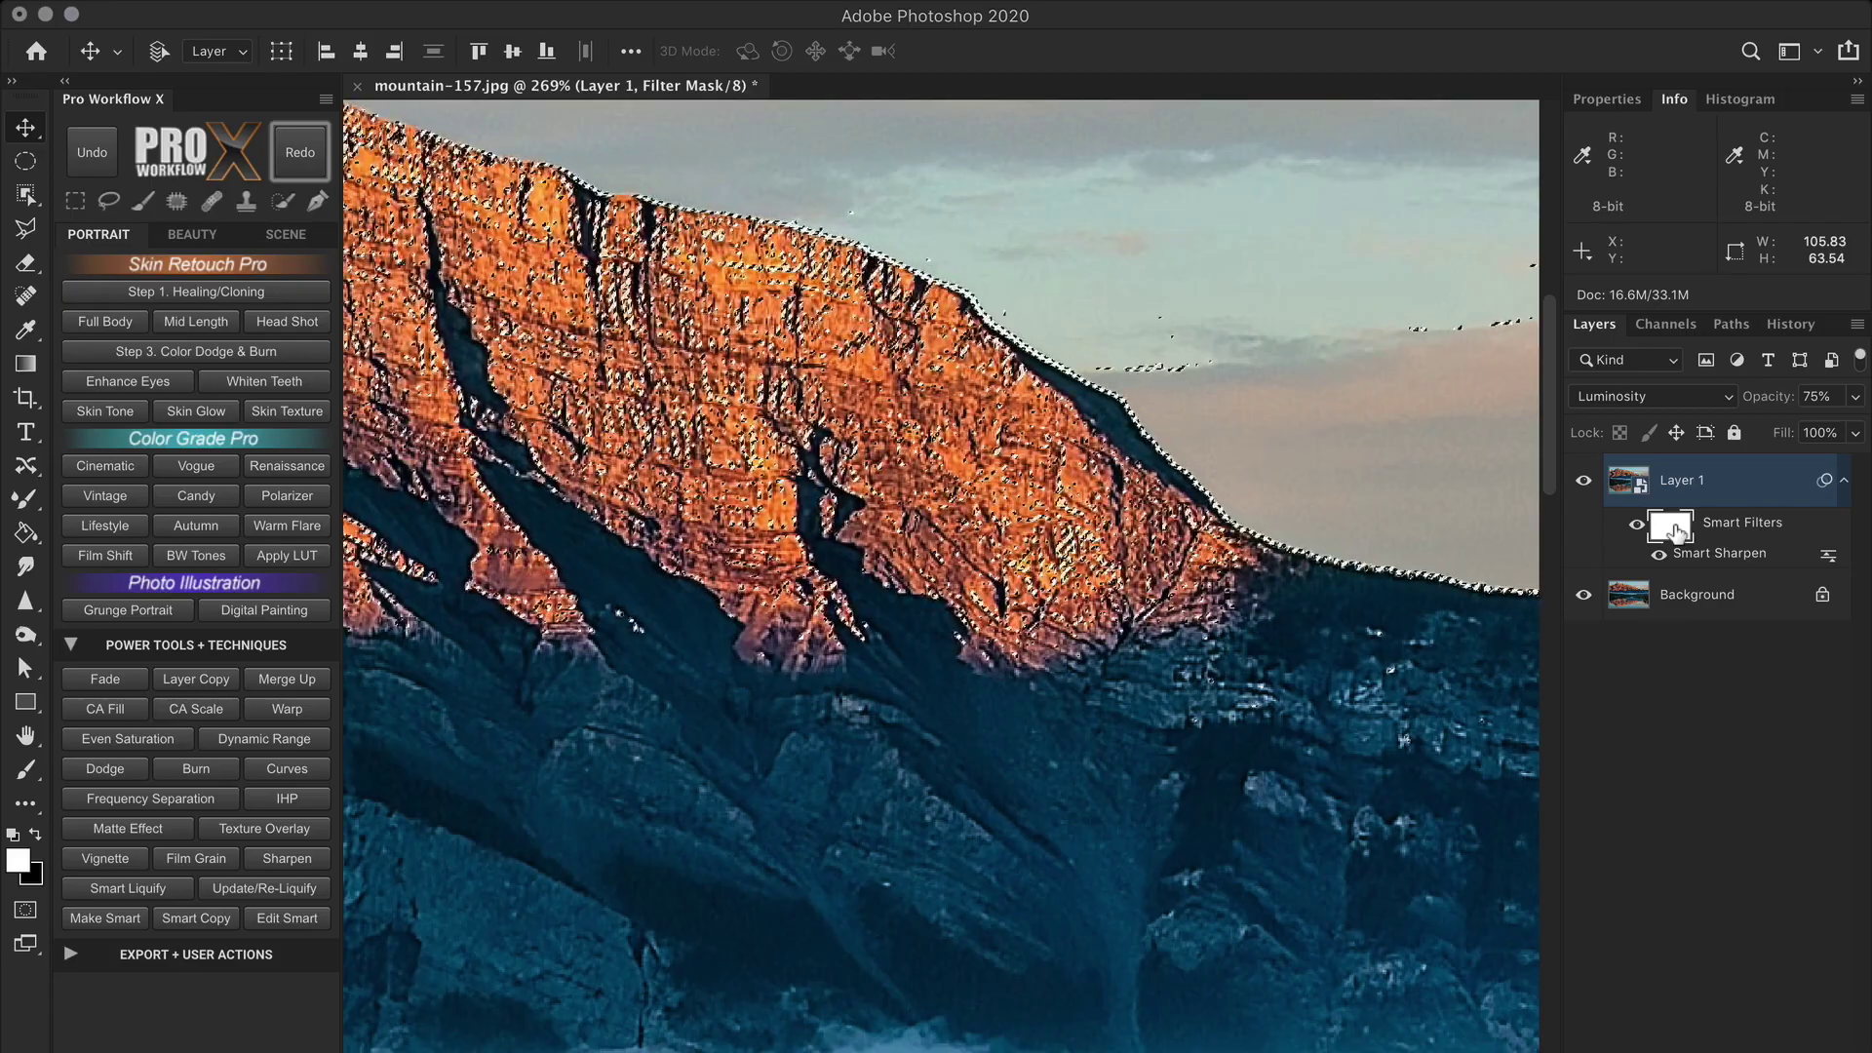
{"action": "scroll", "coordinate": [1195, 456], "scroll_direction": "down", "scroll_amount": 3}
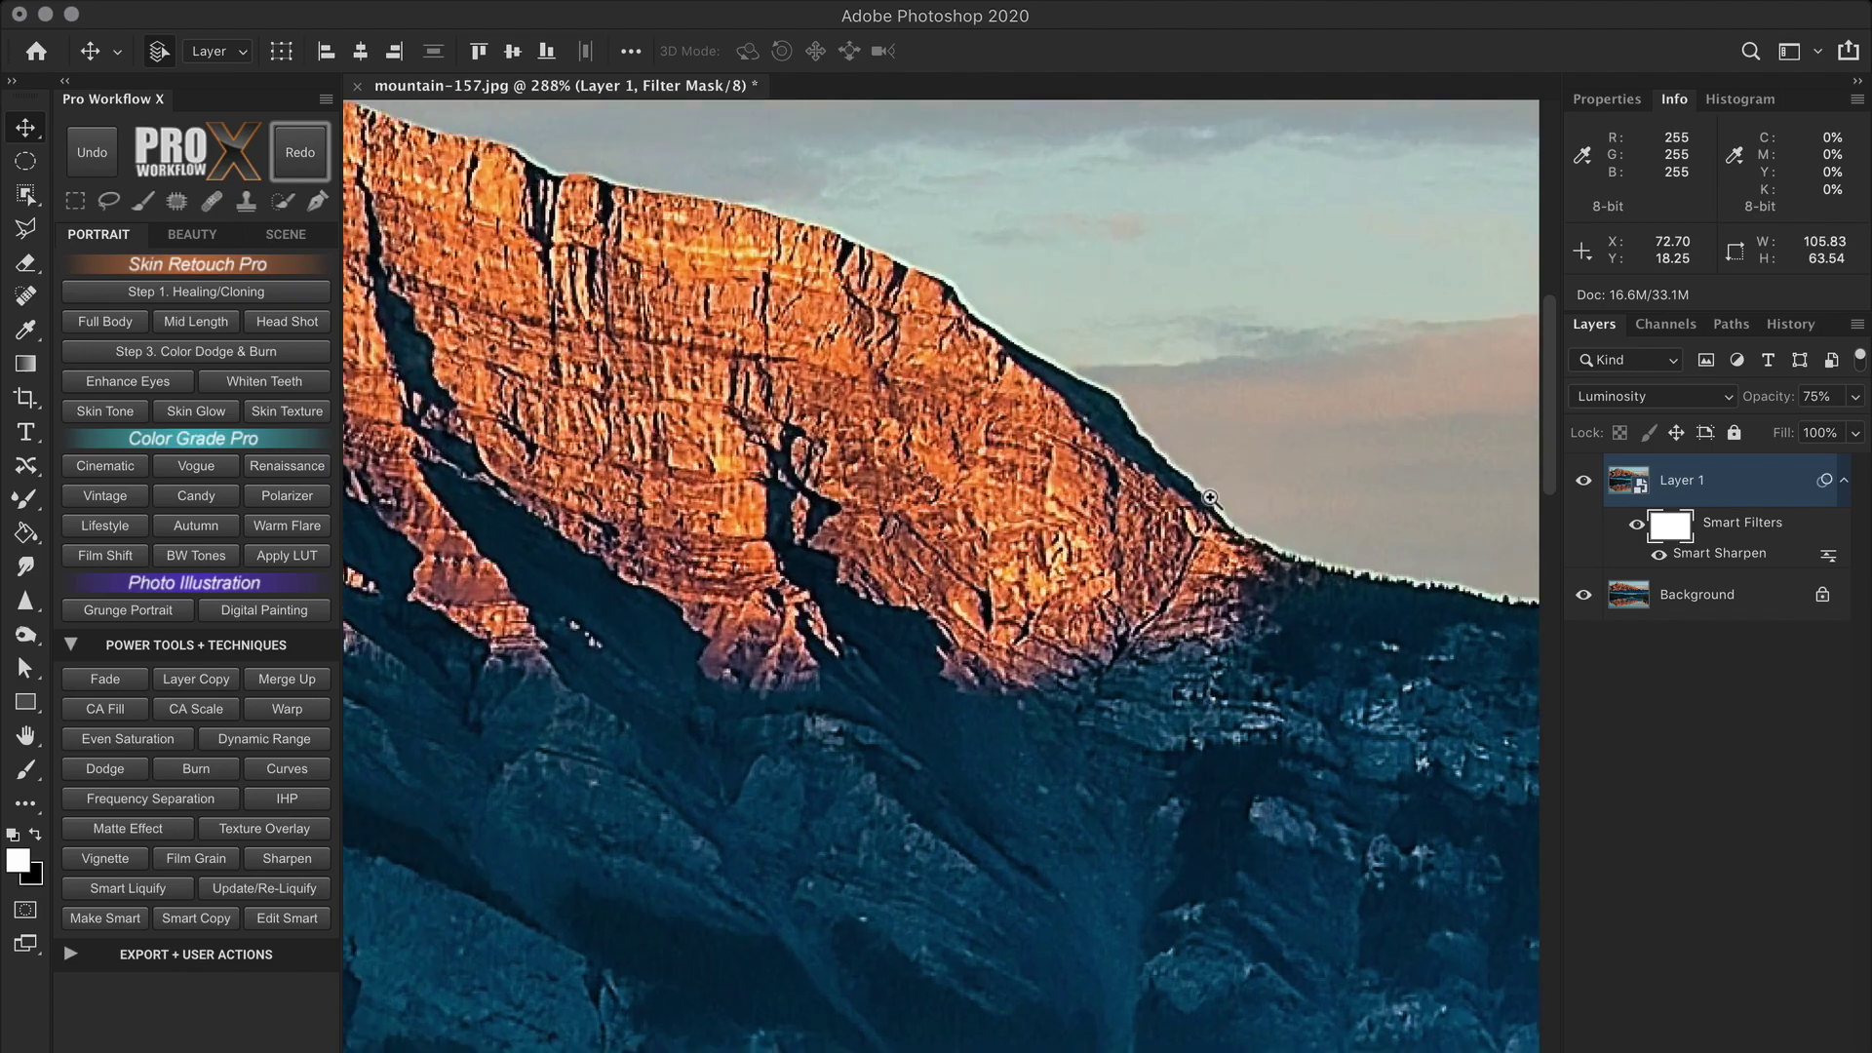
{"action": "scroll", "coordinate": [1195, 456], "scroll_direction": "up", "scroll_amount": 8}
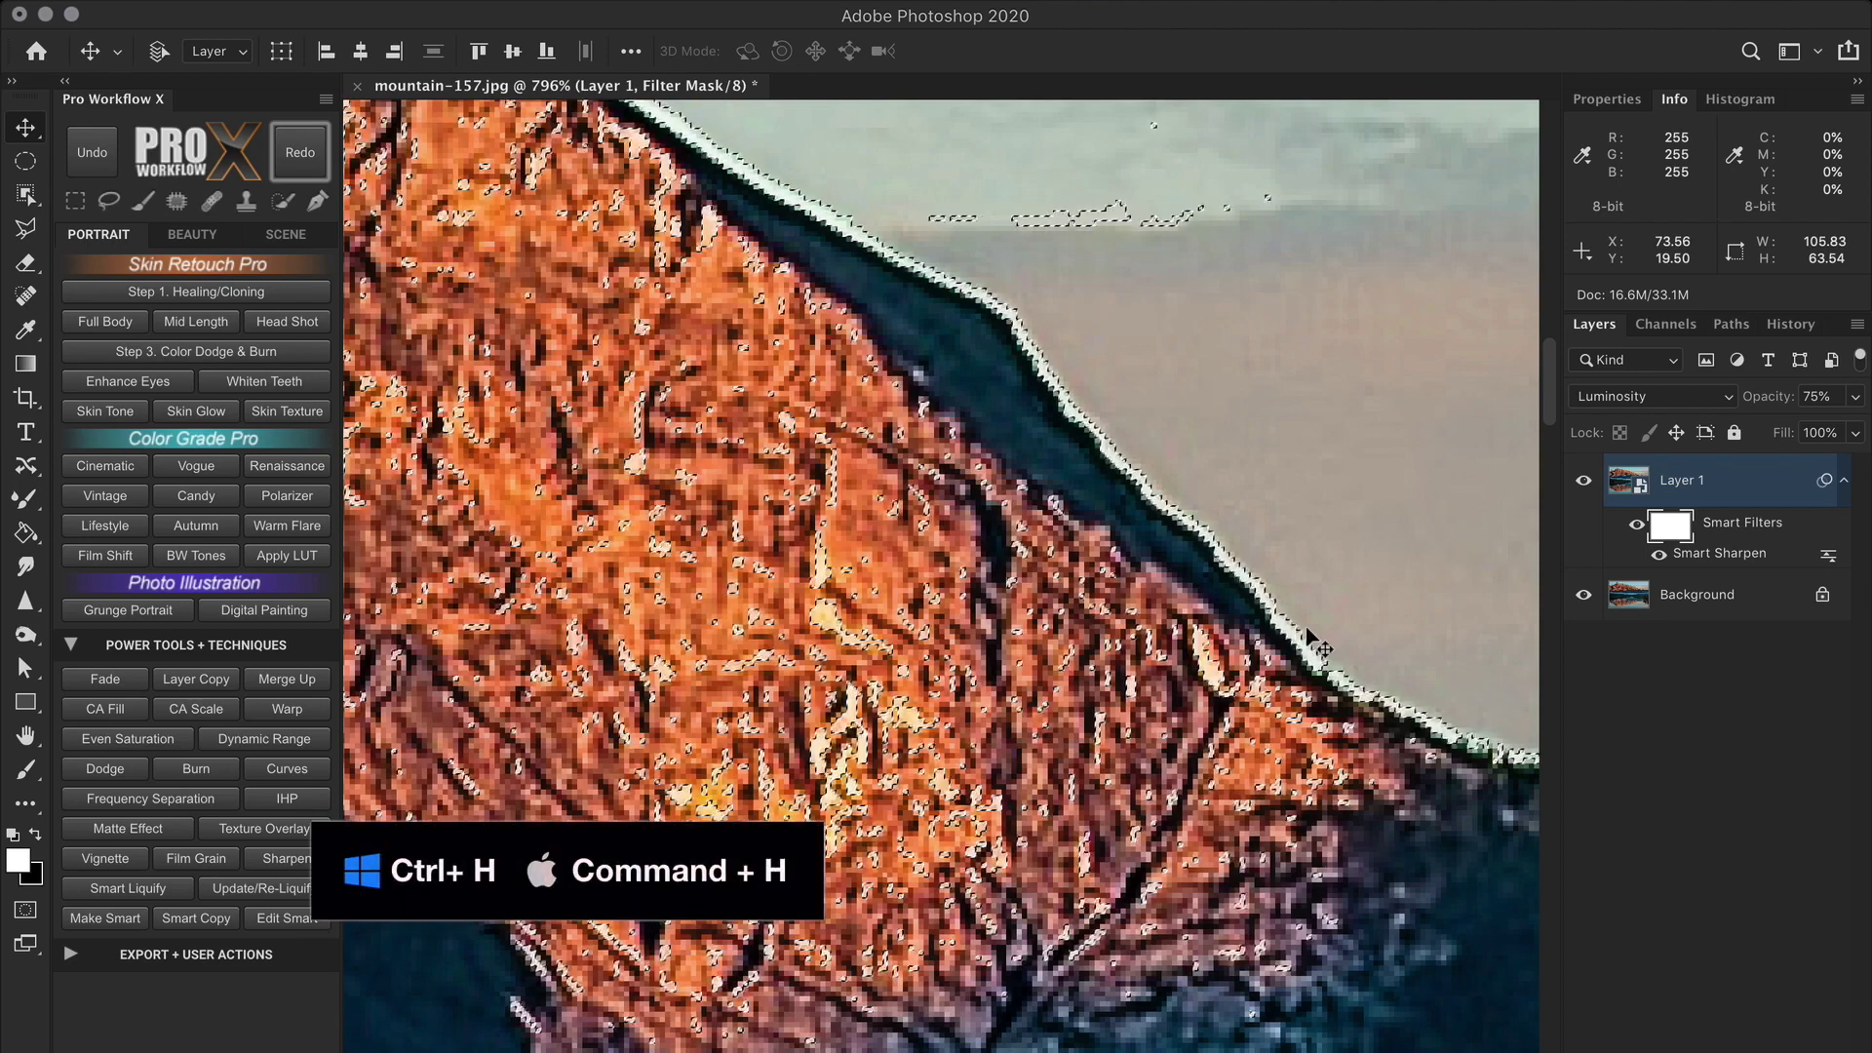
{"action": "key", "text": "super+h"}
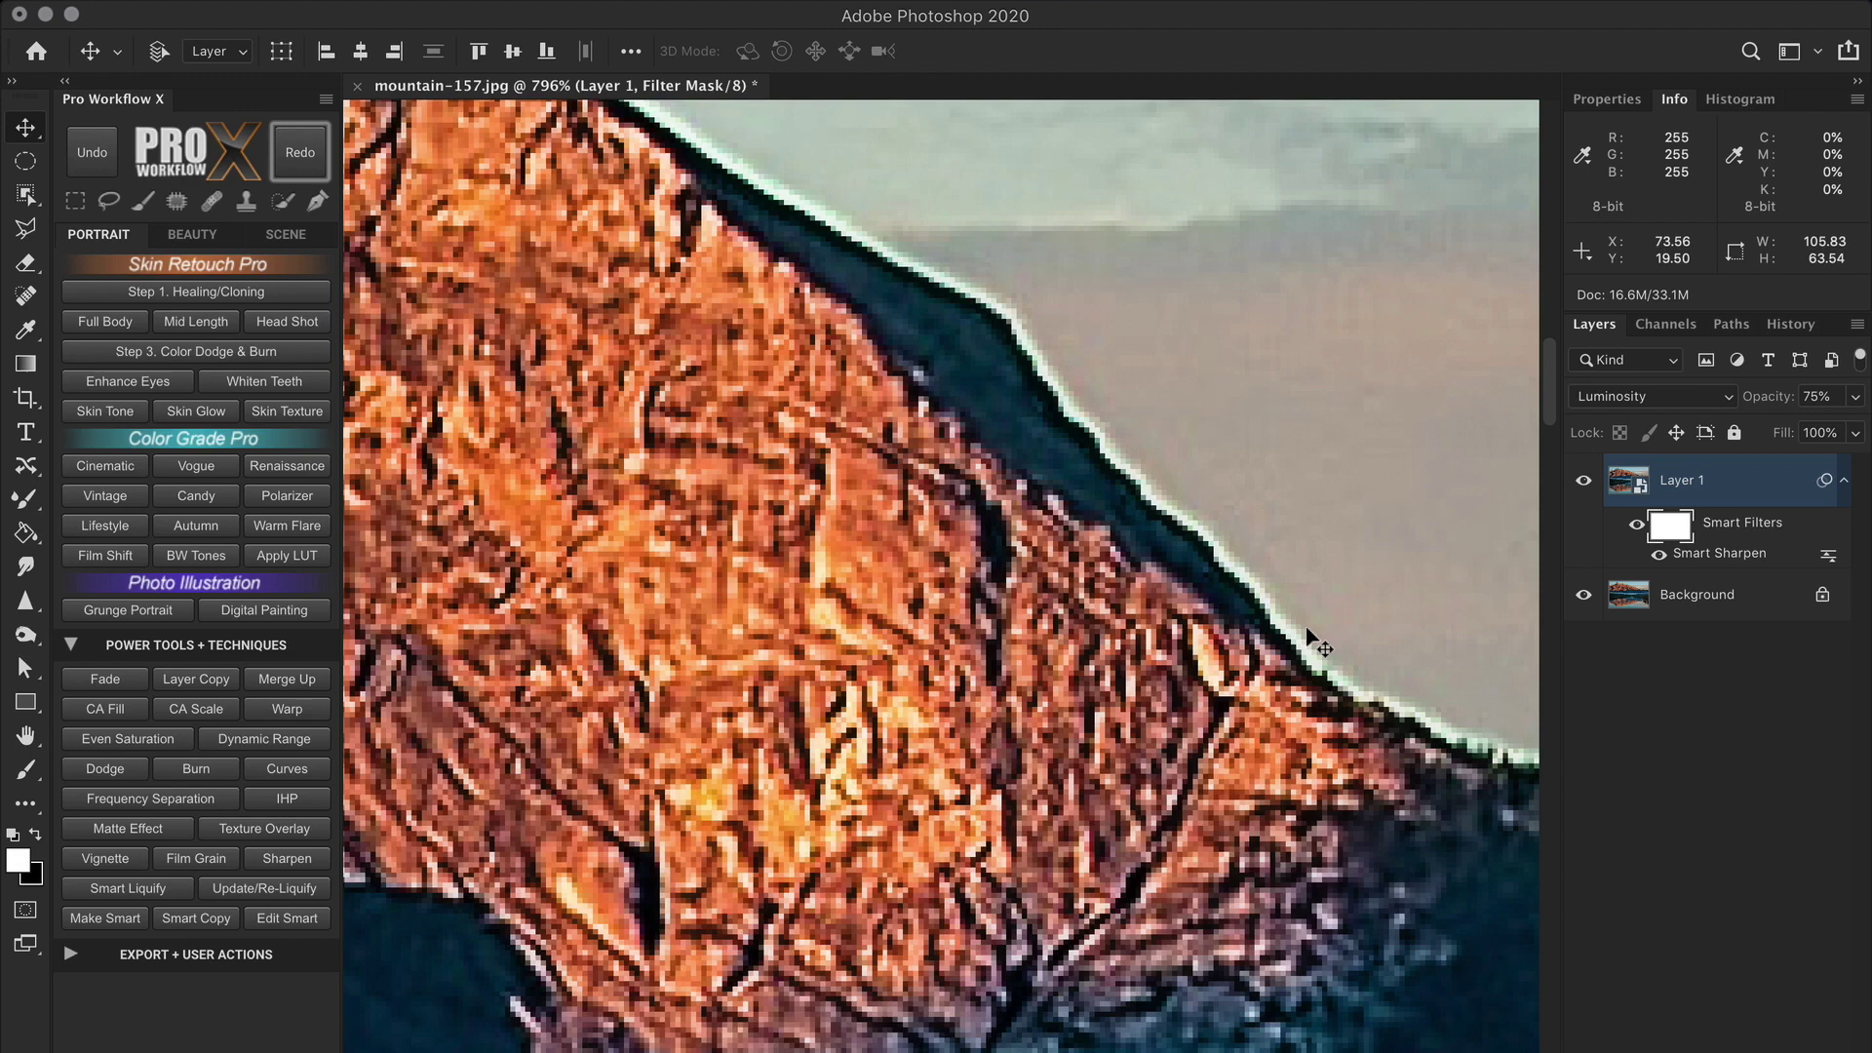
{"action": "key", "text": "super+BackSpace"}
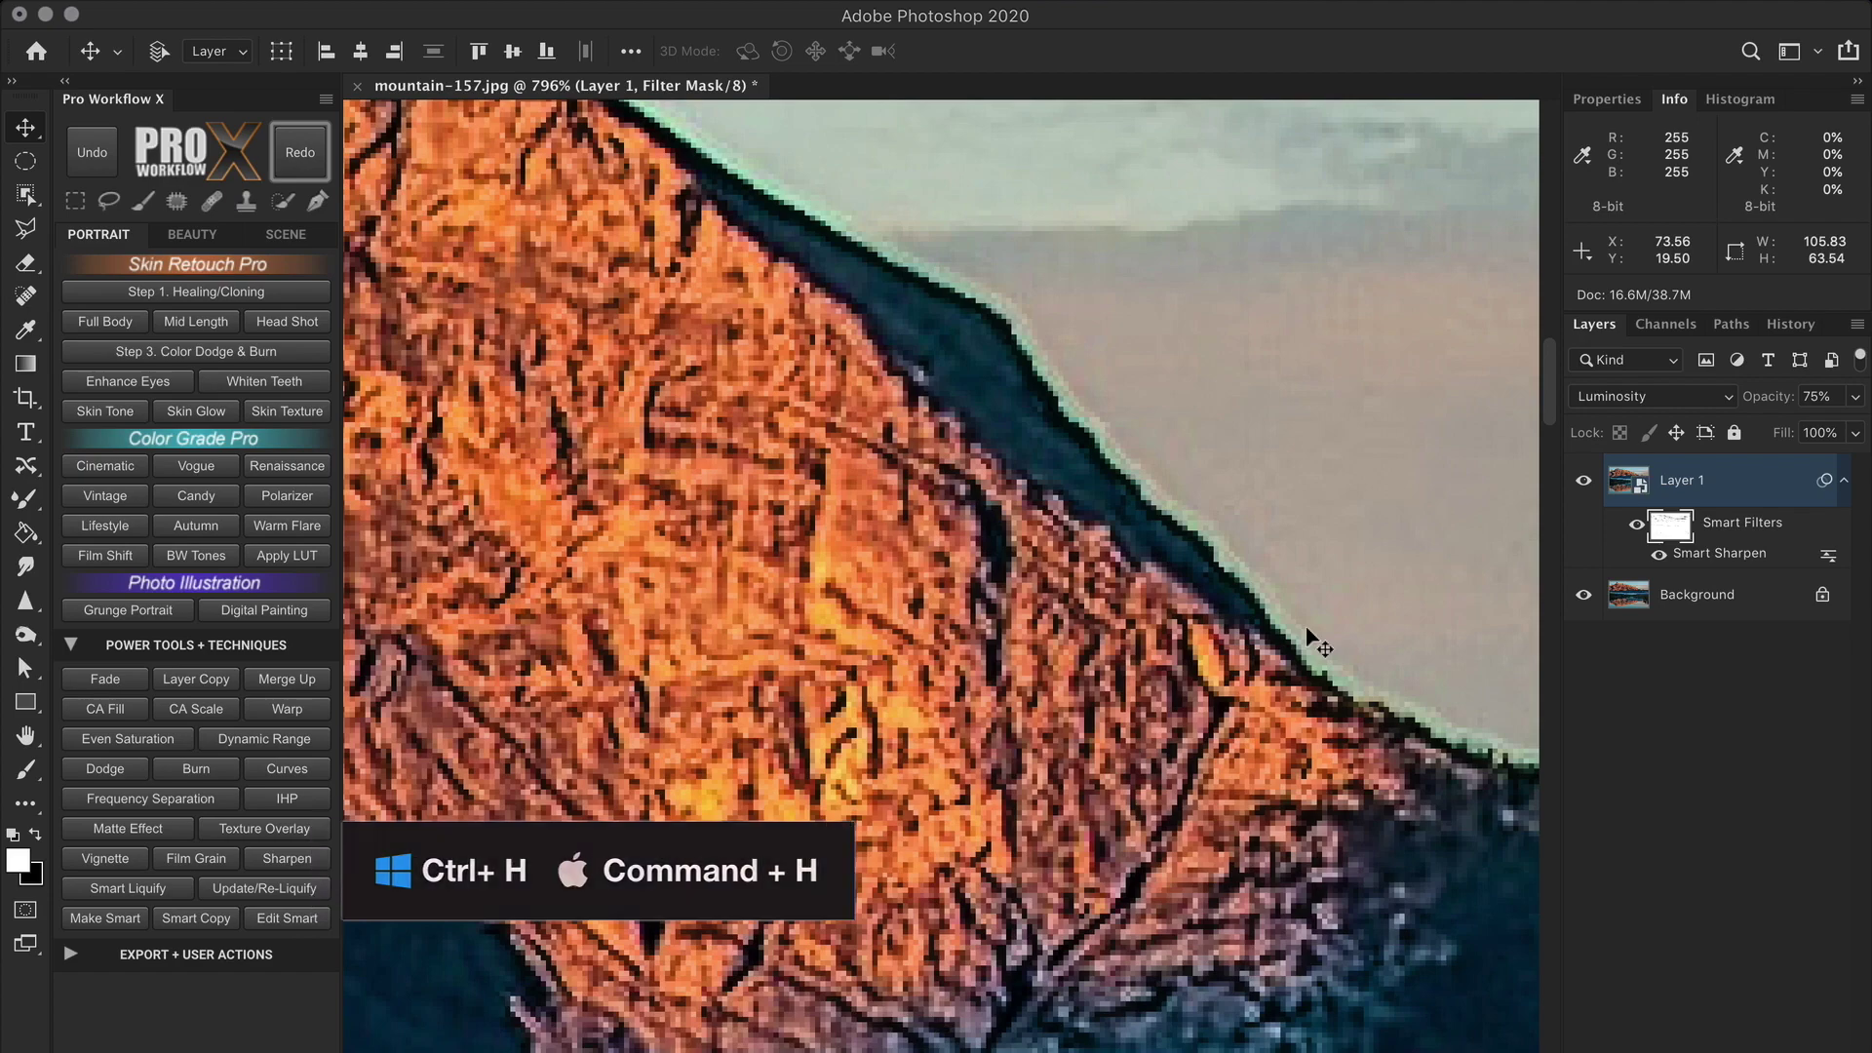
{"action": "key", "text": "super+h"}
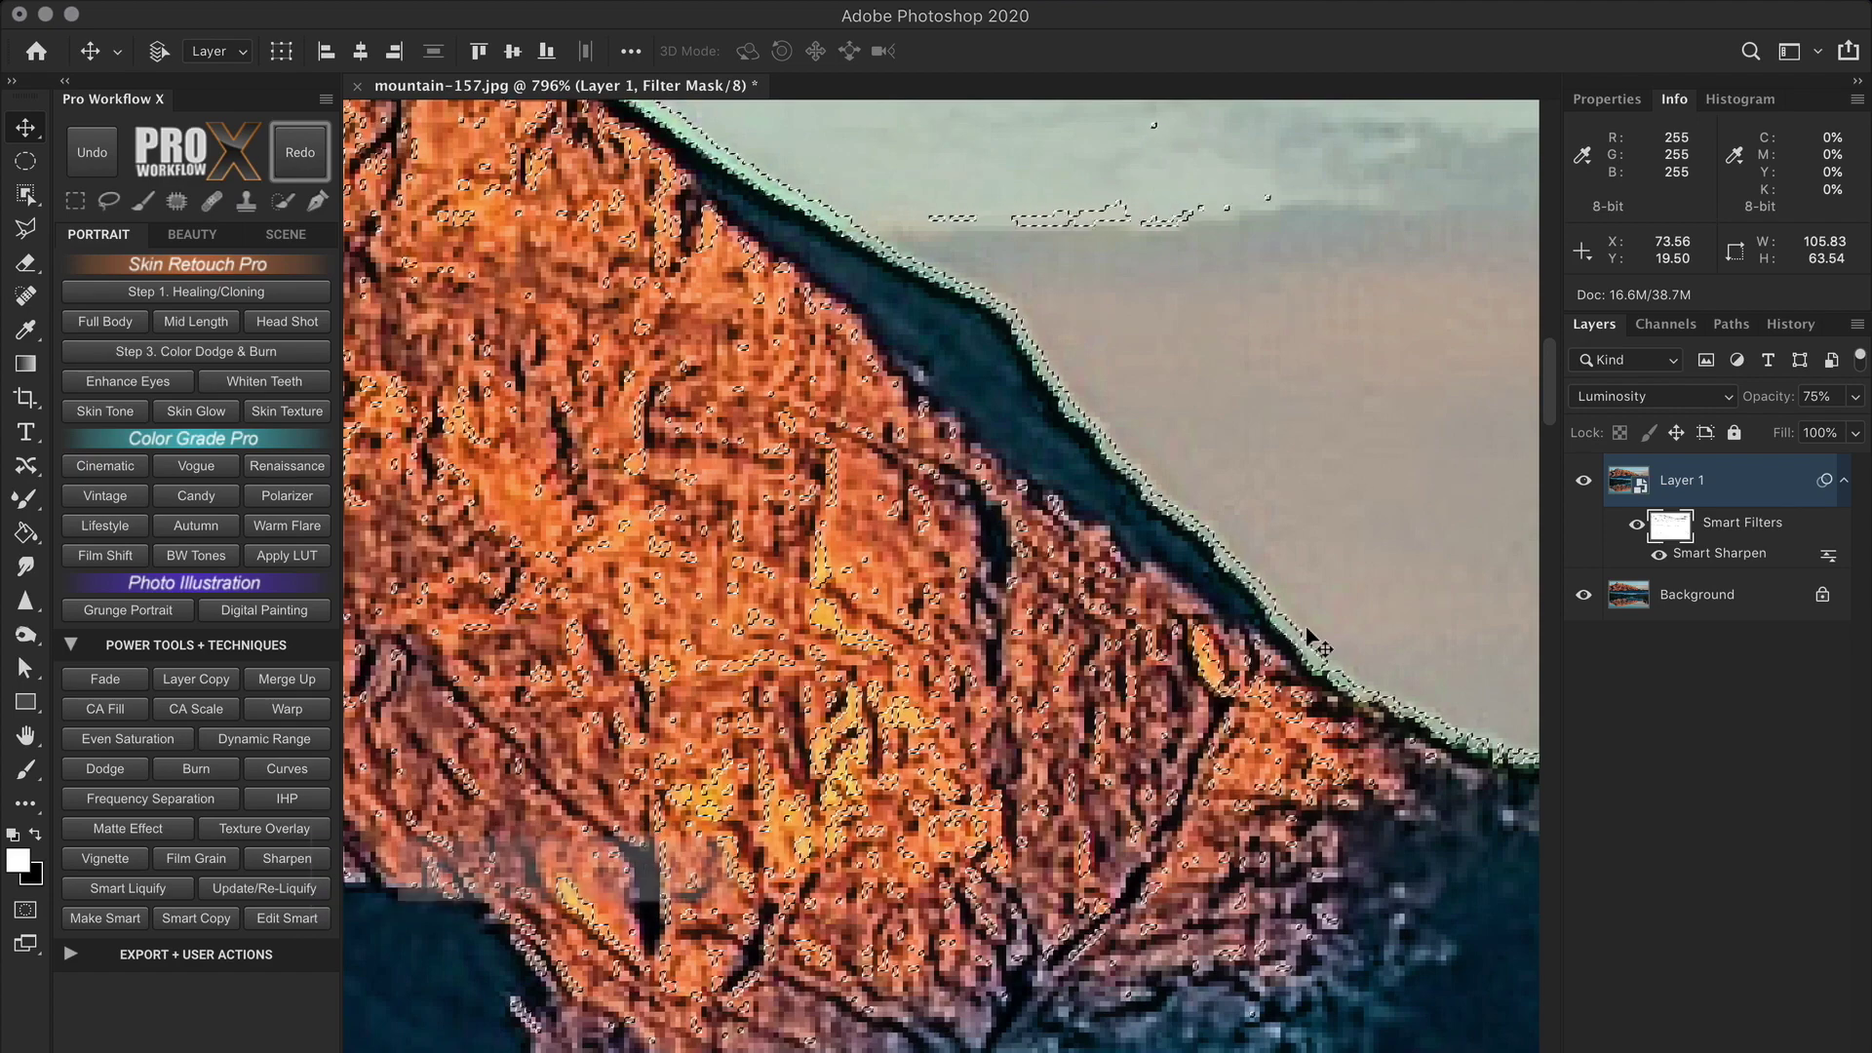
{"action": "key", "text": "super+d"}
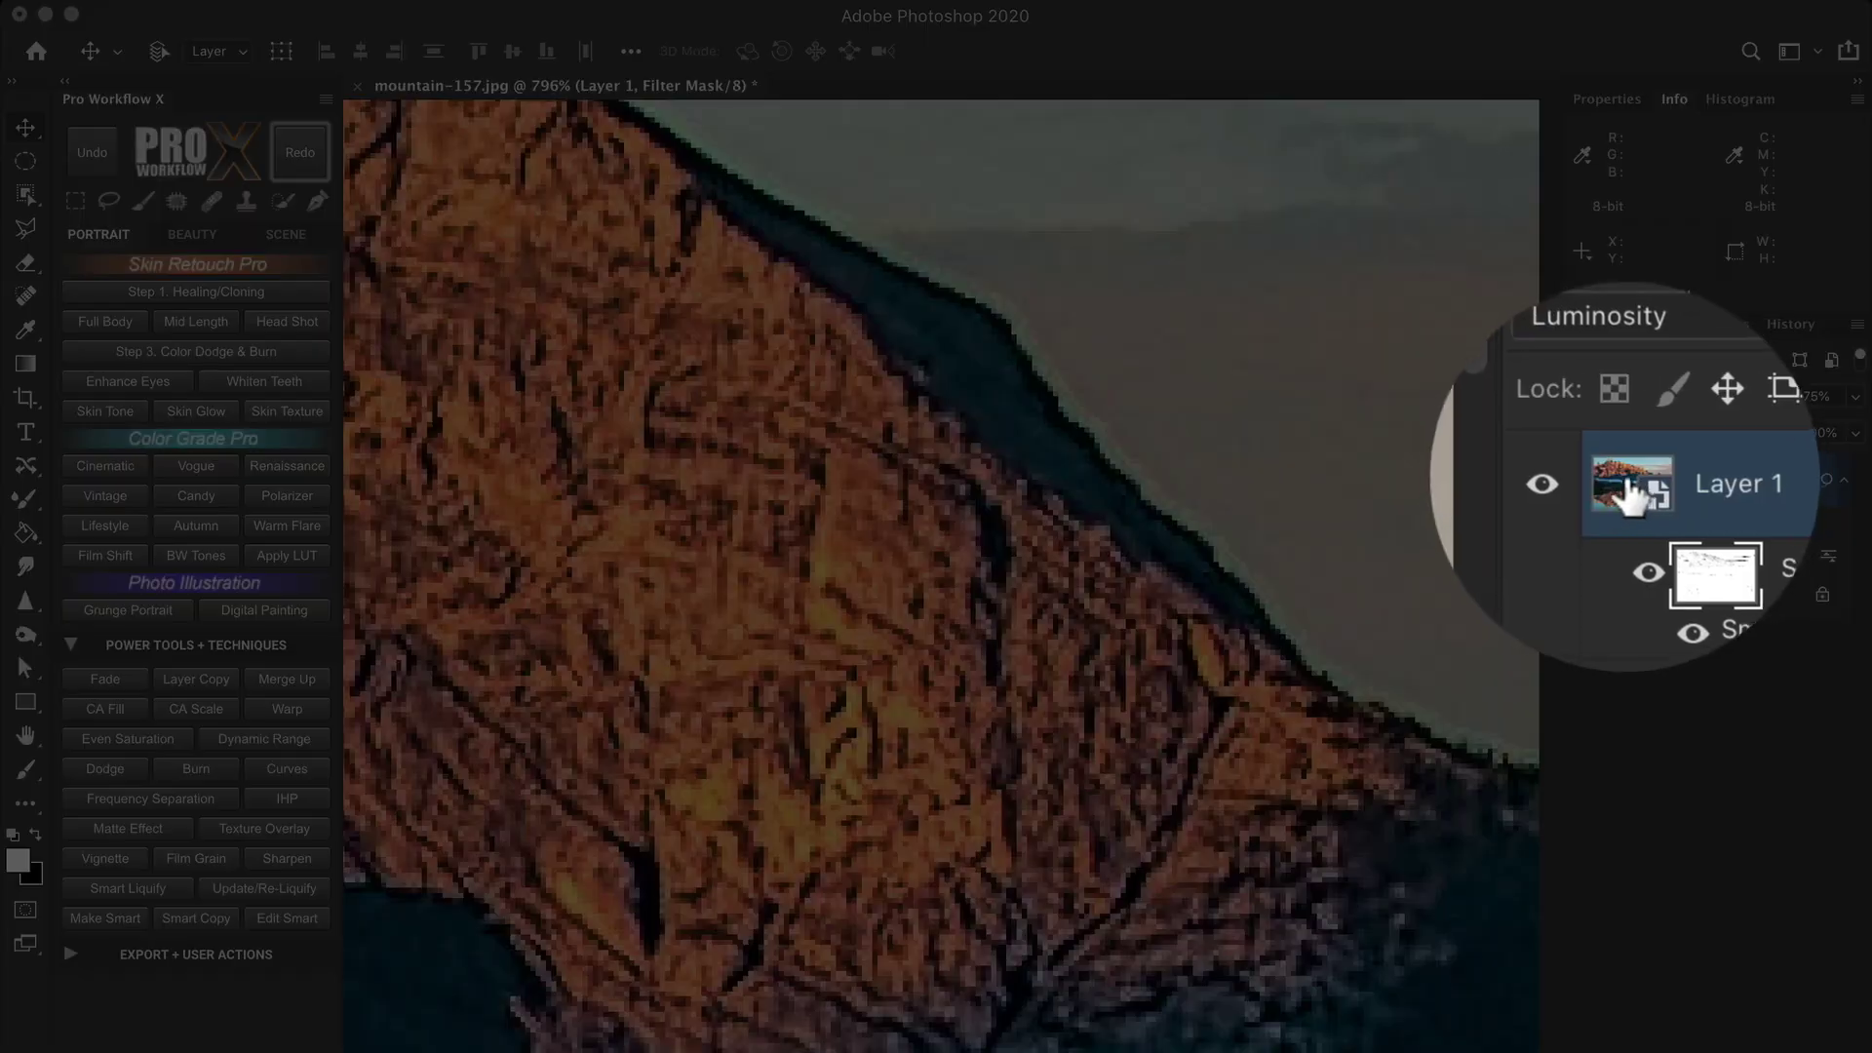
From Layer 1, select Shadows with Color Range at Range 11 and Fuzziness 12.
{"action": "left_click", "coordinate": [1628, 481]}
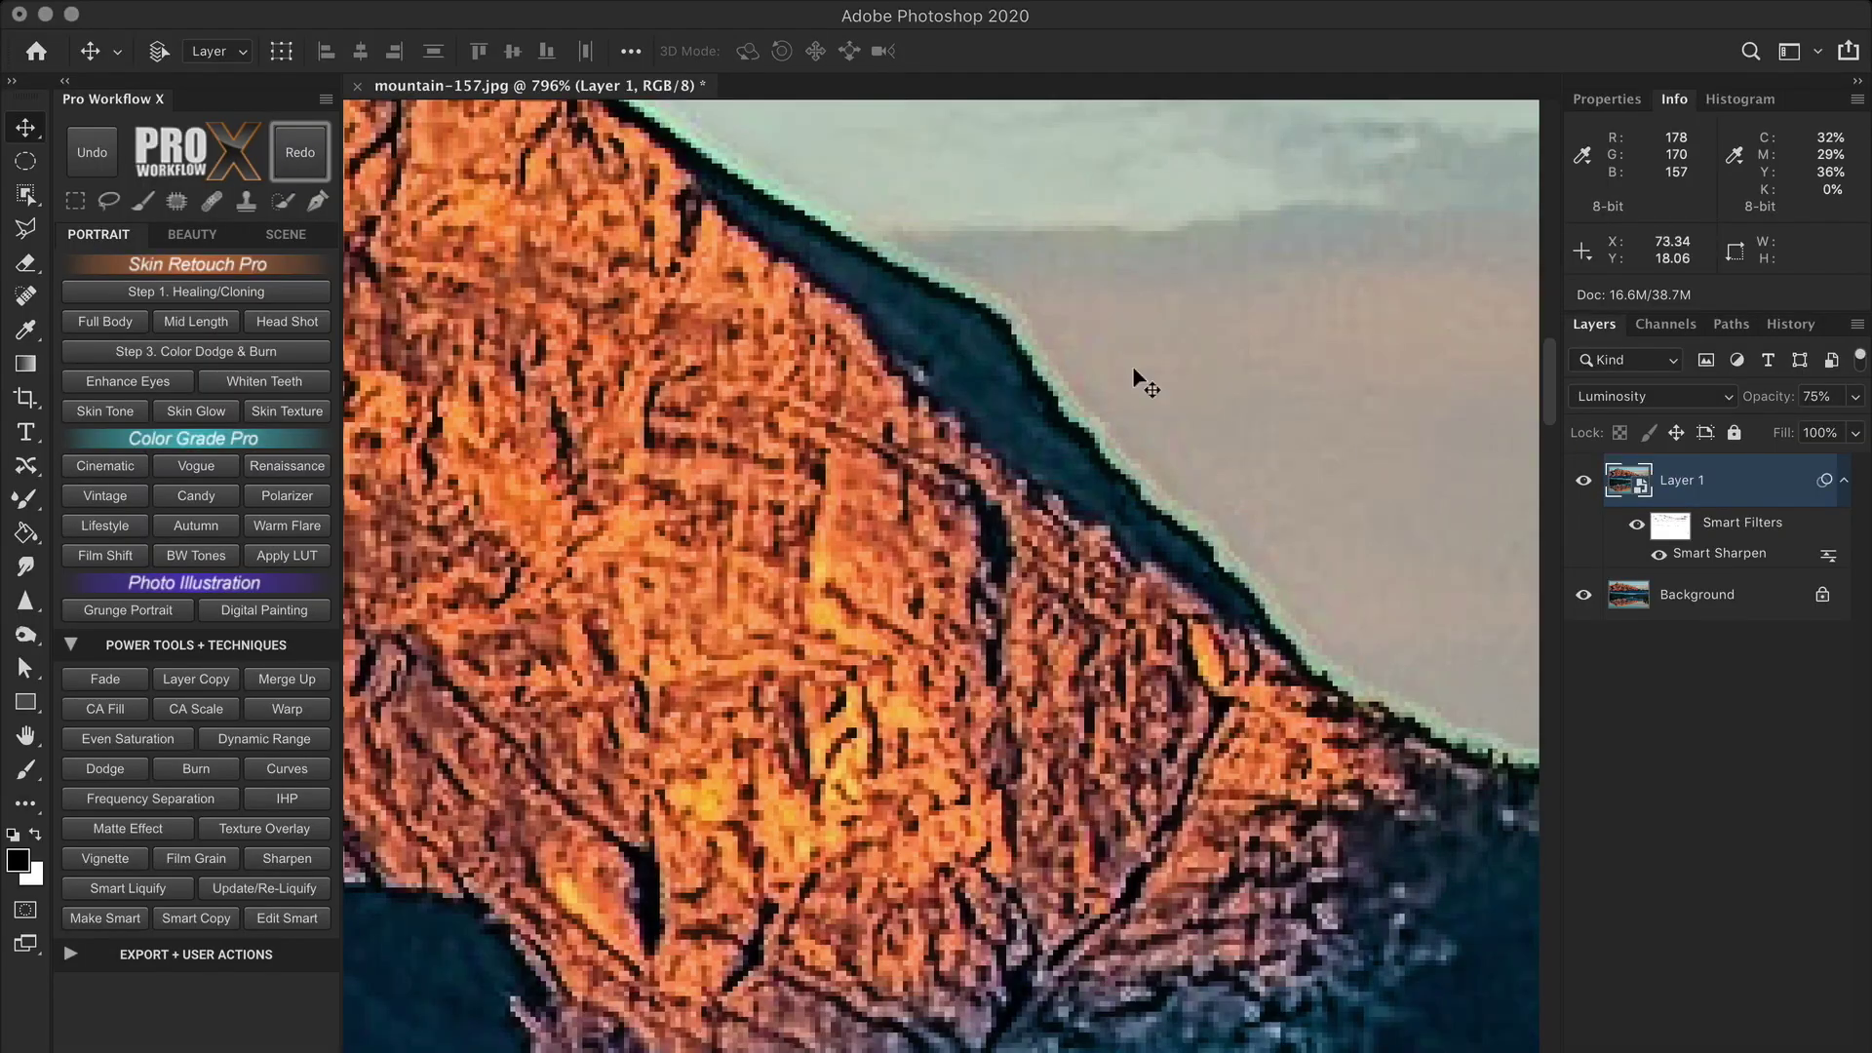
{"action": "left_click", "coordinate": [556, 3]}
{"action": "left_click", "coordinate": [624, 245]}
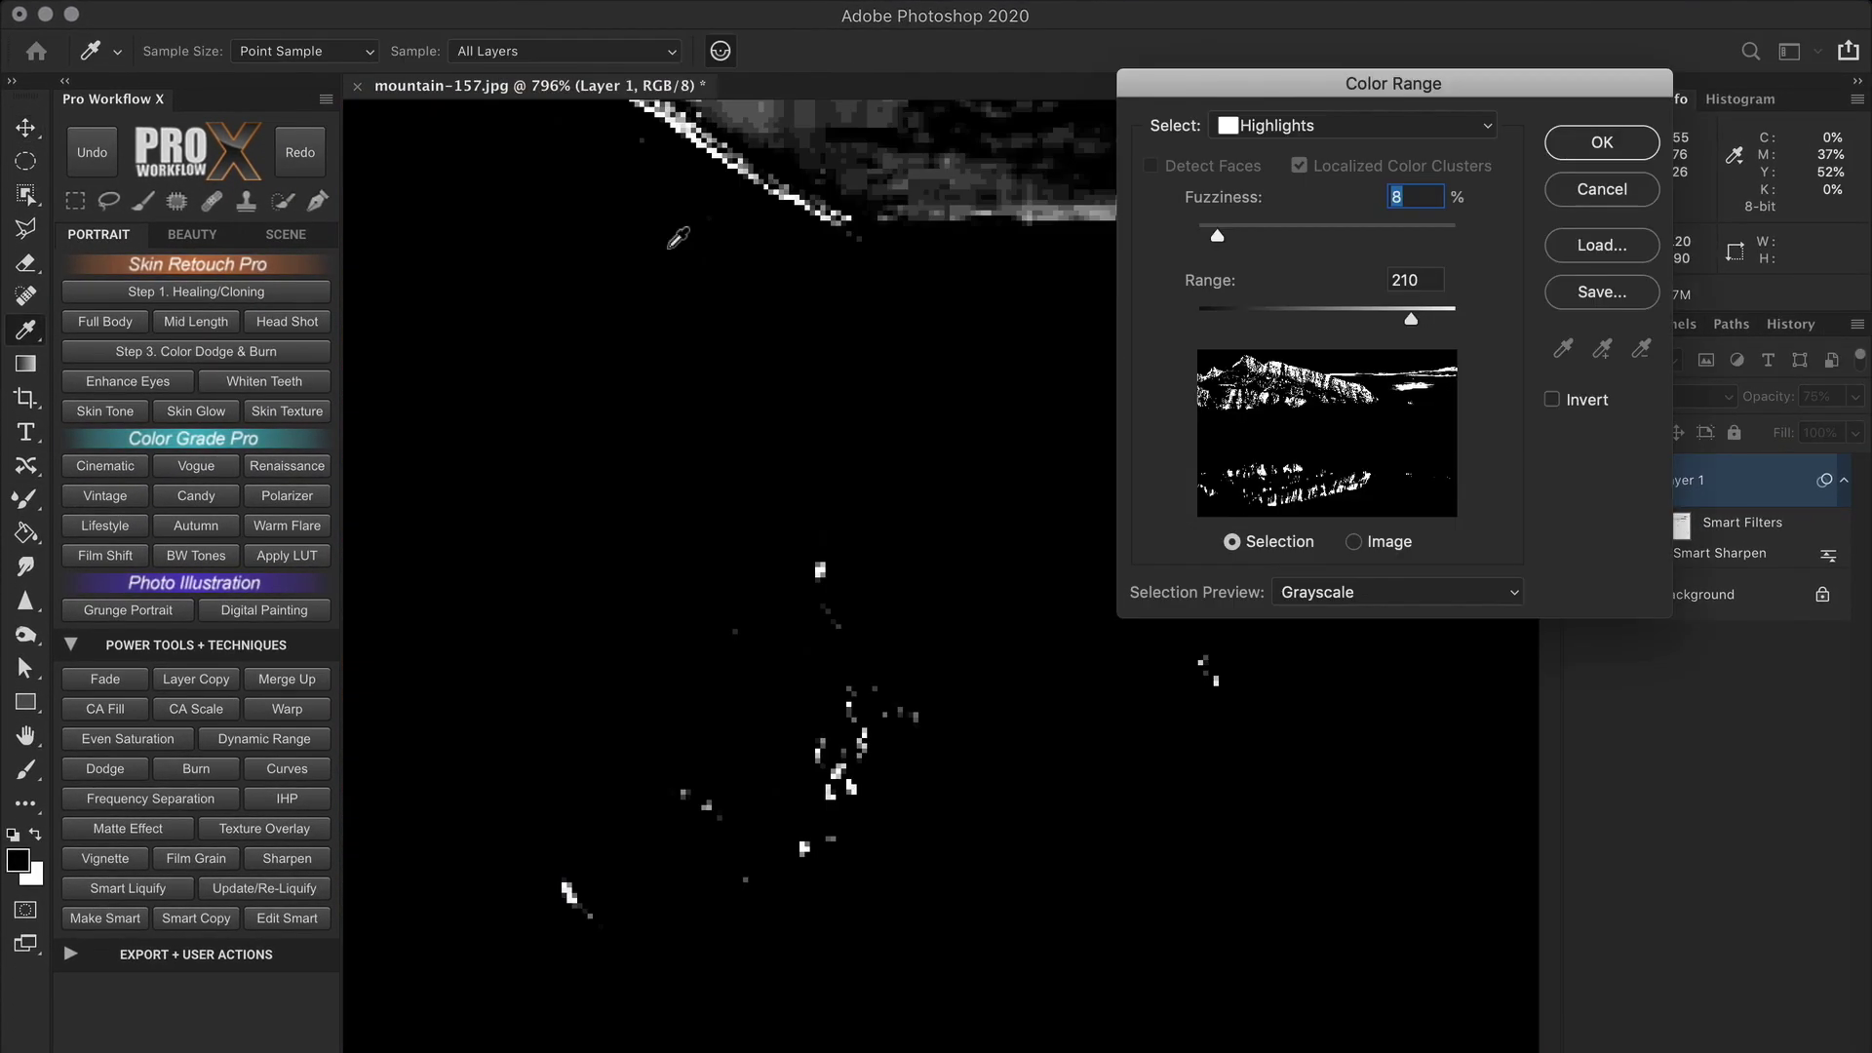
{"action": "left_click", "coordinate": [1331, 124]}
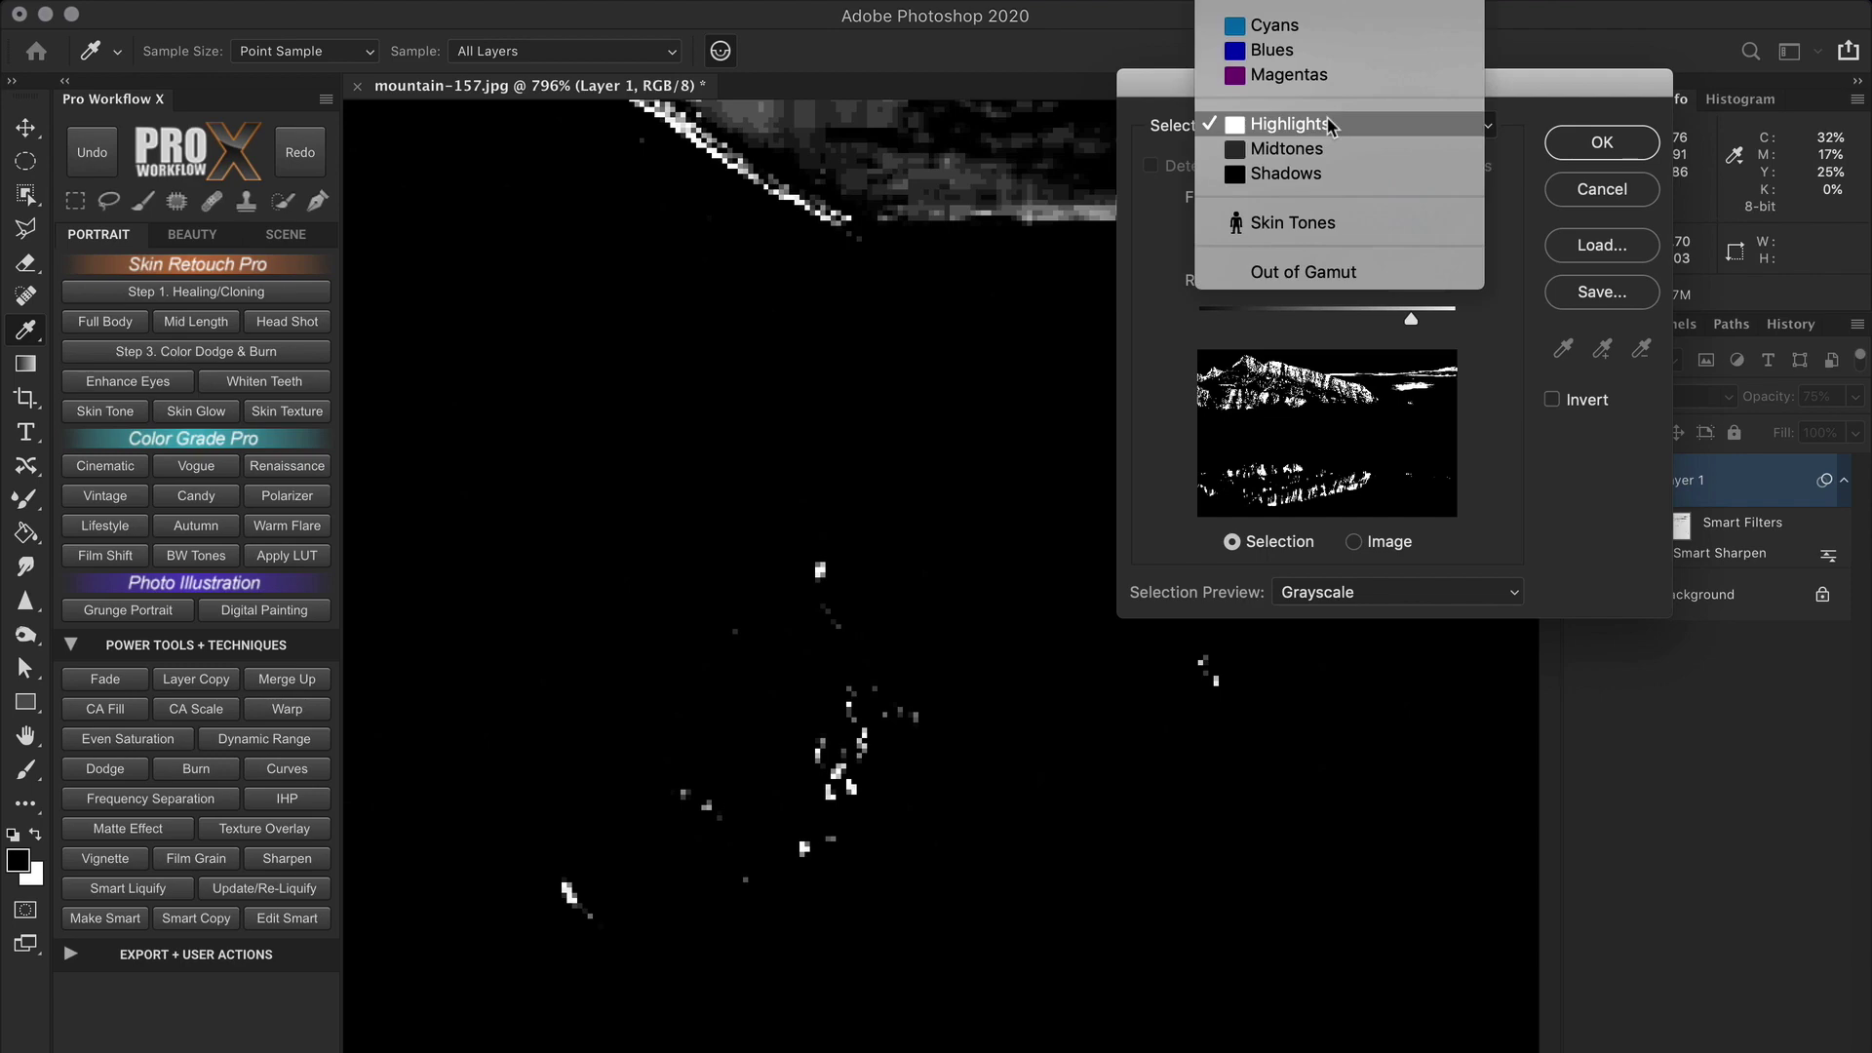
{"action": "left_click", "coordinate": [1332, 178]}
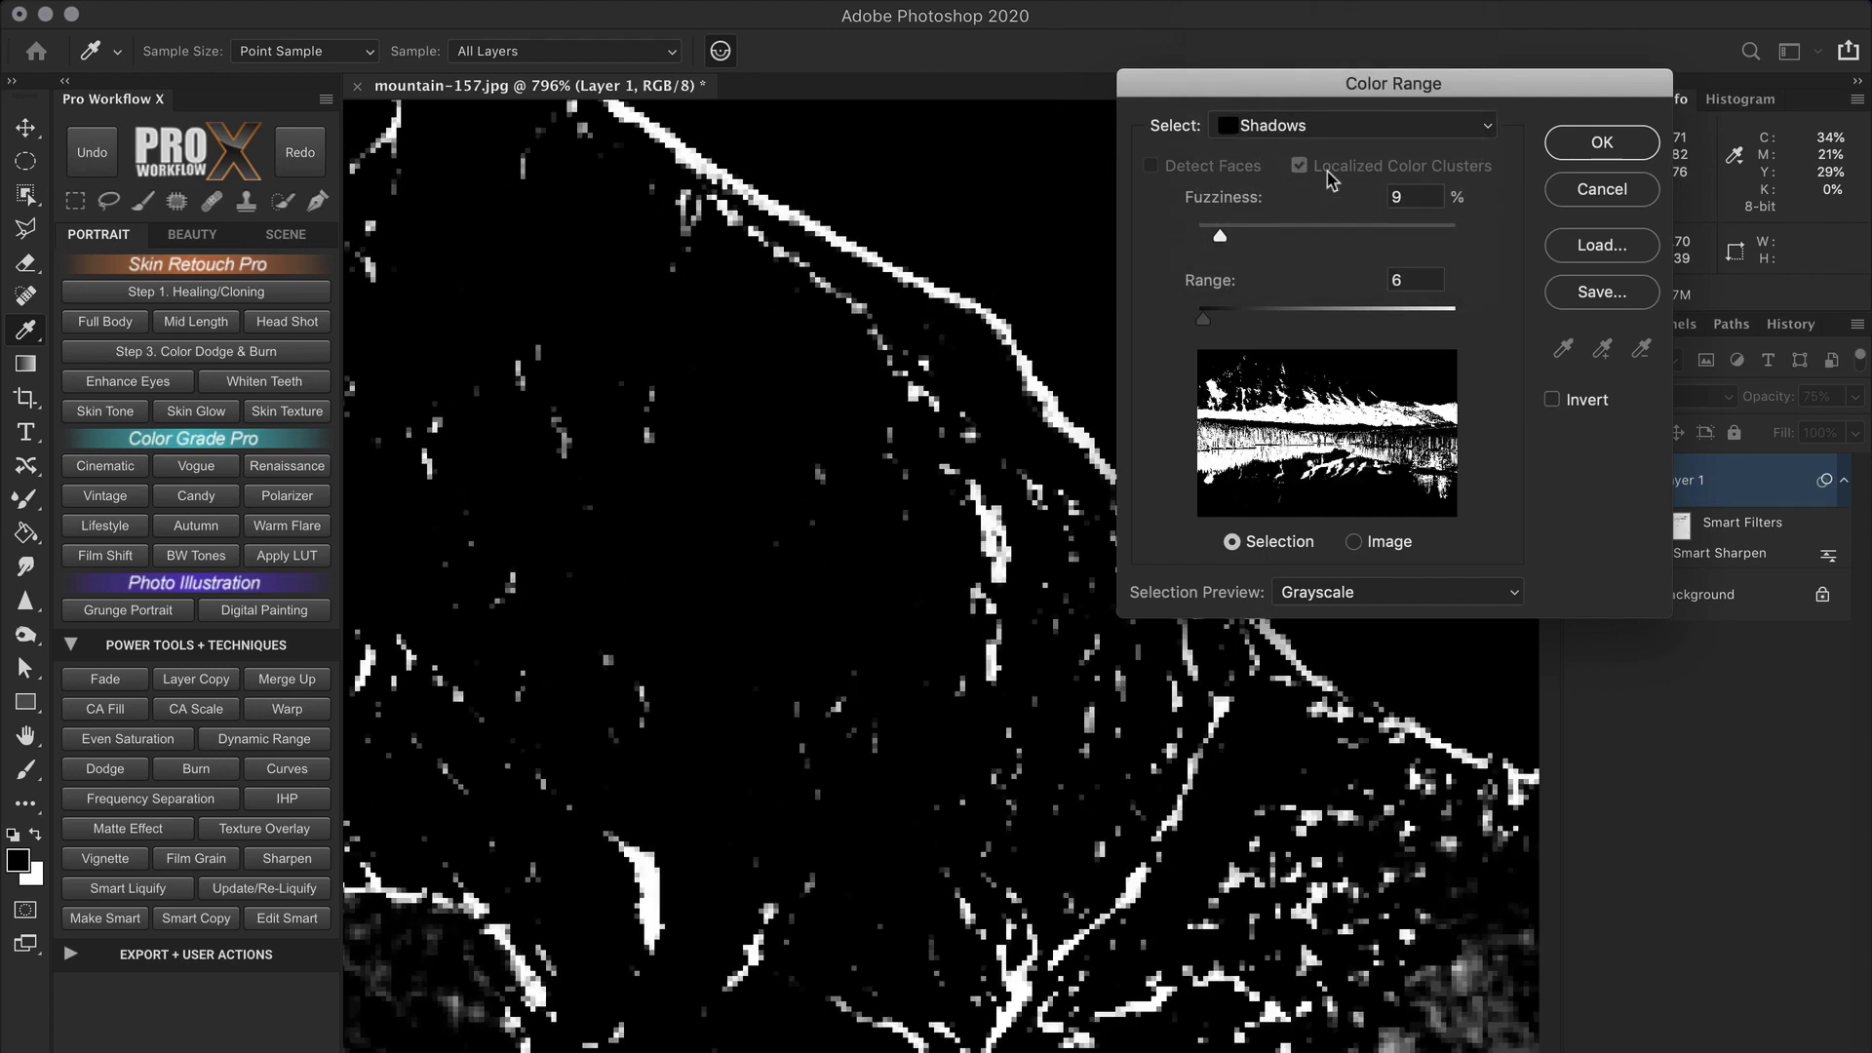
{"action": "left_click_drag", "start_coordinate": [1201, 319], "coordinate": [1209, 327]}
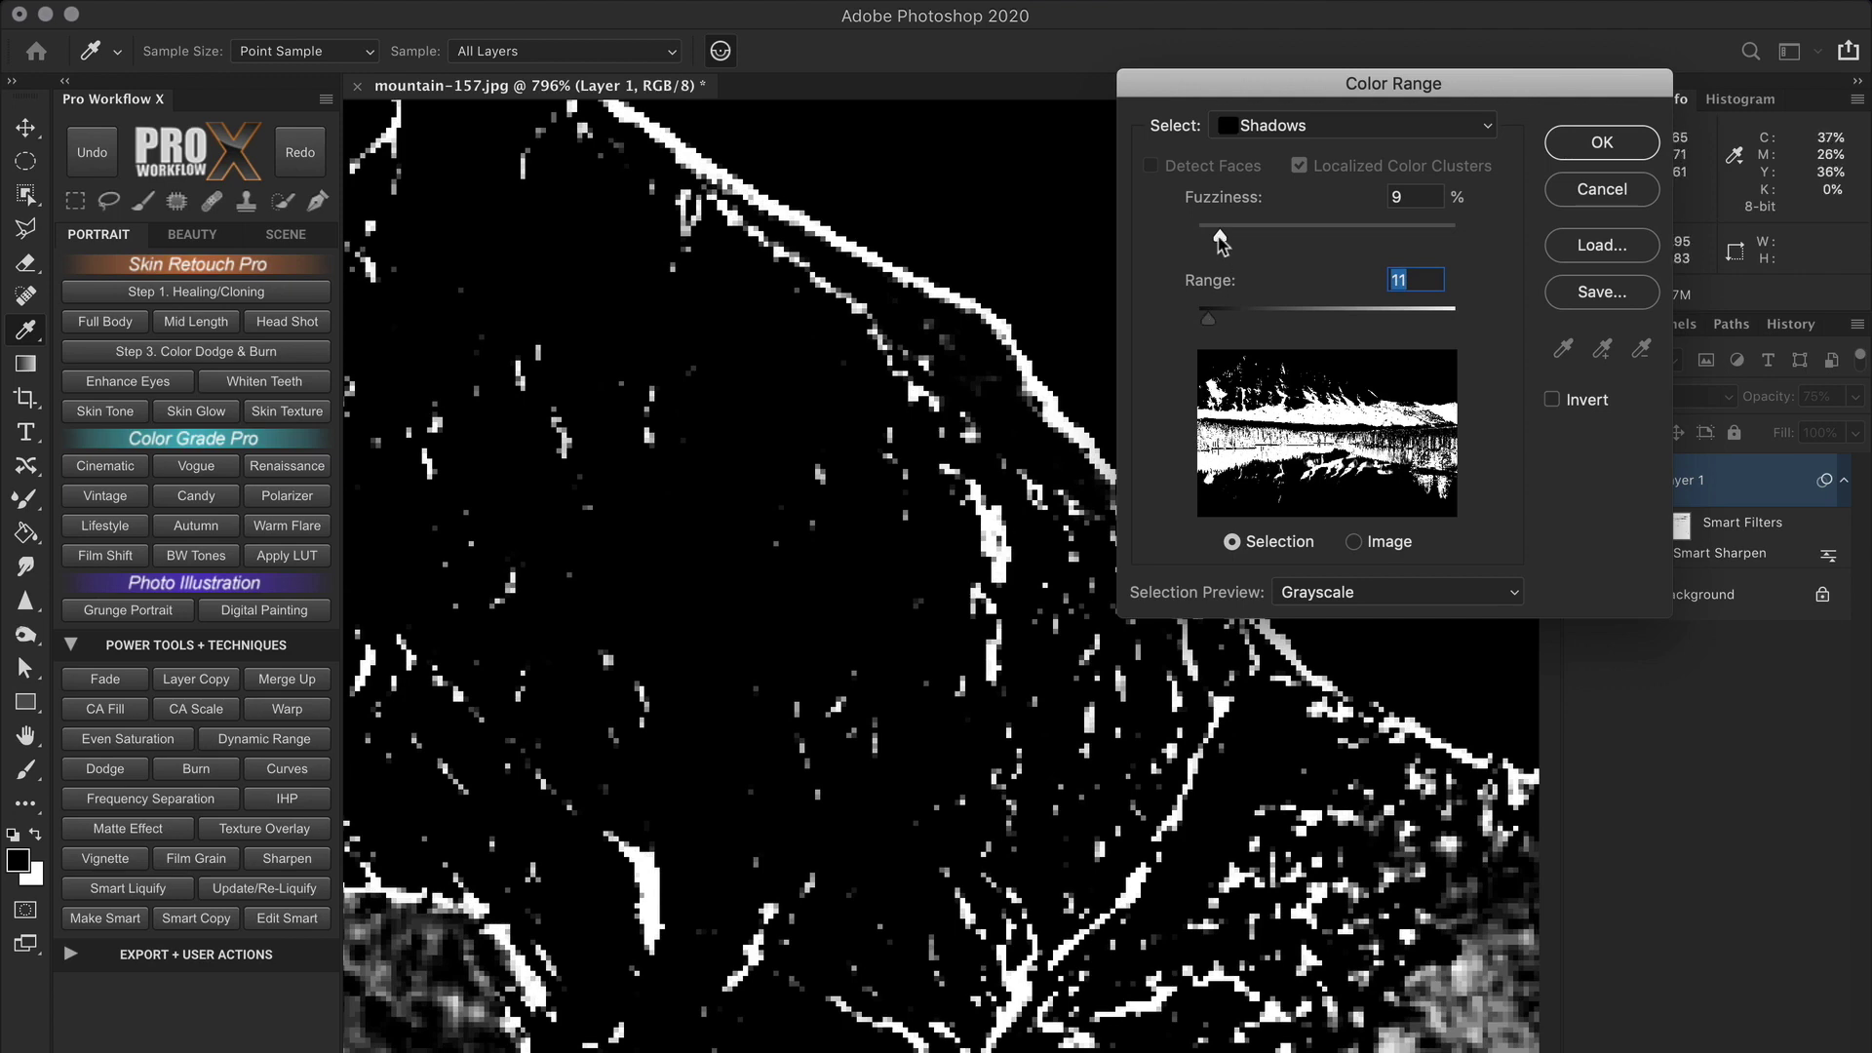
{"action": "left_click_drag", "start_coordinate": [1218, 236], "coordinate": [1227, 243]}
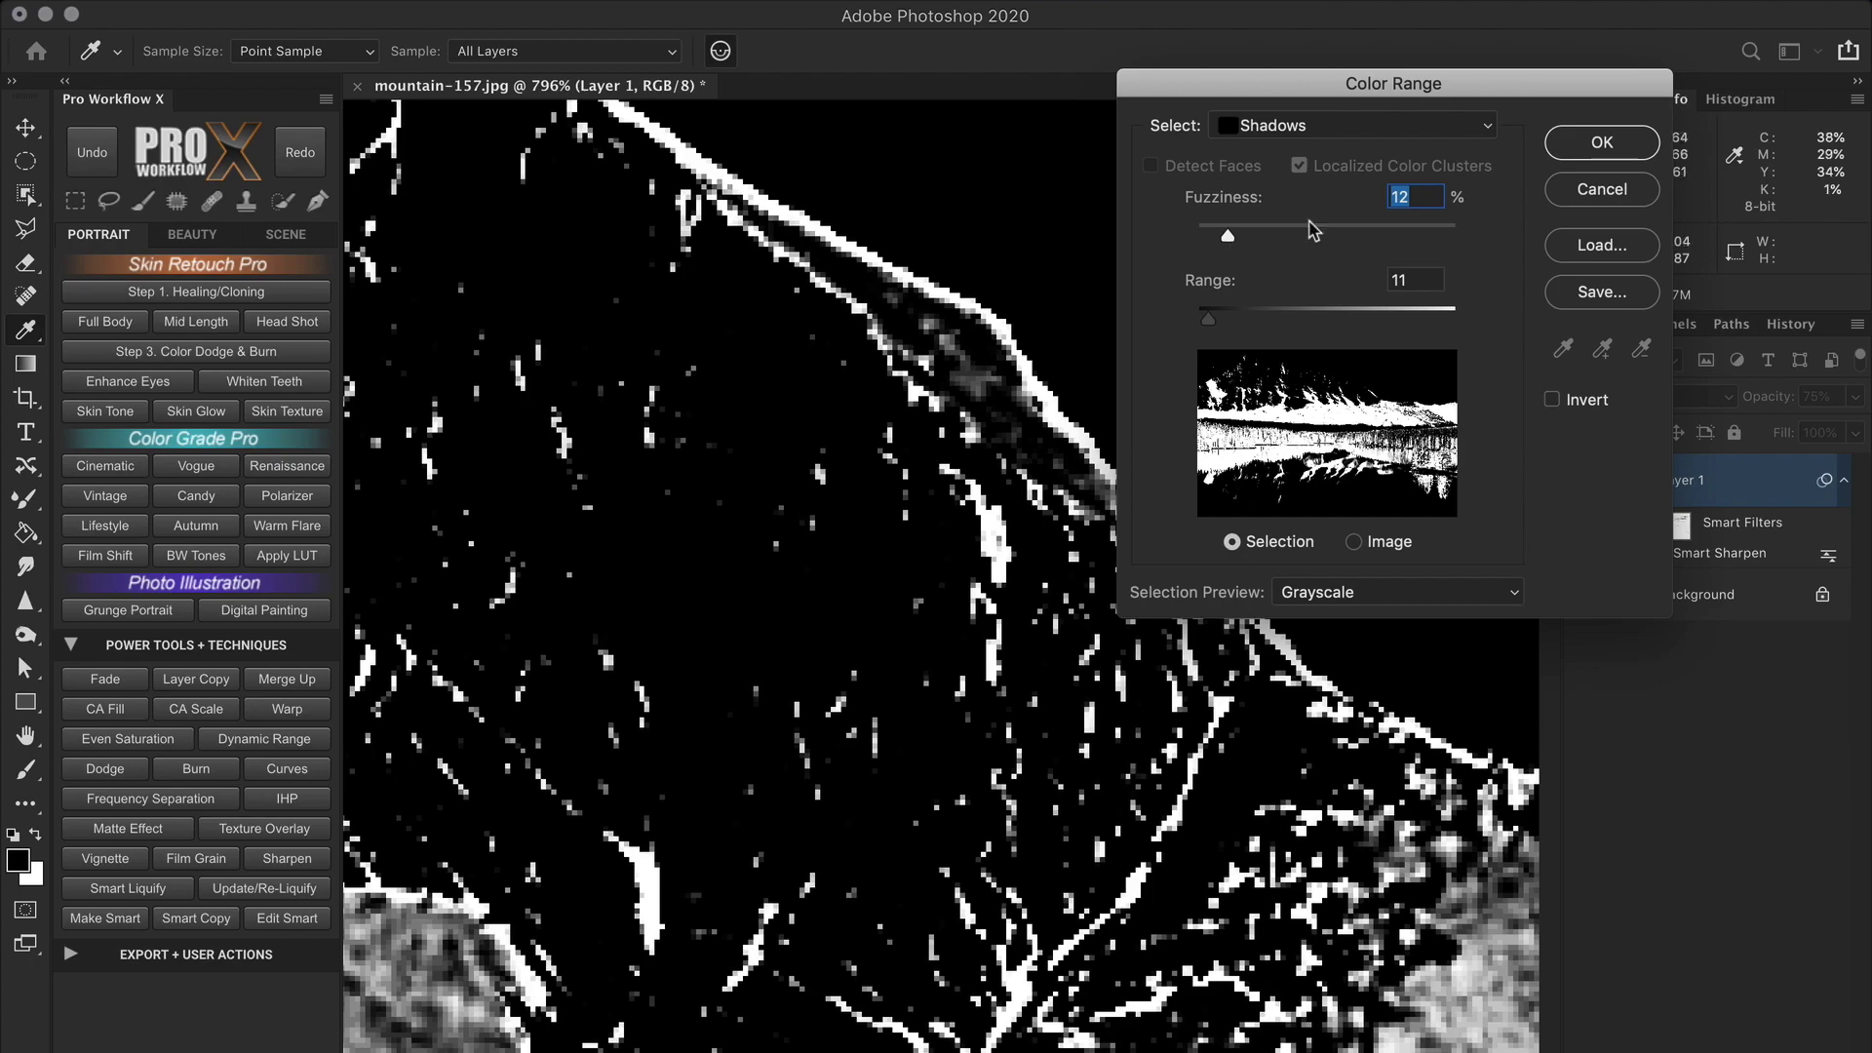
{"action": "left_click", "coordinate": [1560, 154]}
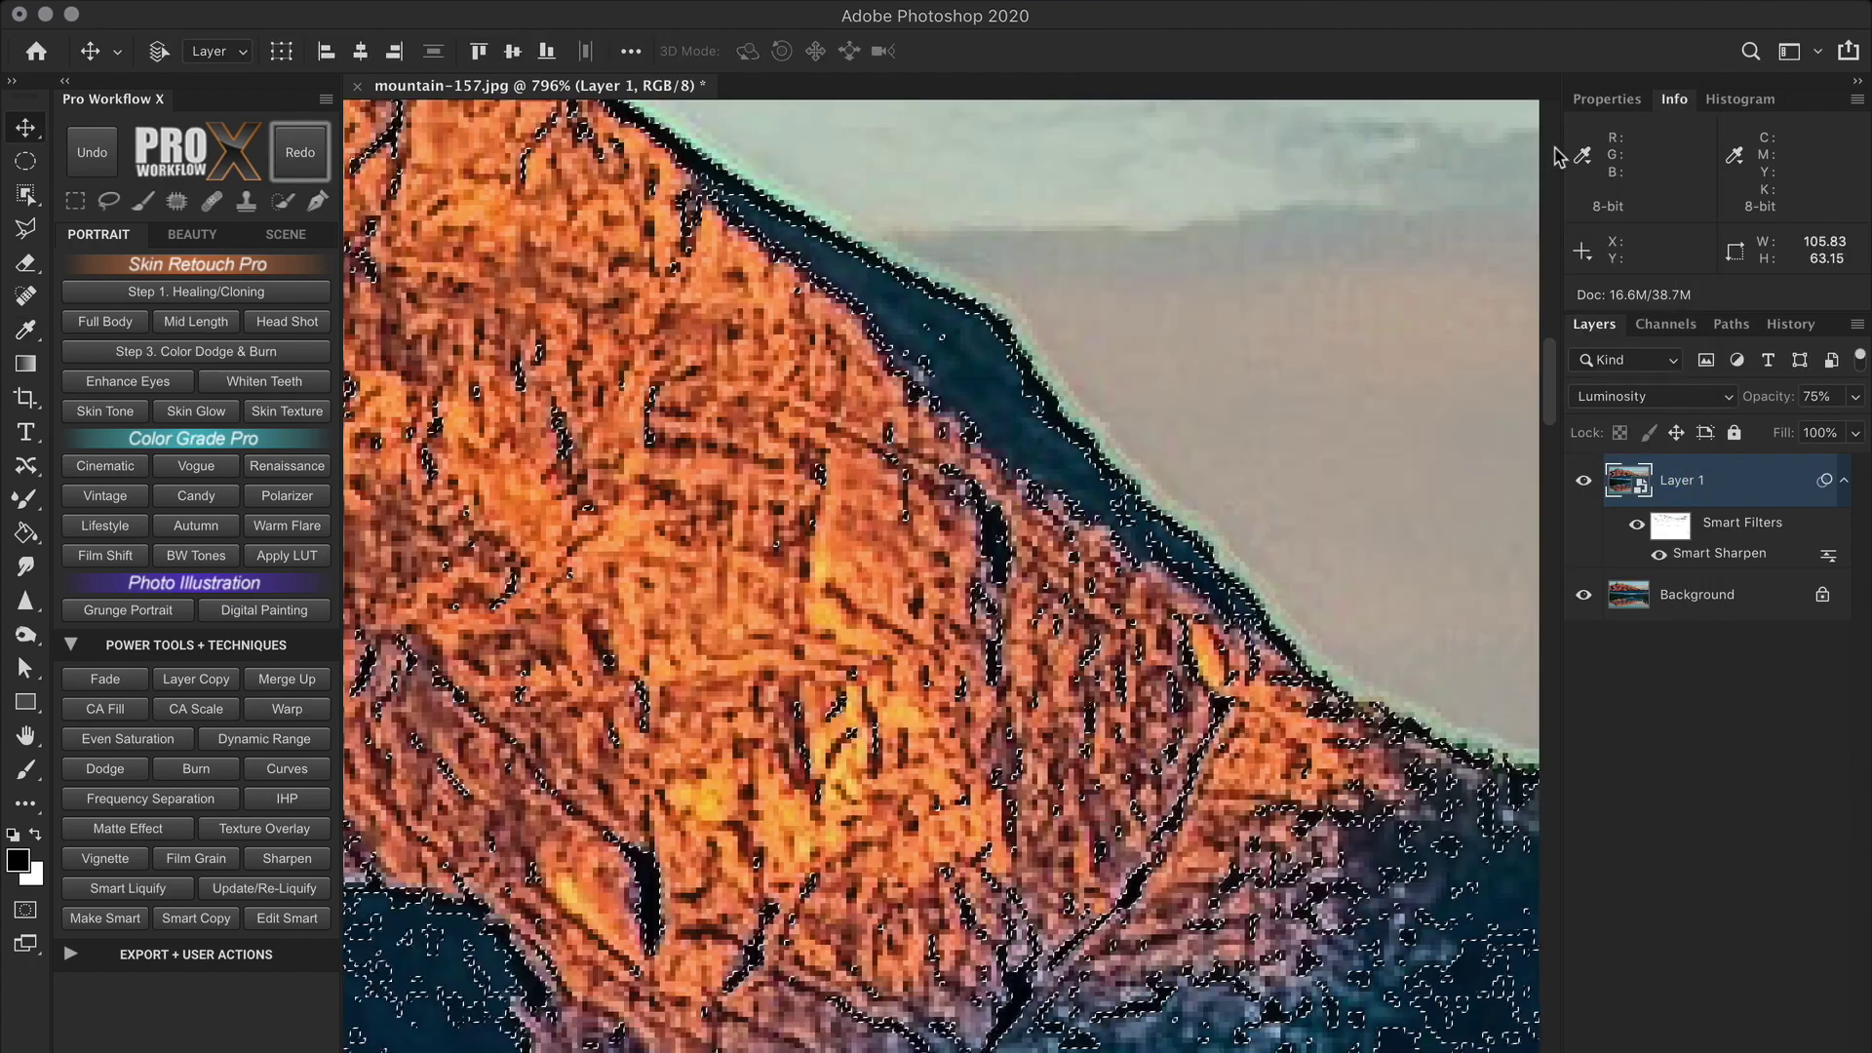
{"action": "left_click", "coordinate": [1679, 532]}
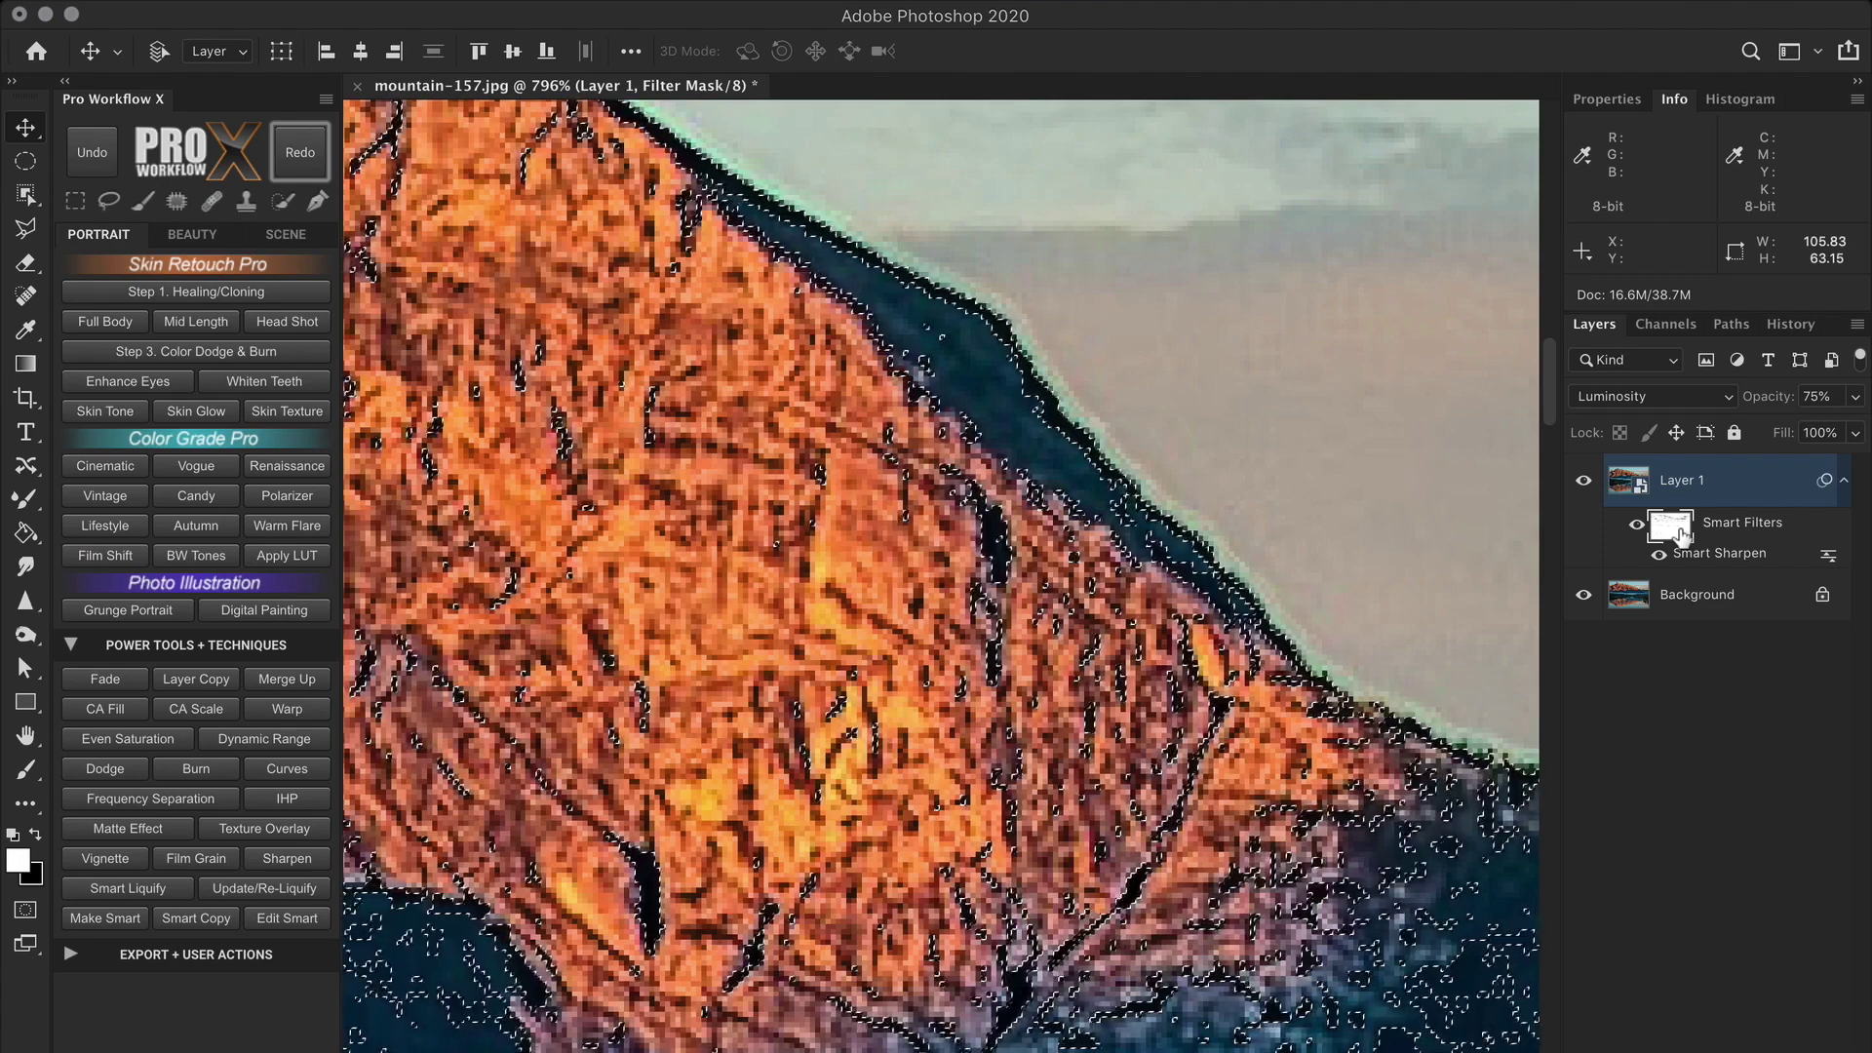
Mask sharpening out of the selected shadows, deselect, and zoom out to the whole cliff.
{"action": "key", "text": "Delete"}
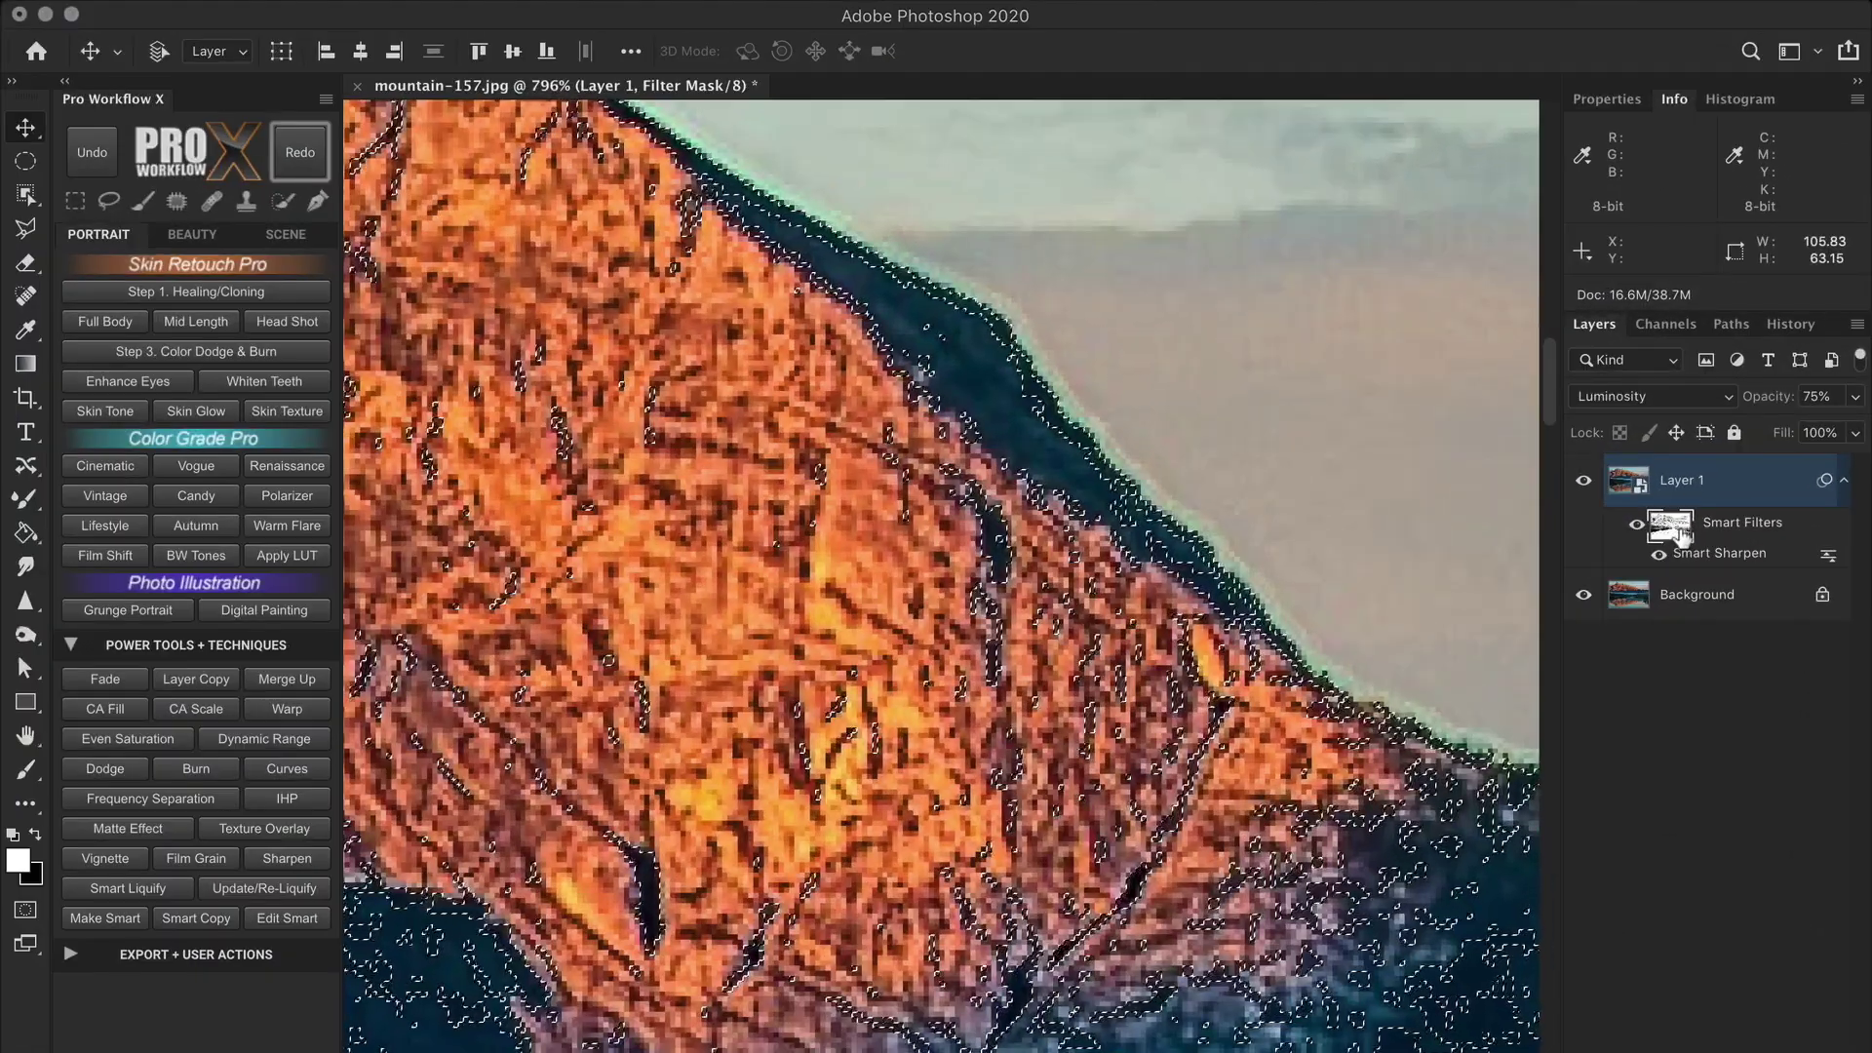
{"action": "key", "text": "super+d"}
{"action": "left_click_drag", "start_coordinate": [1275, 556], "coordinate": [1110, 558]}
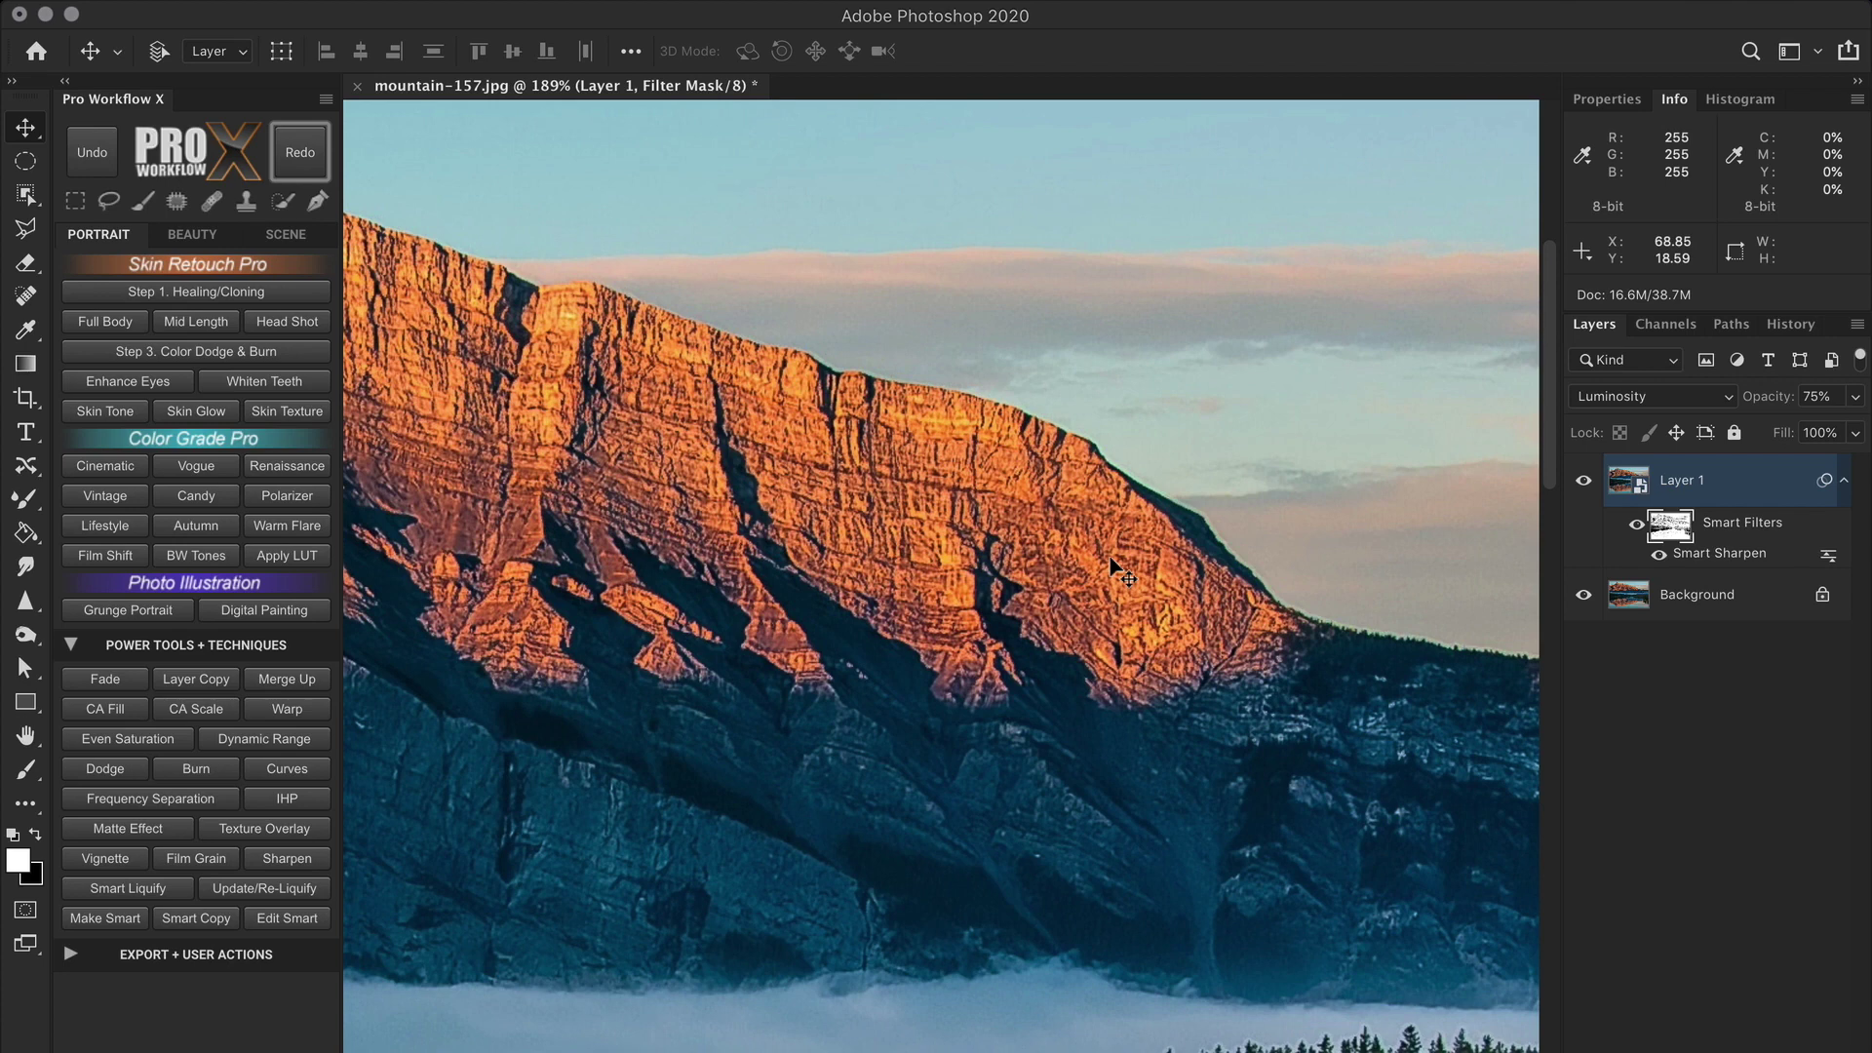
Toggle the filter mask and Layer 1 visibility to compare with the original.
{"action": "left_click", "coordinate": [1667, 529], "text": "shift"}
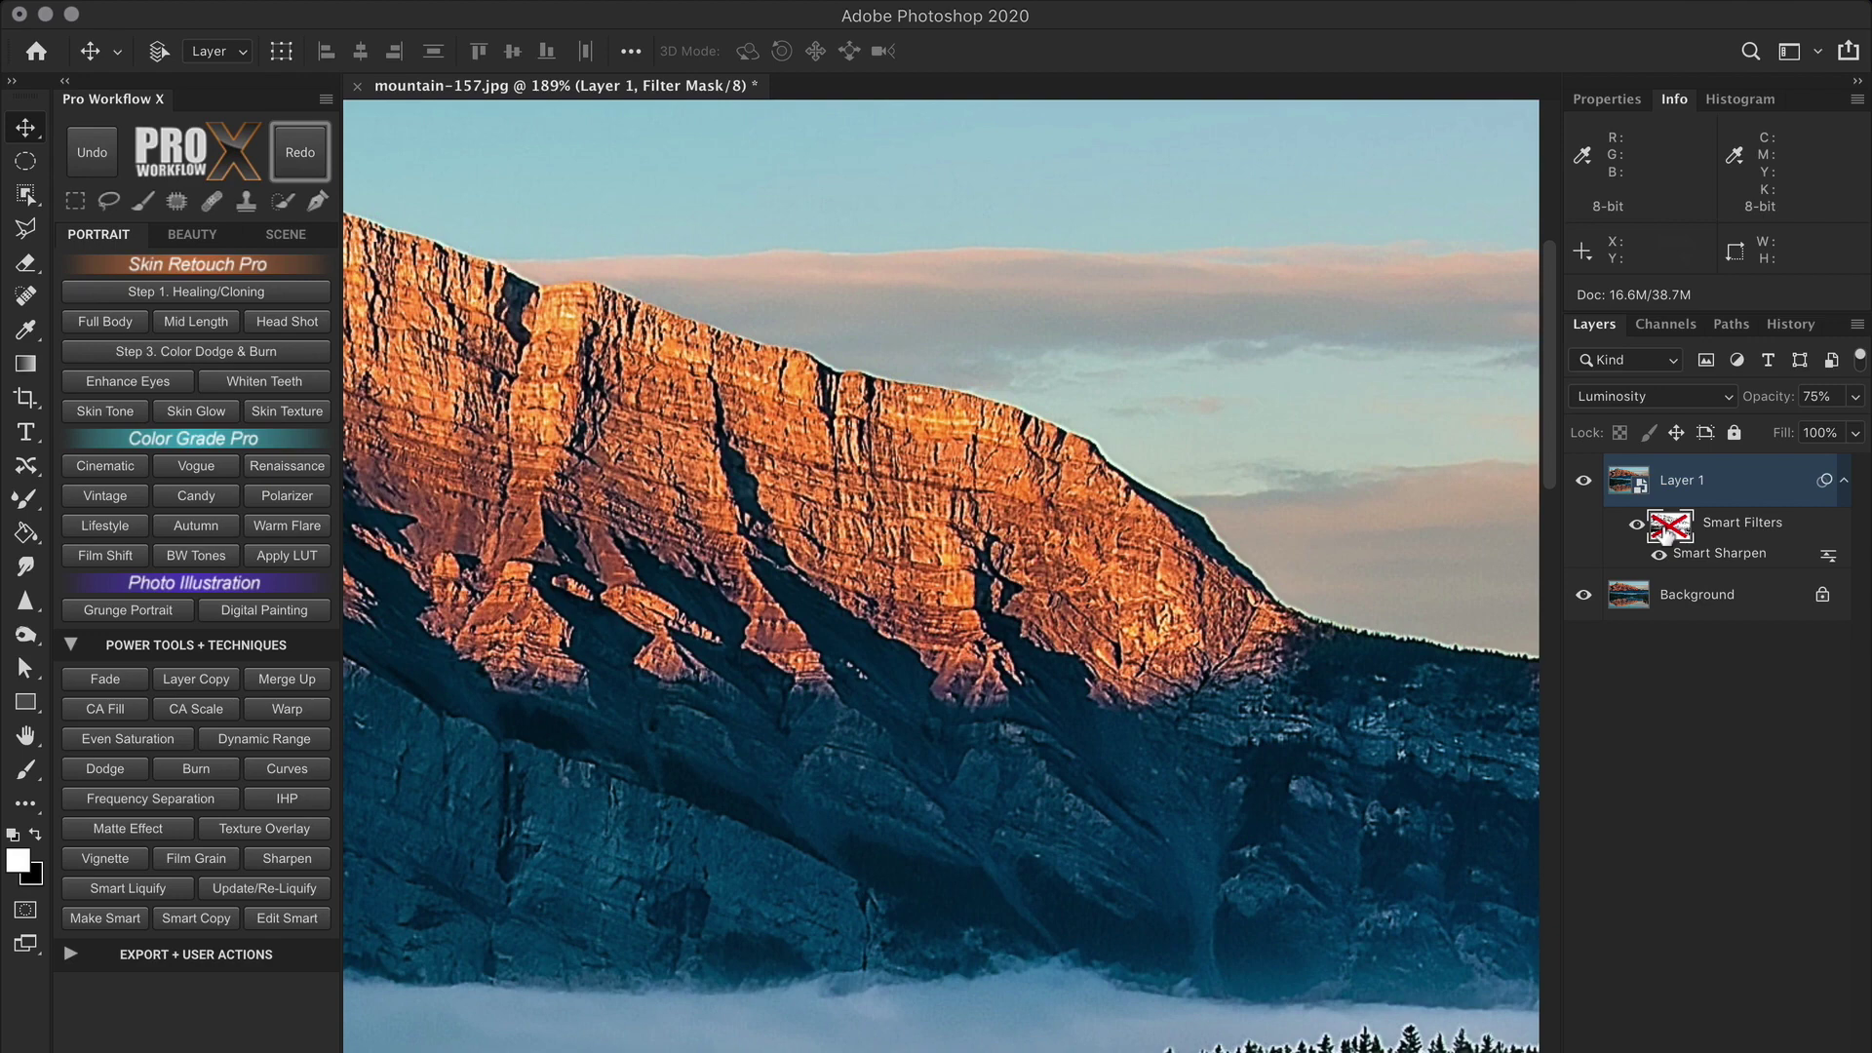
{"action": "left_click", "coordinate": [1667, 529], "text": "shift"}
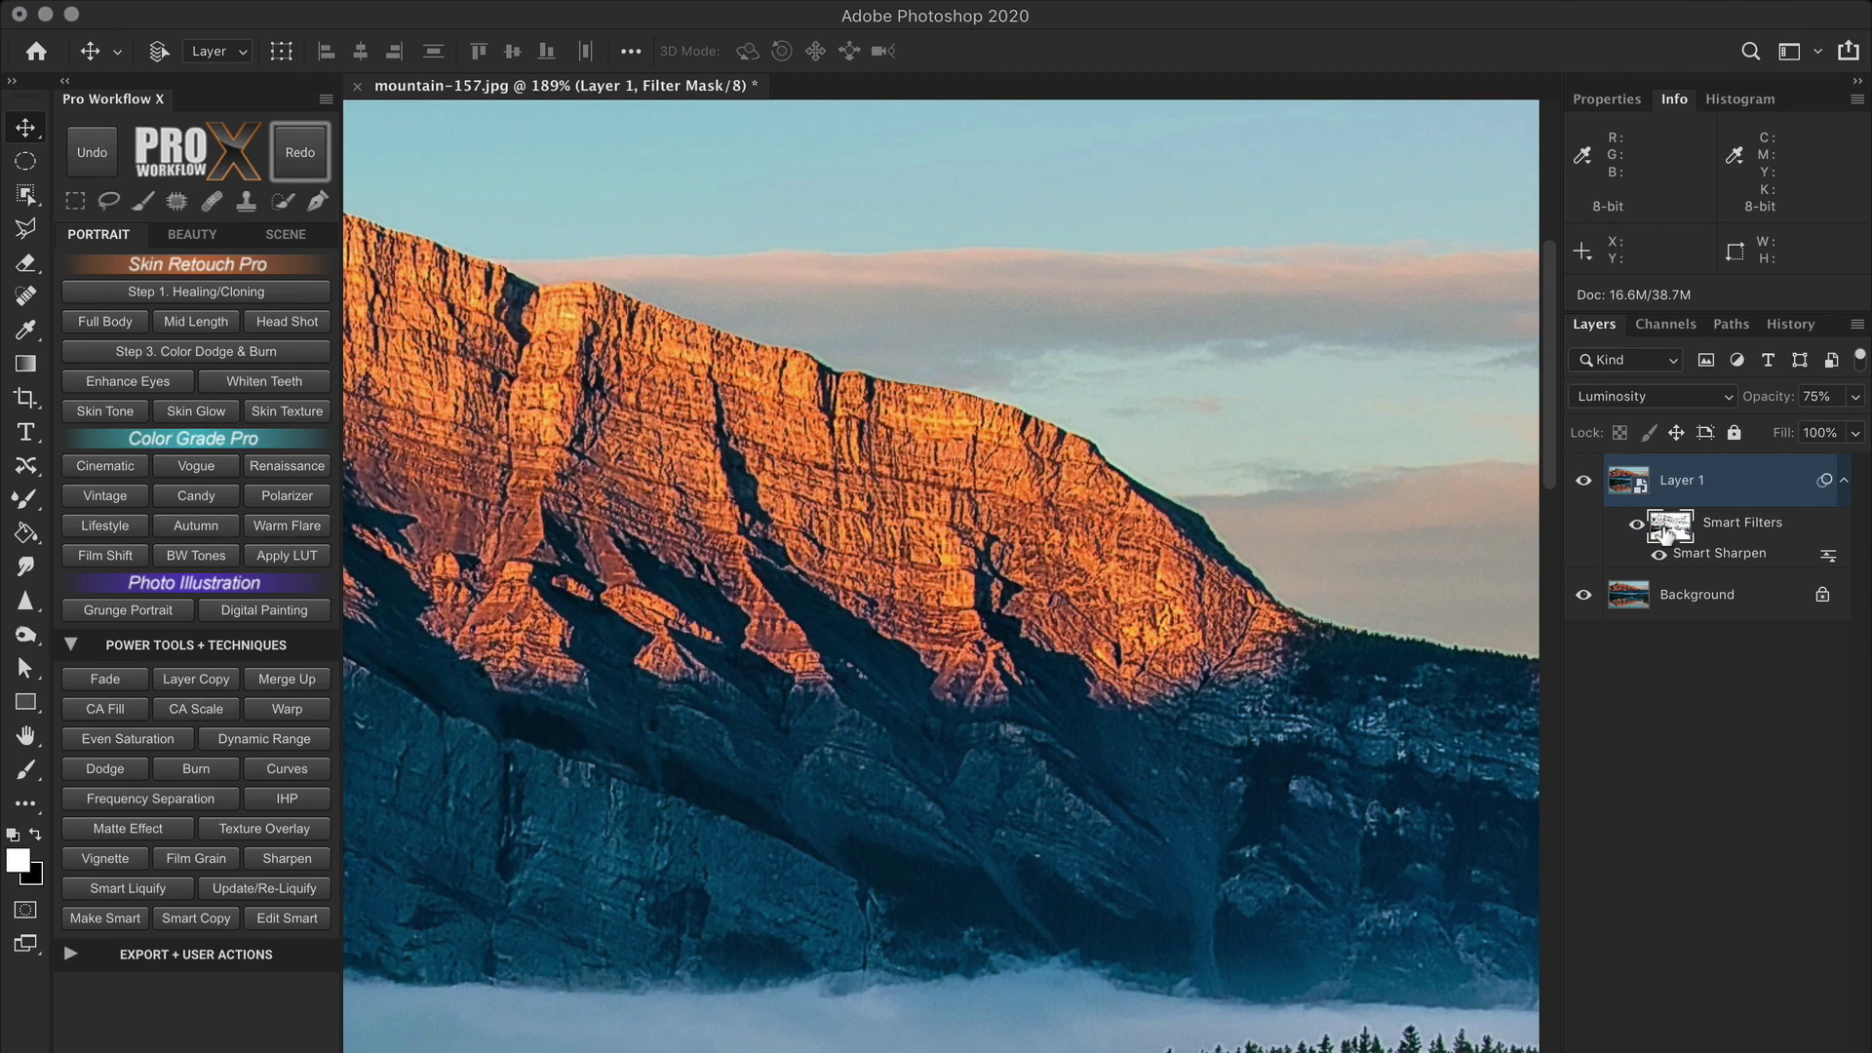
{"action": "left_click", "coordinate": [1584, 482]}
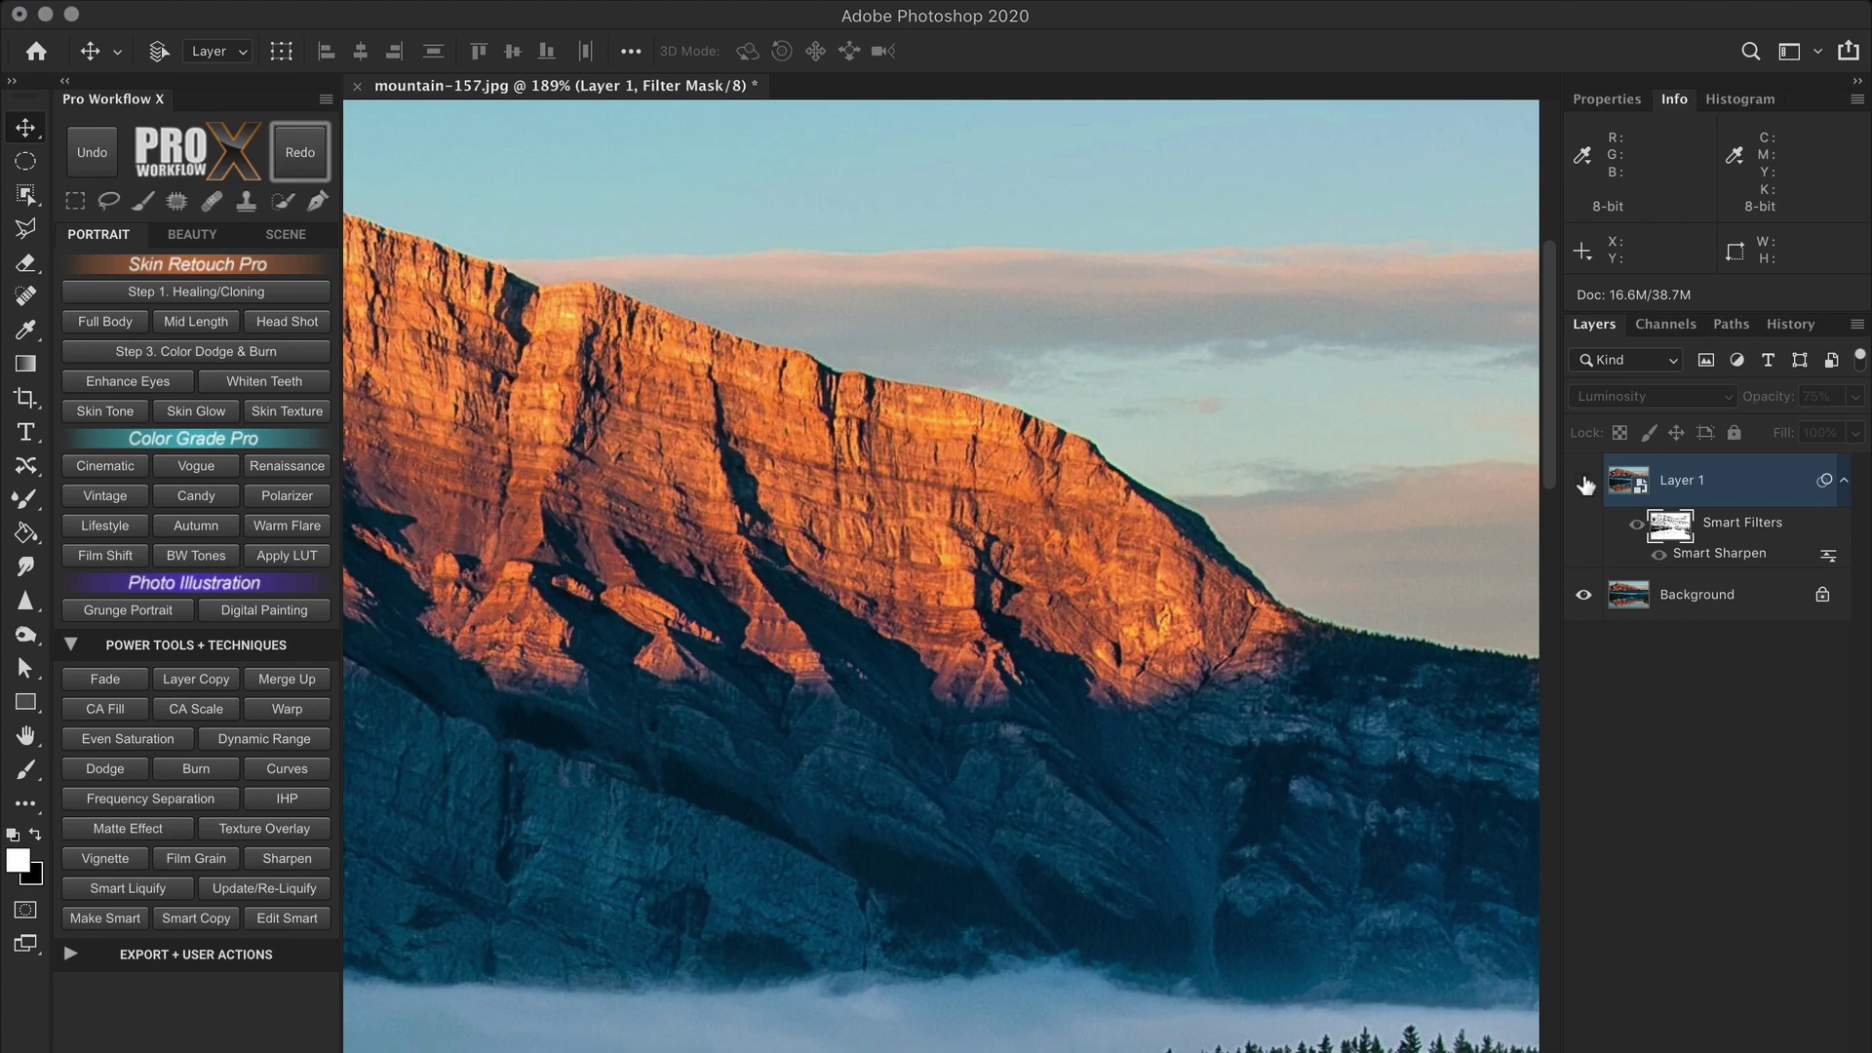
{"action": "left_click", "coordinate": [1584, 481]}
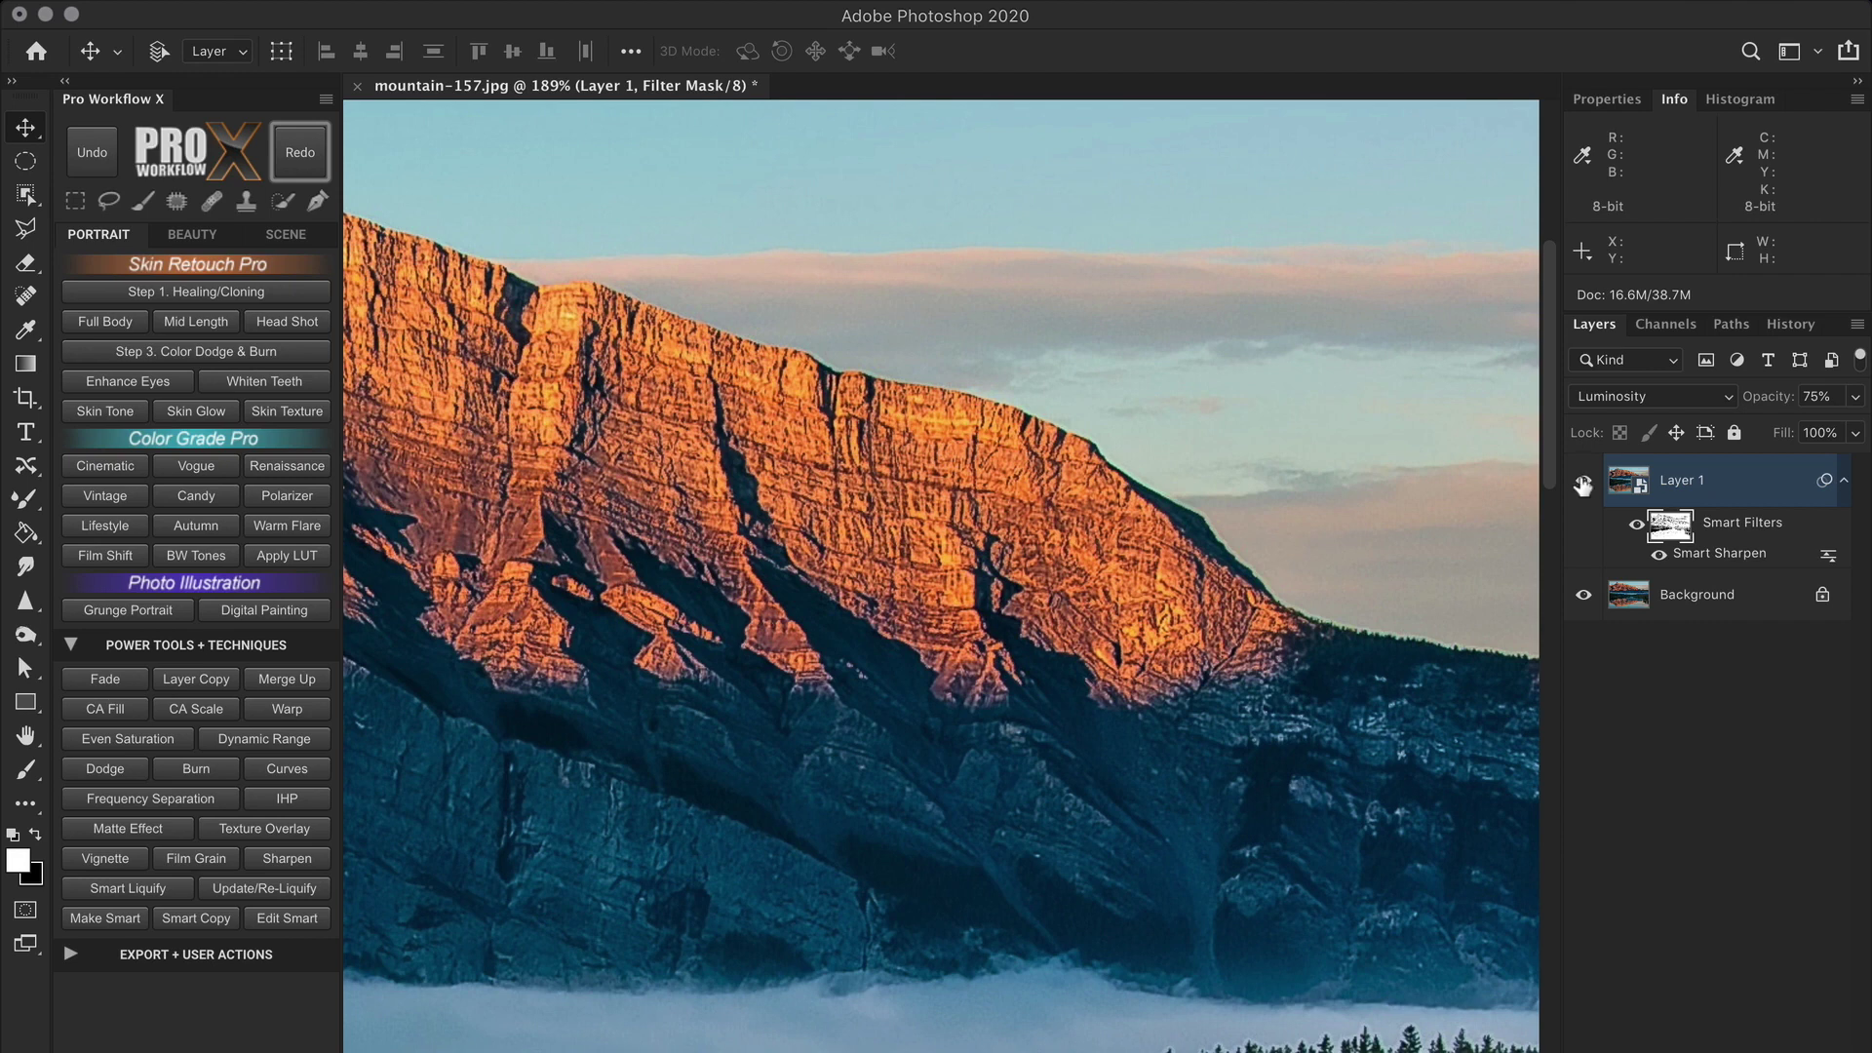
Duplicate Layer 1, hide the original, and fill the copy's filter mask with white.
{"action": "left_click", "coordinate": [223, 682]}
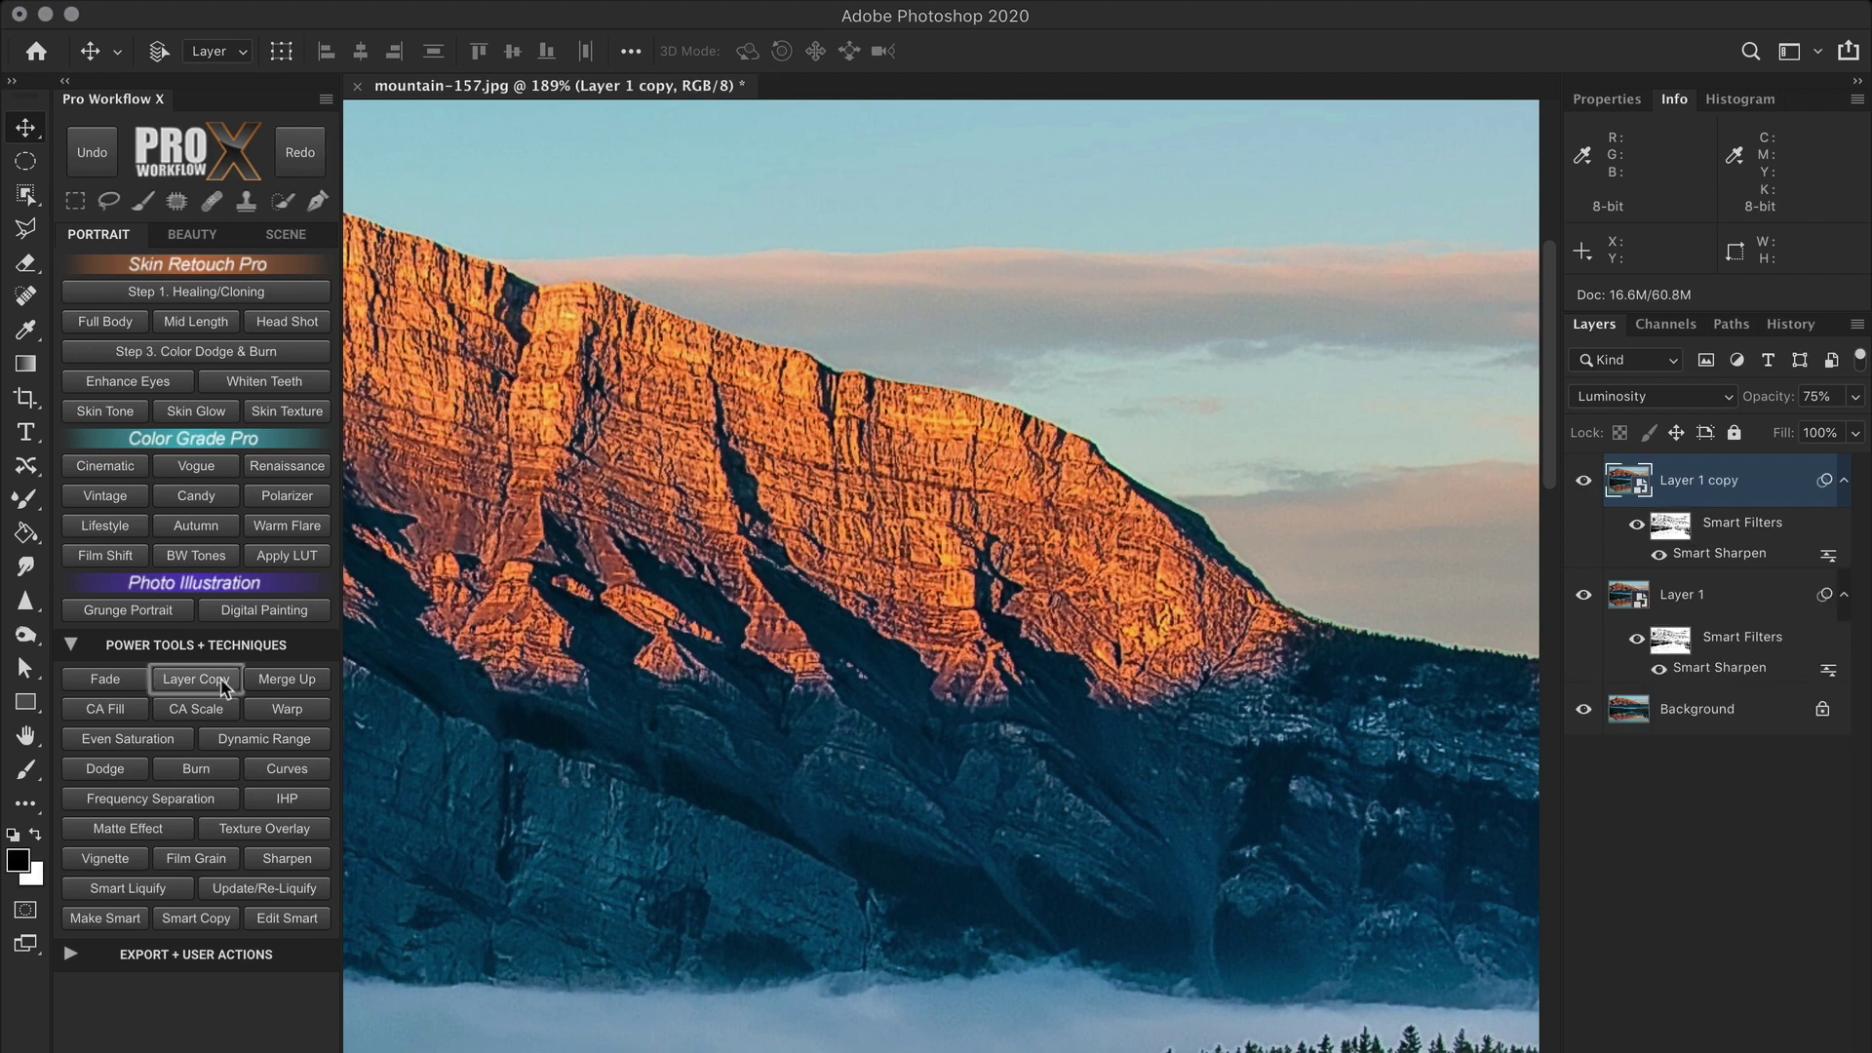
{"action": "left_click", "coordinate": [1583, 597]}
{"action": "left_click", "coordinate": [1667, 529]}
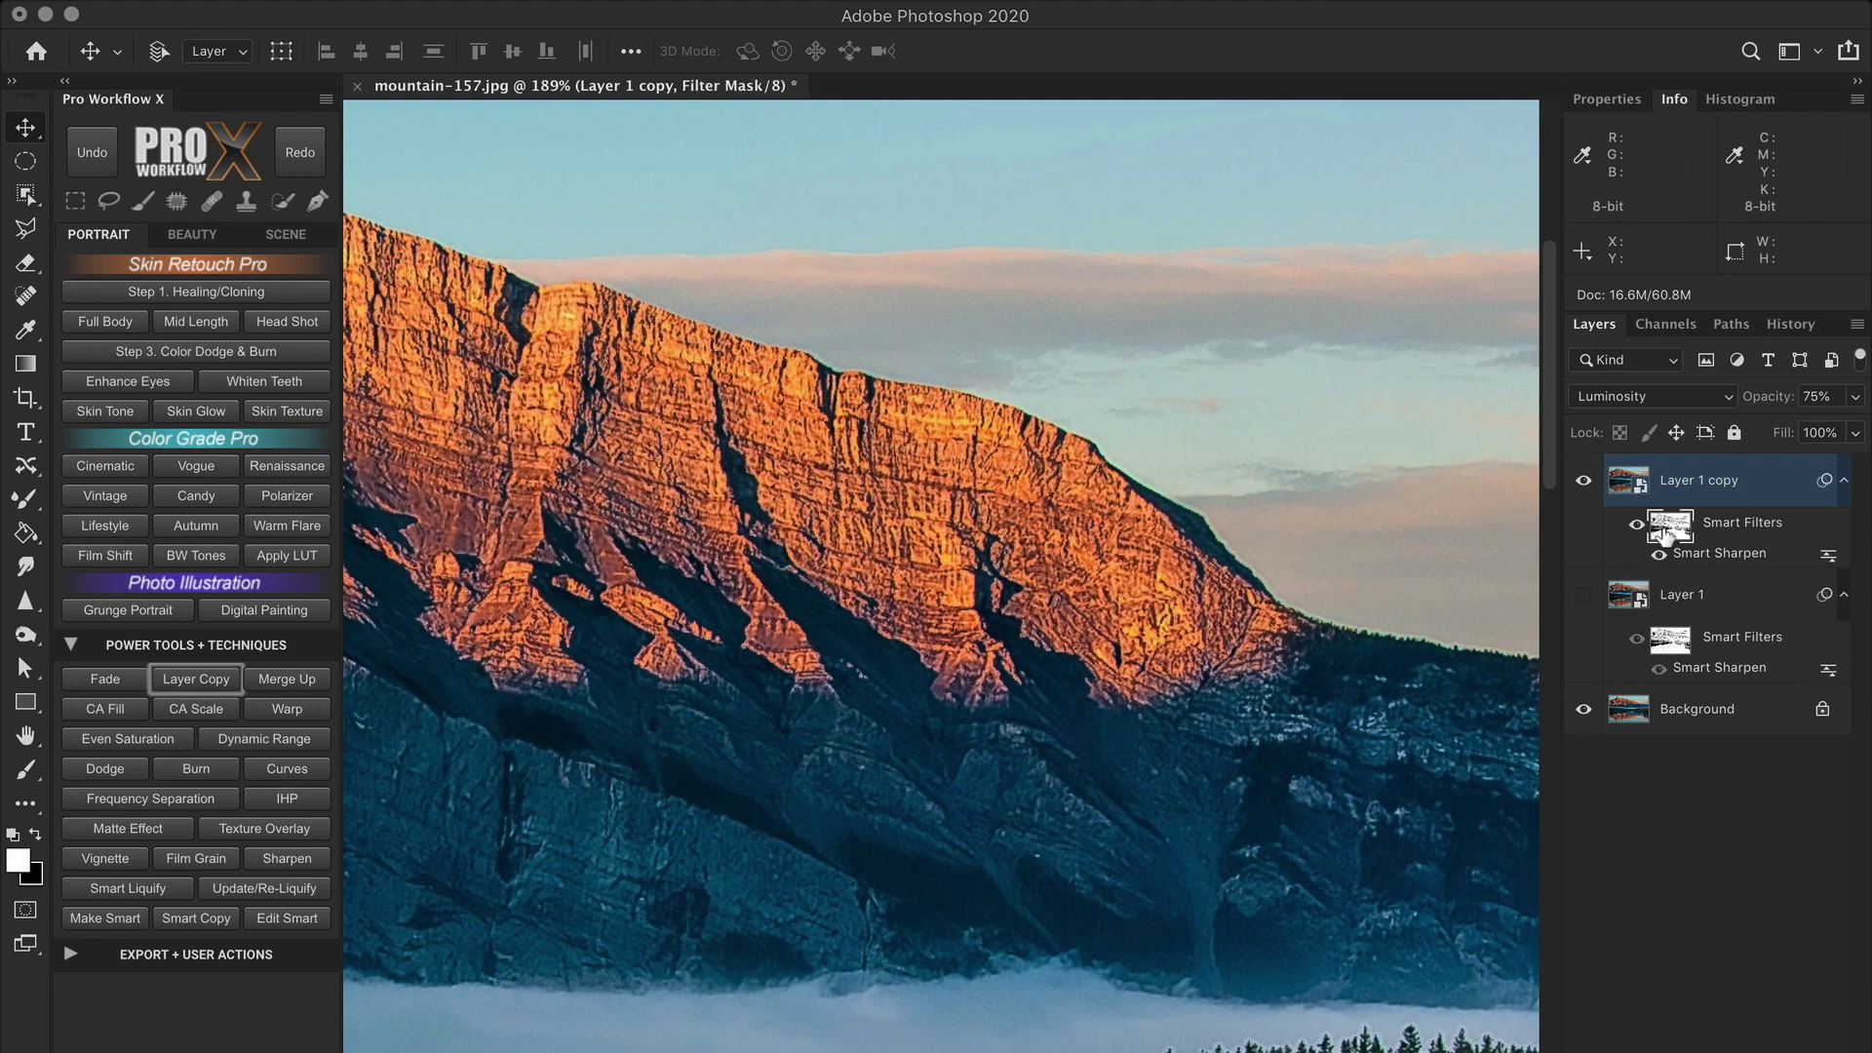
{"action": "key", "text": "alt+BackSpace"}
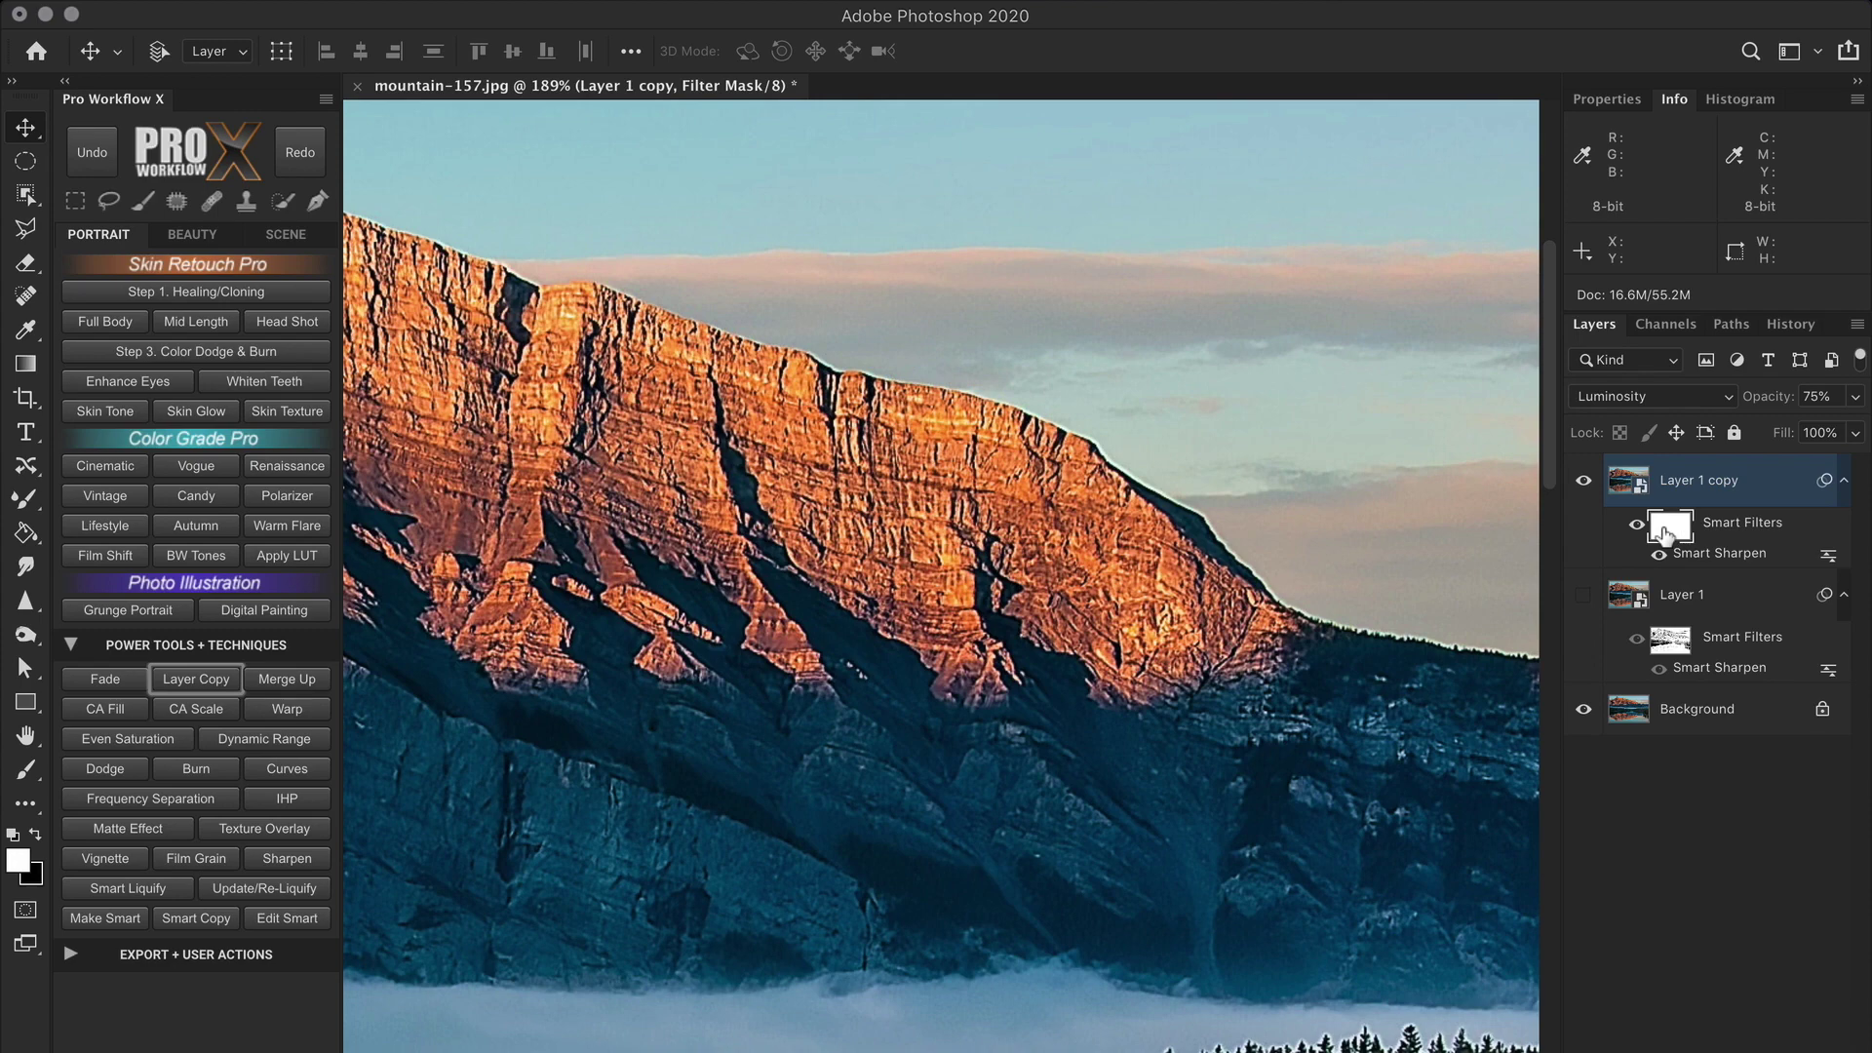
{"action": "left_click_drag", "start_coordinate": [1225, 493], "coordinate": [1335, 605]}
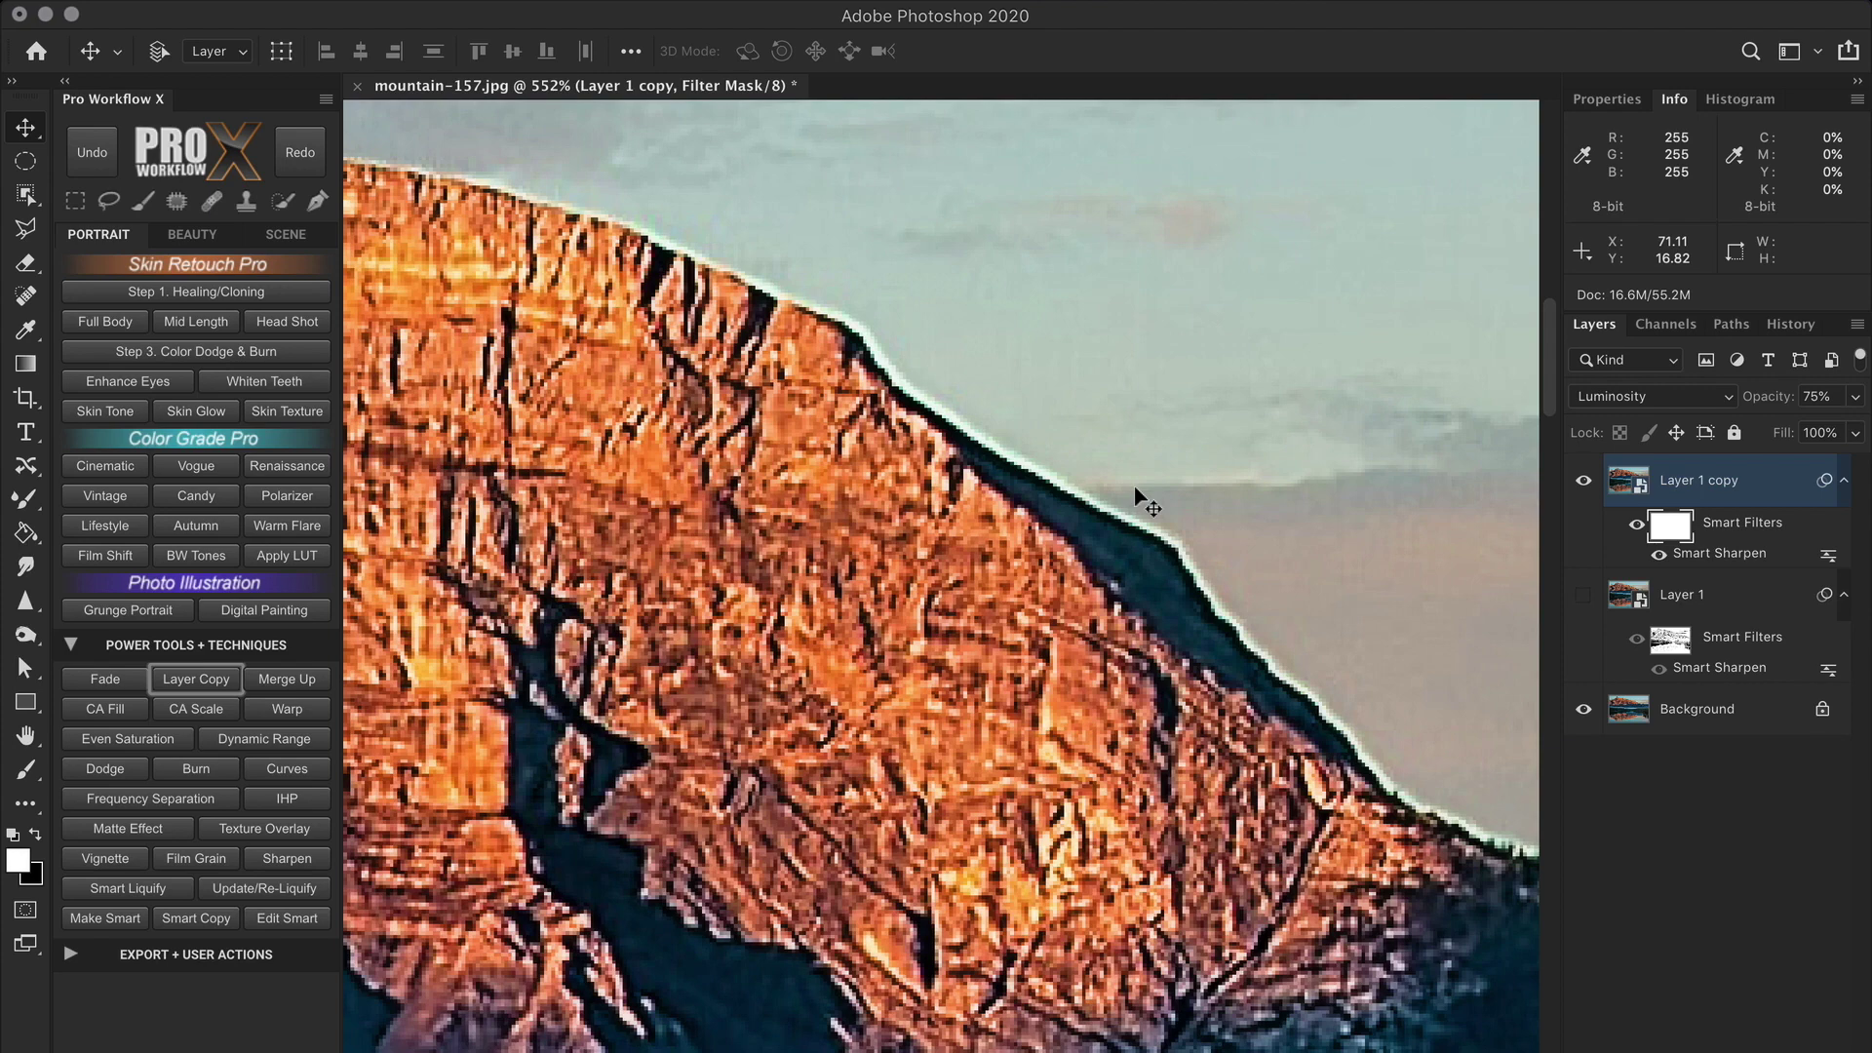
{"action": "double_click", "coordinate": [1755, 493]}
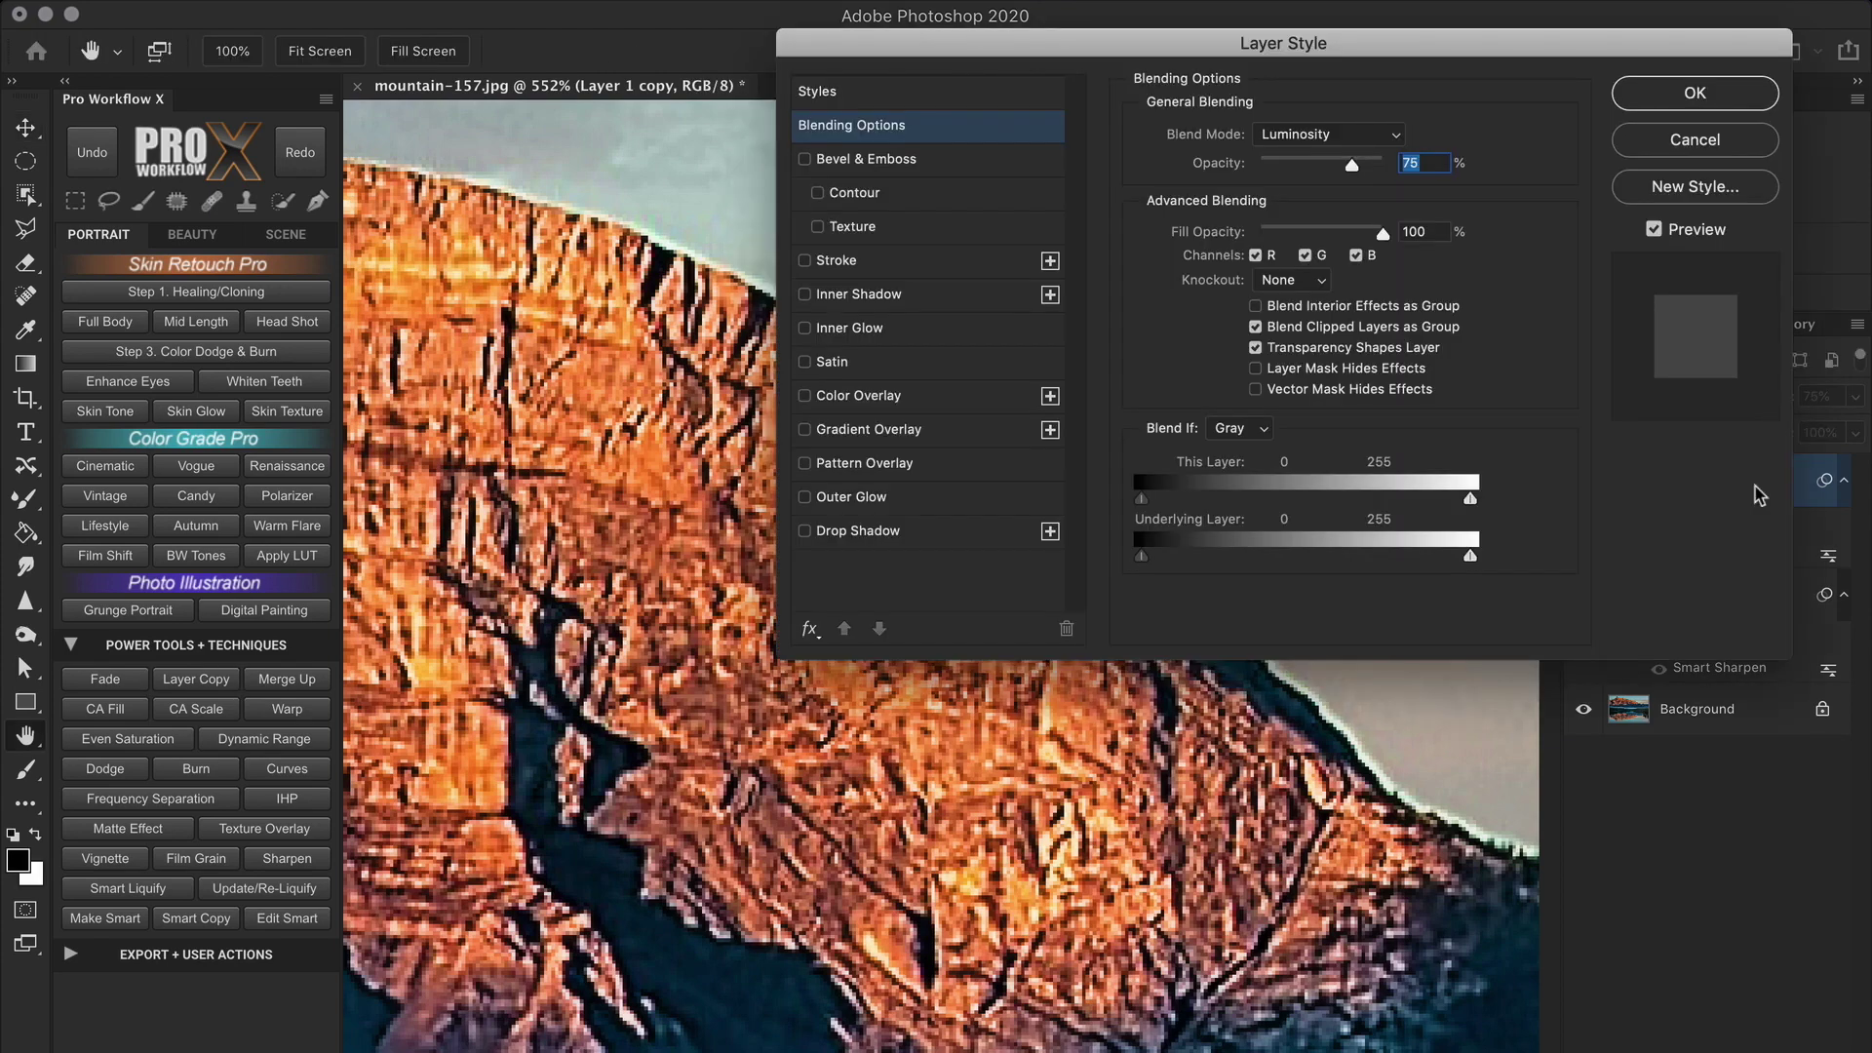
Open Layer 1 copy's Blend If options from the landscape masking panel and zoom on the ridge.
{"action": "left_click", "coordinate": [1758, 139]}
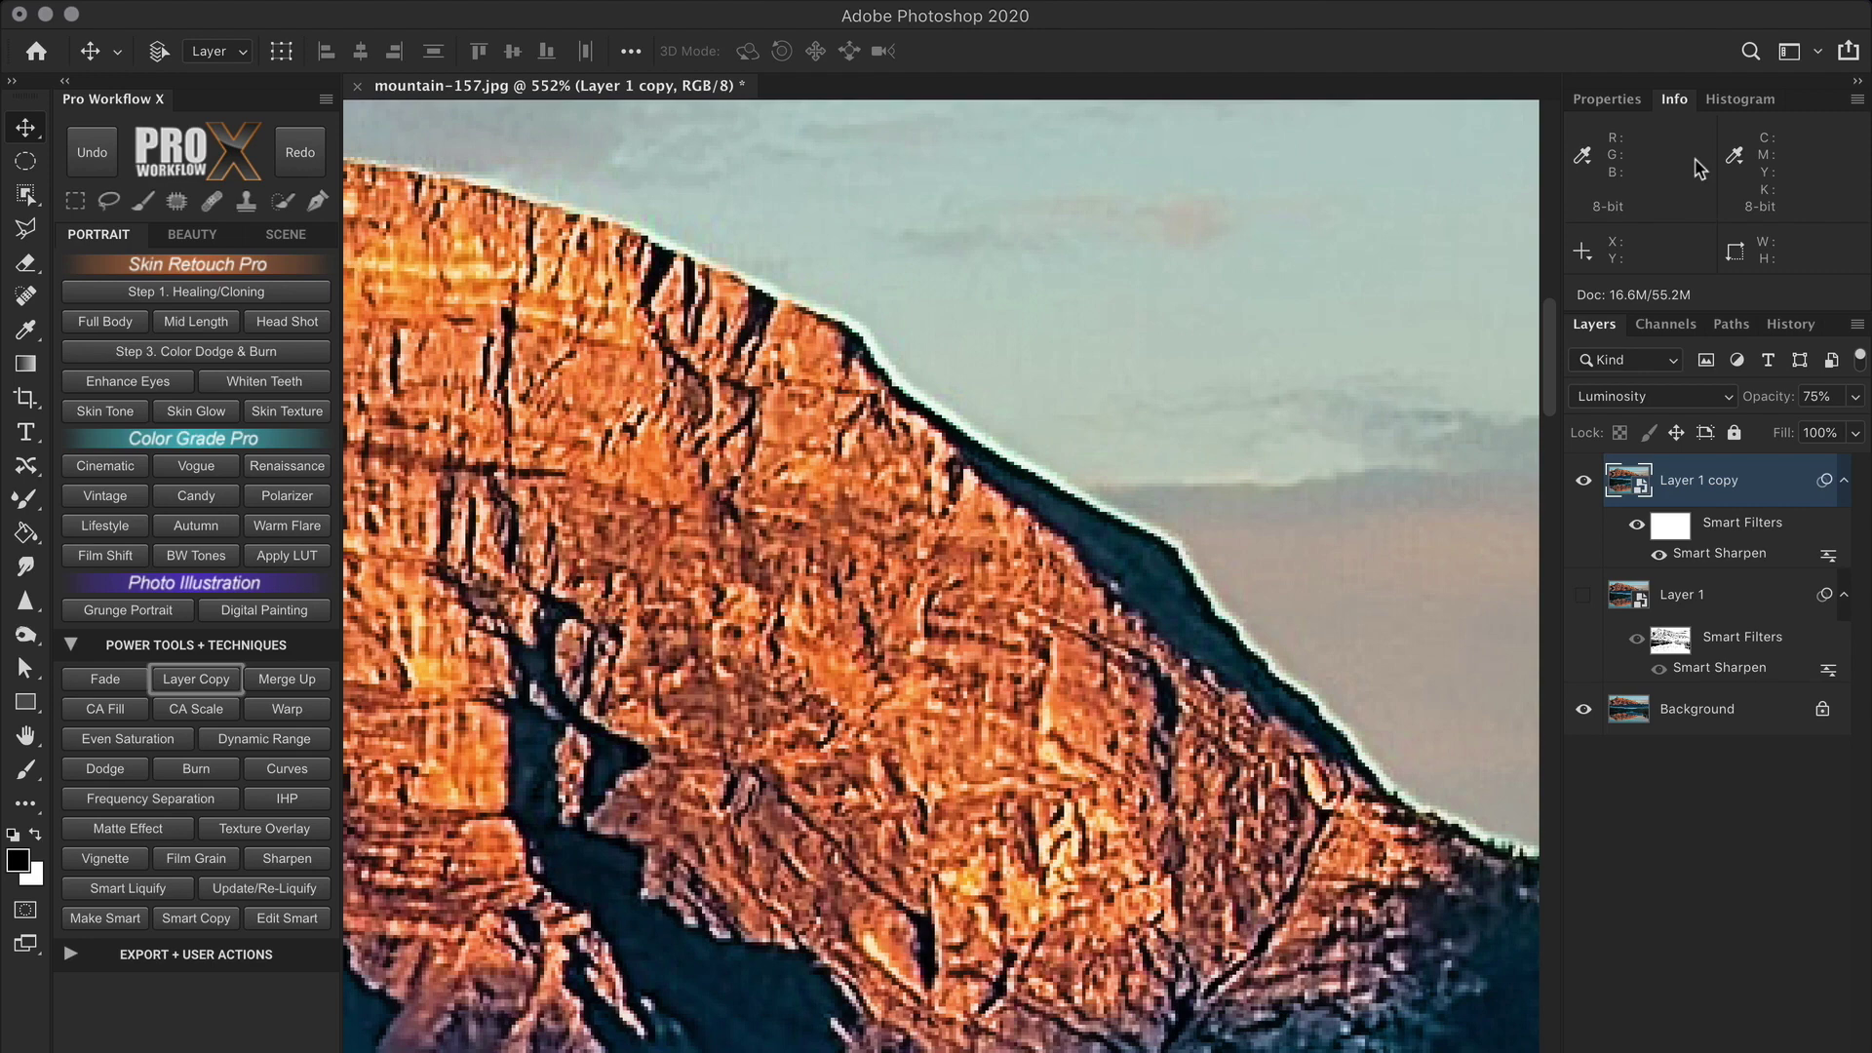
{"action": "left_click", "coordinate": [325, 238]}
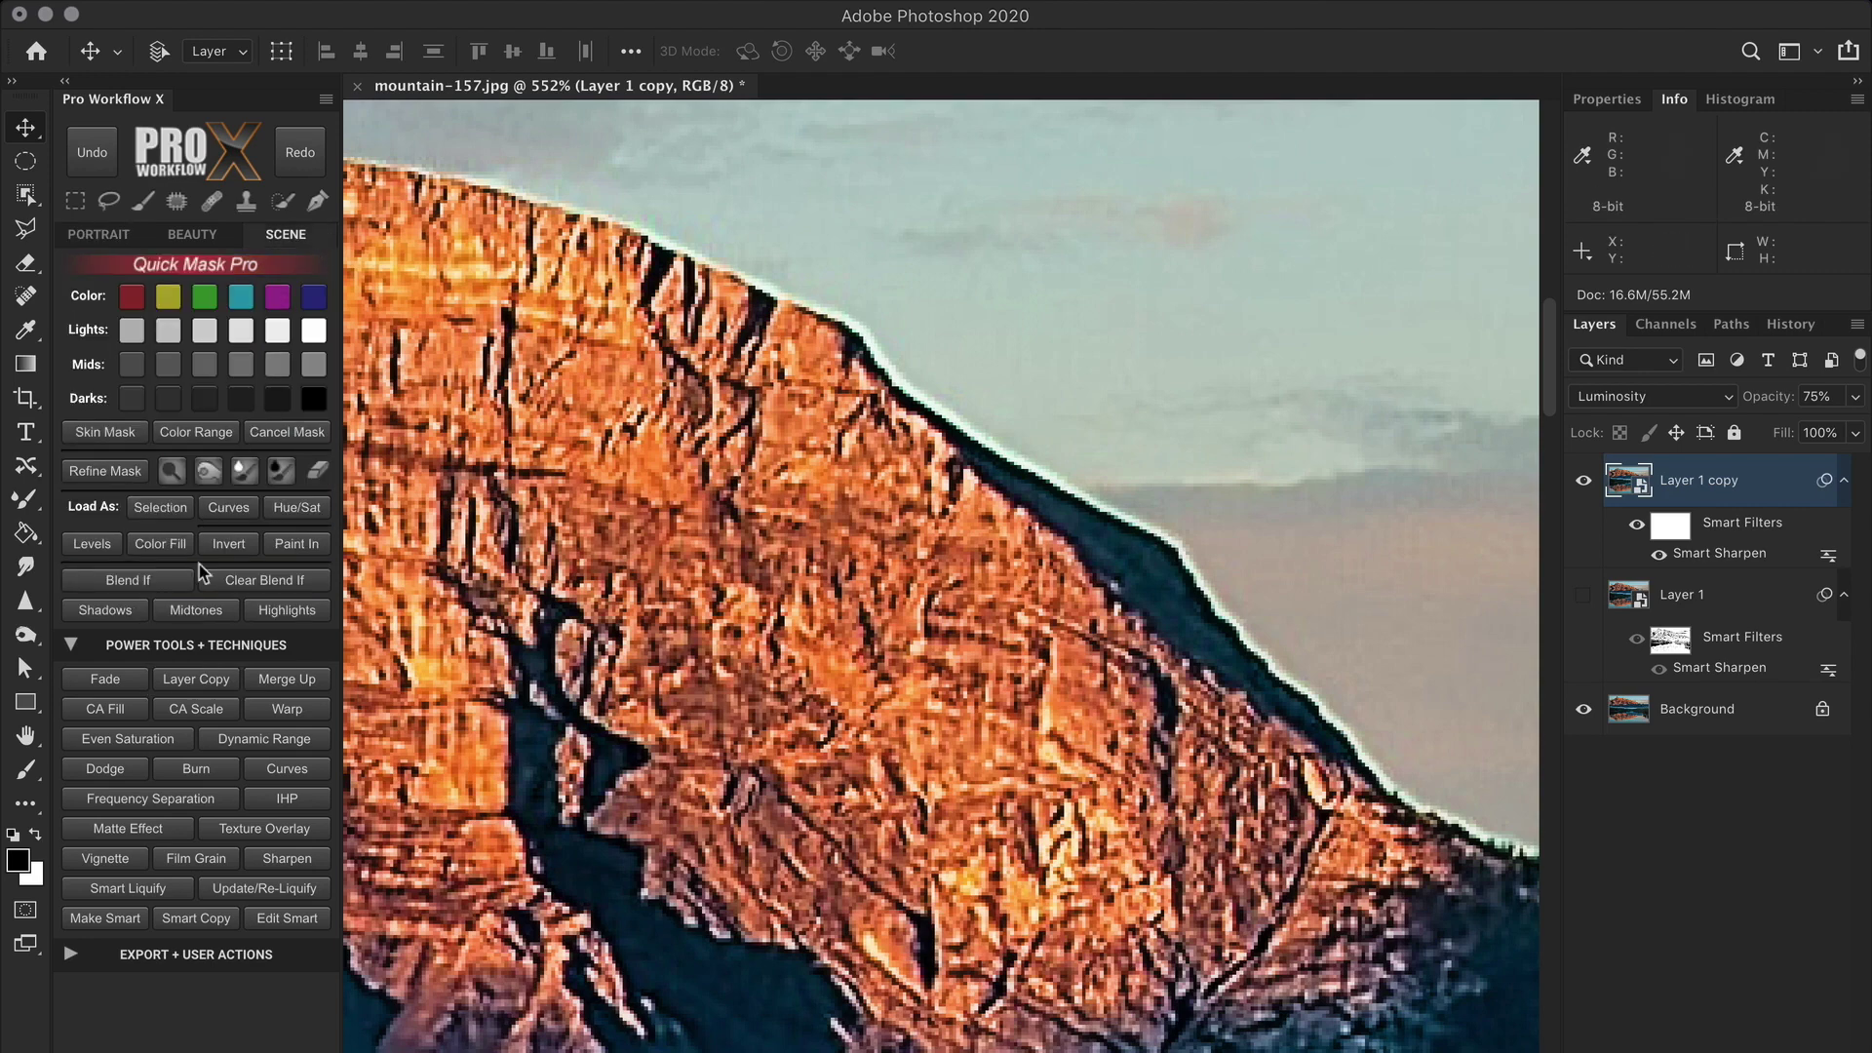
{"action": "left_click", "coordinate": [181, 586]}
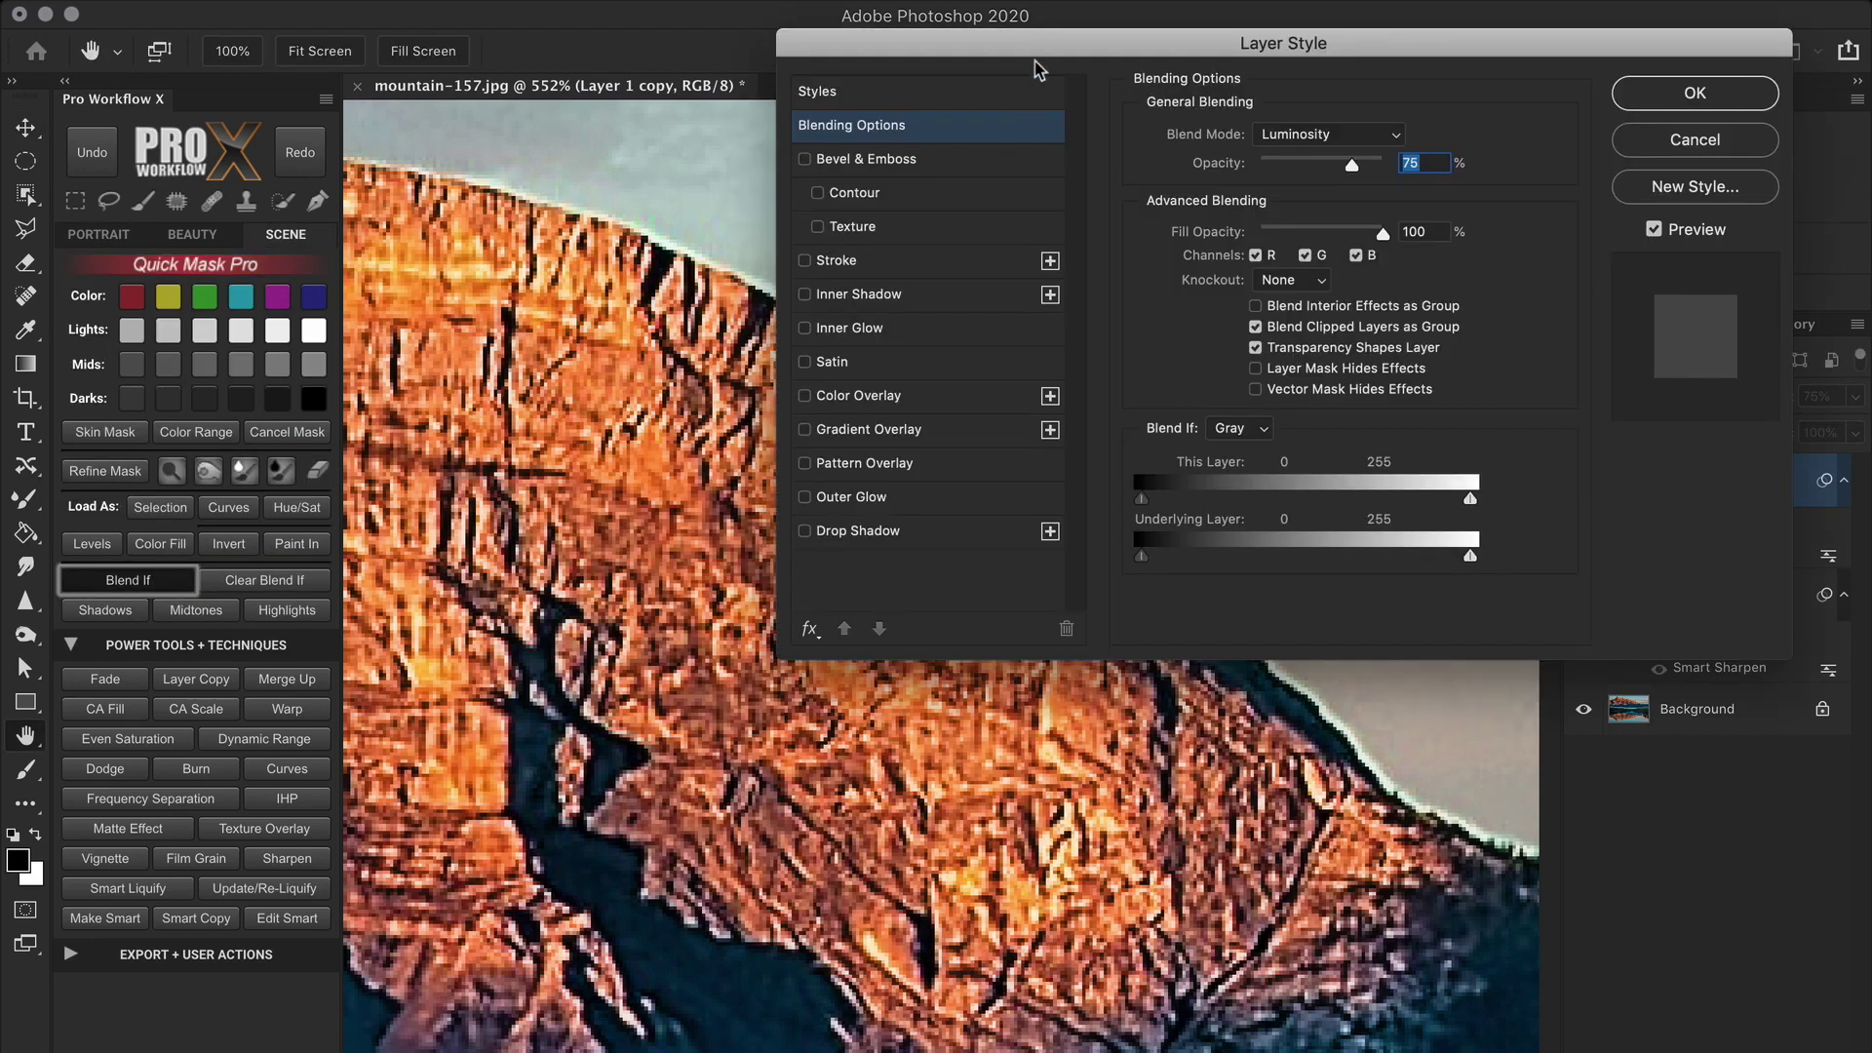
{"action": "left_click_drag", "start_coordinate": [1043, 56], "coordinate": [296, 289]}
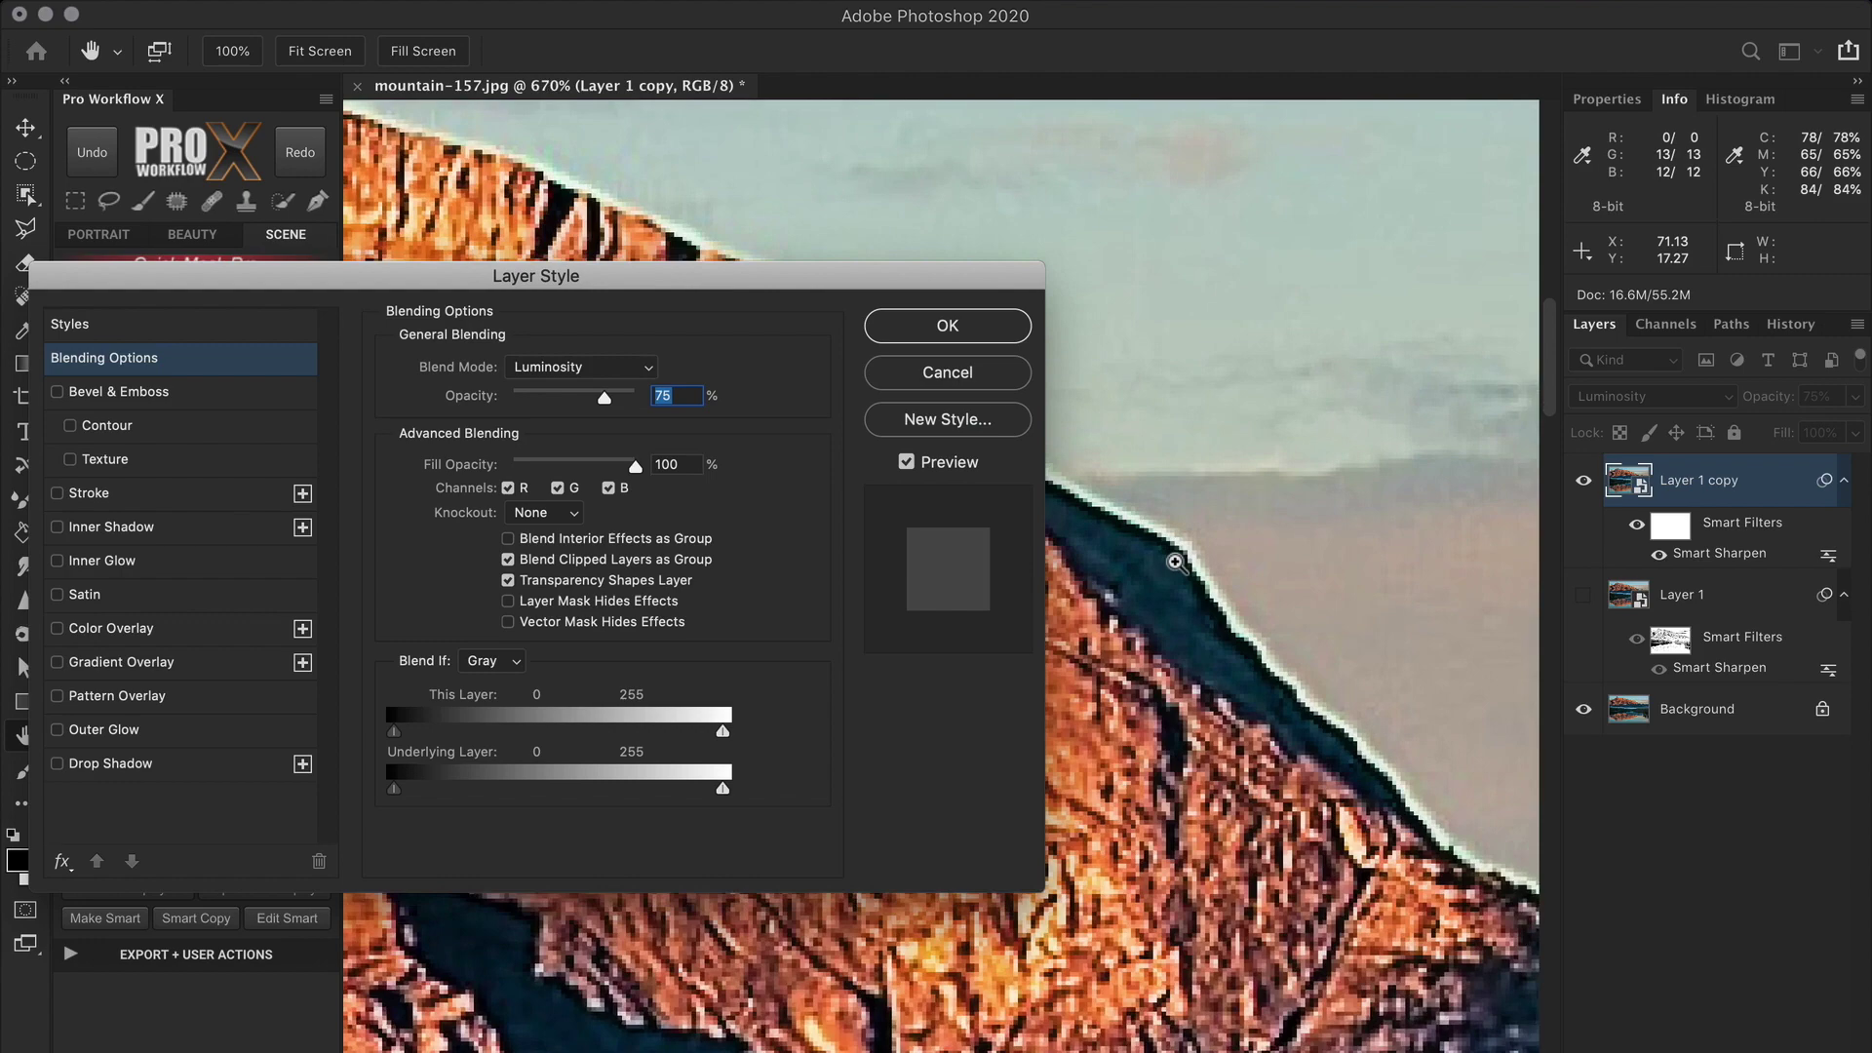
{"action": "left_click_drag", "start_coordinate": [1135, 531], "coordinate": [1003, 669]}
Split This Layer sliders to 32/57 and 175/217, apply, and show Layer 1 again.
{"action": "left_click_drag", "start_coordinate": [395, 733], "coordinate": [438, 748]}
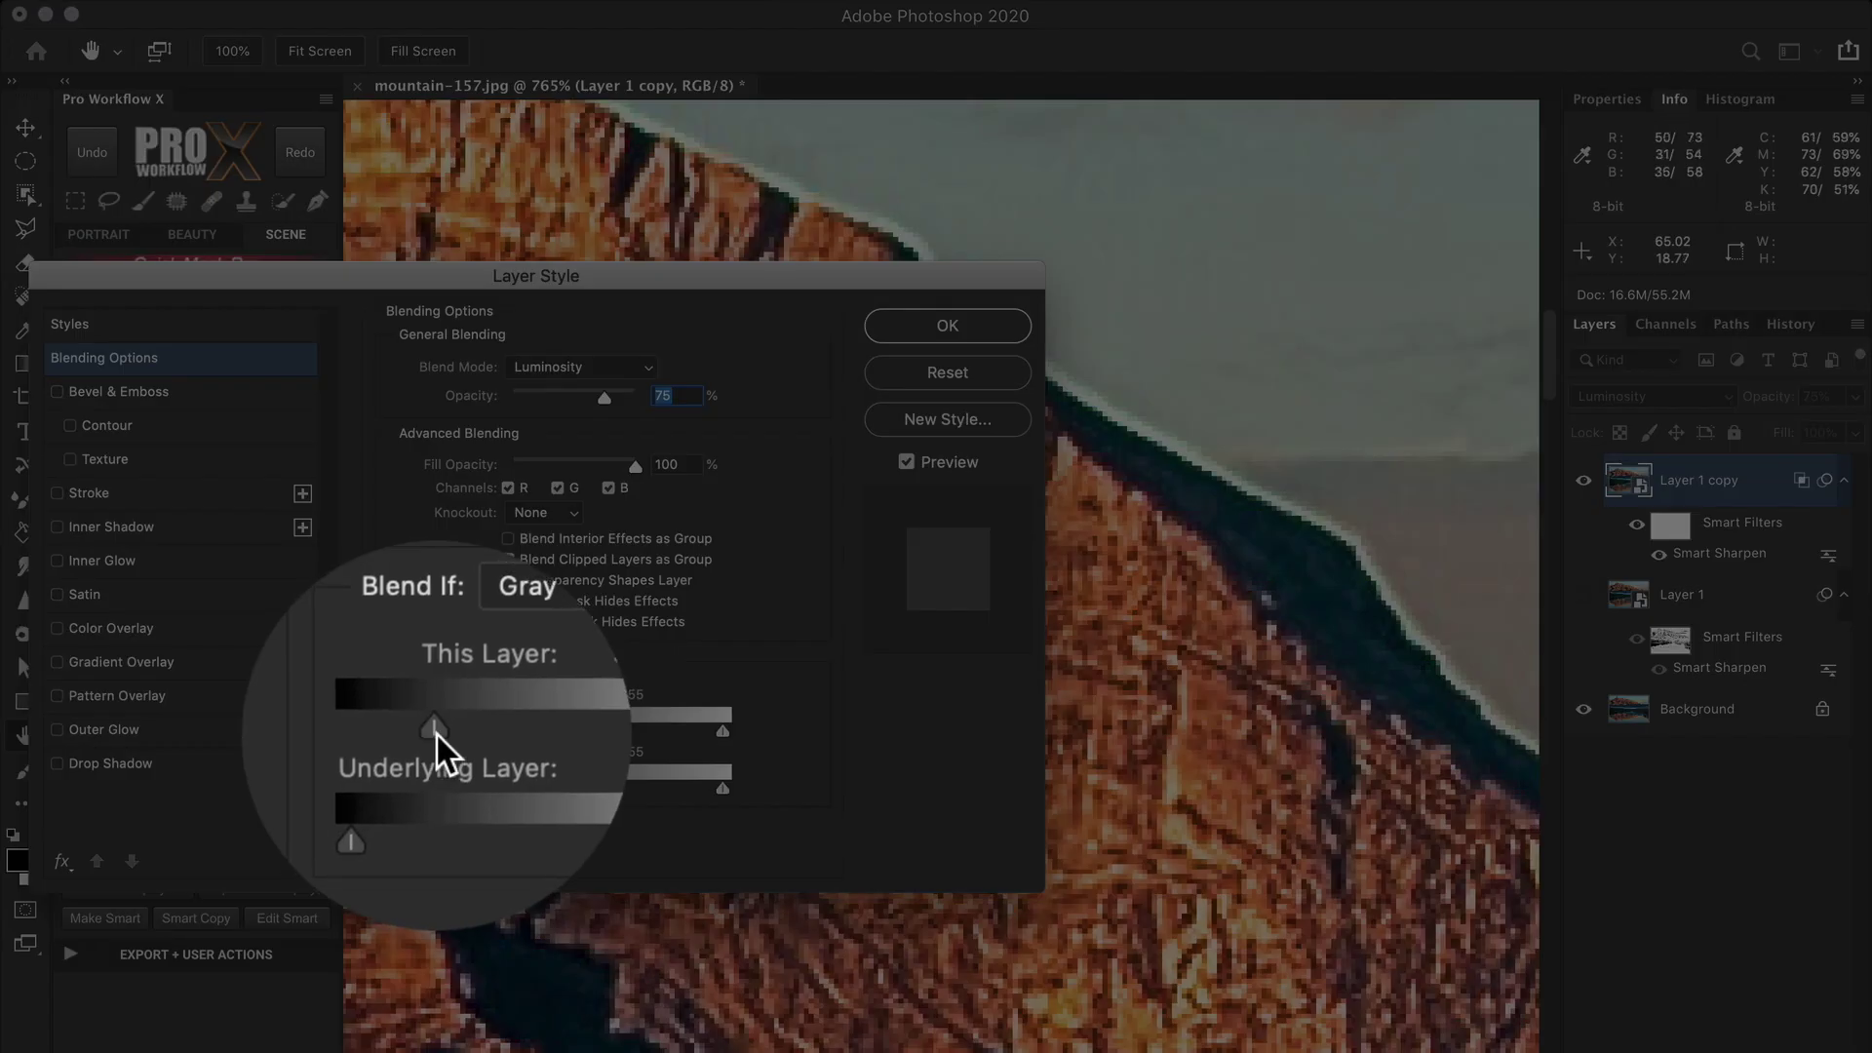
{"action": "left_click_drag", "start_coordinate": [436, 733], "coordinate": [469, 741]}
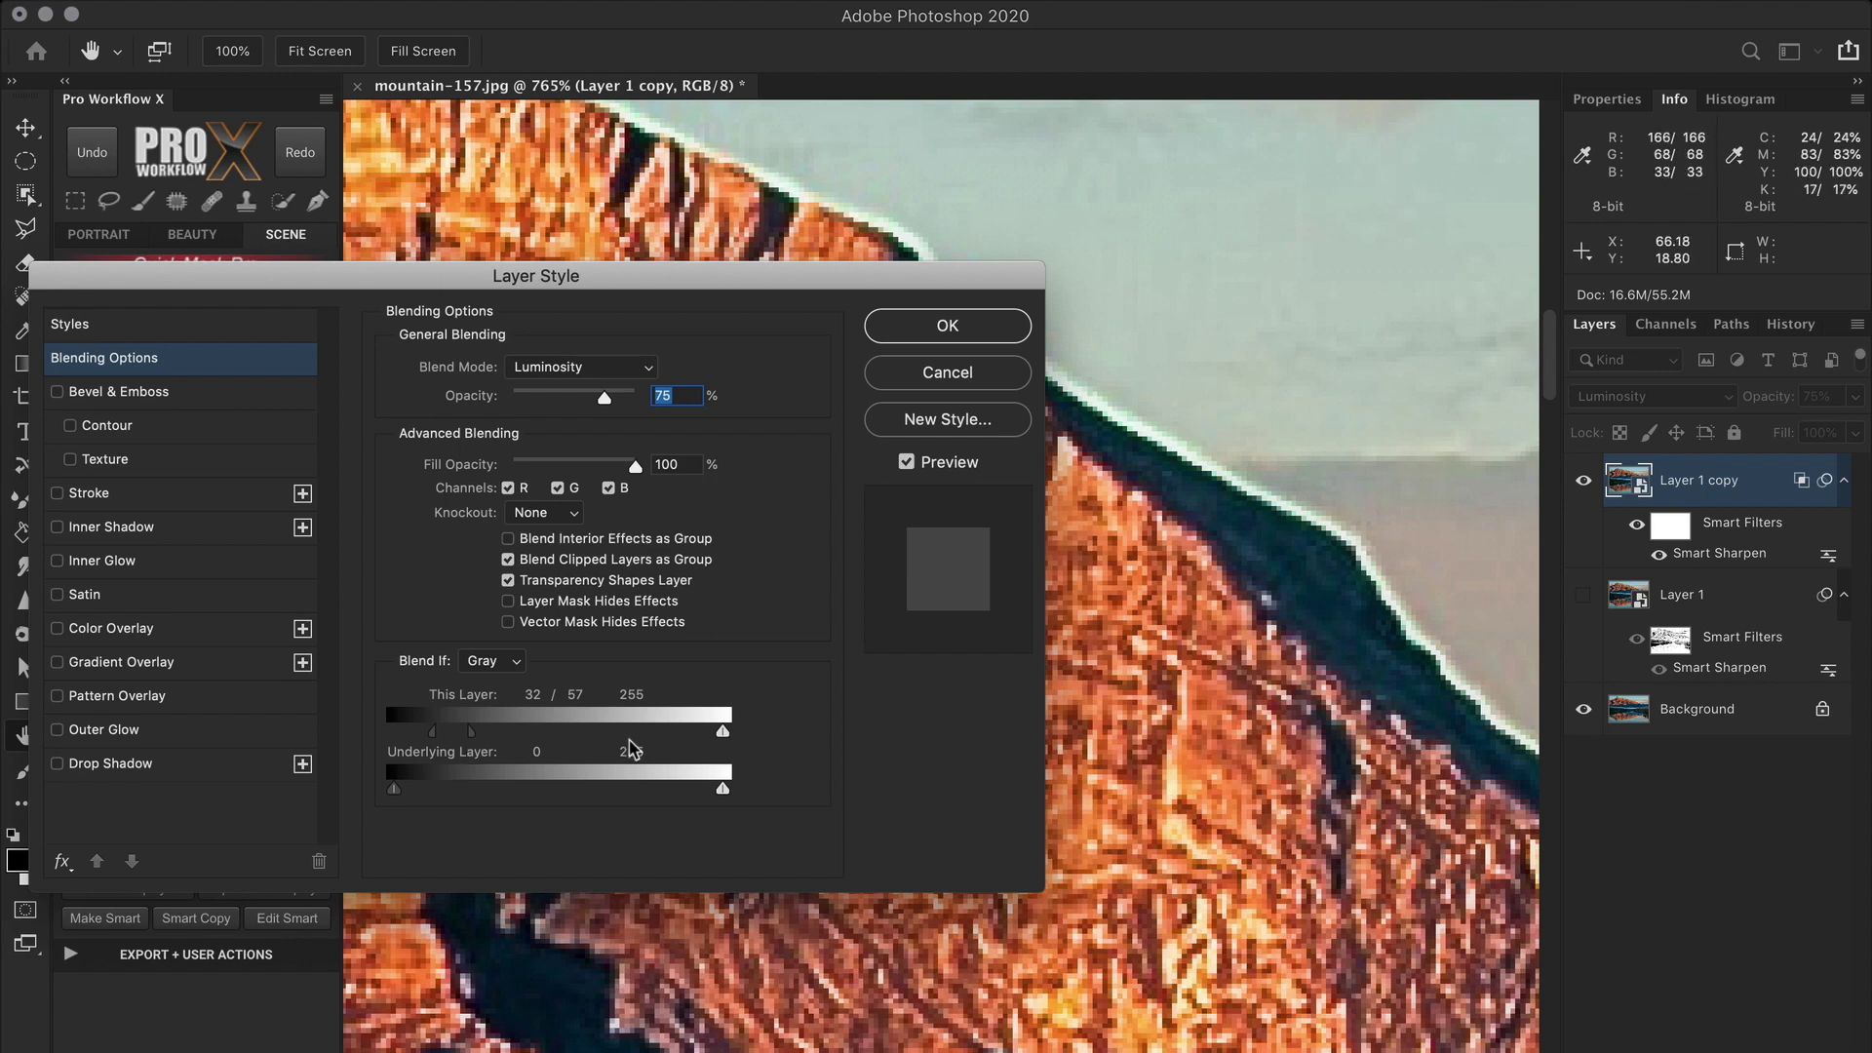
{"action": "left_click_drag", "start_coordinate": [723, 731], "coordinate": [671, 738]}
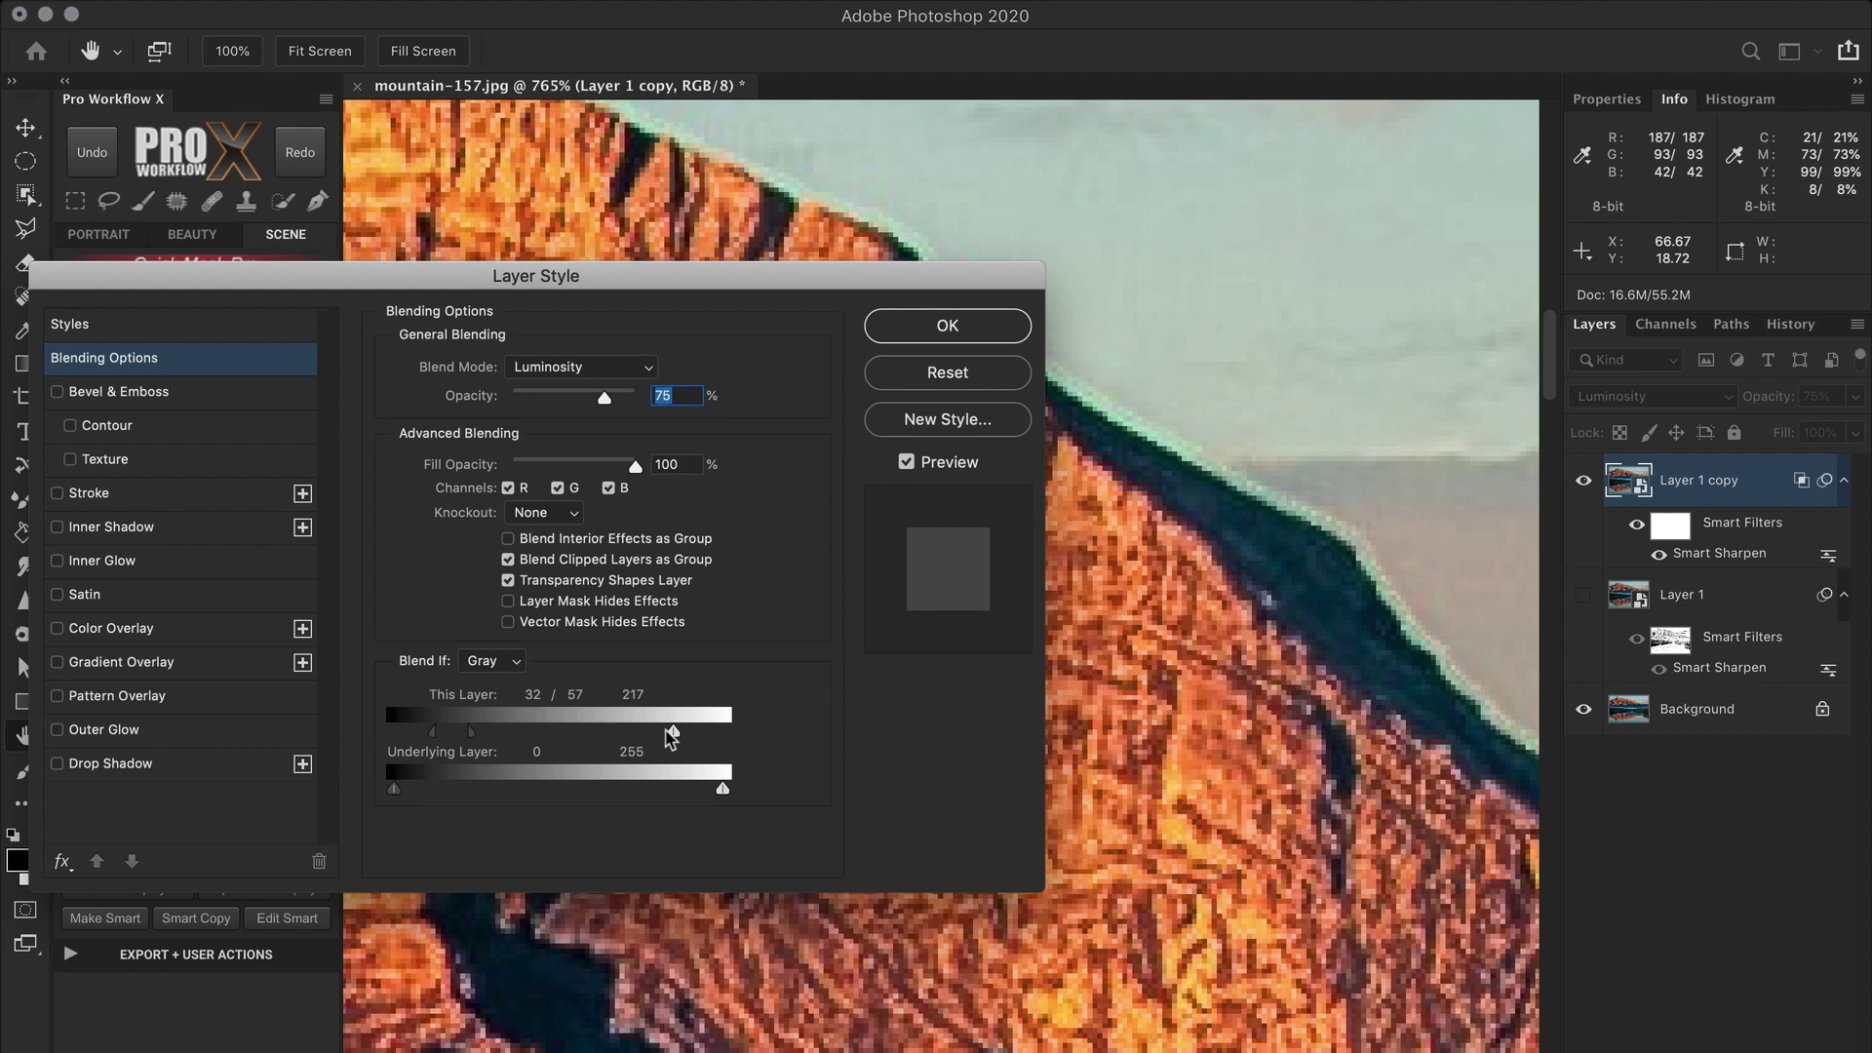
{"action": "left_click_drag", "start_coordinate": [670, 738], "coordinate": [622, 738]}
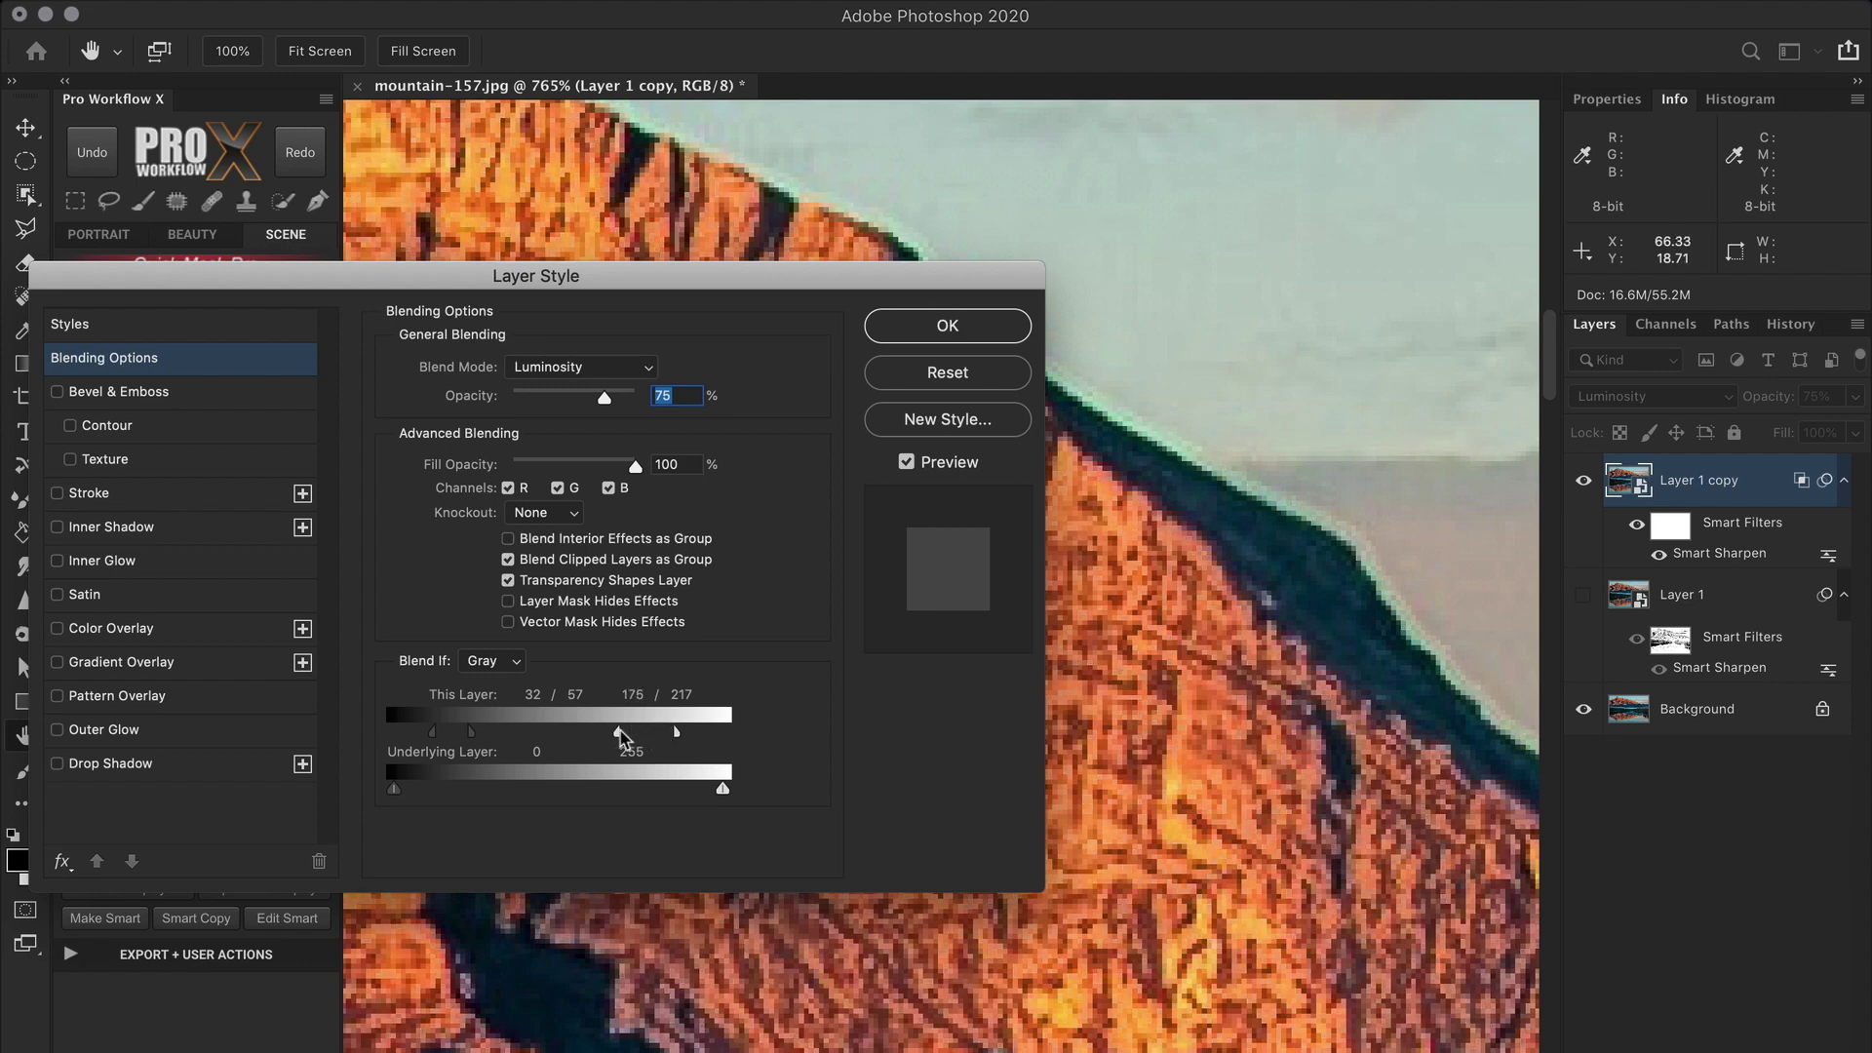
{"action": "left_click", "coordinate": [907, 463]}
{"action": "left_click", "coordinate": [906, 463]}
{"action": "left_click", "coordinate": [907, 464]}
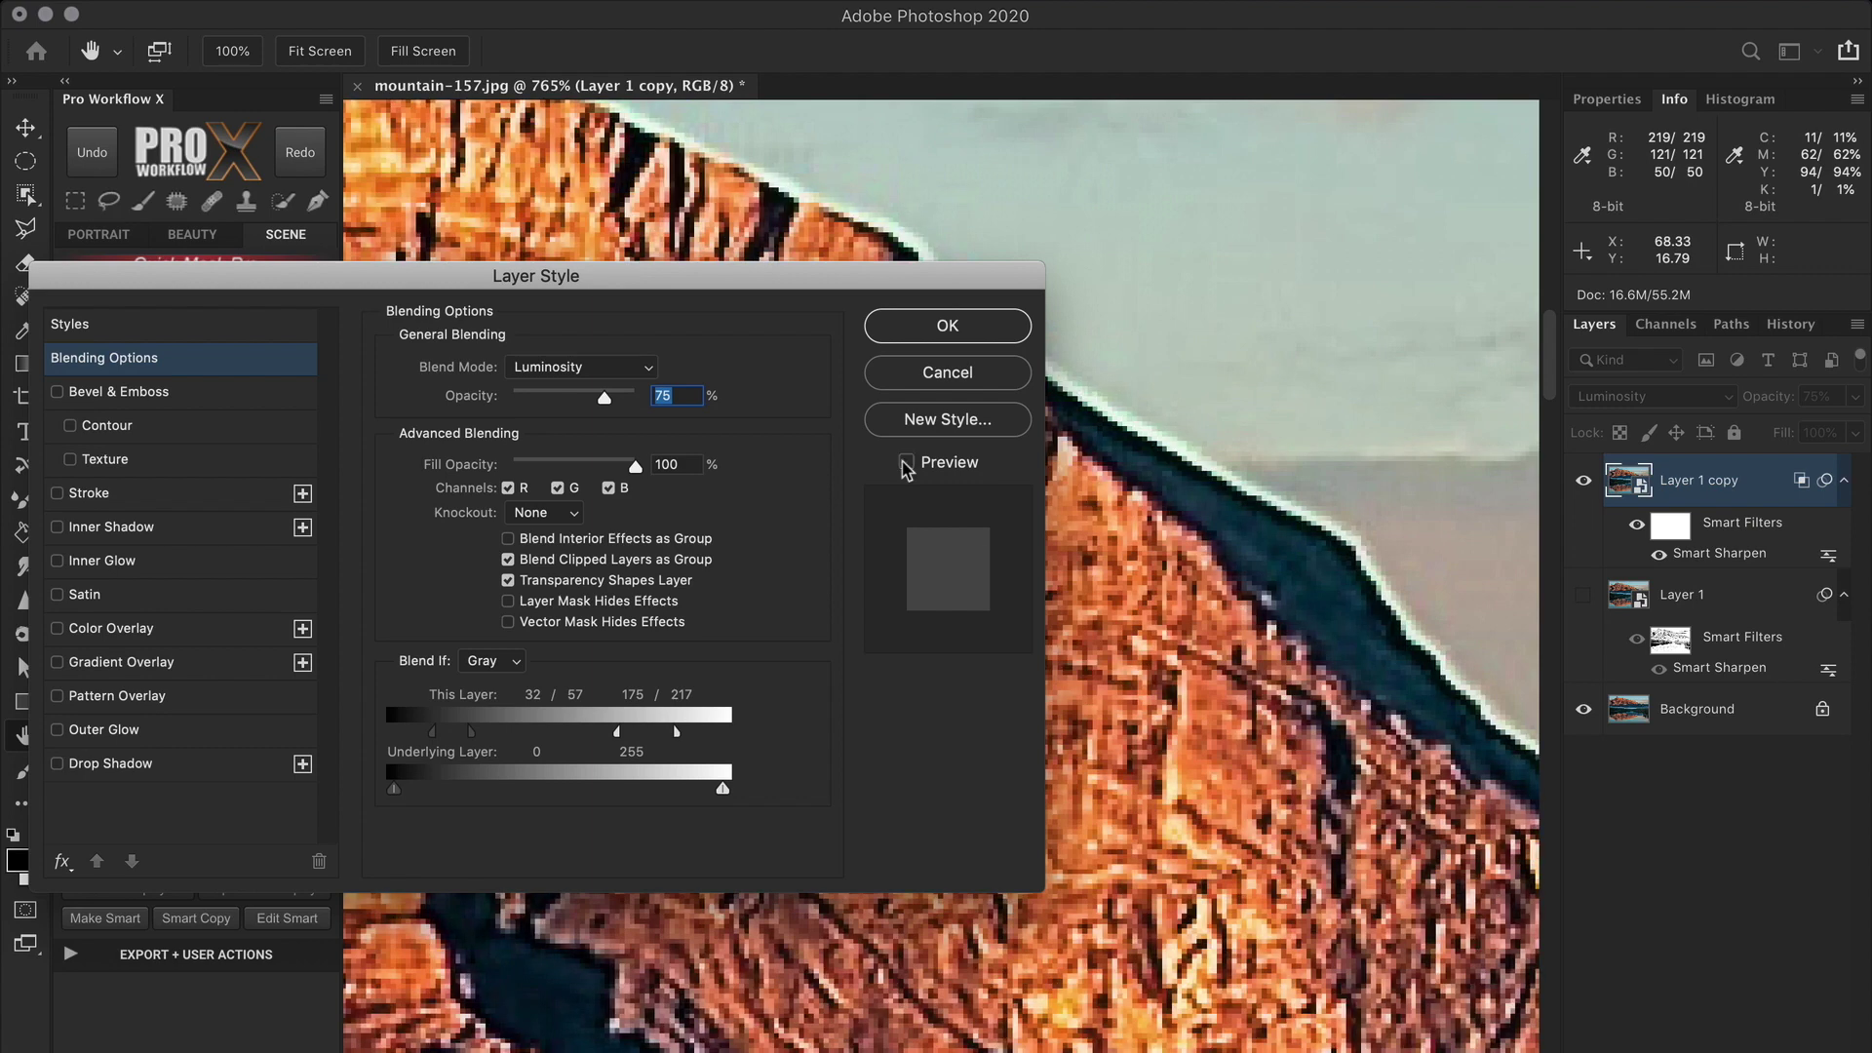
{"action": "left_click", "coordinate": [906, 464]}
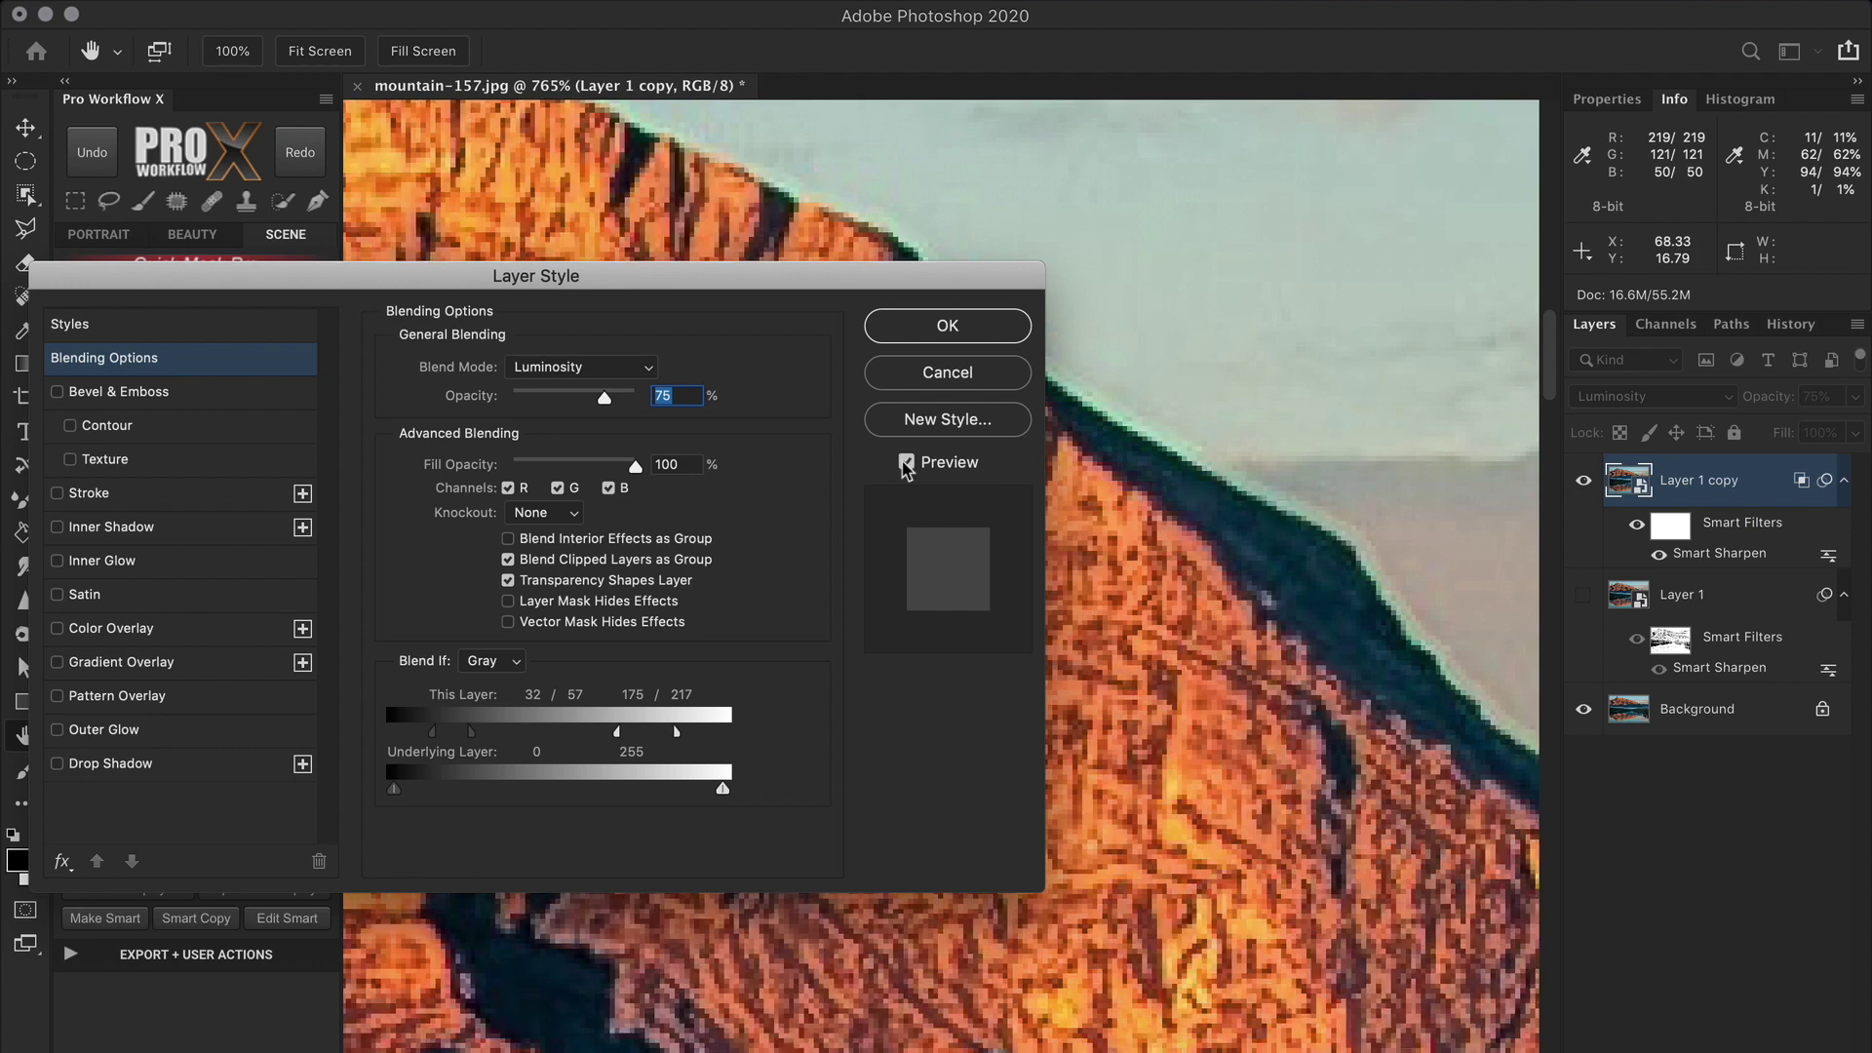
{"action": "left_click", "coordinate": [964, 340]}
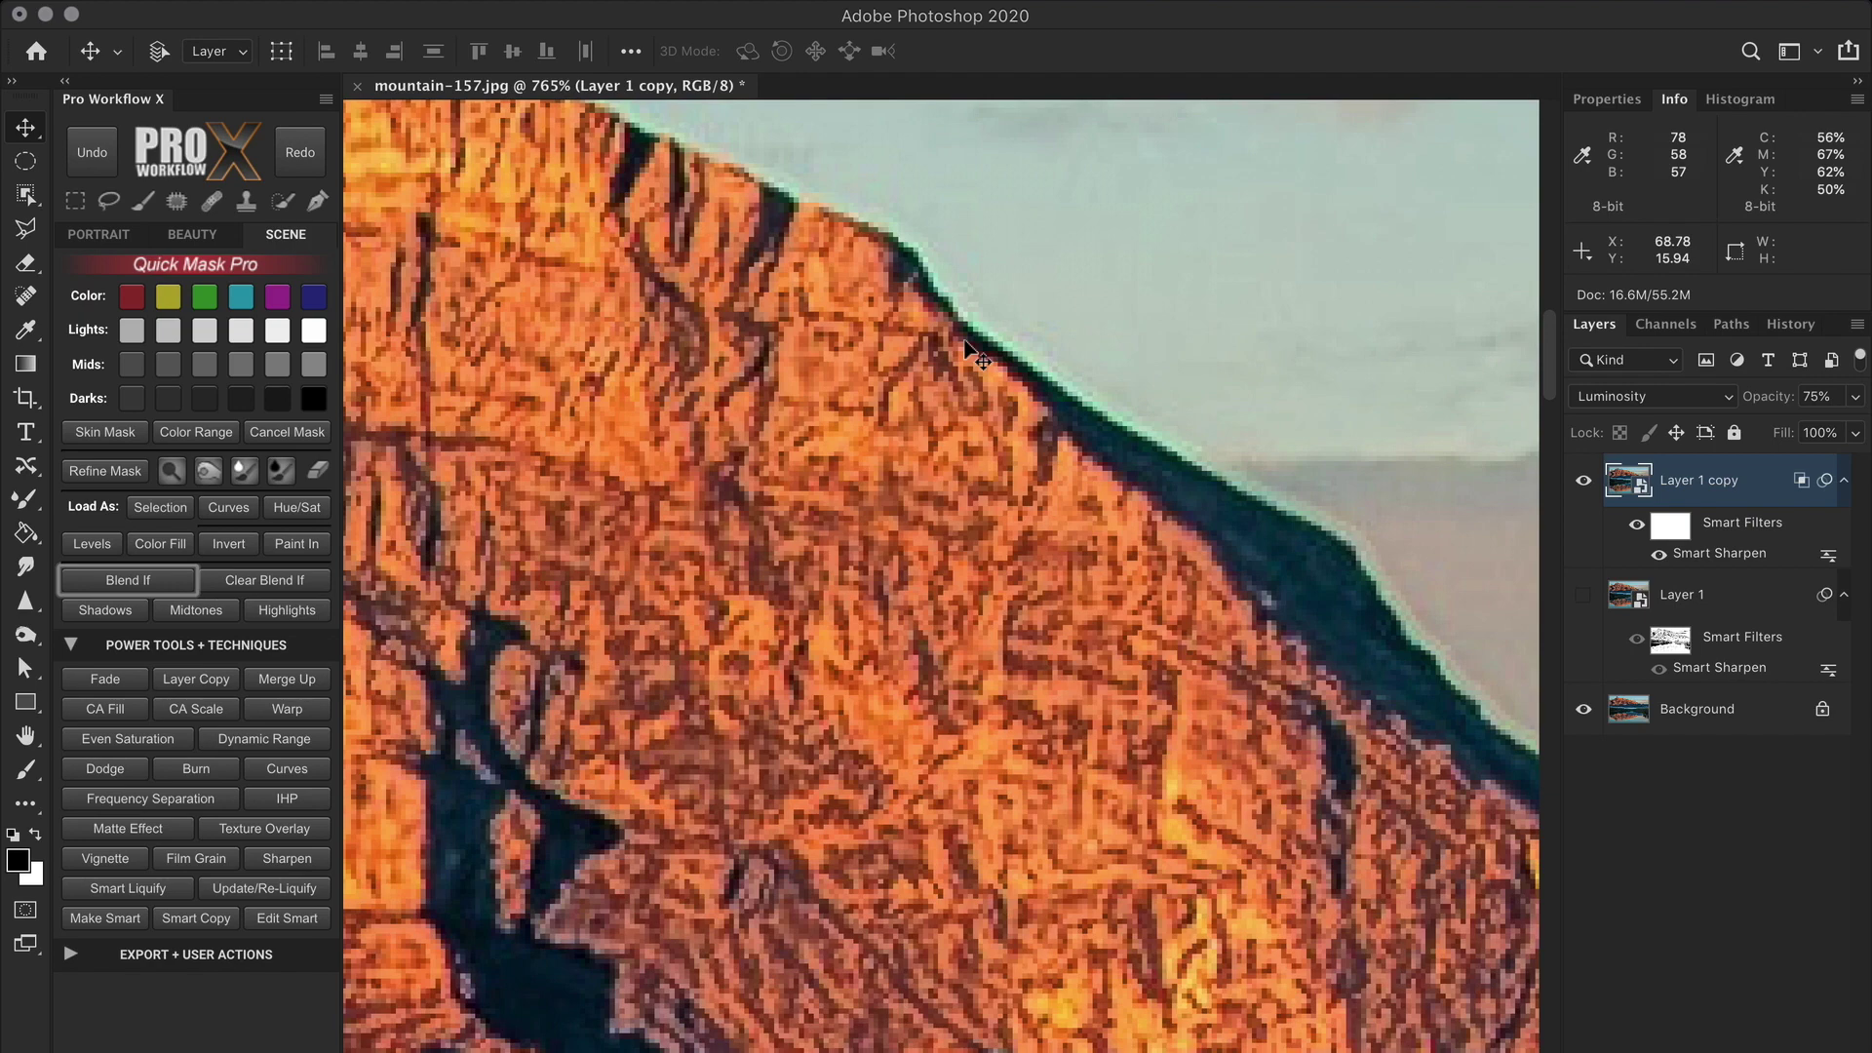
{"action": "scroll", "coordinate": [980, 359], "scroll_direction": "down", "scroll_amount": 8}
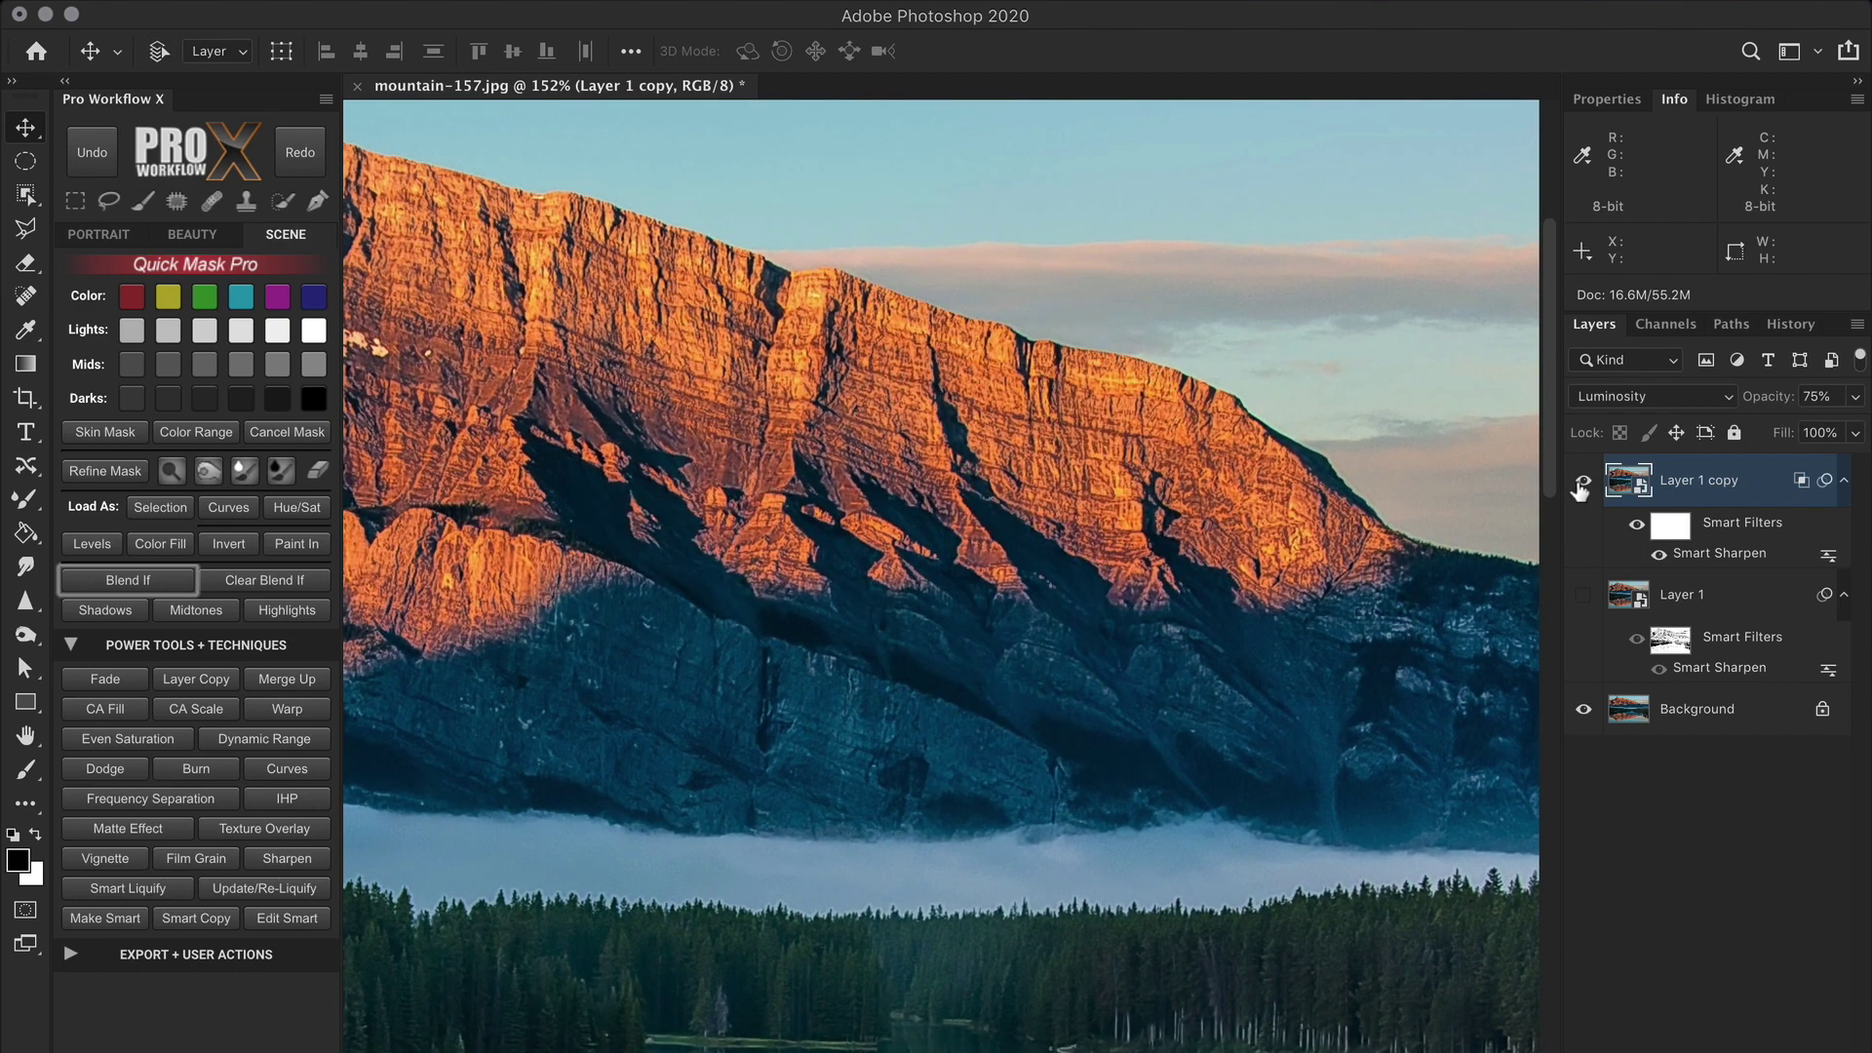
{"action": "left_click", "coordinate": [1582, 594]}
{"action": "left_click", "coordinate": [1618, 604]}
Create Layer 1 copy 2 at the top, hide the other layers, and whiten its filter mask.
{"action": "left_click", "coordinate": [227, 679]}
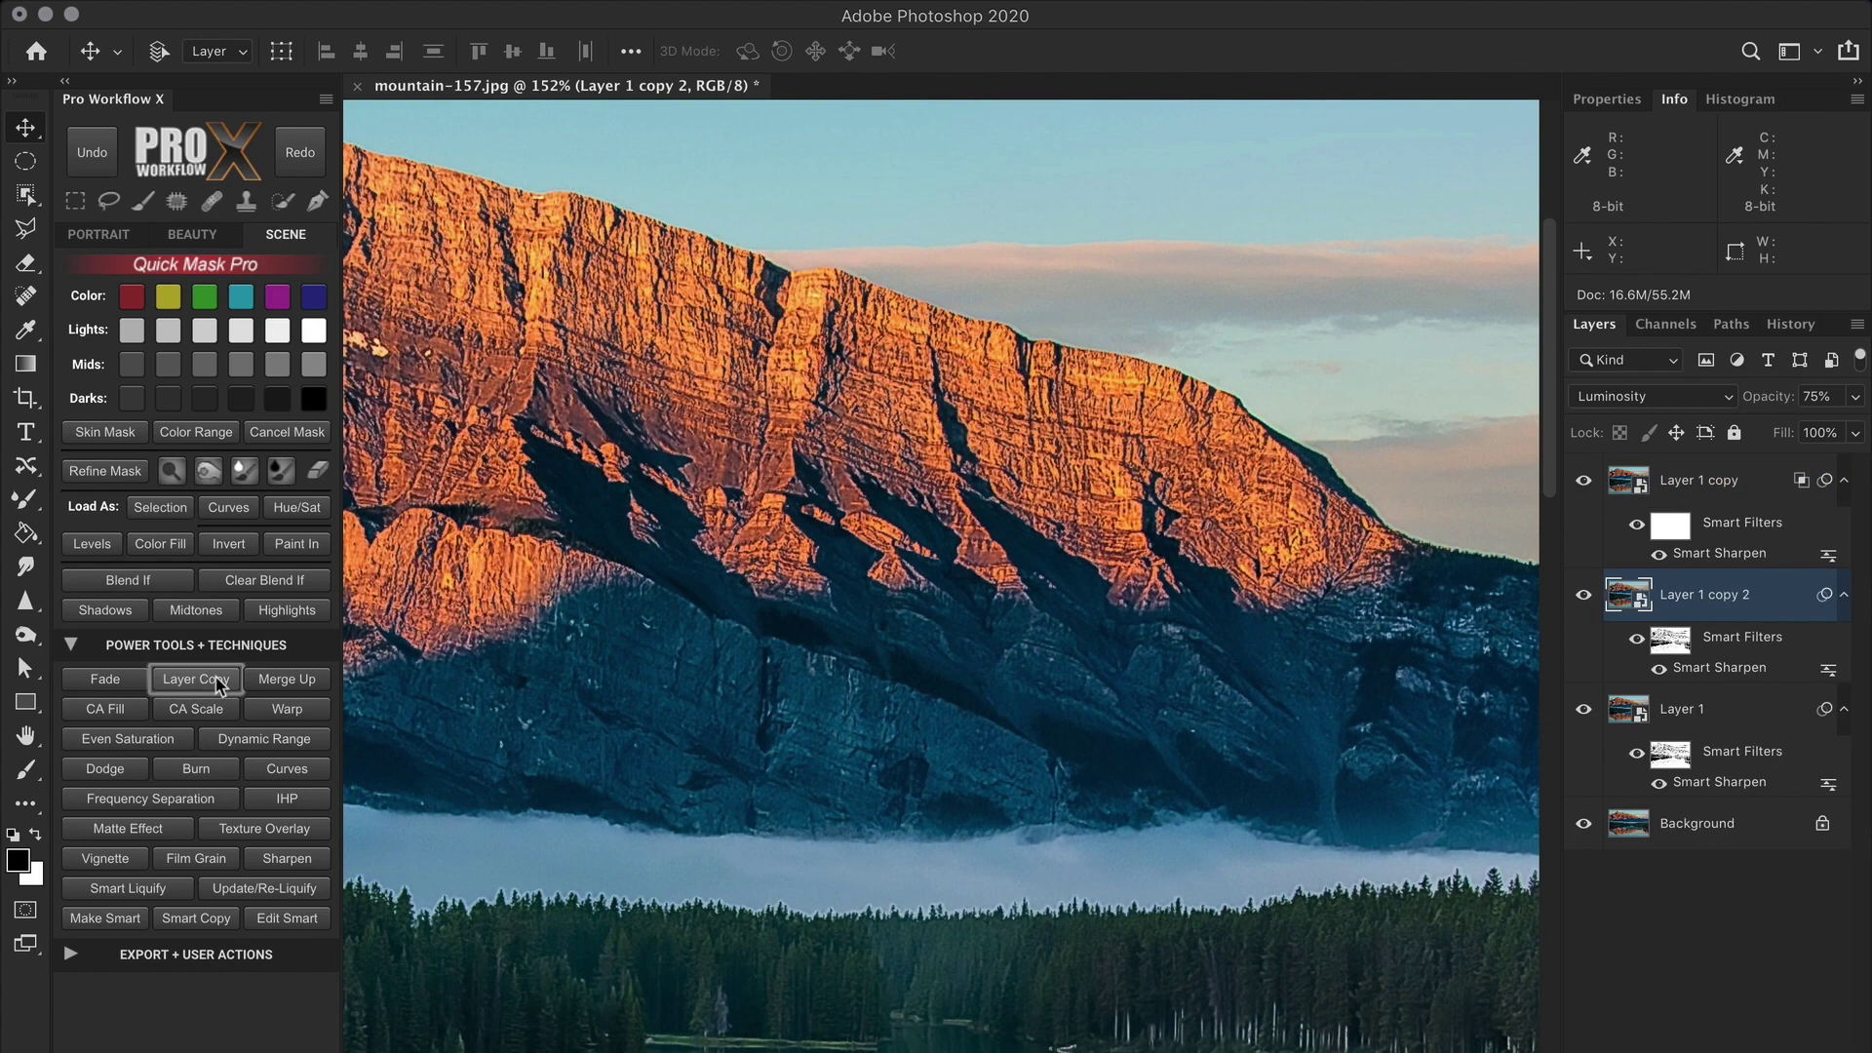
{"action": "left_click_drag", "start_coordinate": [1773, 605], "coordinate": [1726, 466]}
{"action": "left_click", "coordinate": [1583, 595]}
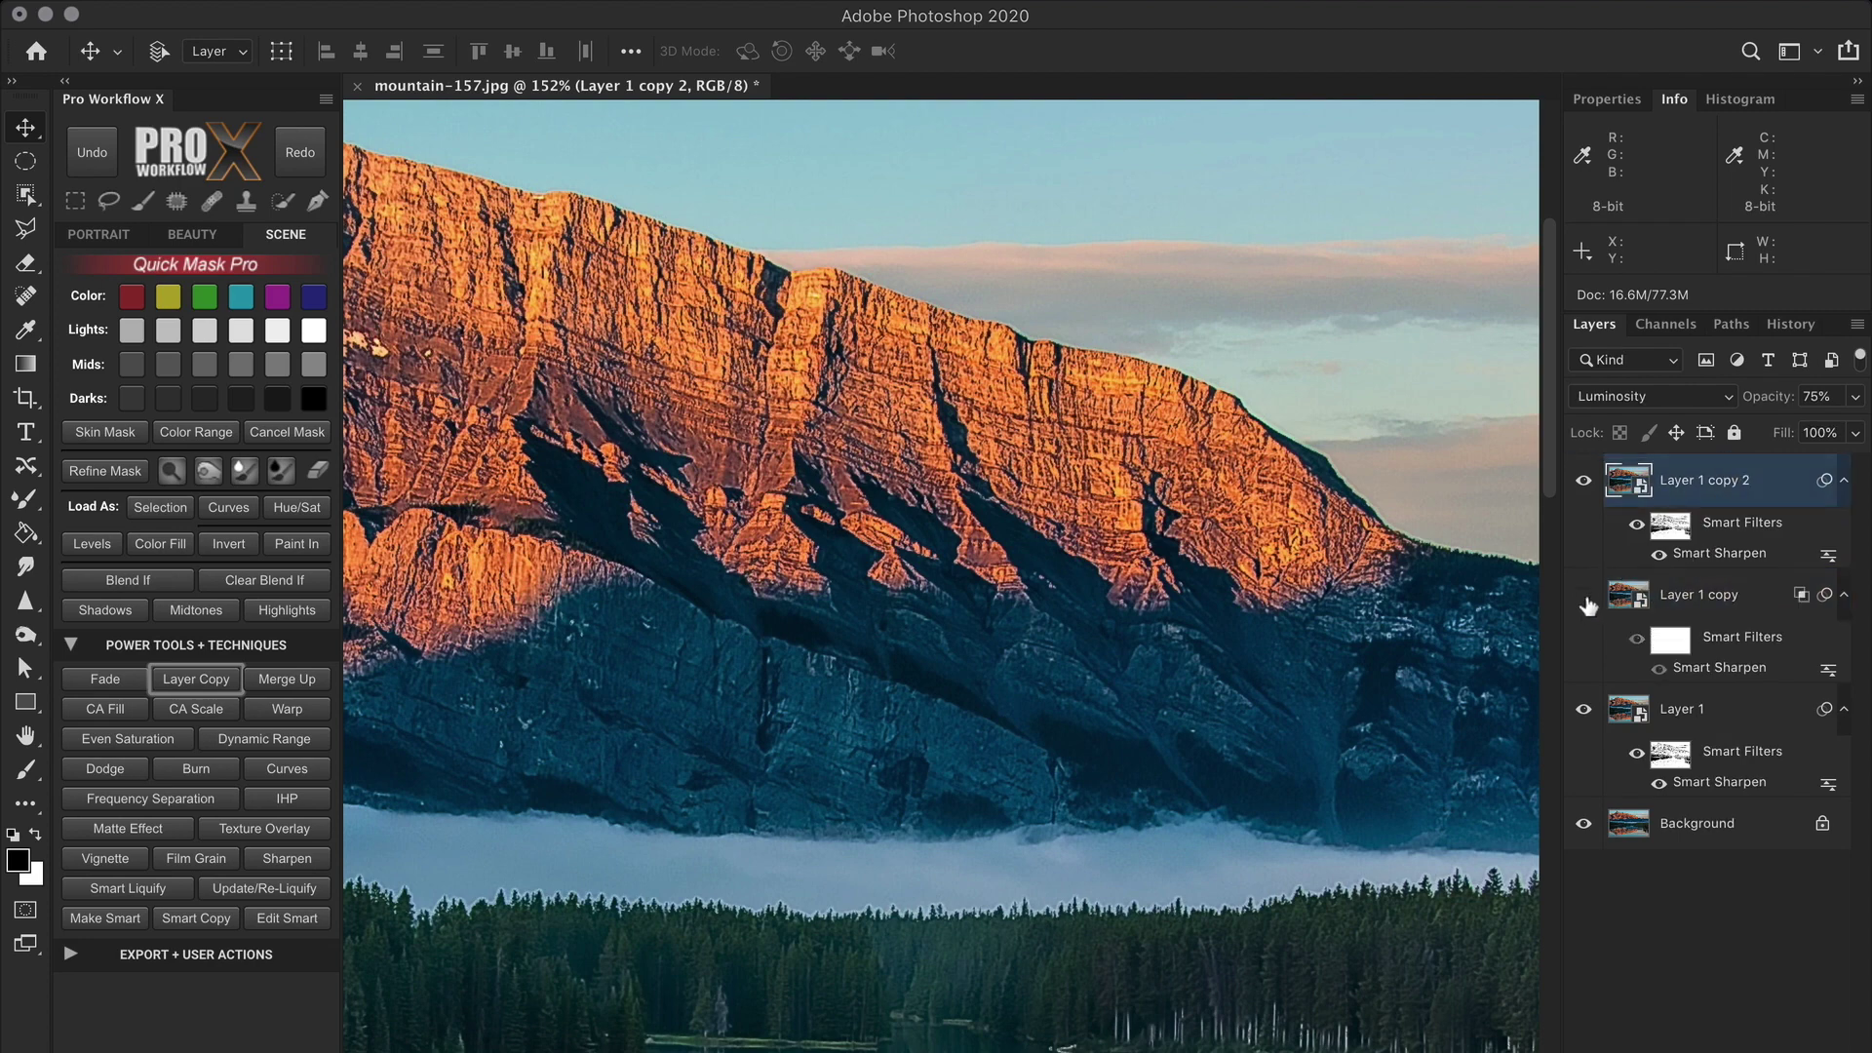
{"action": "left_click", "coordinate": [1581, 711]}
{"action": "left_click", "coordinate": [1669, 526]}
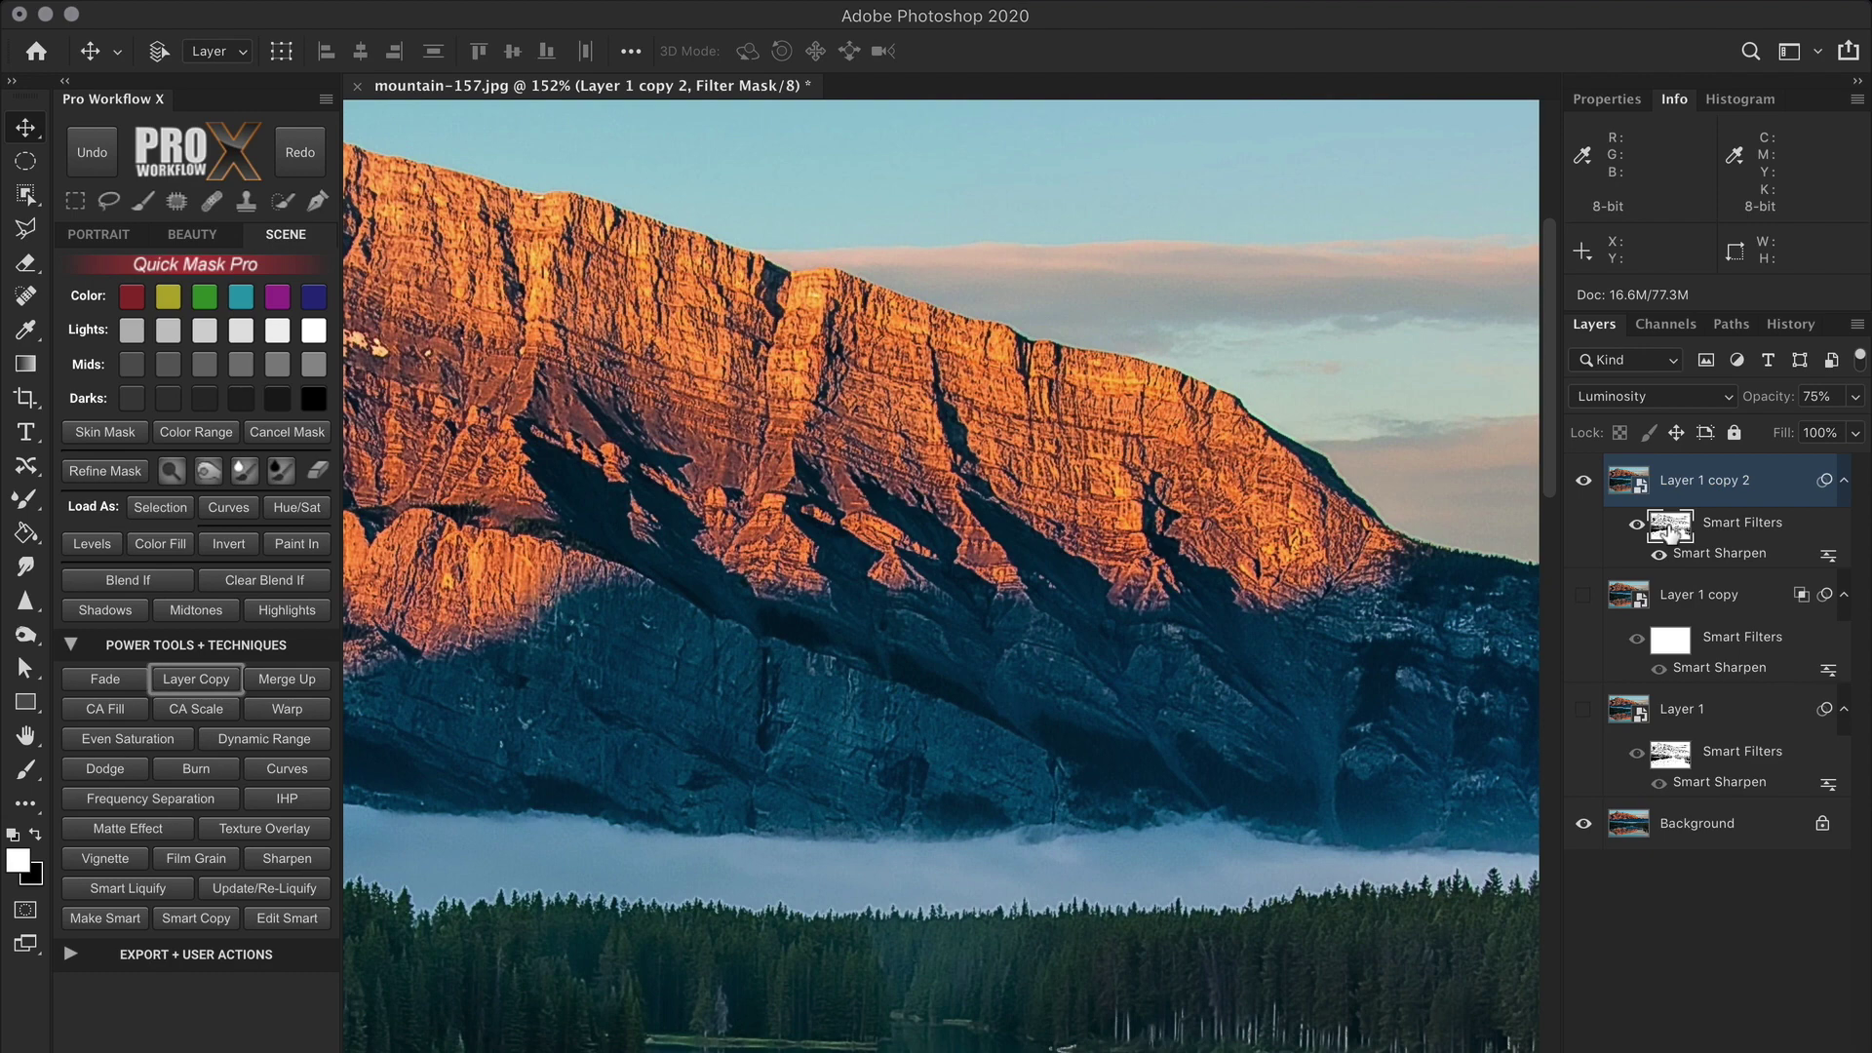
{"action": "key", "text": "alt+BackSpace"}
{"action": "scroll", "coordinate": [1302, 432], "scroll_direction": "up", "scroll_amount": 6}
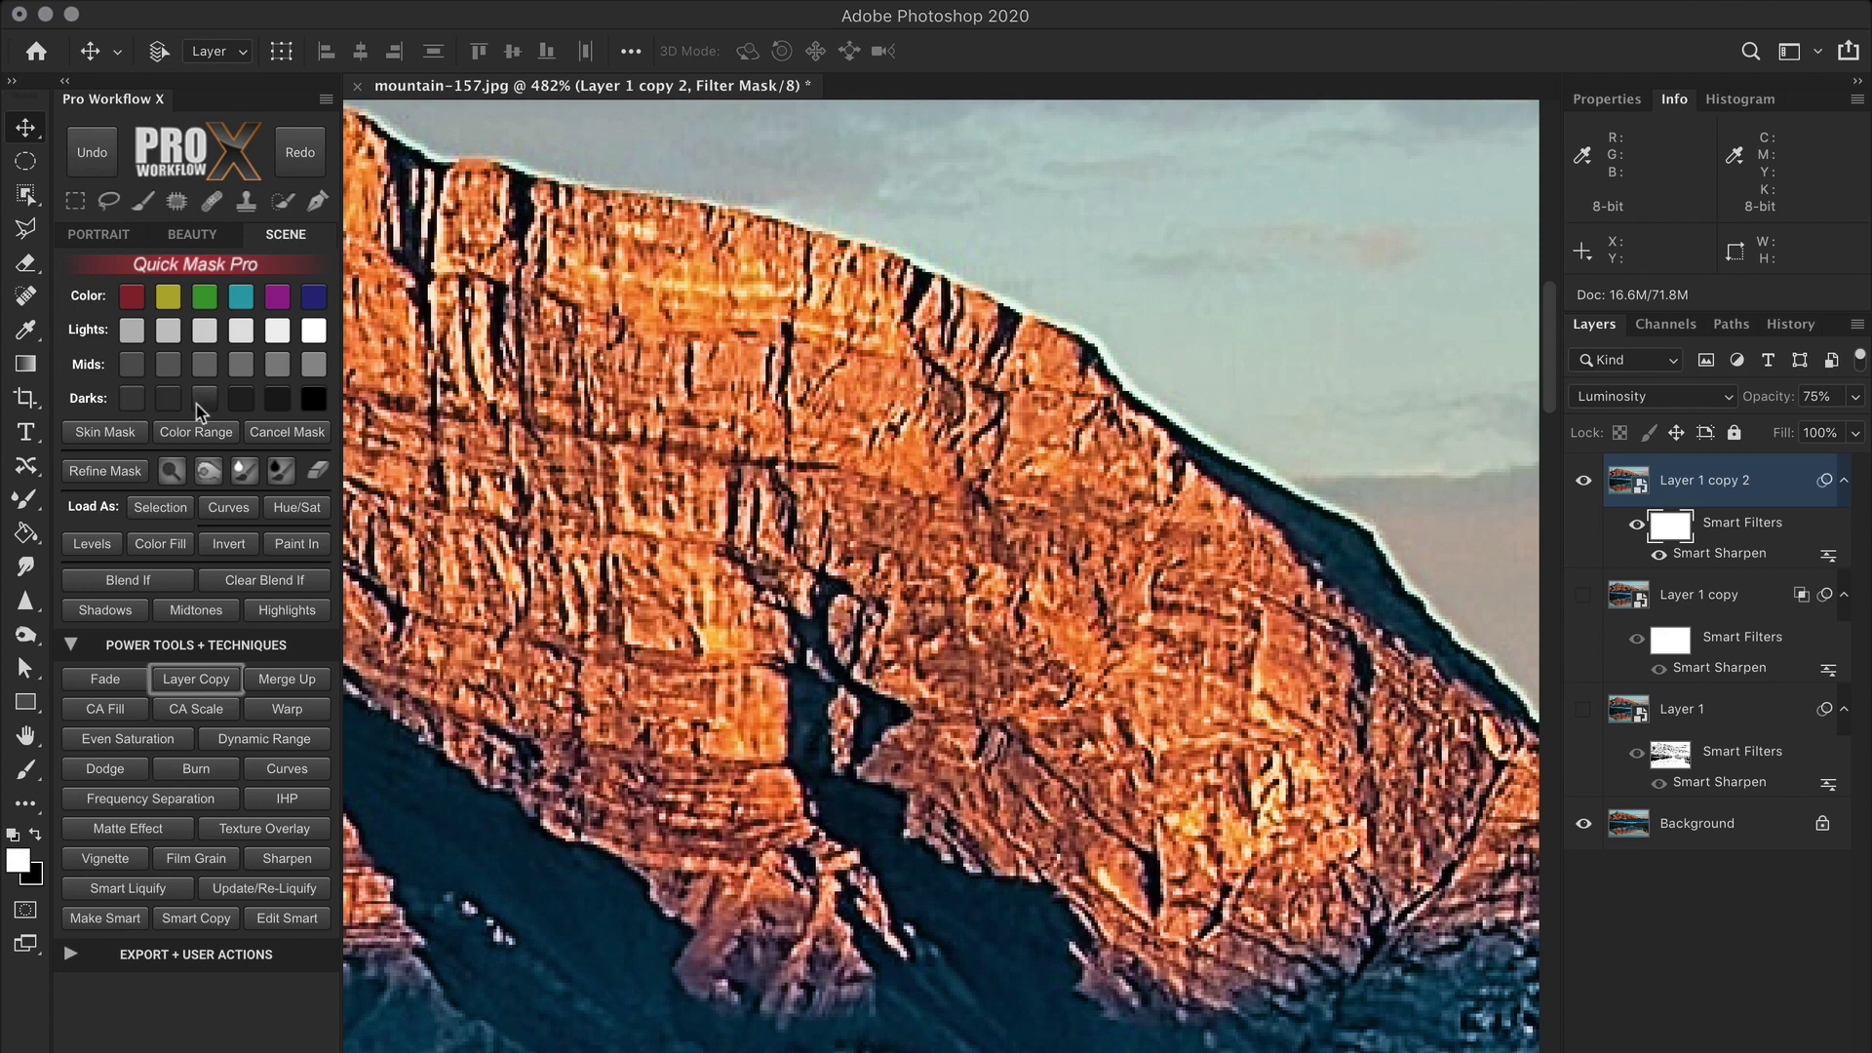
Preview Lights luminosity masks and load the broader Lights mask as a selection.
{"action": "left_click", "coordinate": [277, 331]}
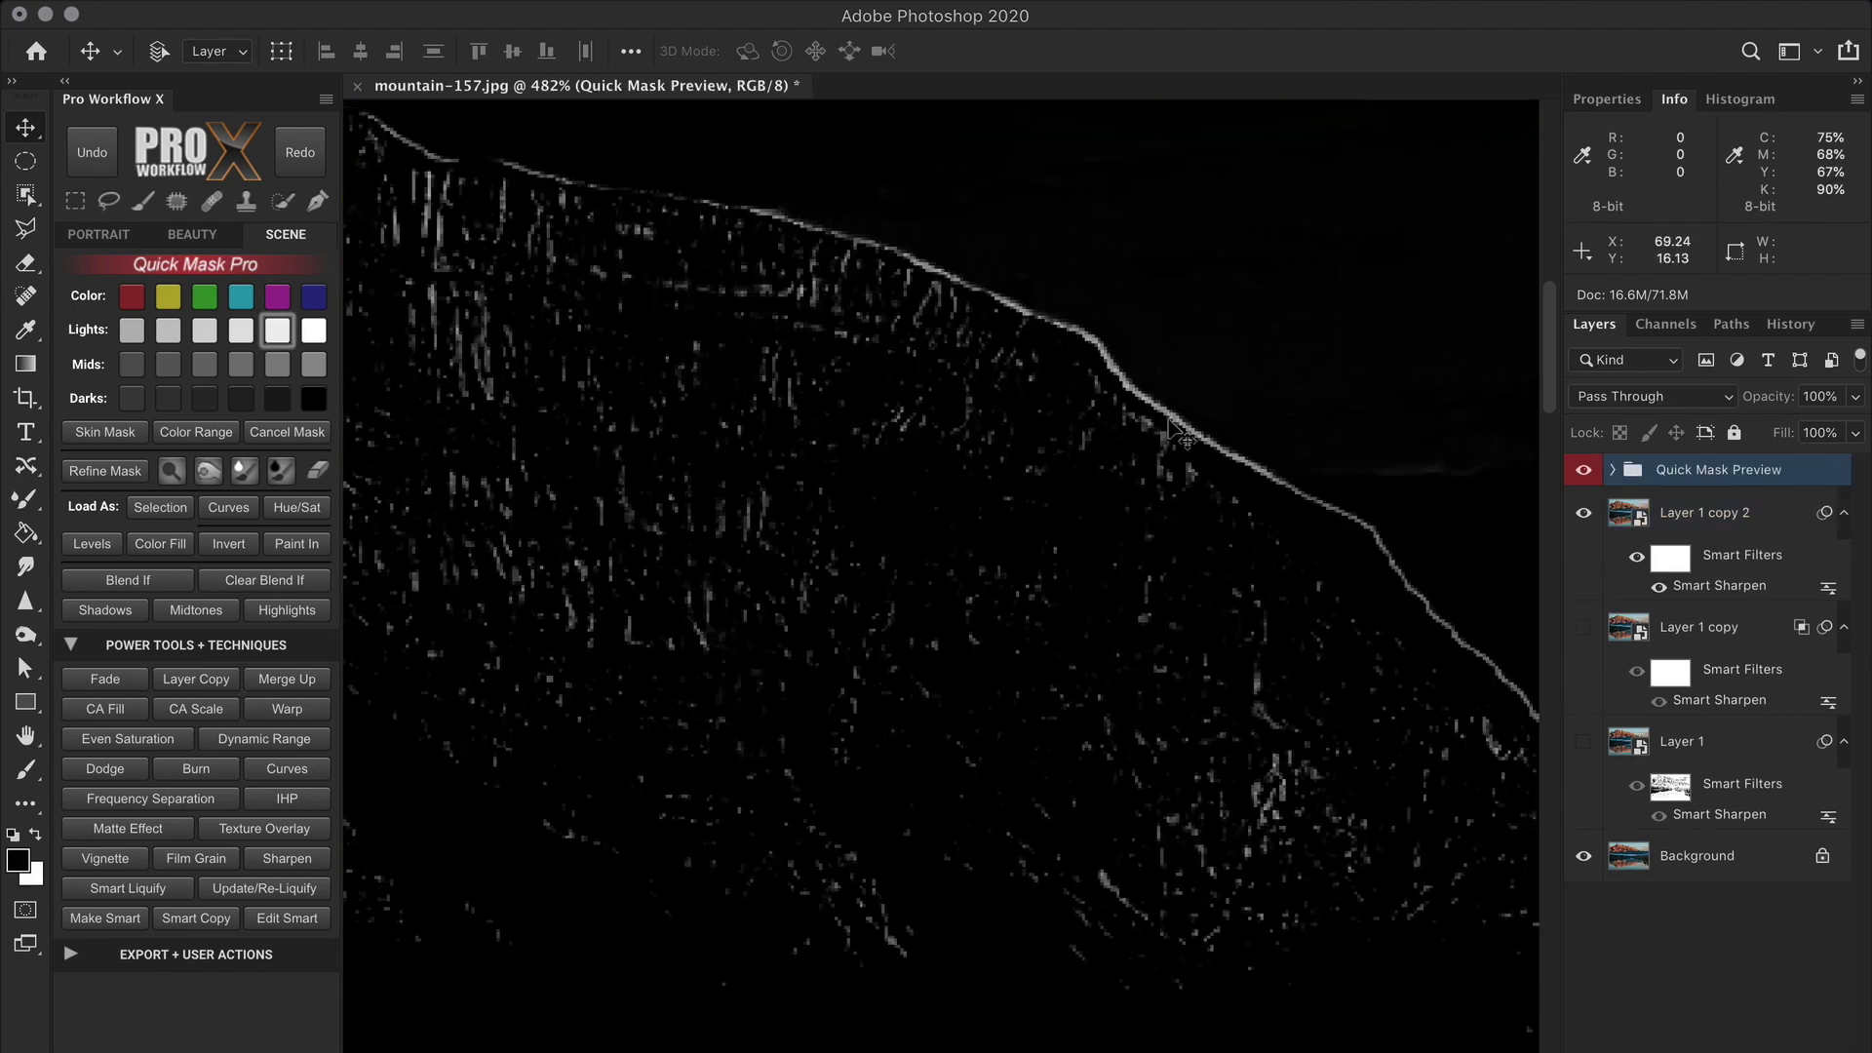
{"action": "left_click", "coordinate": [312, 438]}
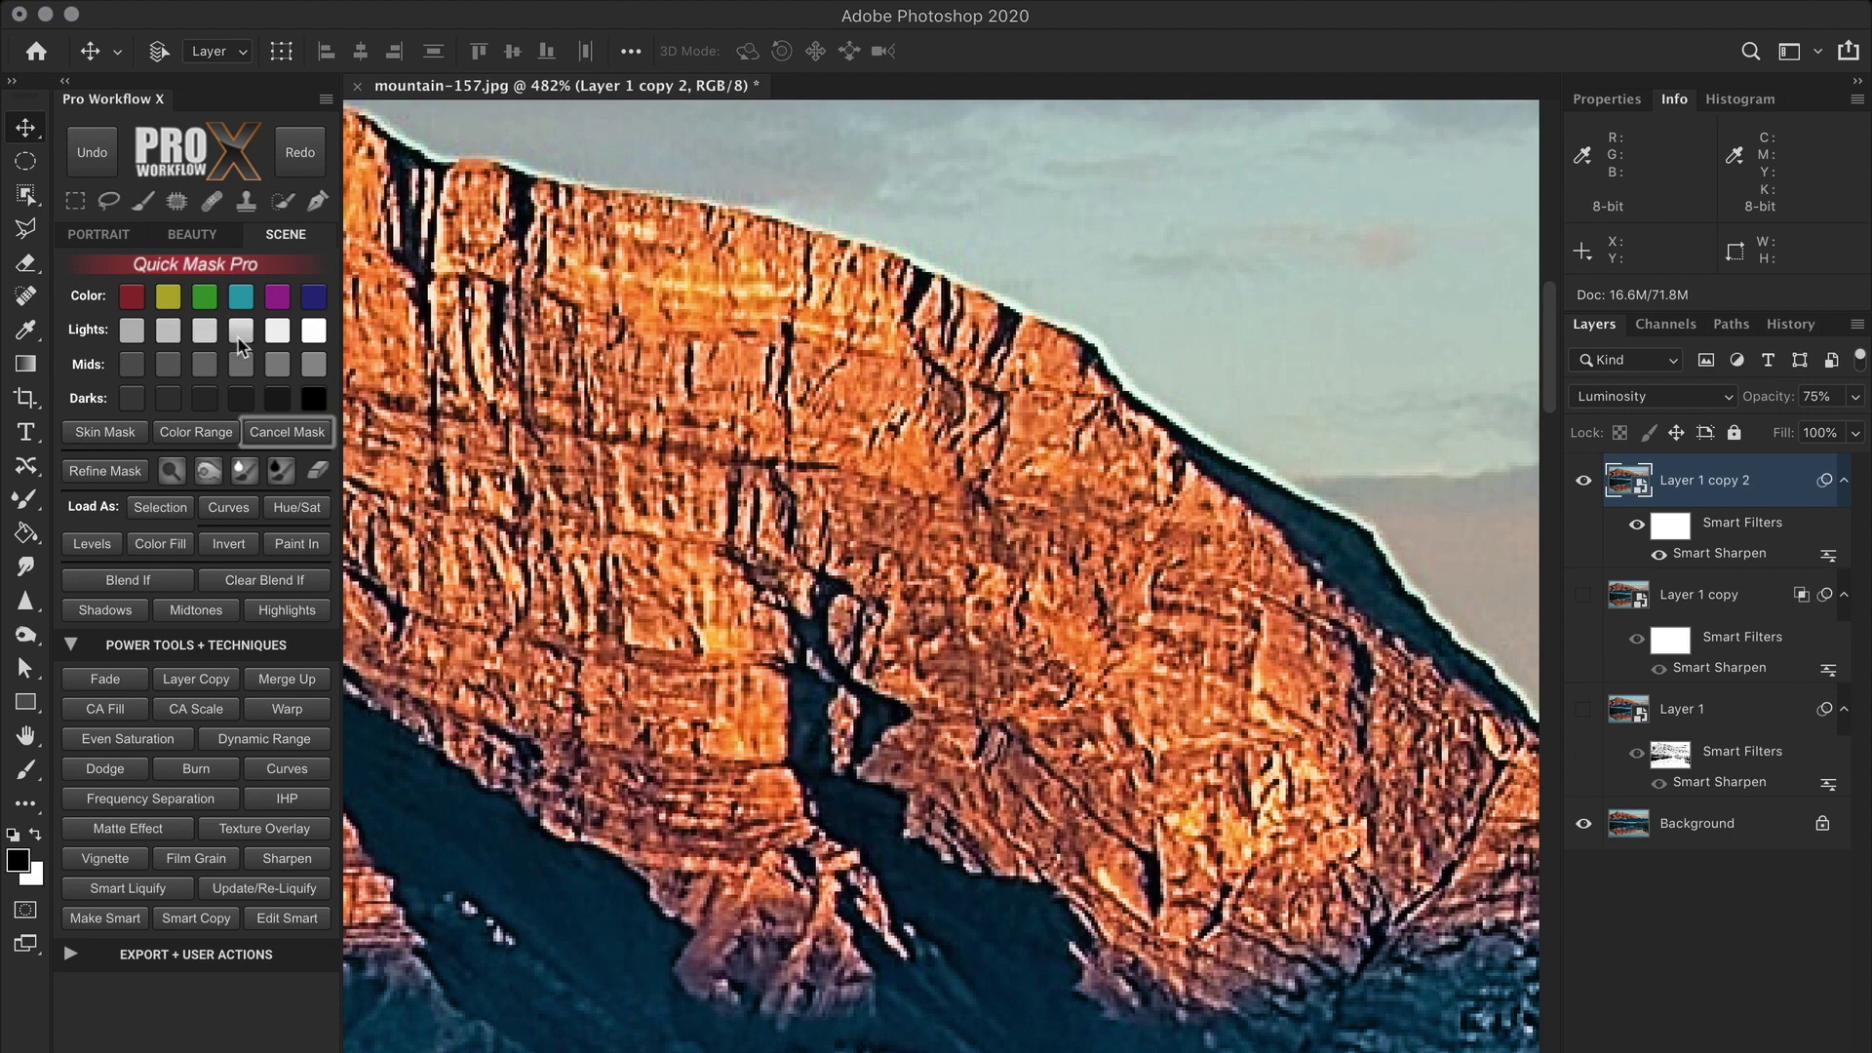
{"action": "left_click", "coordinate": [207, 335]}
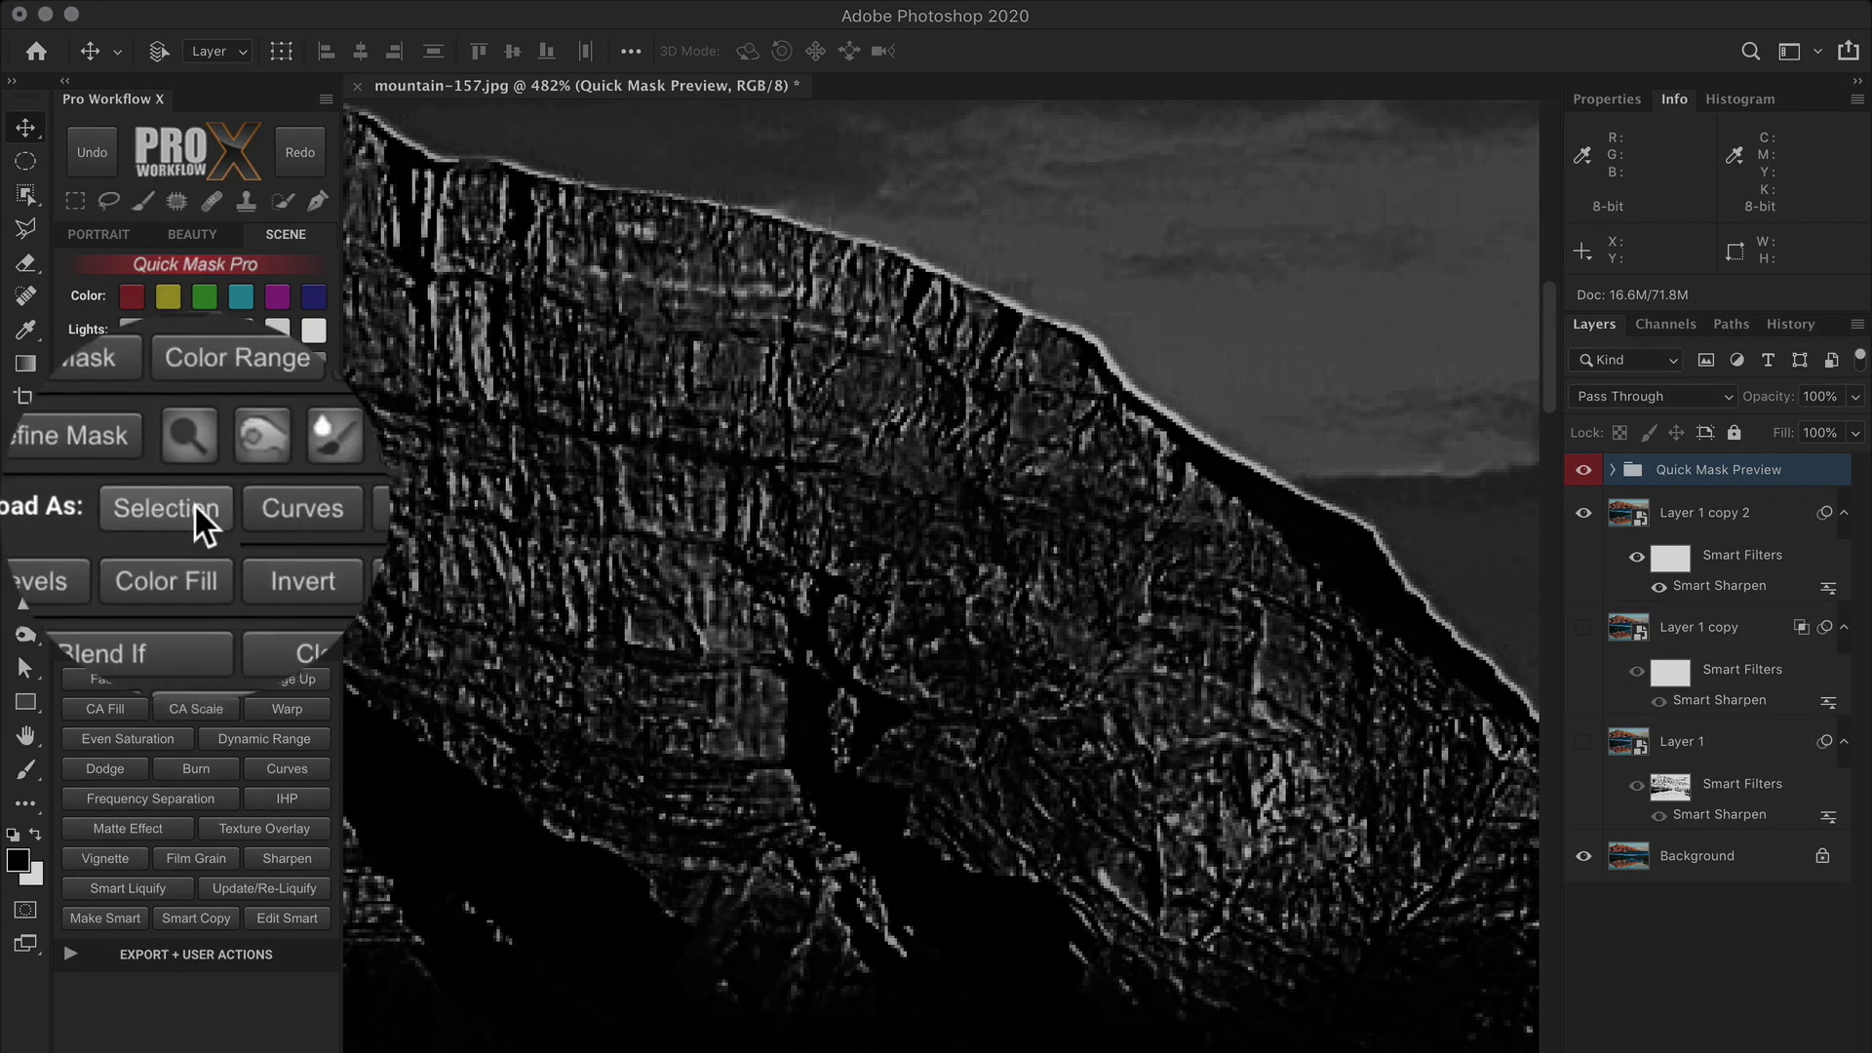
{"action": "left_click", "coordinate": [160, 508]}
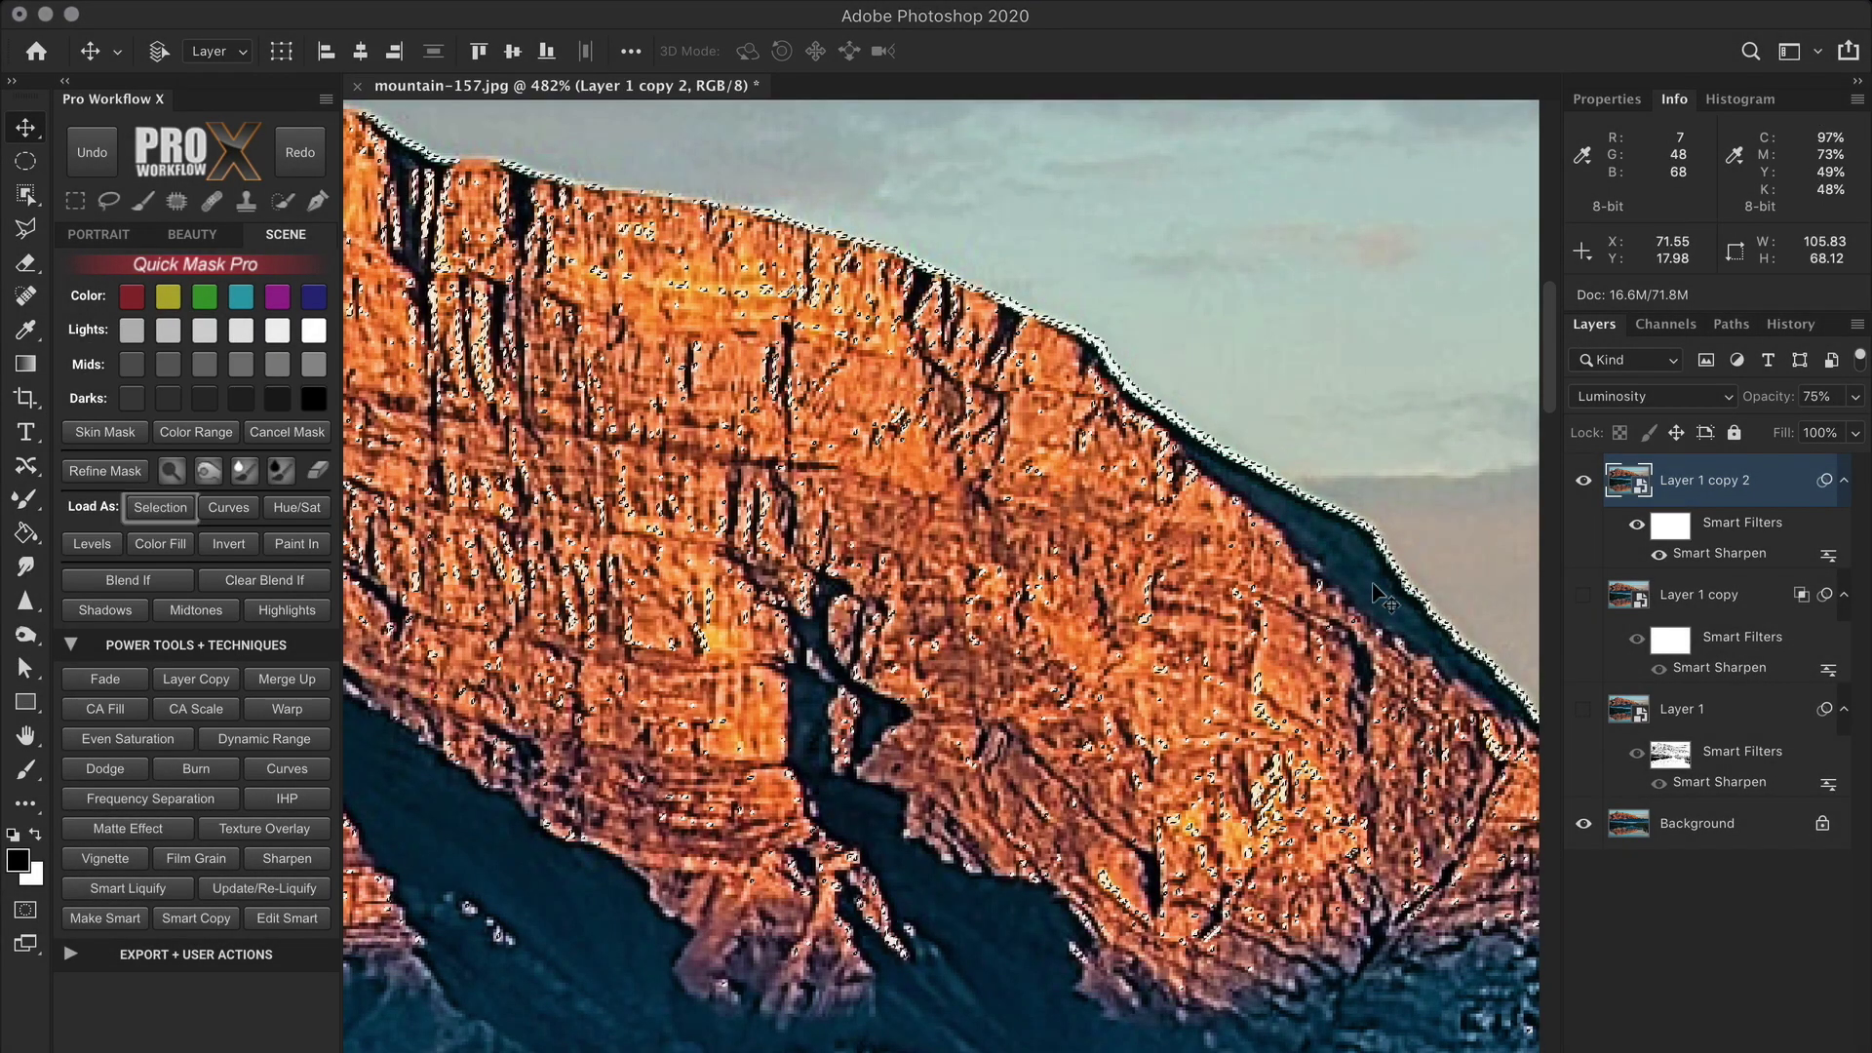
Fill Layer 1 copy 2's filter mask black within the lights selection, then deselect.
{"action": "left_click", "coordinate": [1671, 528]}
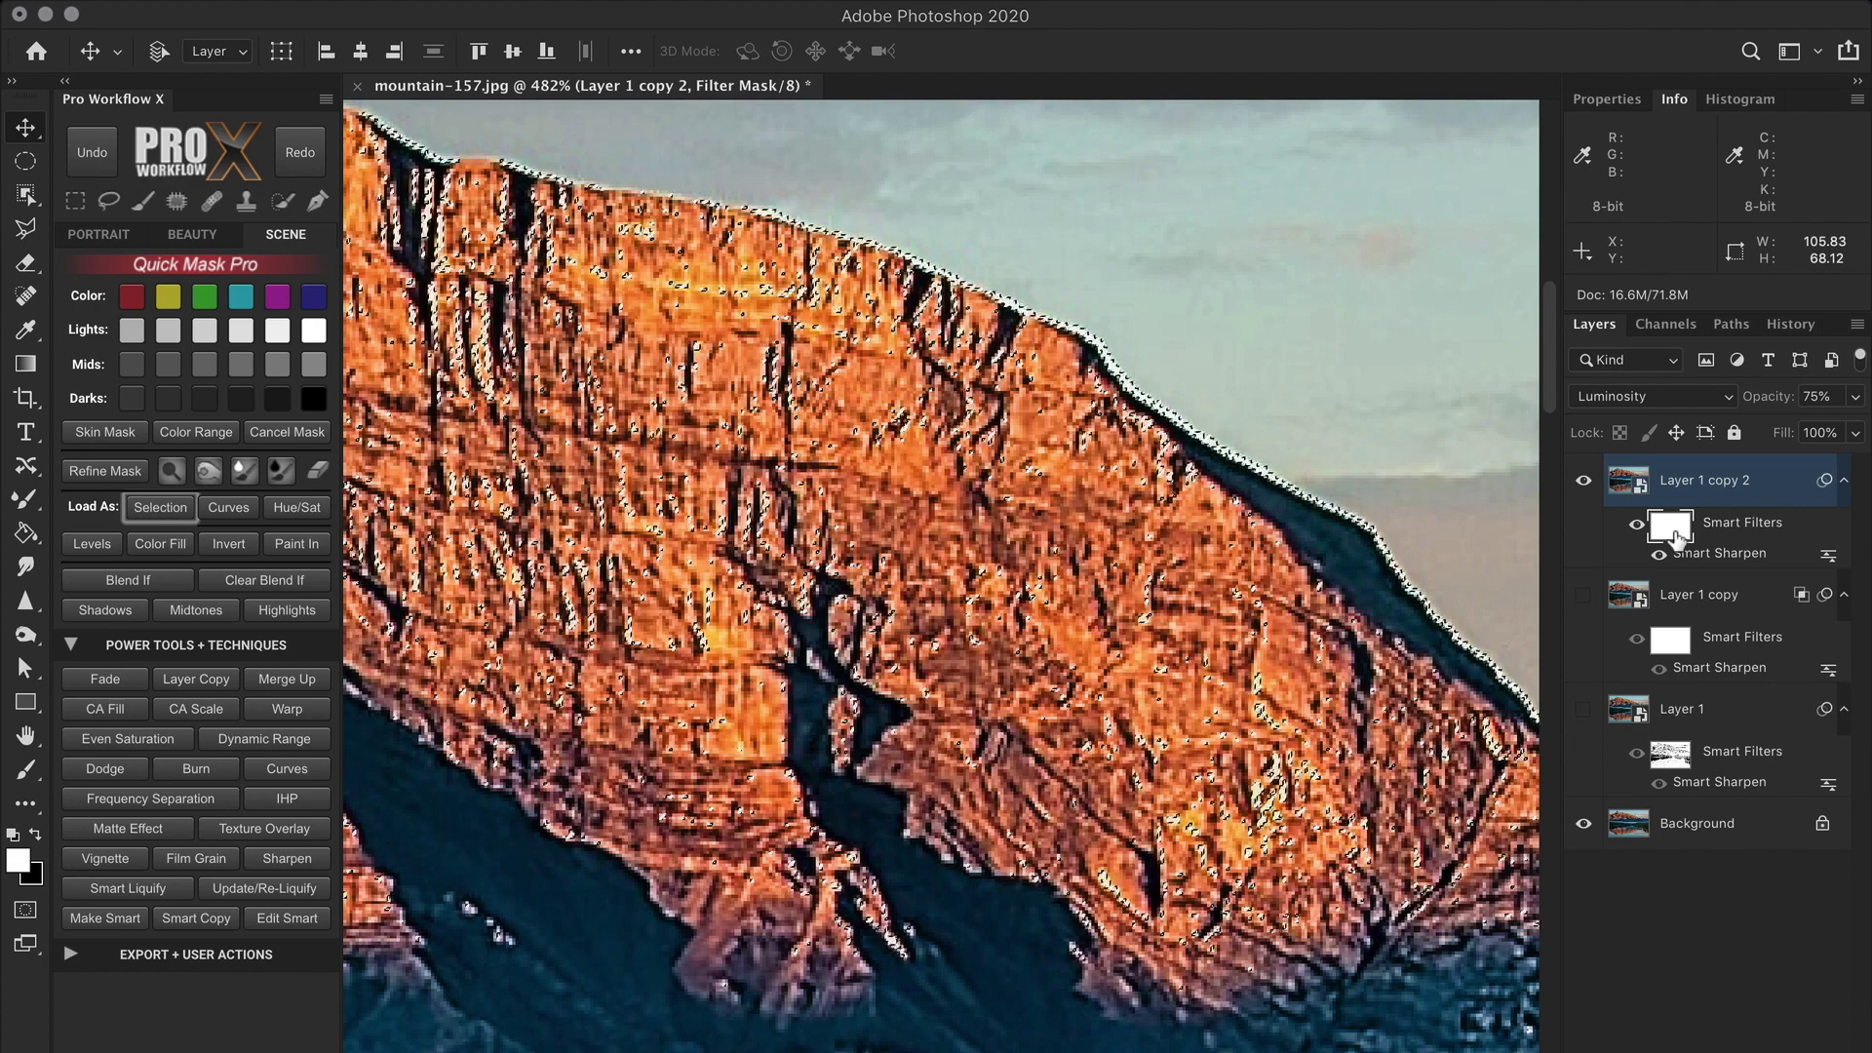
{"action": "scroll", "coordinate": [1246, 453], "scroll_direction": "up", "scroll_amount": 5}
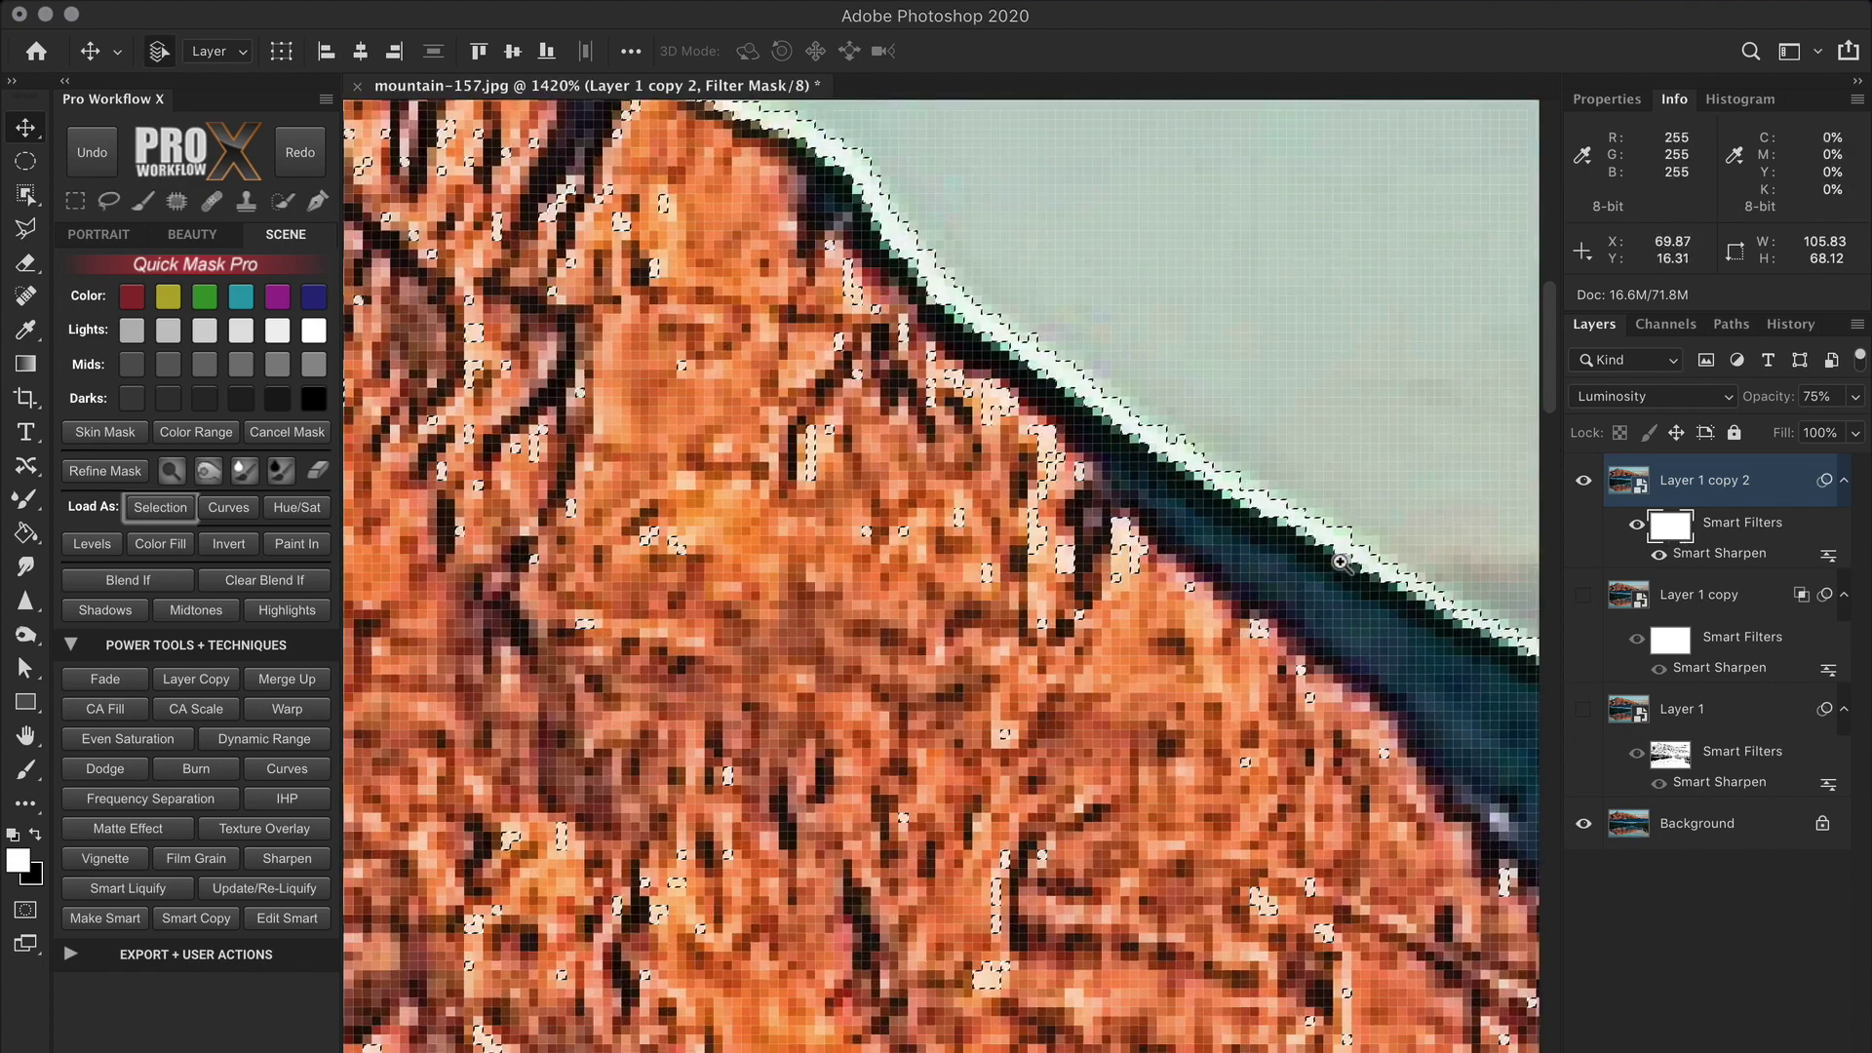
{"action": "key", "text": "super+h"}
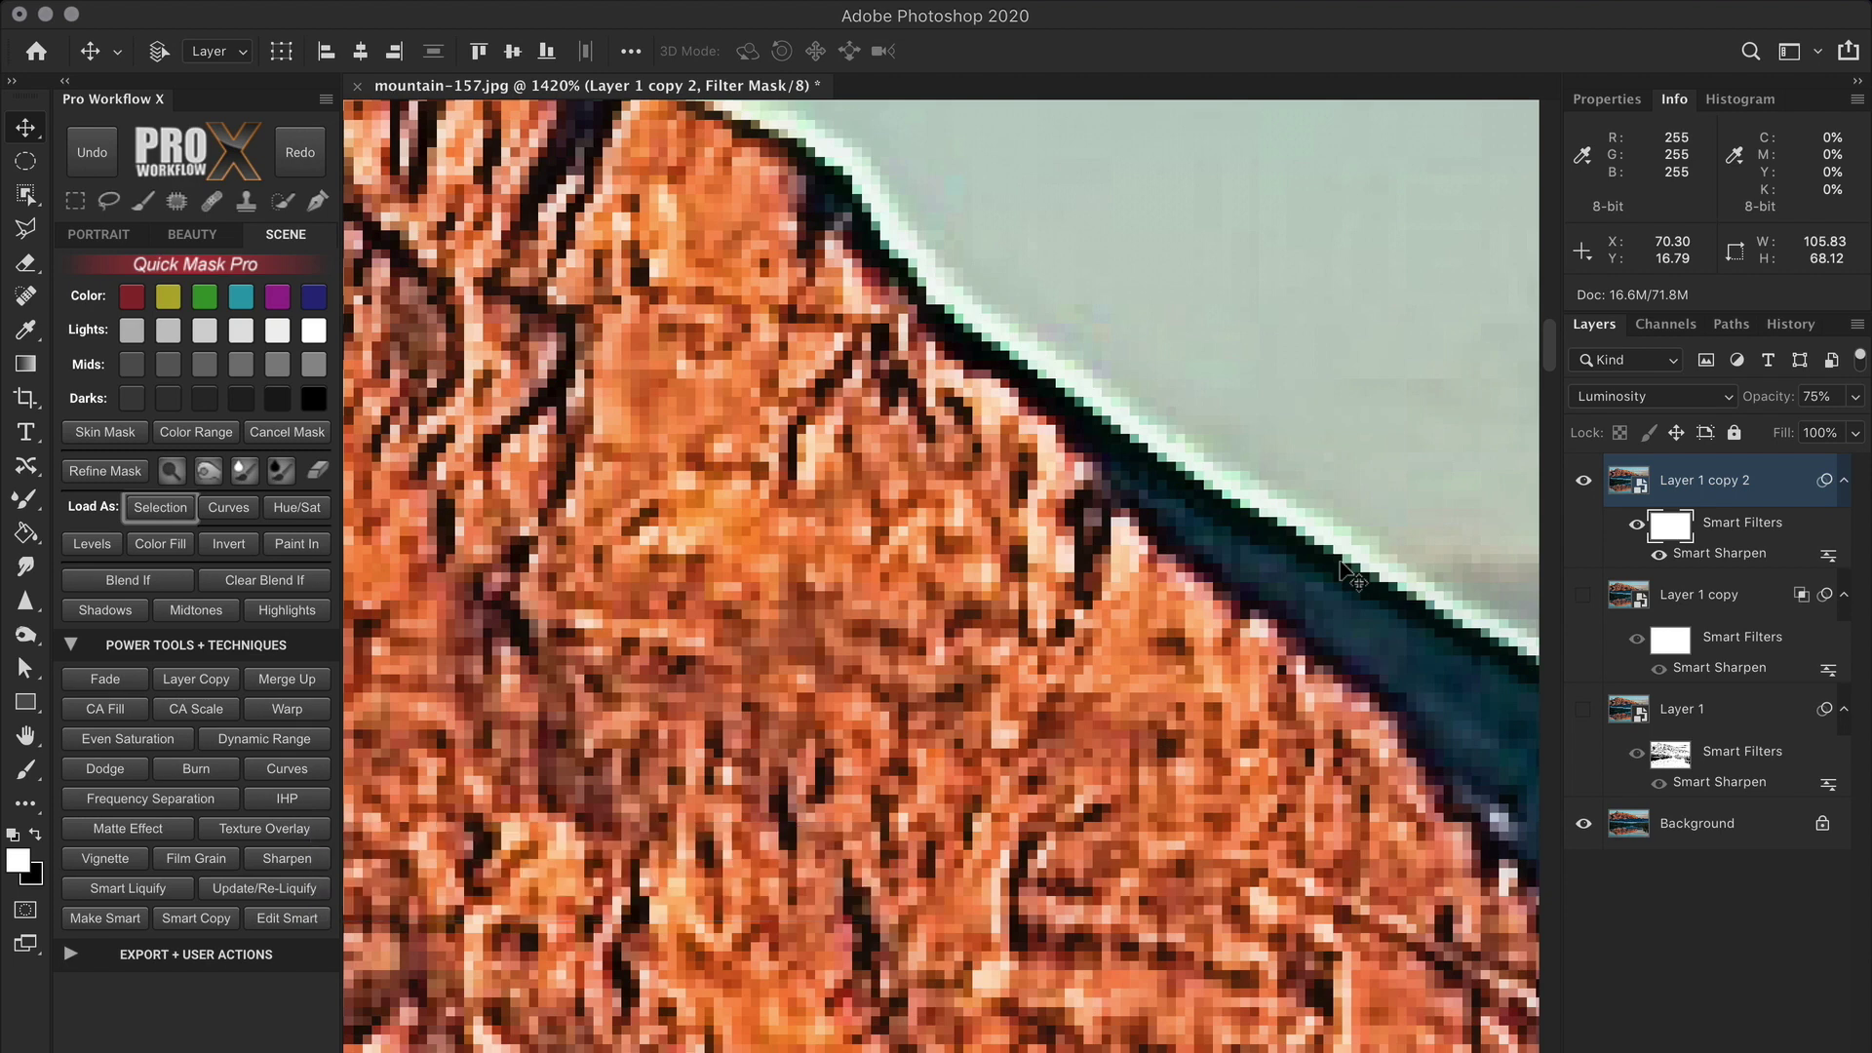
{"action": "key", "text": "BackSpace"}
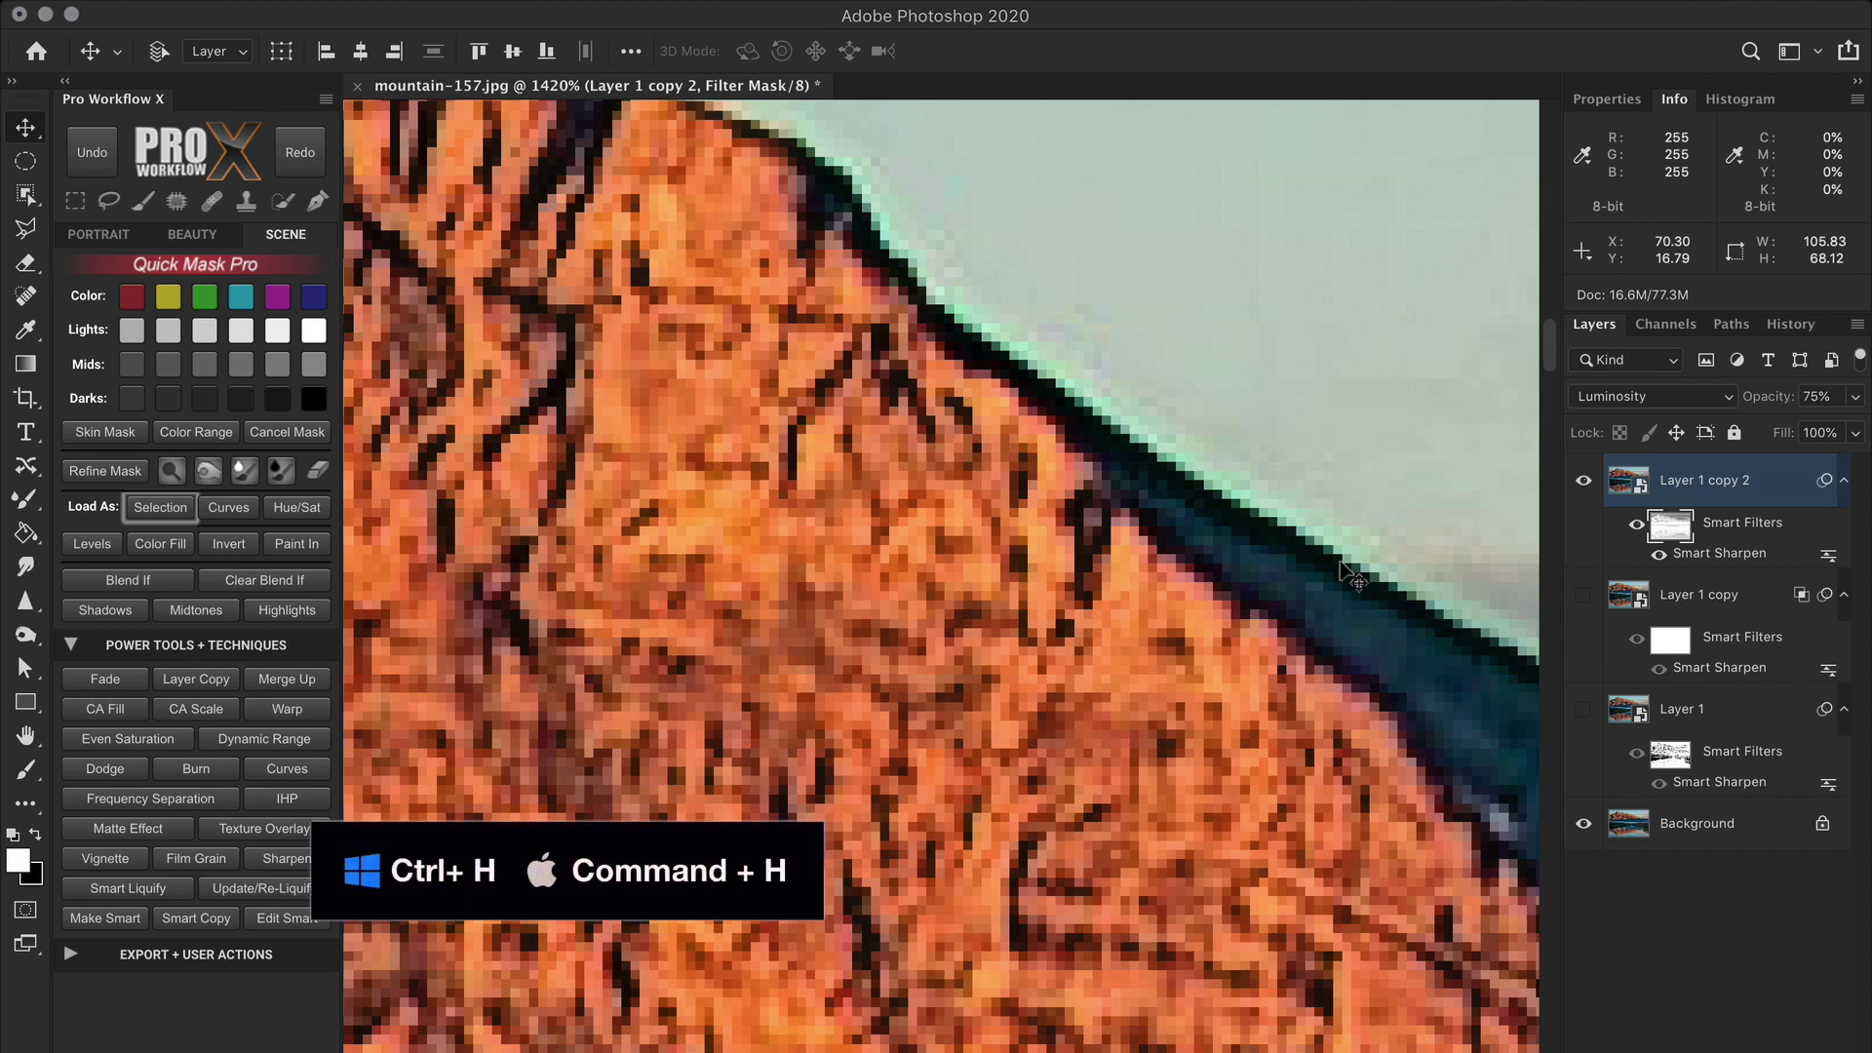
{"action": "key", "text": "super+h"}
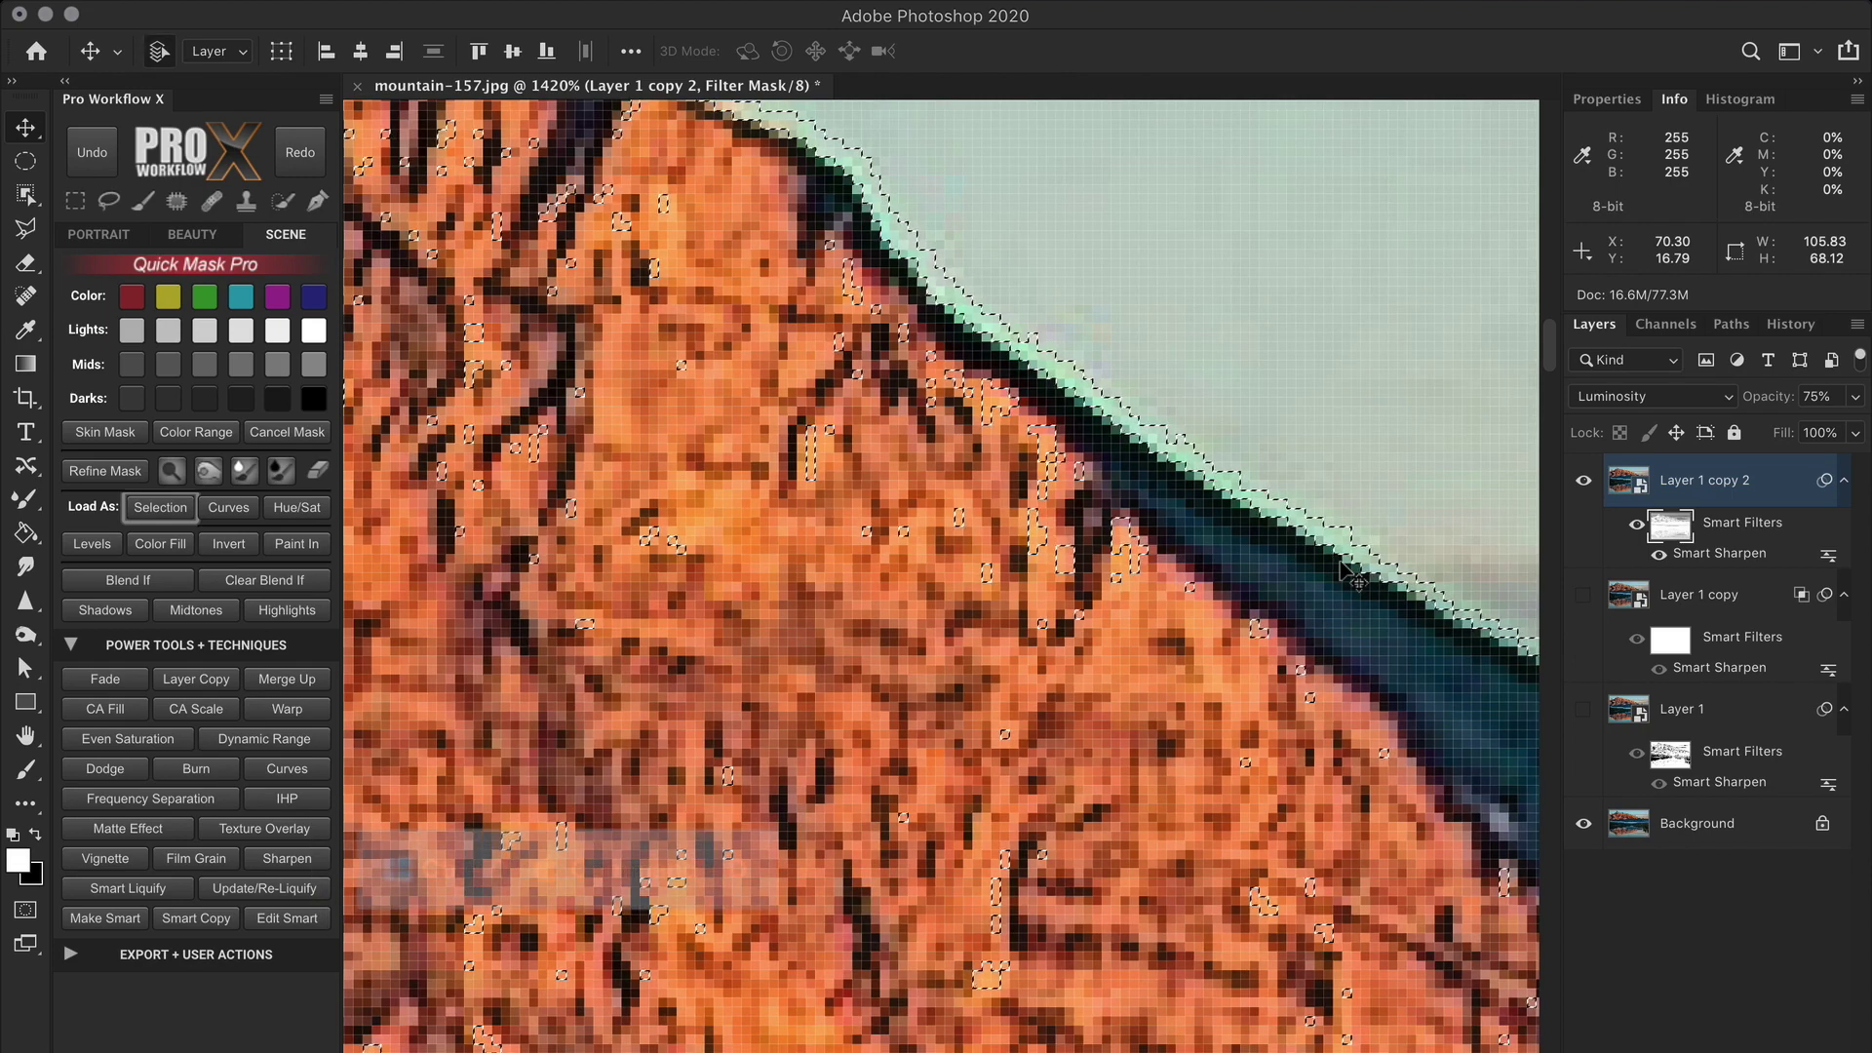
{"action": "key", "text": "super+d"}
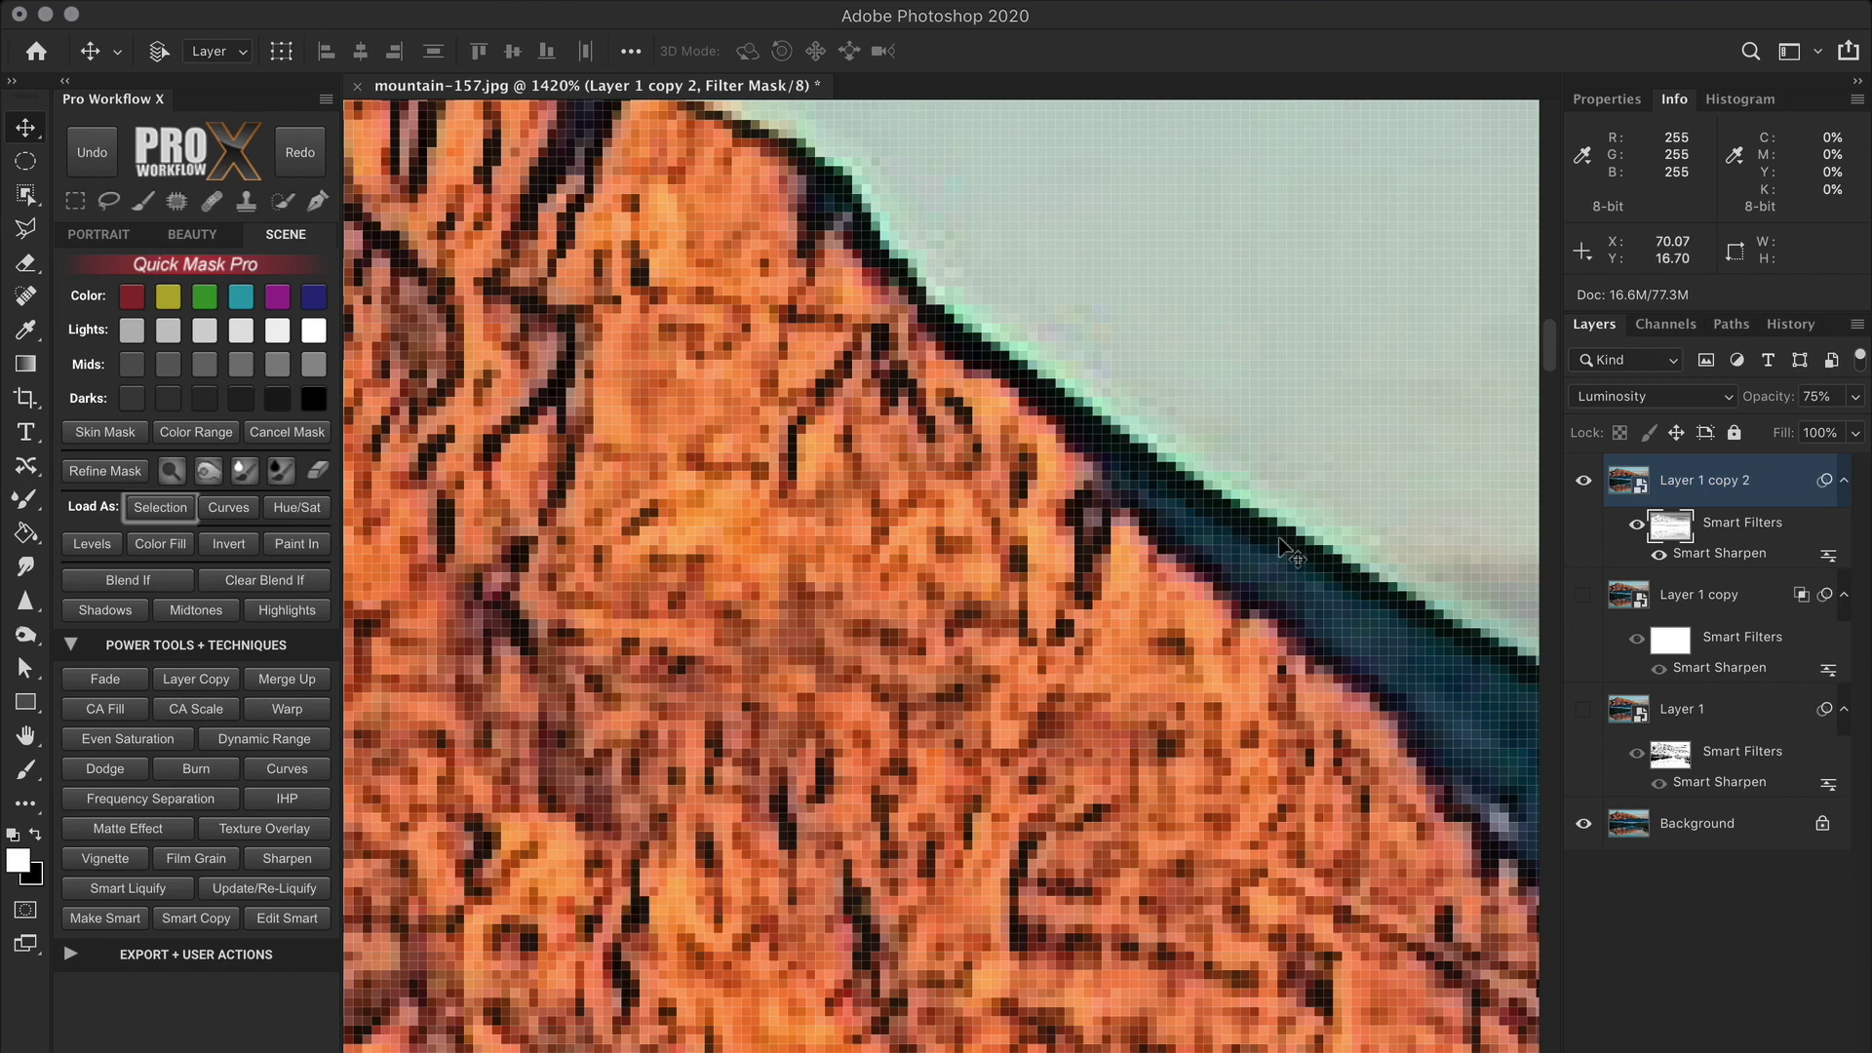
Load the Darks luminosity mask as a selection and target the filter mask again.
{"action": "left_click", "coordinate": [1619, 485]}
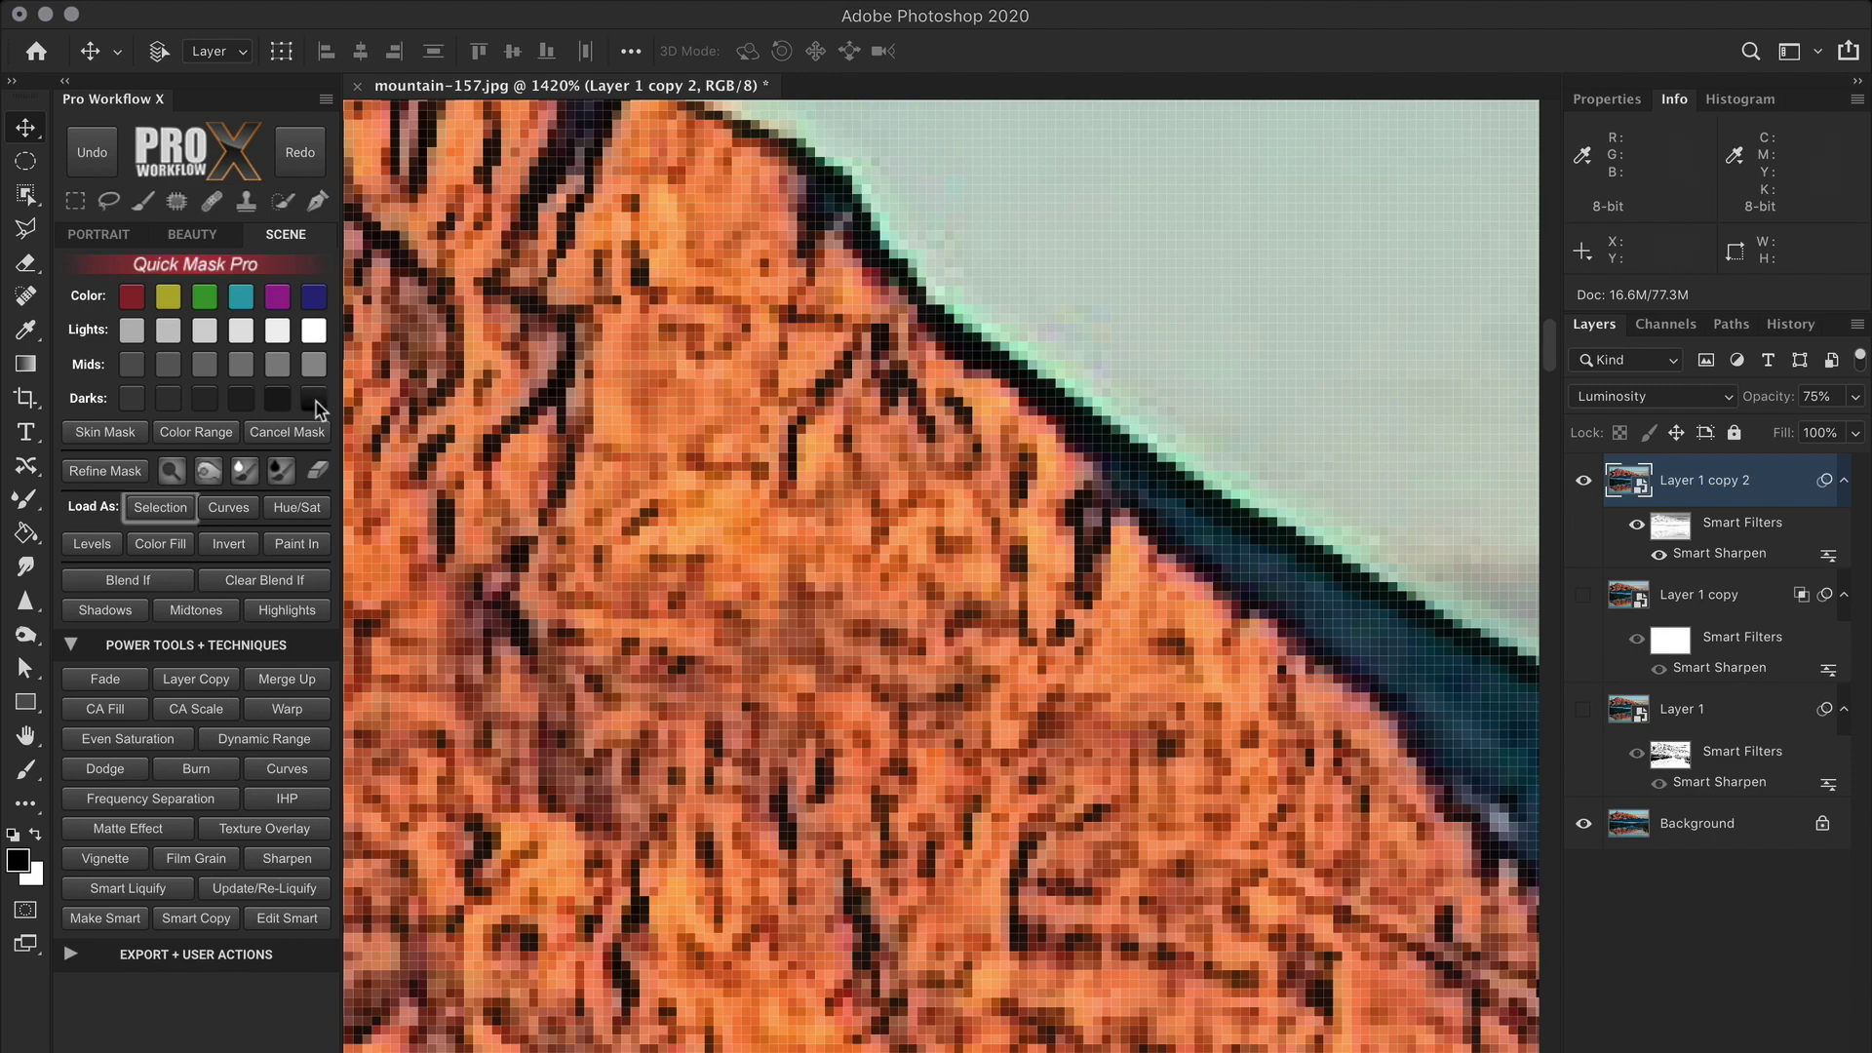
{"action": "left_click", "coordinate": [313, 399]}
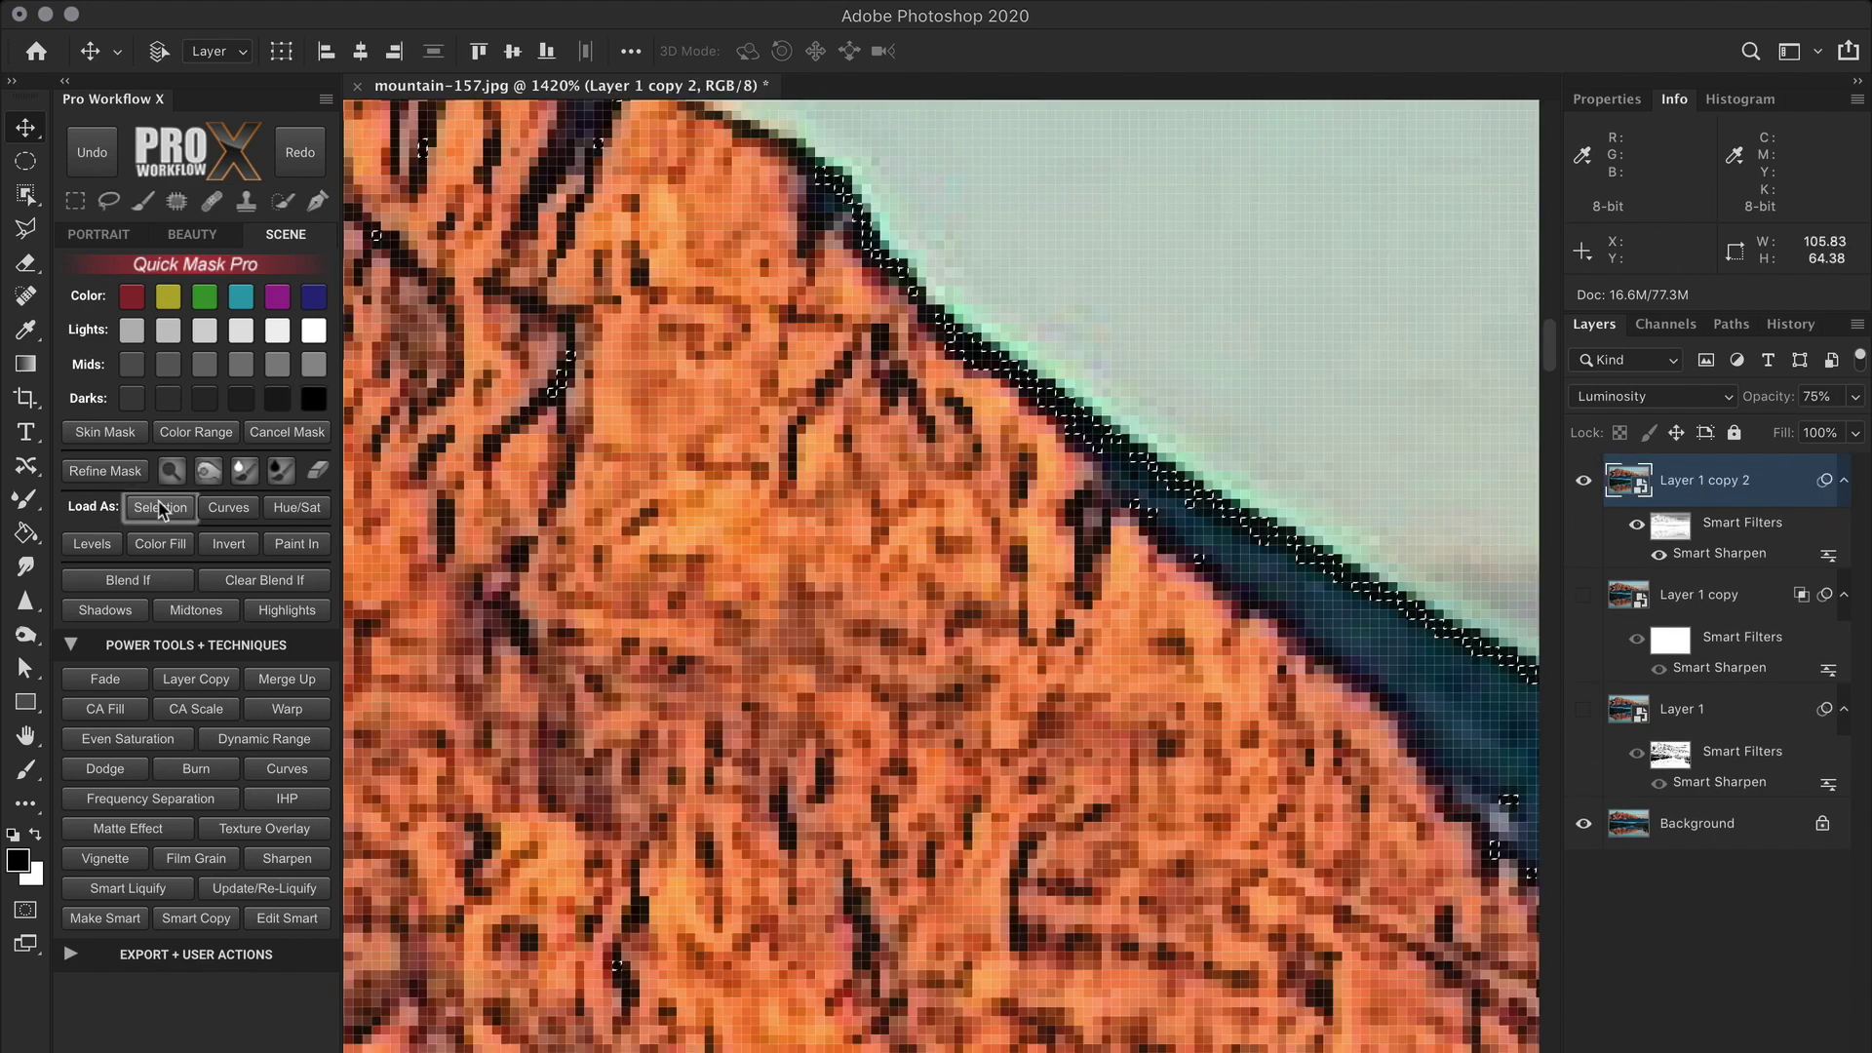
{"action": "left_click", "coordinate": [161, 508]}
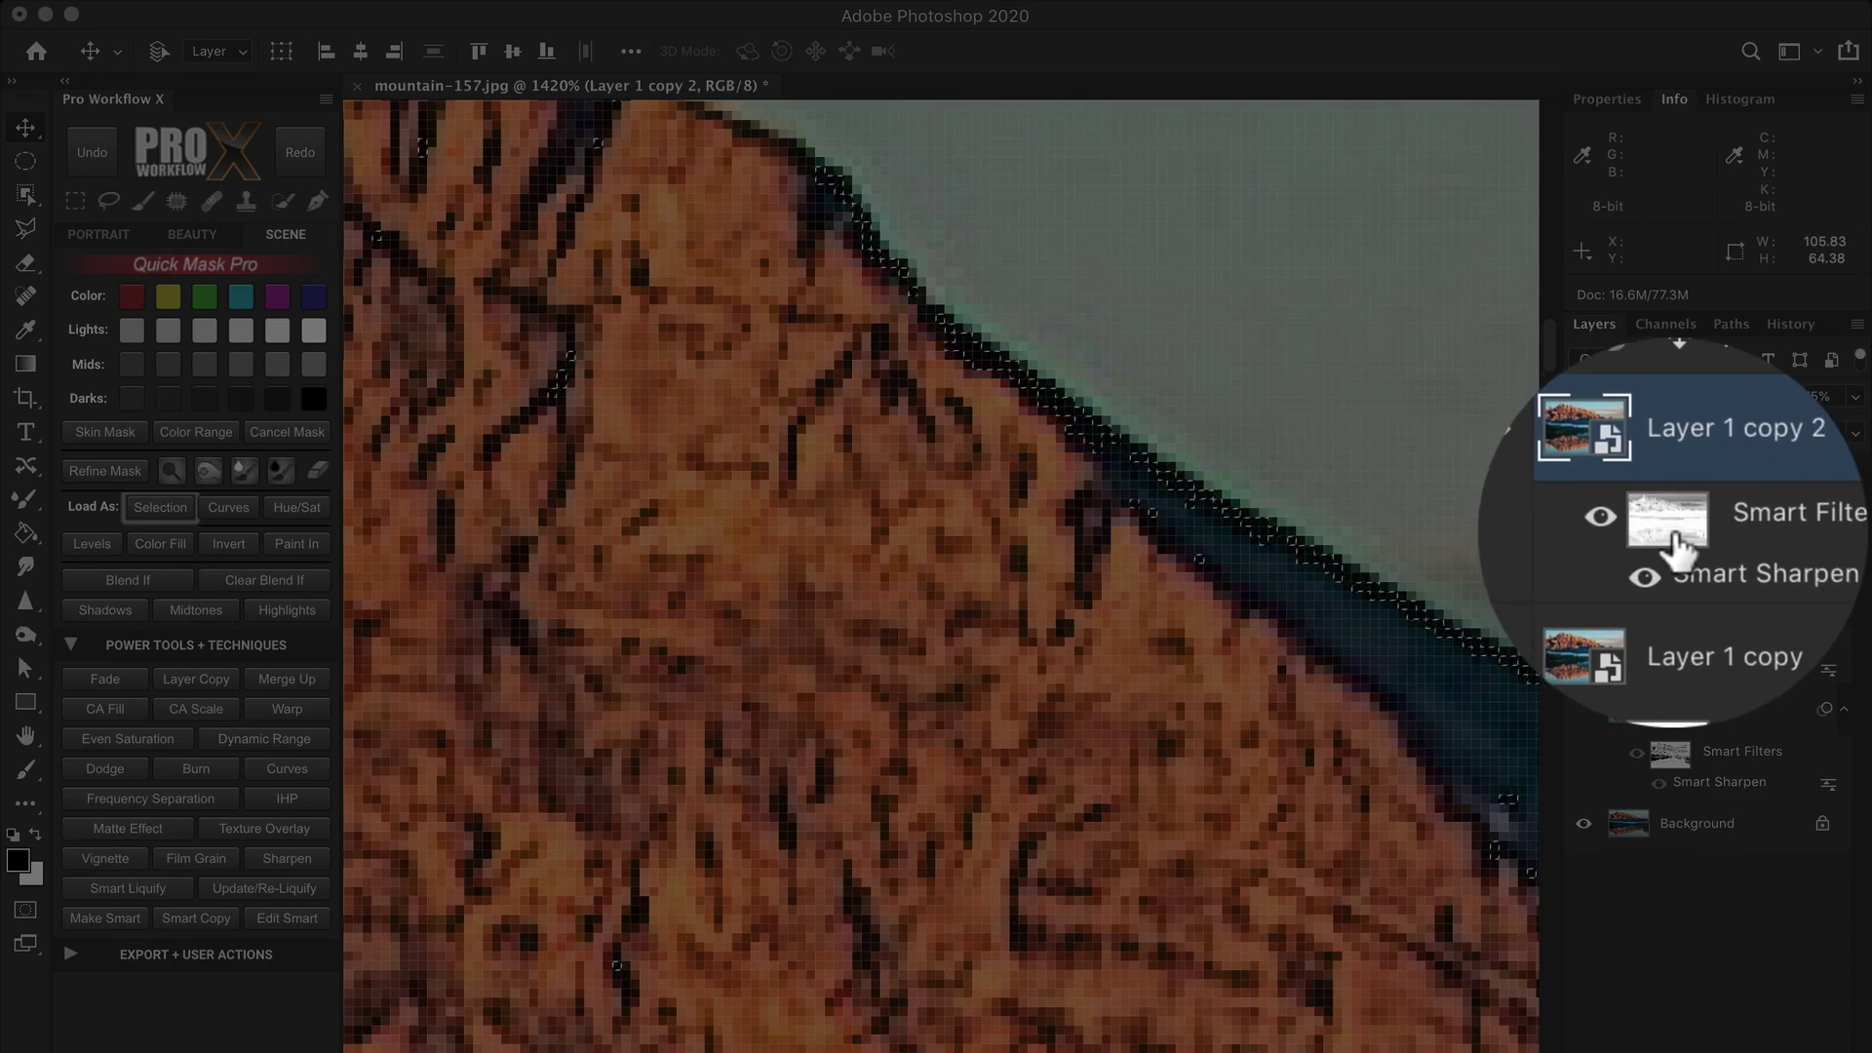
{"action": "left_click", "coordinate": [1675, 546]}
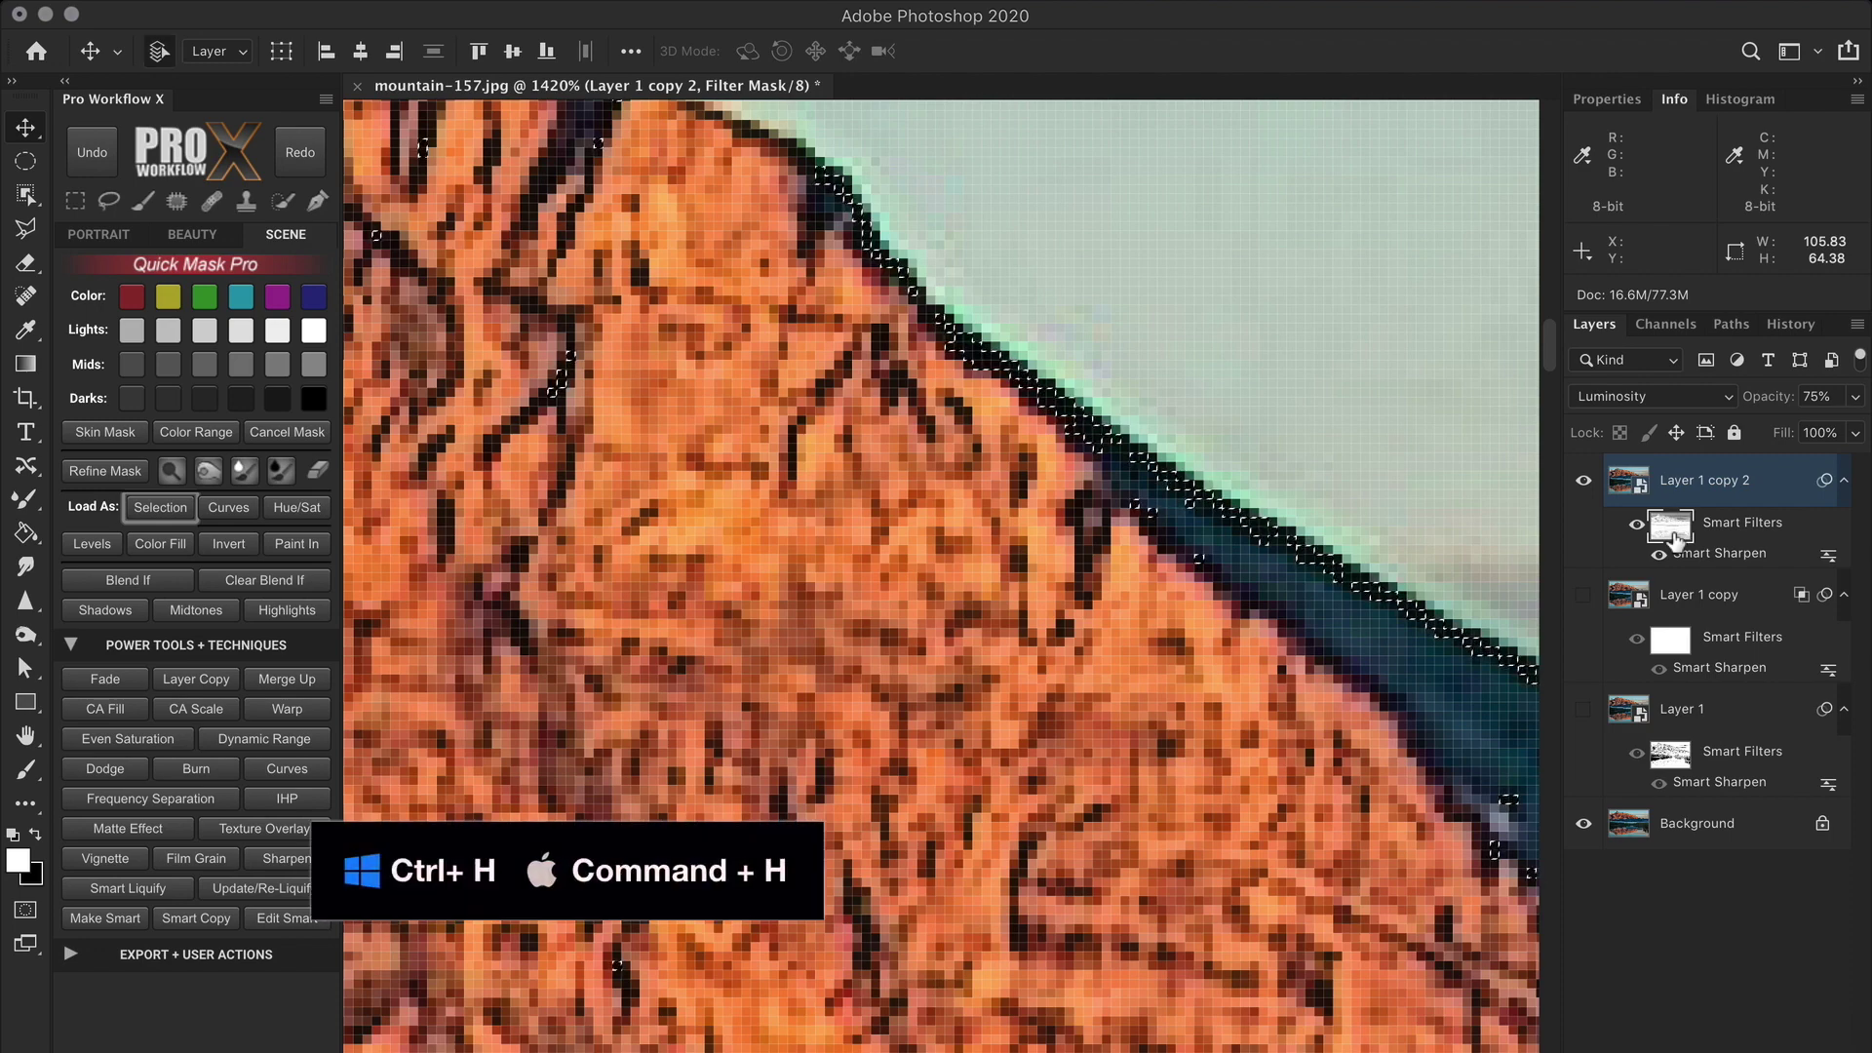
Hide and show the selection edges to inspect the halo, then deselect.
{"action": "key", "text": "super+h"}
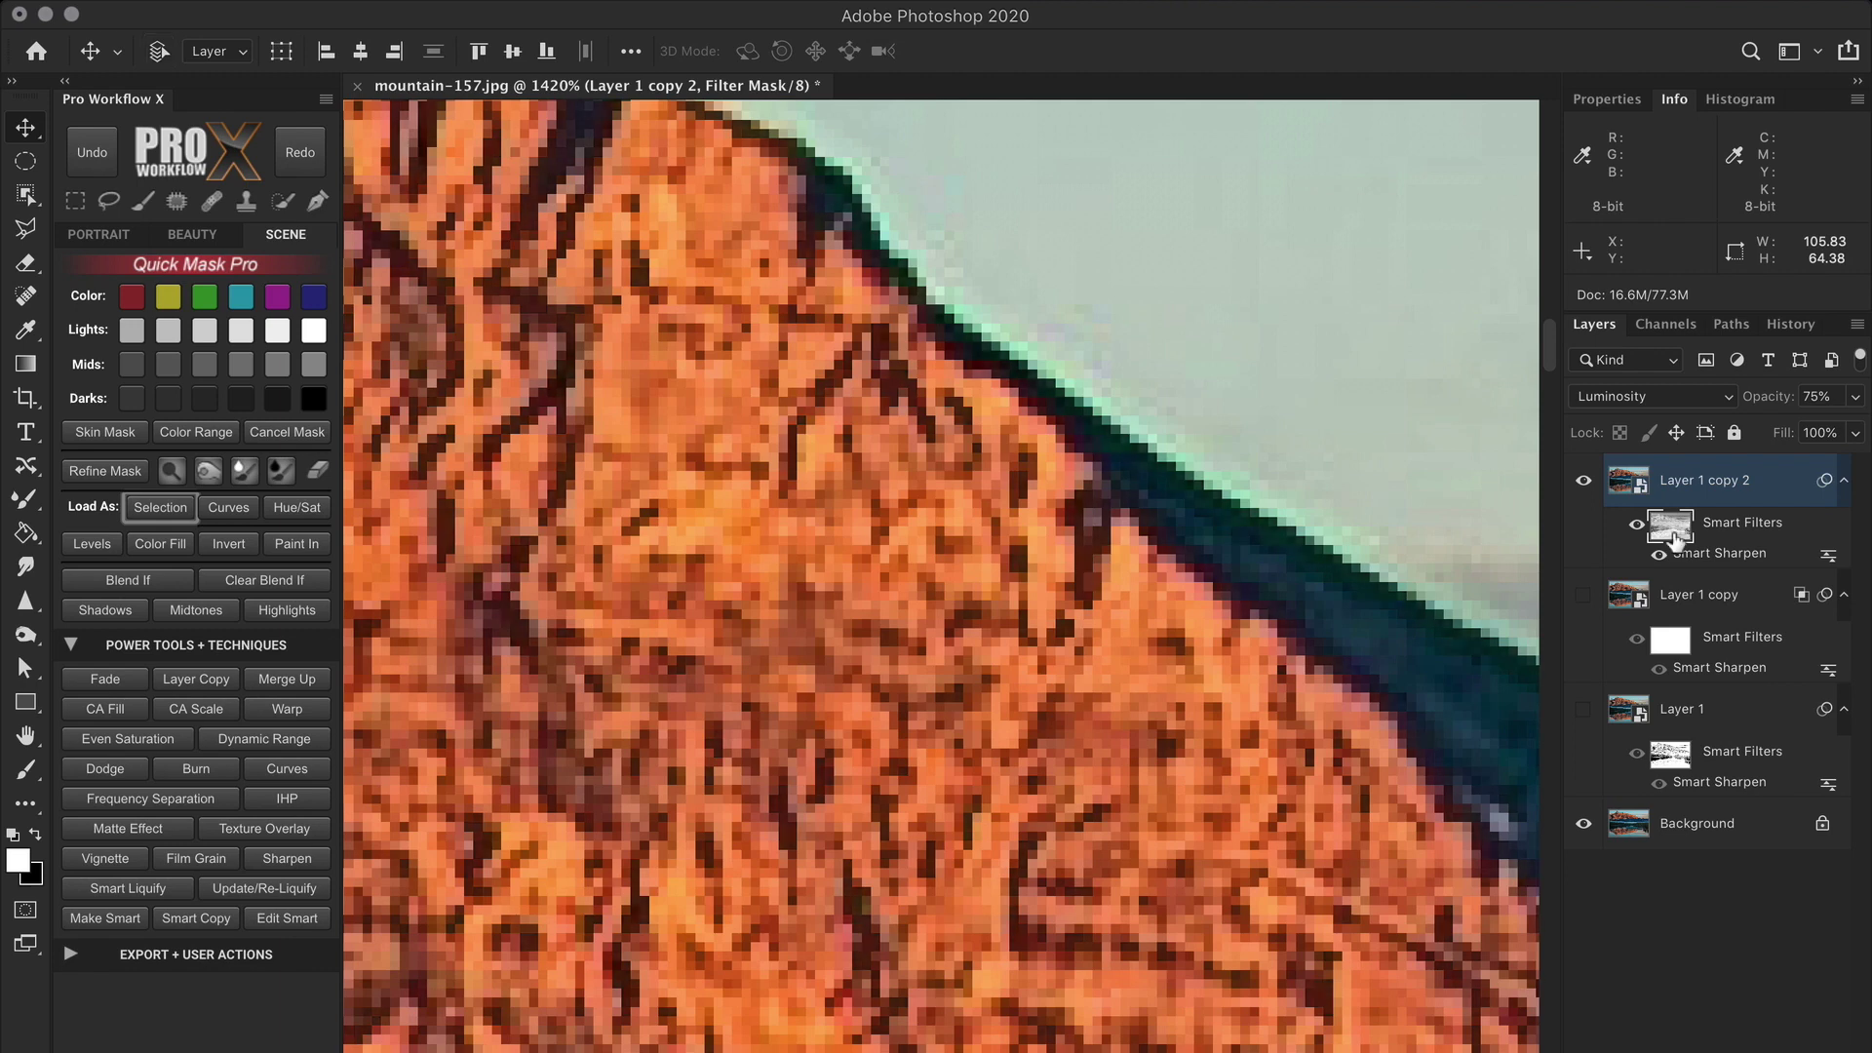
{"action": "key", "text": "super"}
{"action": "key", "text": "super+h"}
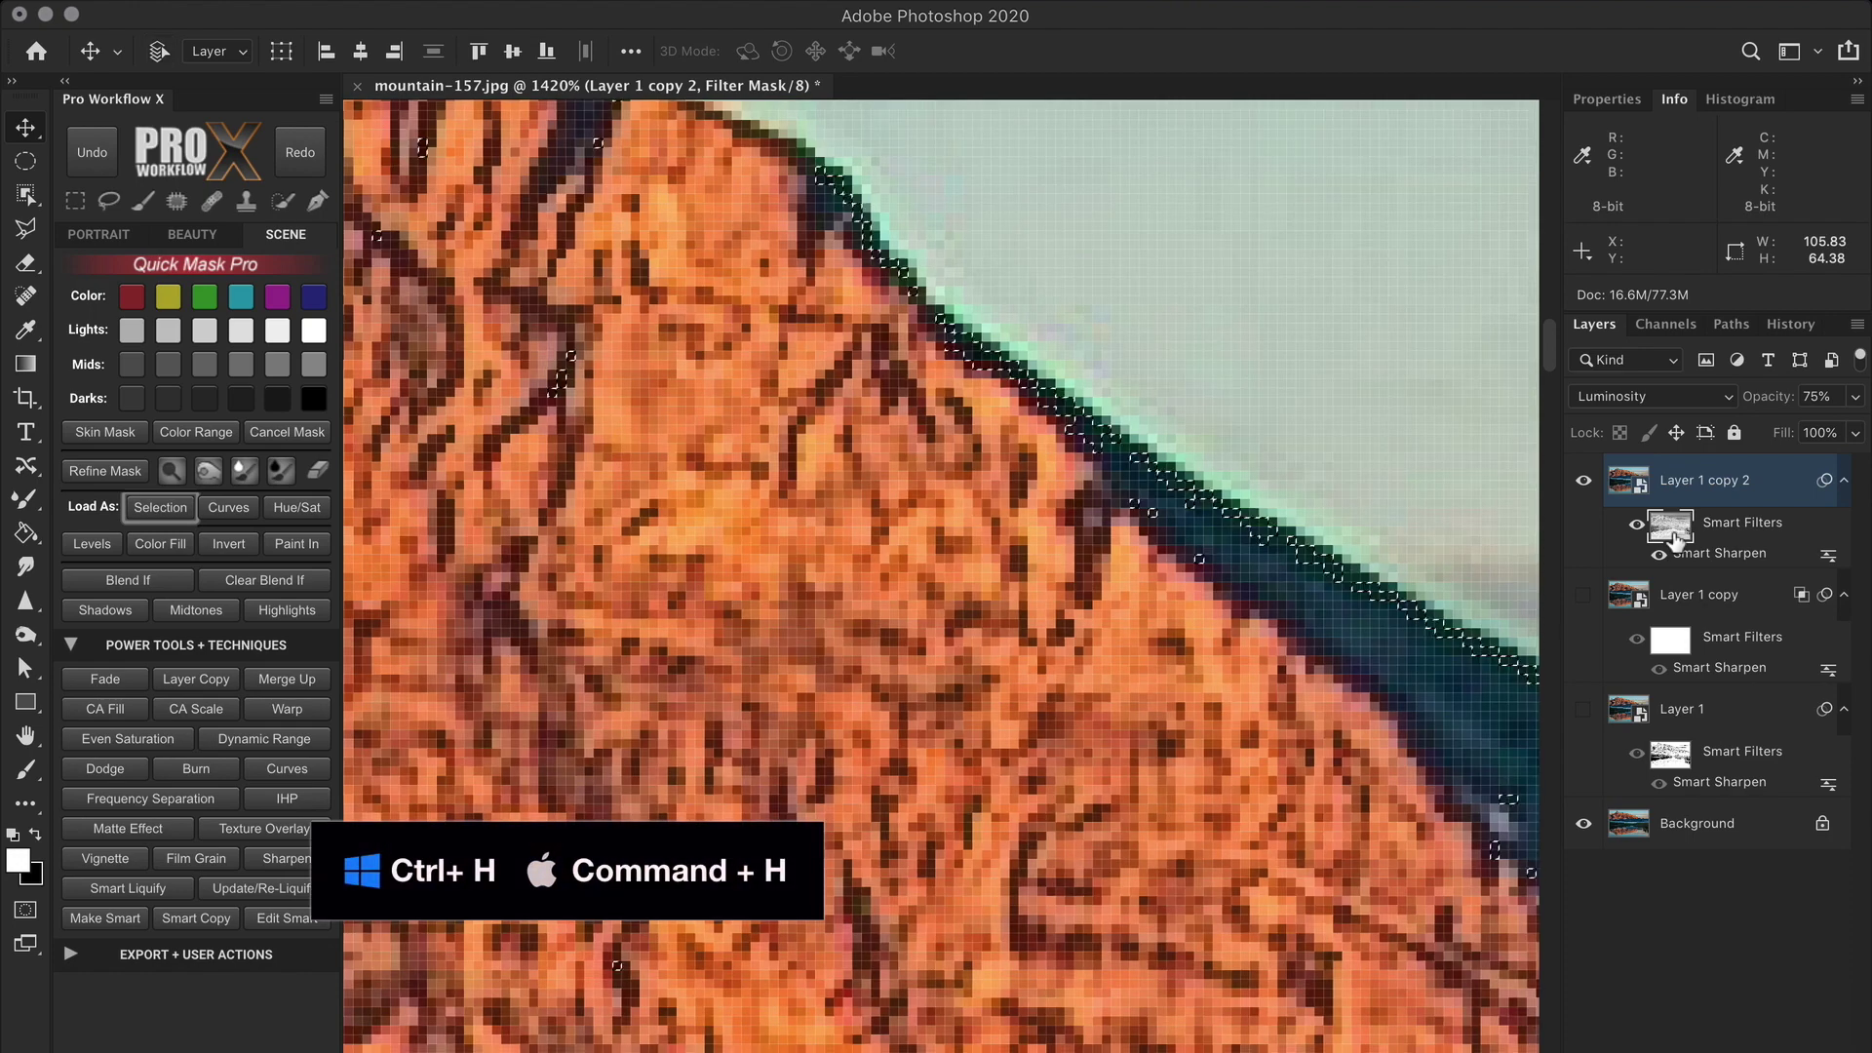
{"action": "key", "text": "super+d"}
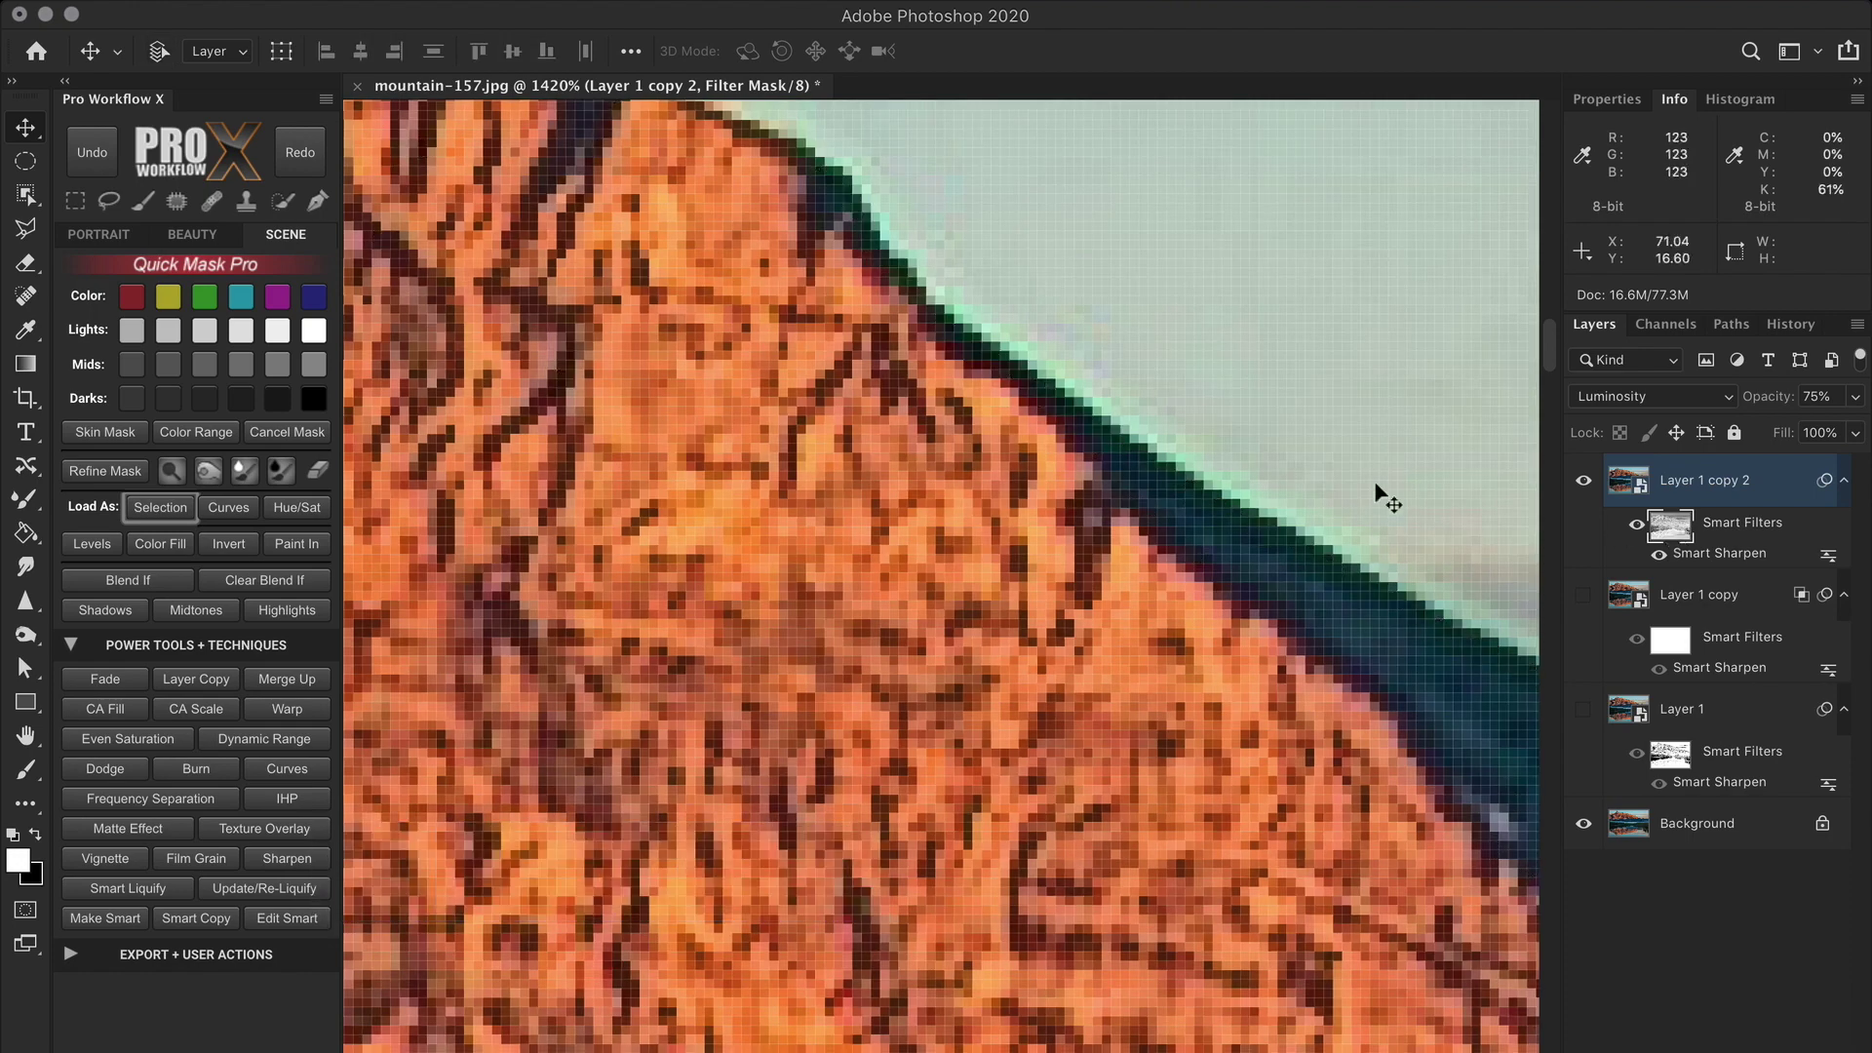
Zoom out and toggle the Smart Sharpen filter mask off and back on to compare.
{"action": "left_click_drag", "start_coordinate": [1209, 472], "coordinate": [1082, 440]}
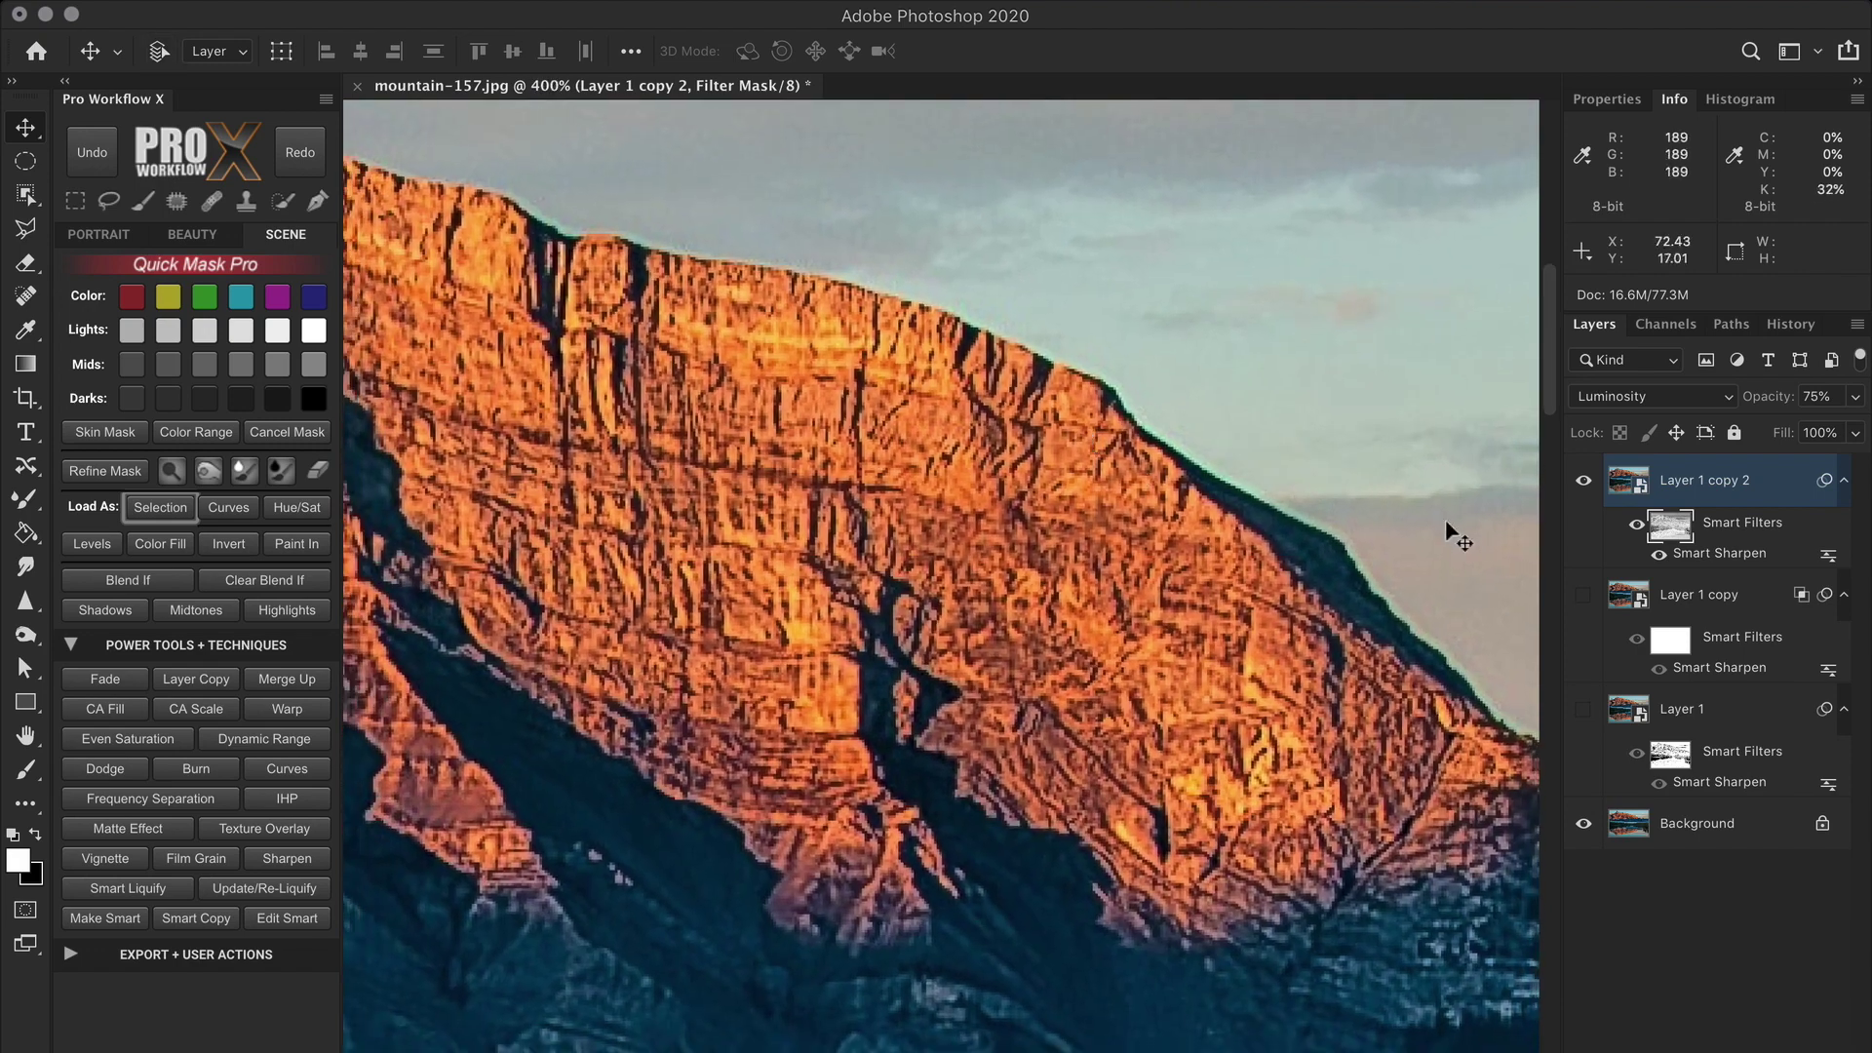
{"action": "left_click", "coordinate": [1674, 536], "text": "shift"}
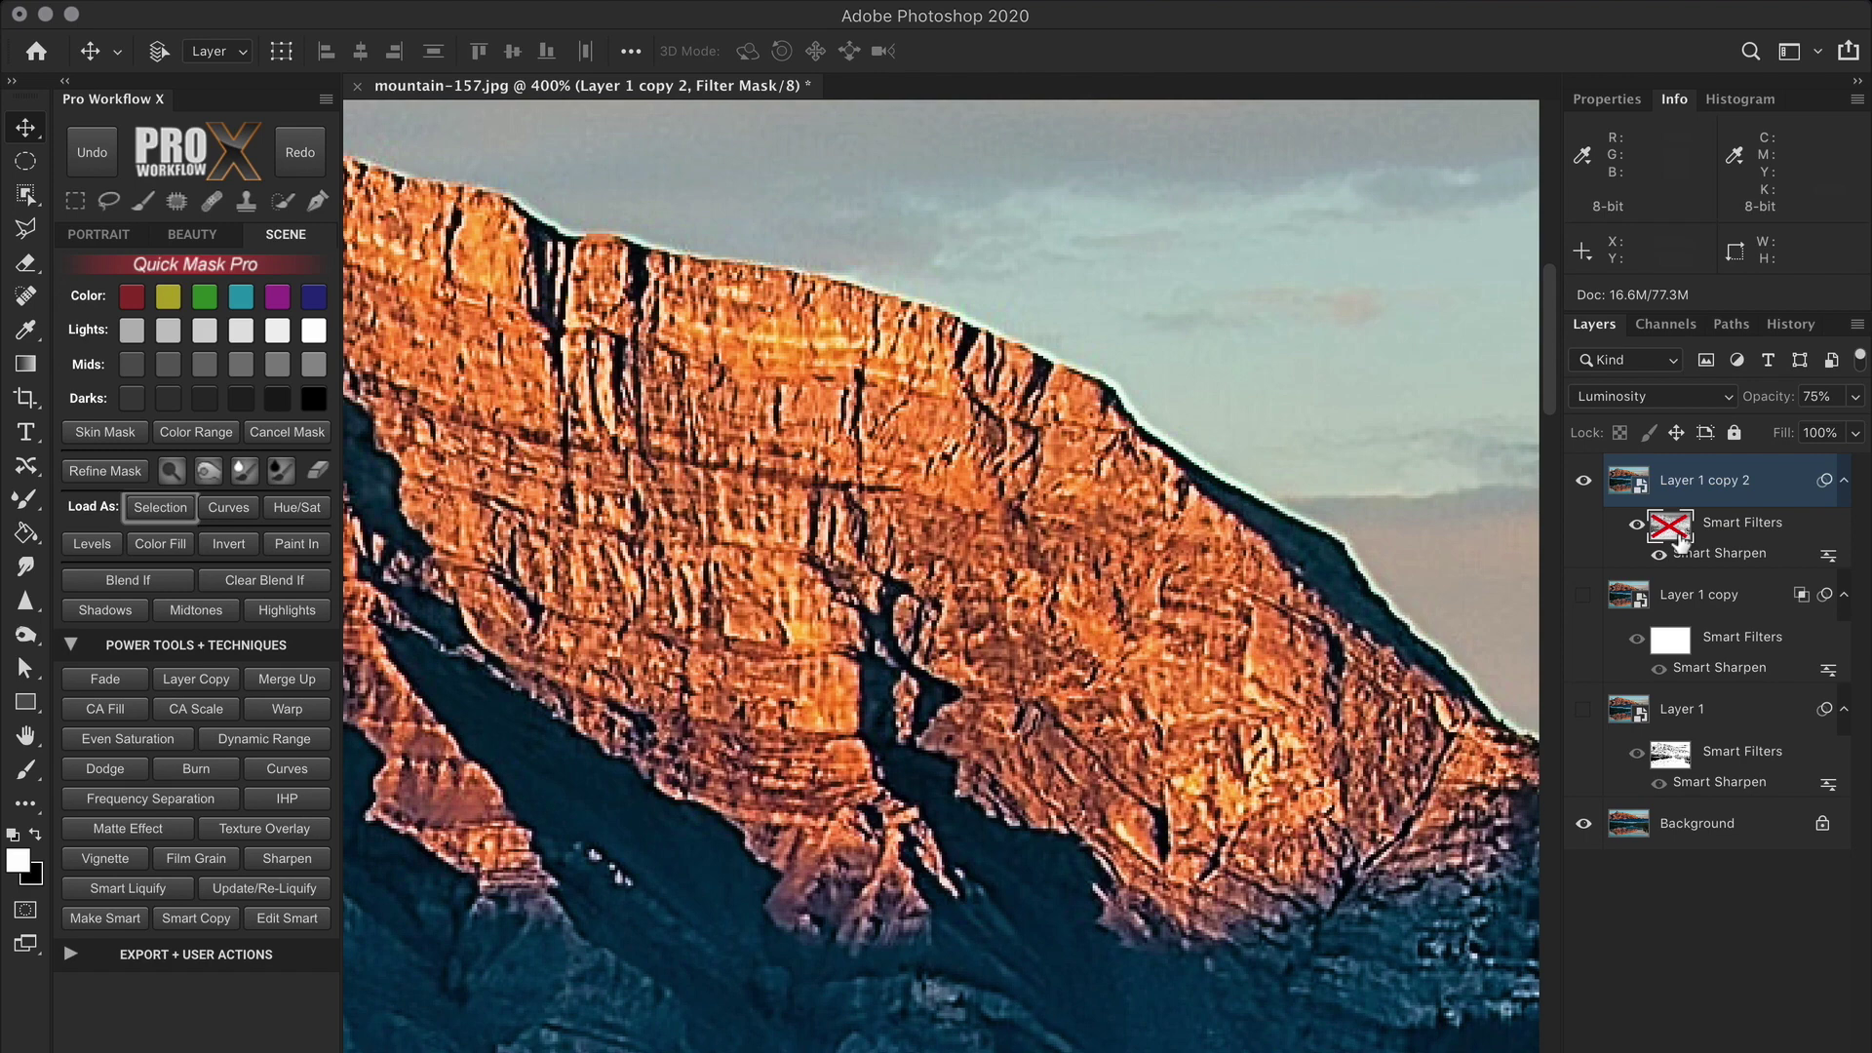
{"action": "left_click", "coordinate": [1679, 541], "text": "shift"}
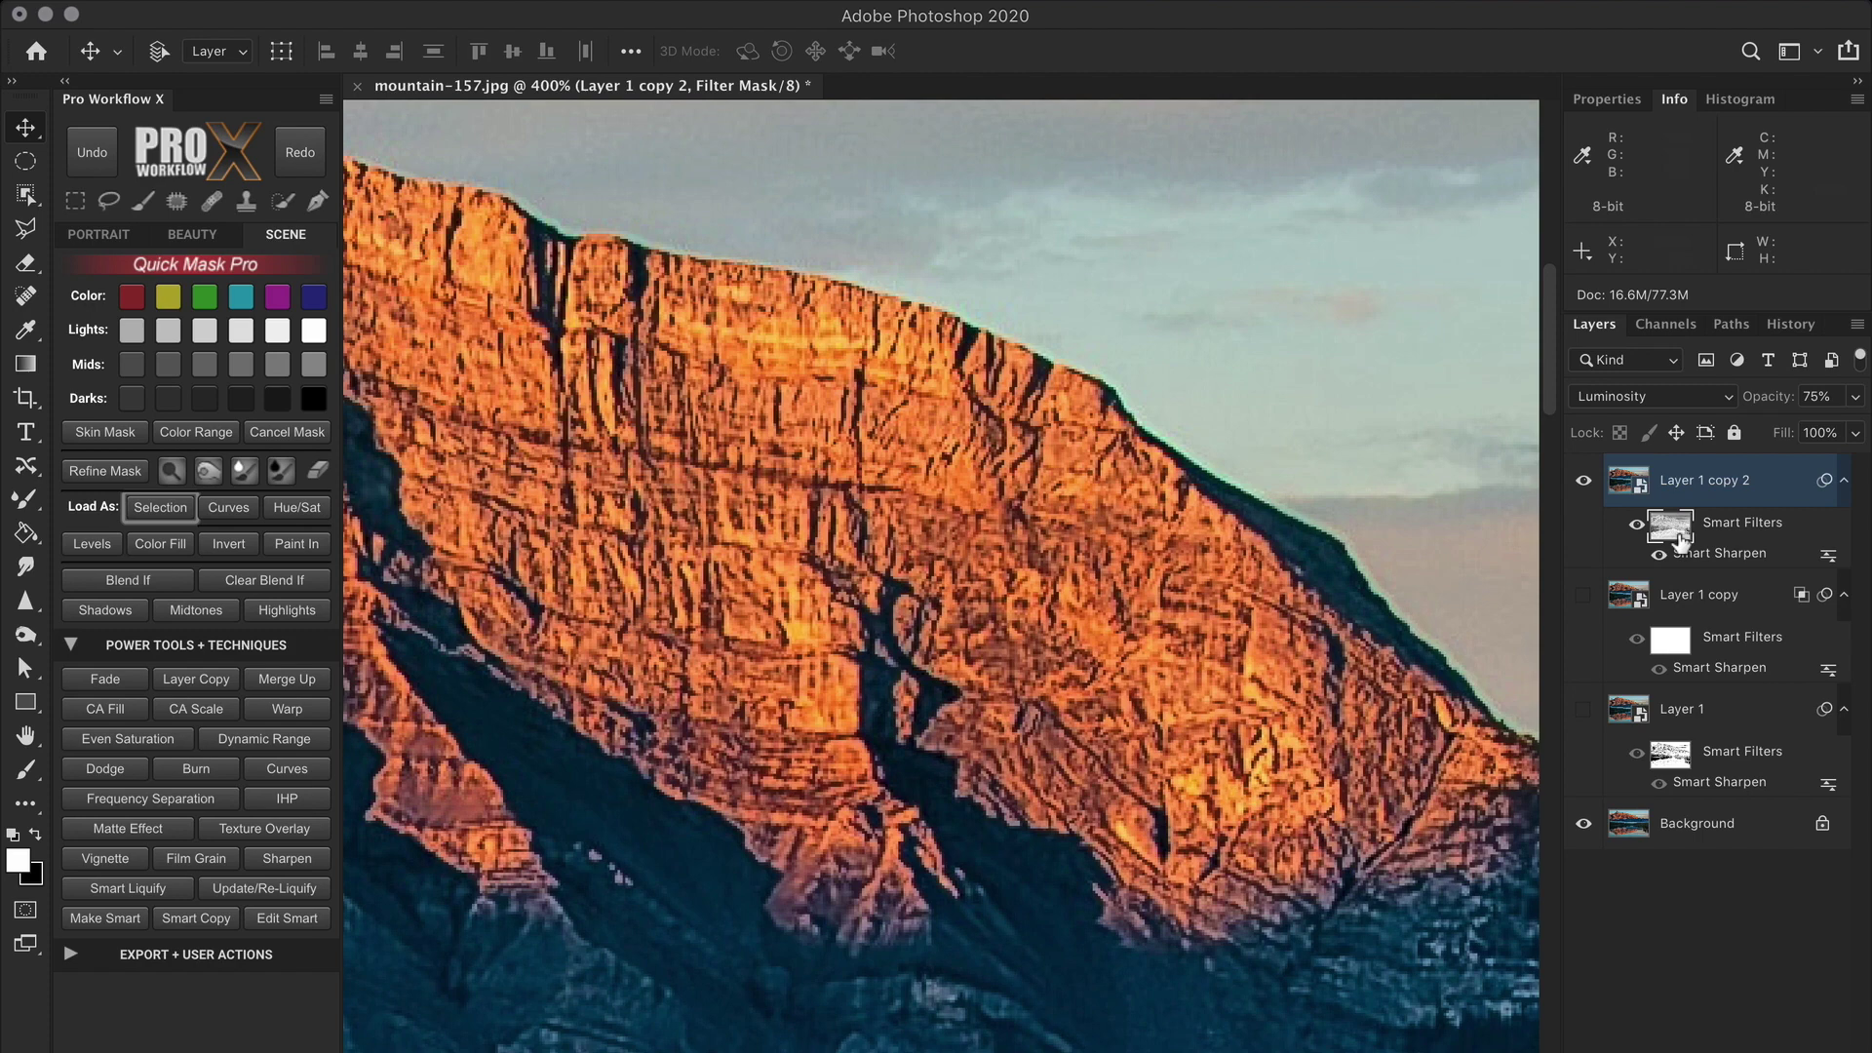
Hide and reshow Layer 1 copy 2 to compare, then fit the whole photo on screen.
{"action": "left_click", "coordinate": [1584, 479]}
{"action": "scroll", "coordinate": [1193, 629], "scroll_direction": "down", "scroll_amount": 5}
{"action": "scroll", "coordinate": [1192, 635], "scroll_direction": "up", "scroll_amount": 1}
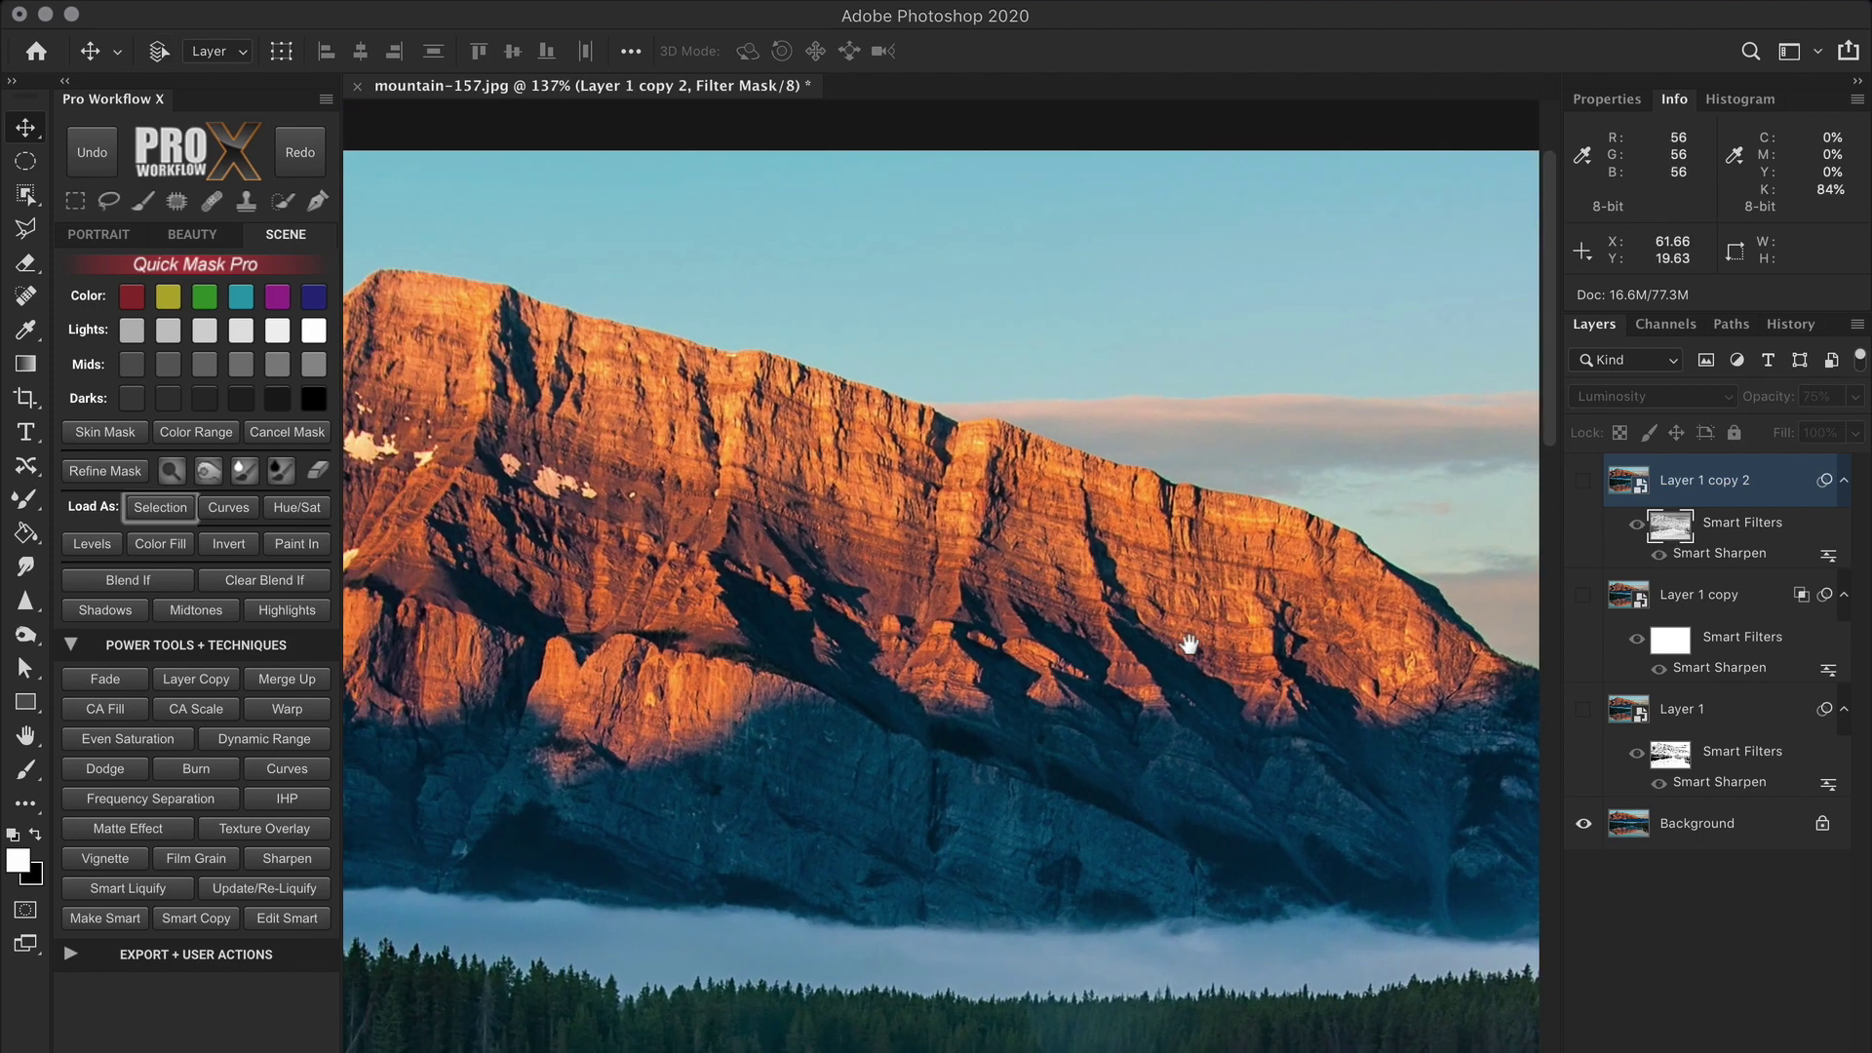
{"action": "left_click", "coordinate": [1583, 482]}
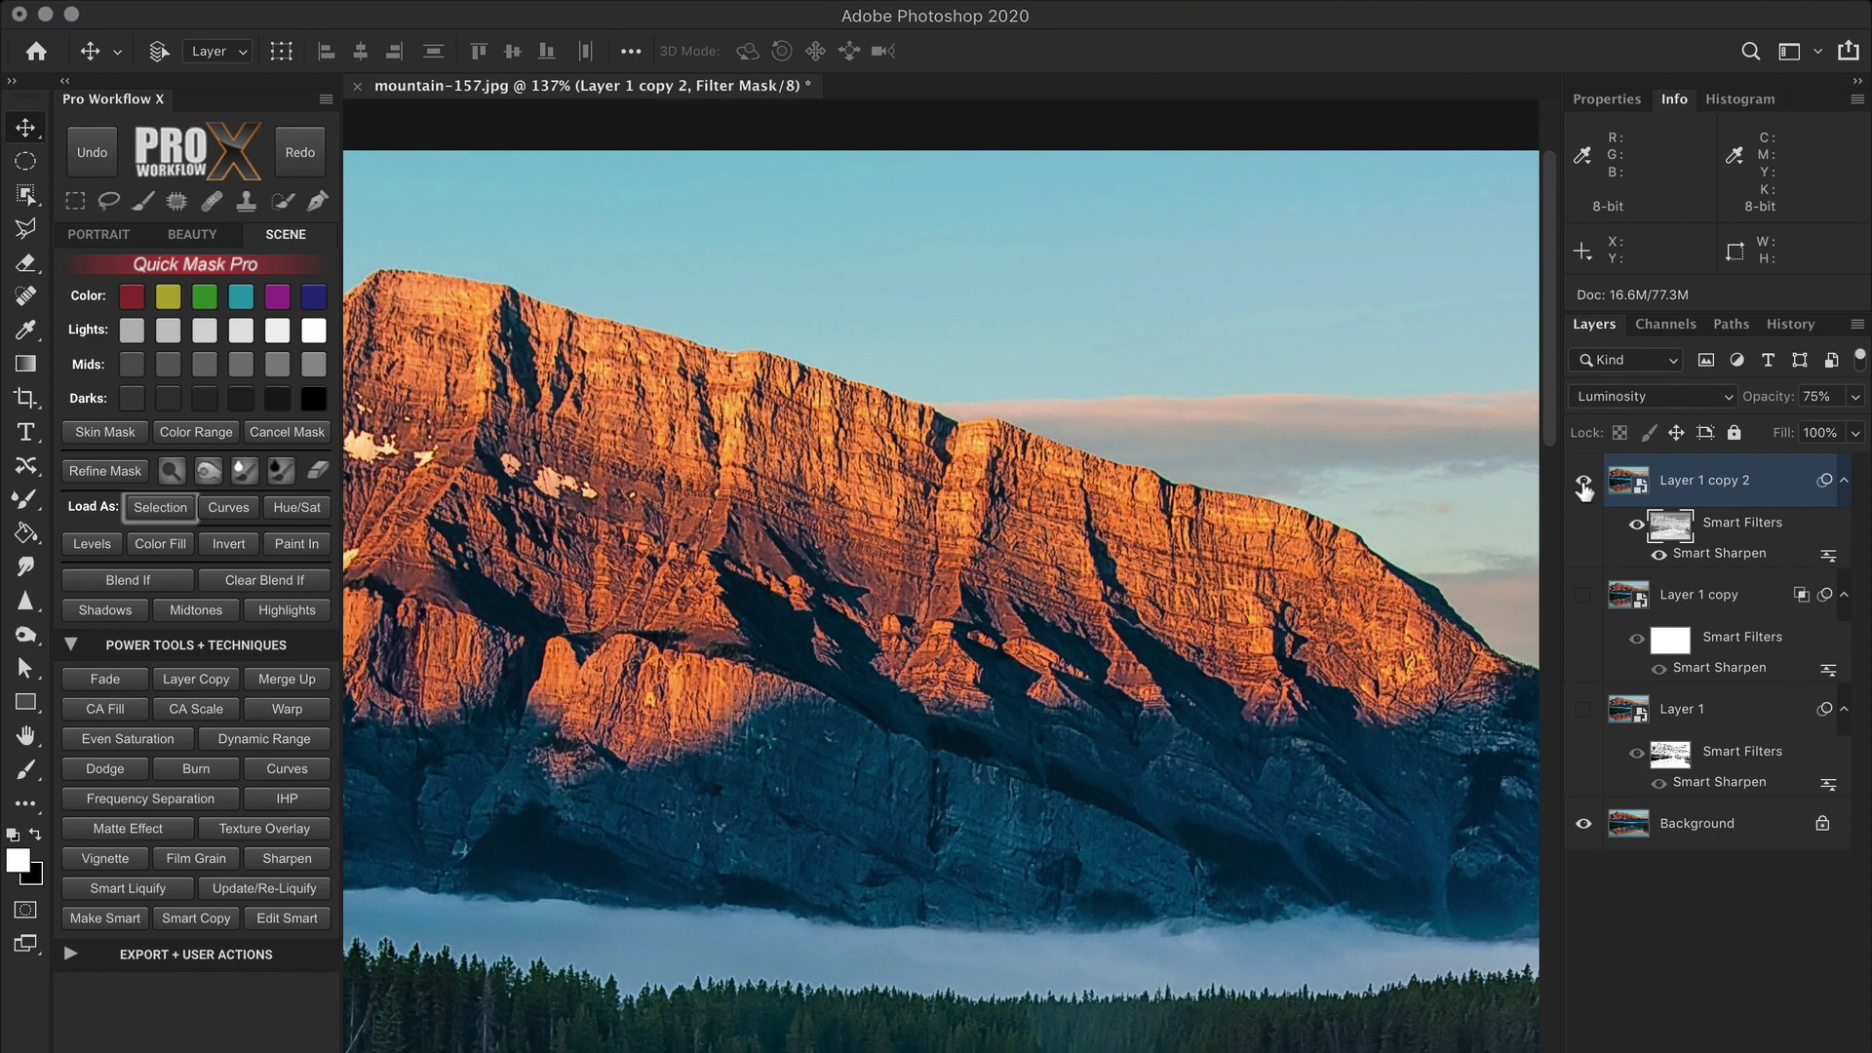
{"action": "key", "text": "super+0"}
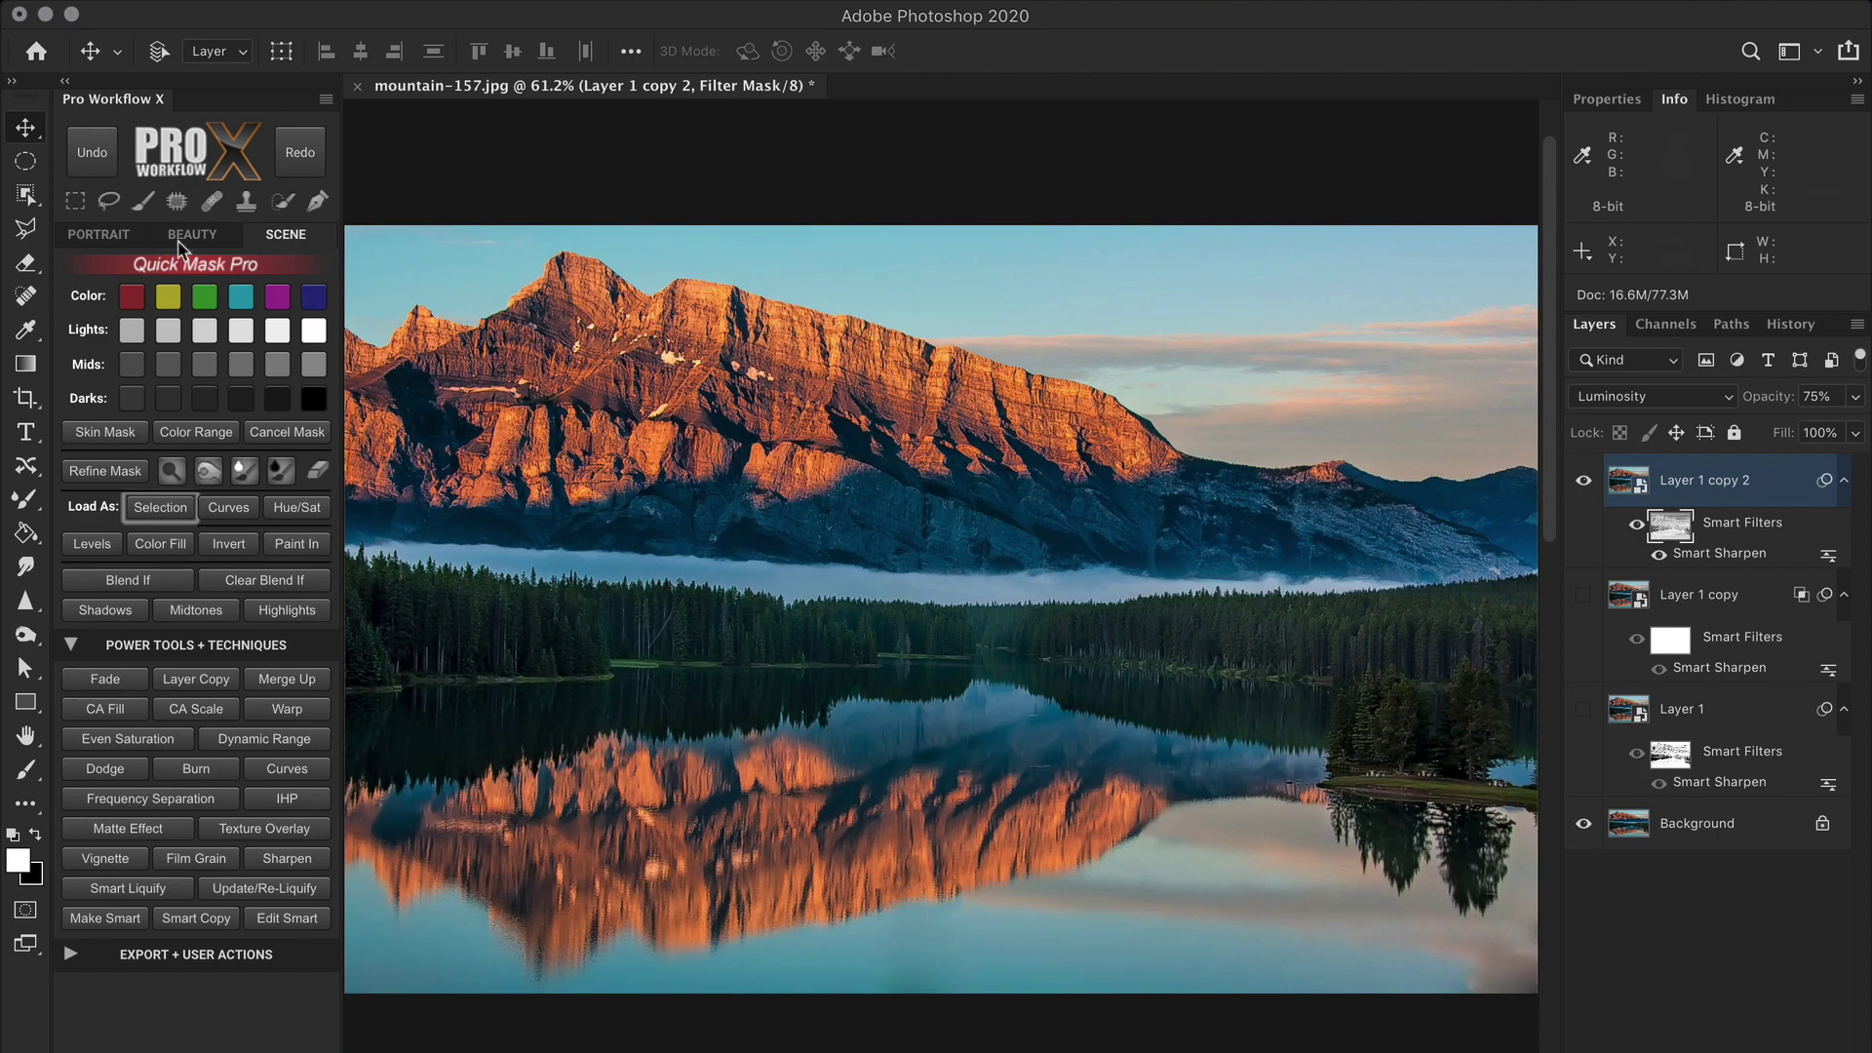
{"action": "left_click", "coordinate": [142, 201]}
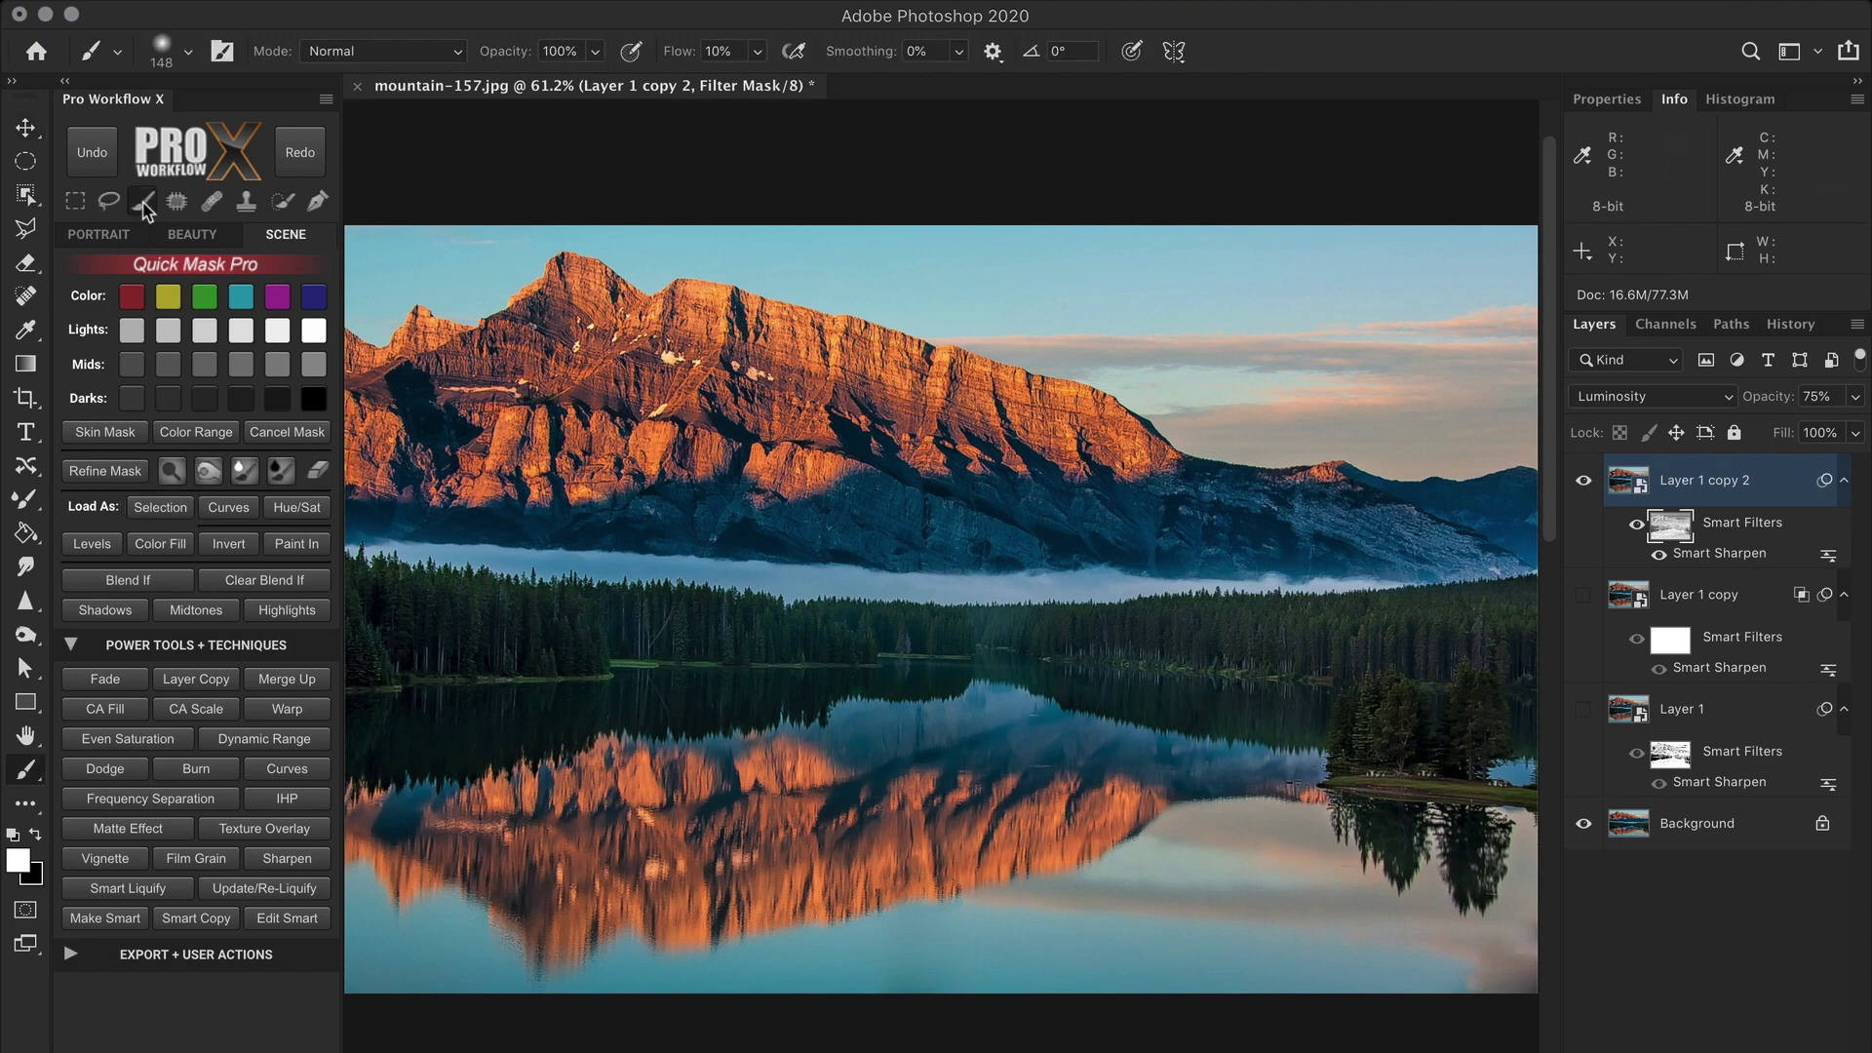
Choose the PWX Soft Brush (White) at 175 px with 50% flow, zooming in on the mountain face.
{"action": "right_click", "coordinate": [440, 269]}
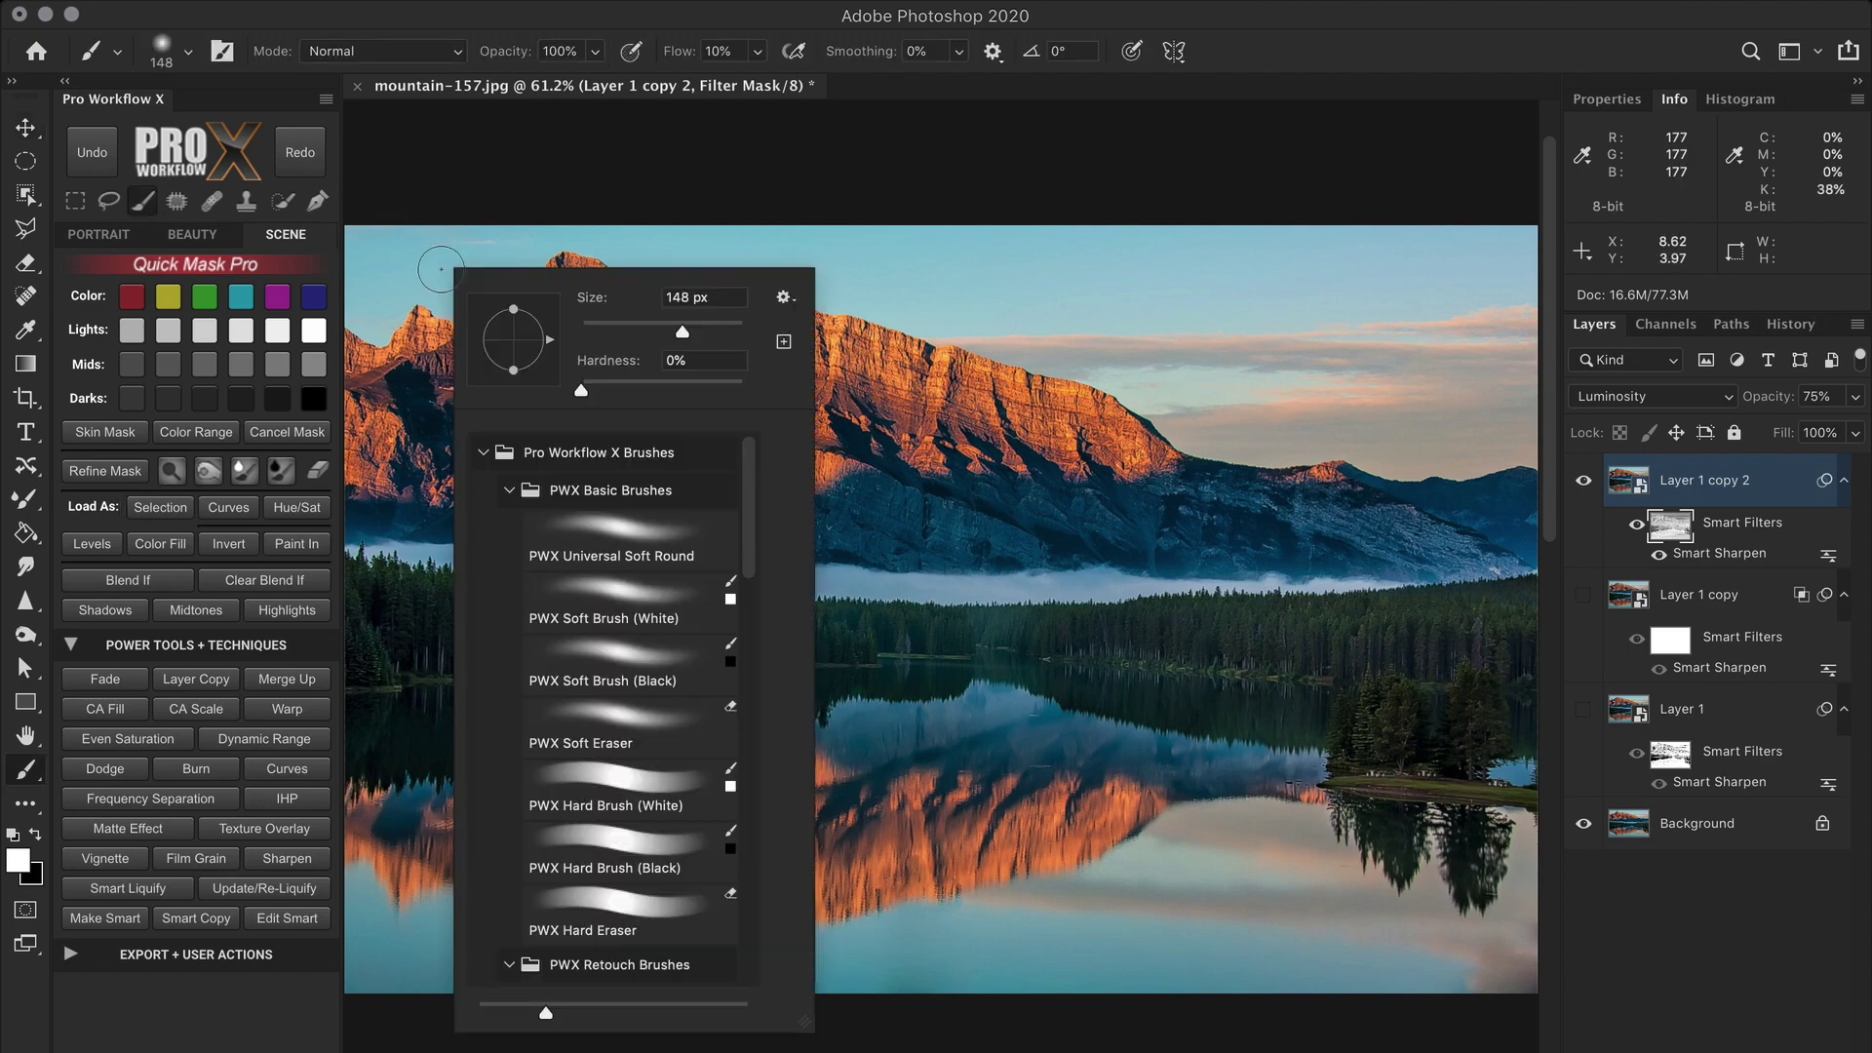
{"action": "left_click", "coordinate": [584, 590]}
{"action": "key", "text": "Return"}
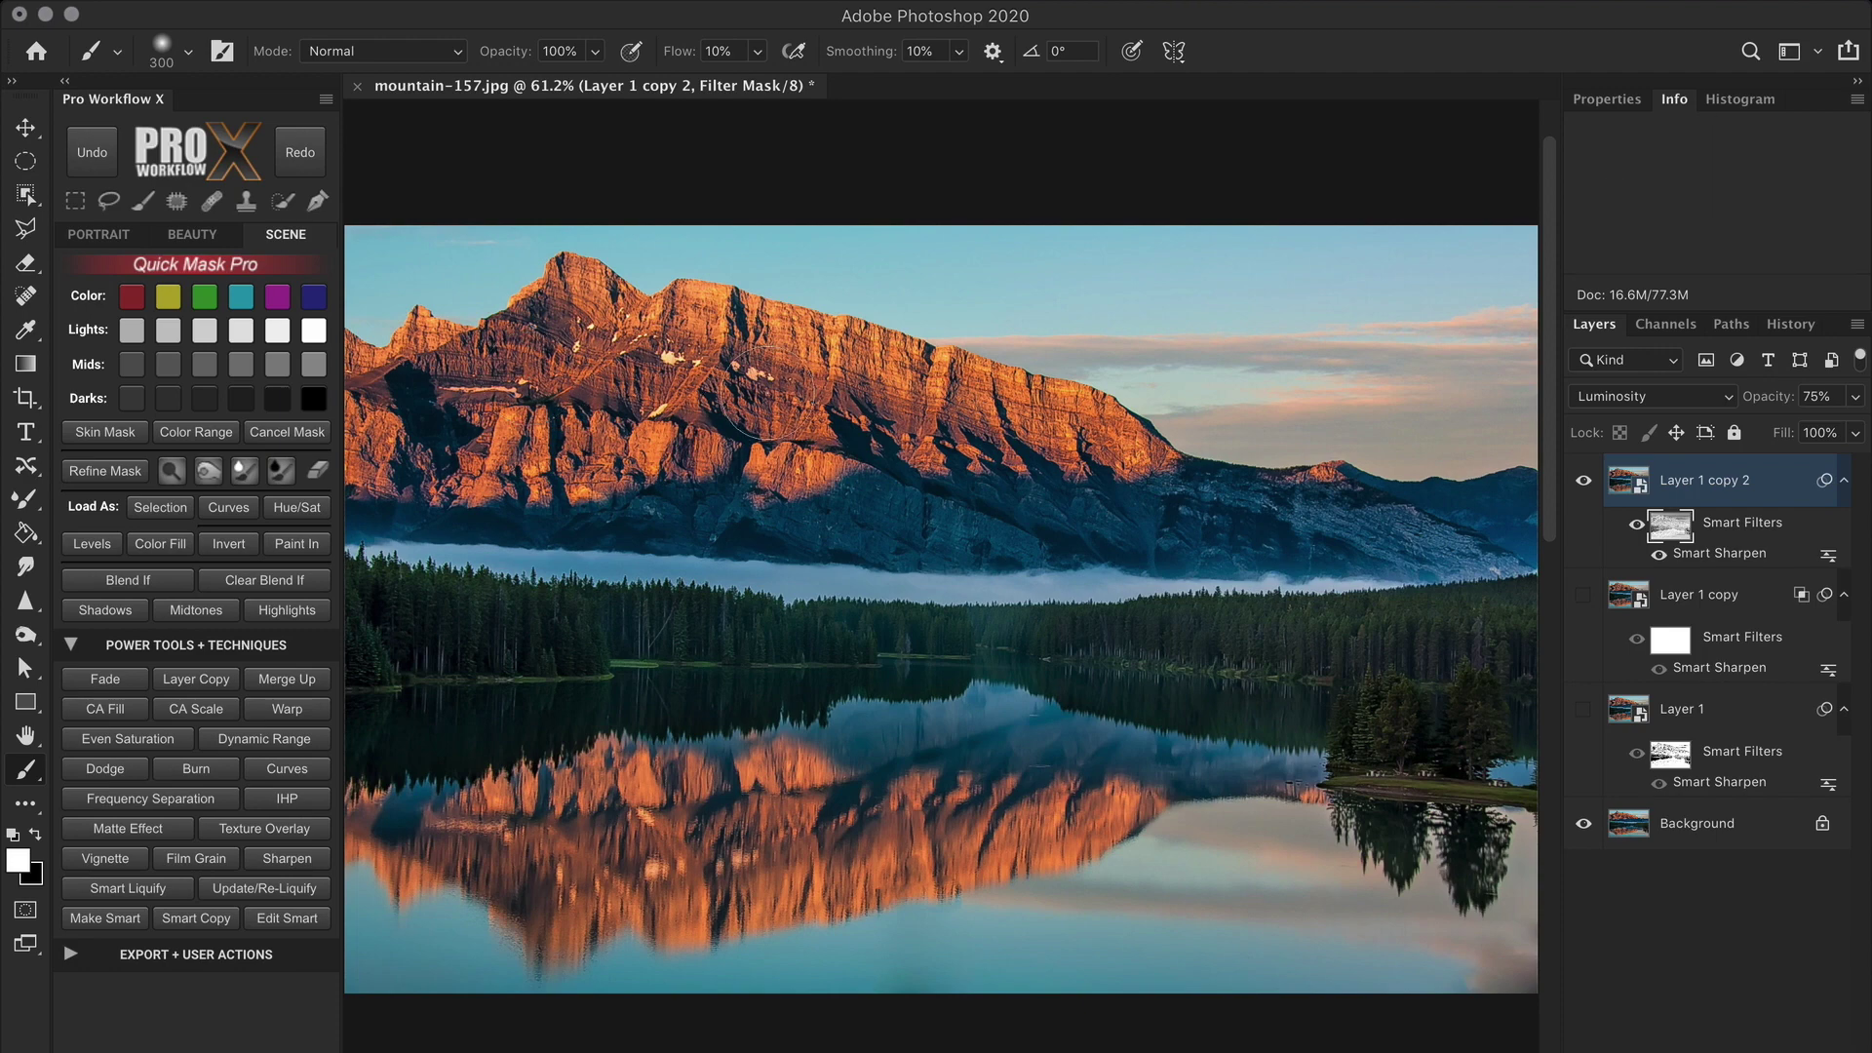
{"action": "left_click_drag", "start_coordinate": [1398, 531], "coordinate": [1364, 531]}
{"action": "key", "text": "shift+3"}
{"action": "left_click_drag", "start_coordinate": [799, 420], "coordinate": [888, 518]}
{"action": "key", "text": "shift+5"}
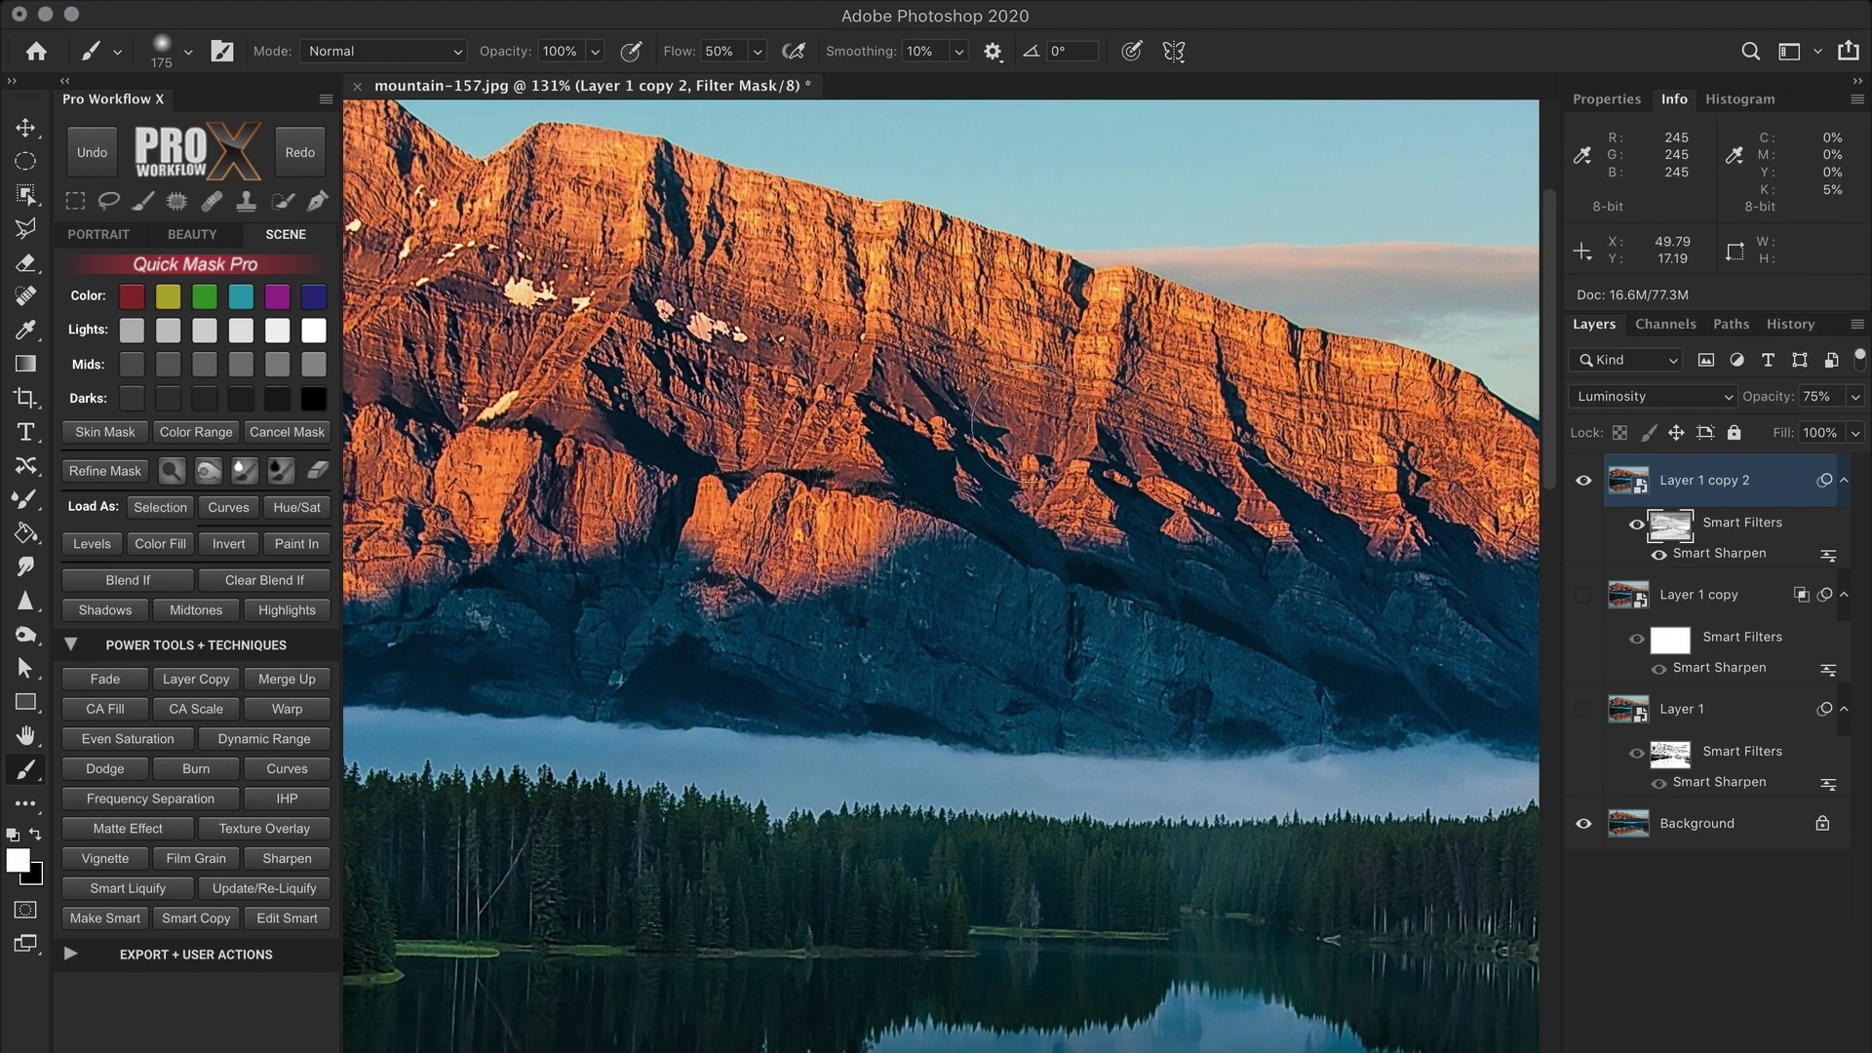
Try lowering the last brush stroke's opacity with Fade, then zoom out to the whole photo.
{"action": "left_click", "coordinate": [105, 679]}
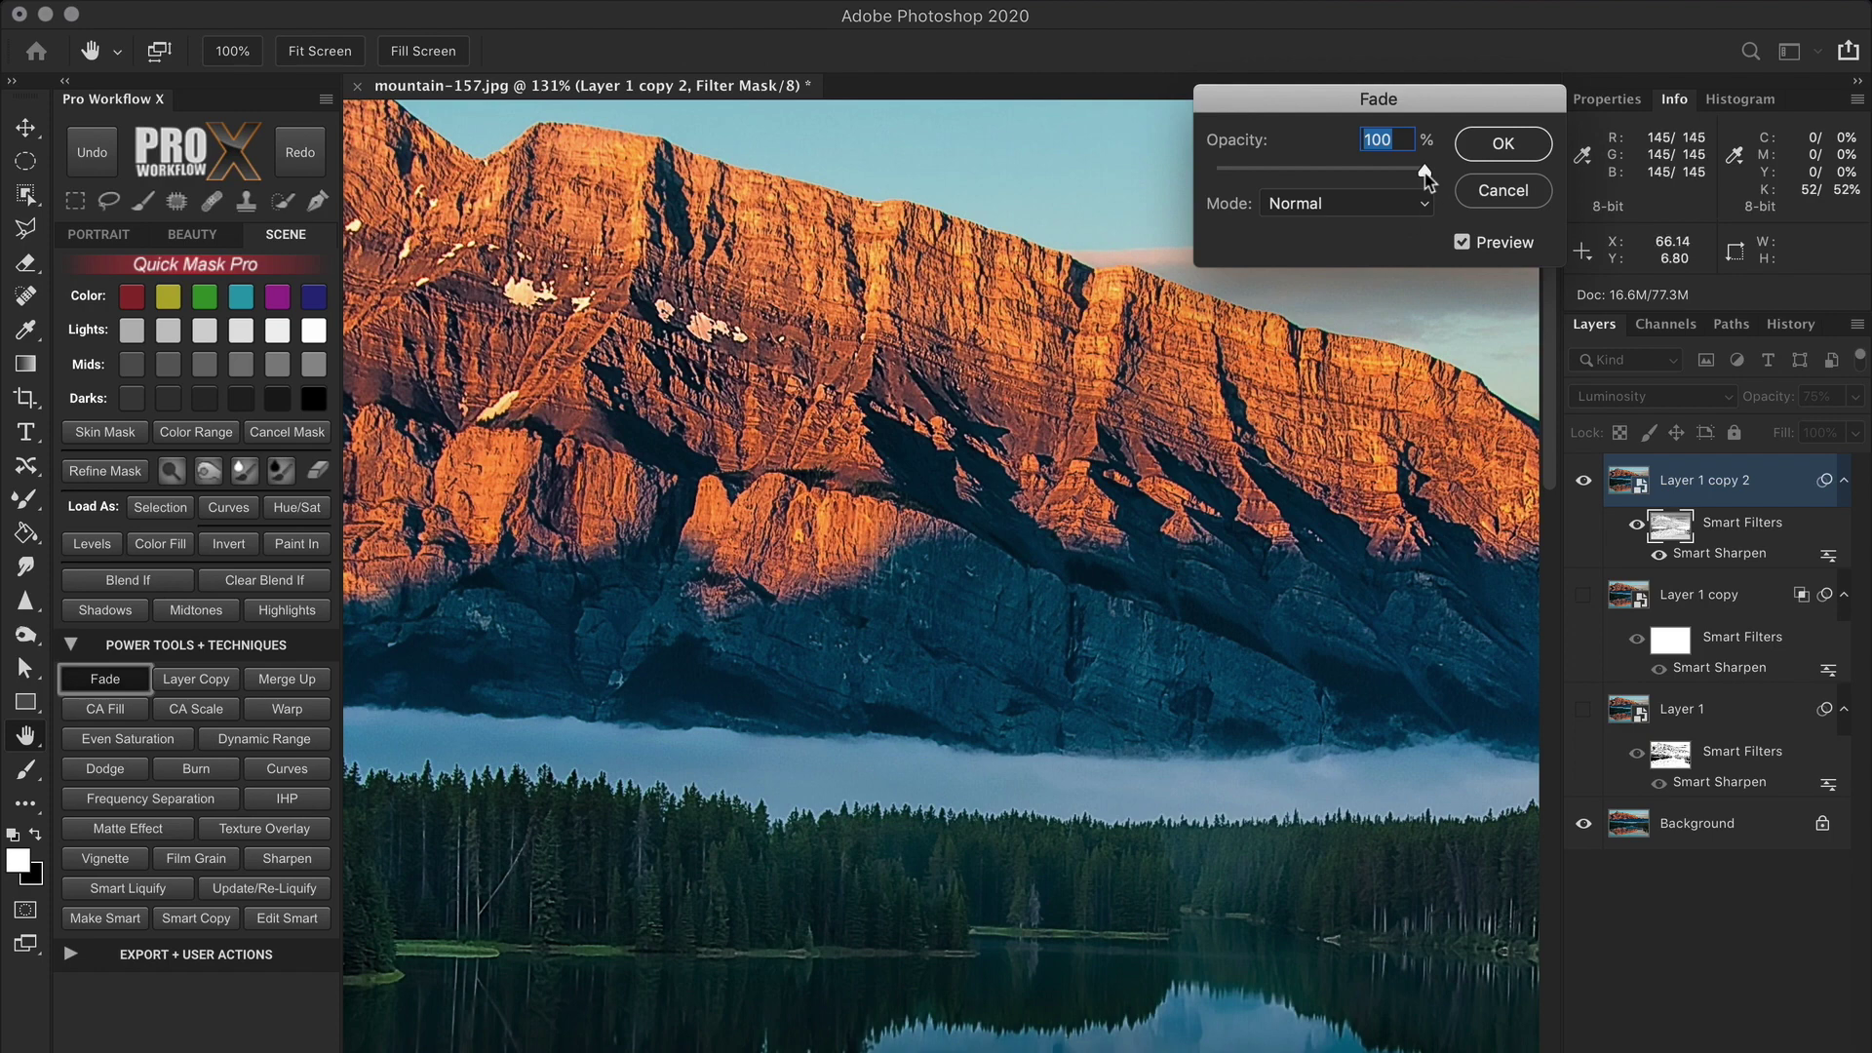
{"action": "left_click_drag", "start_coordinate": [1425, 176], "coordinate": [1272, 178]}
{"action": "key", "text": "Return"}
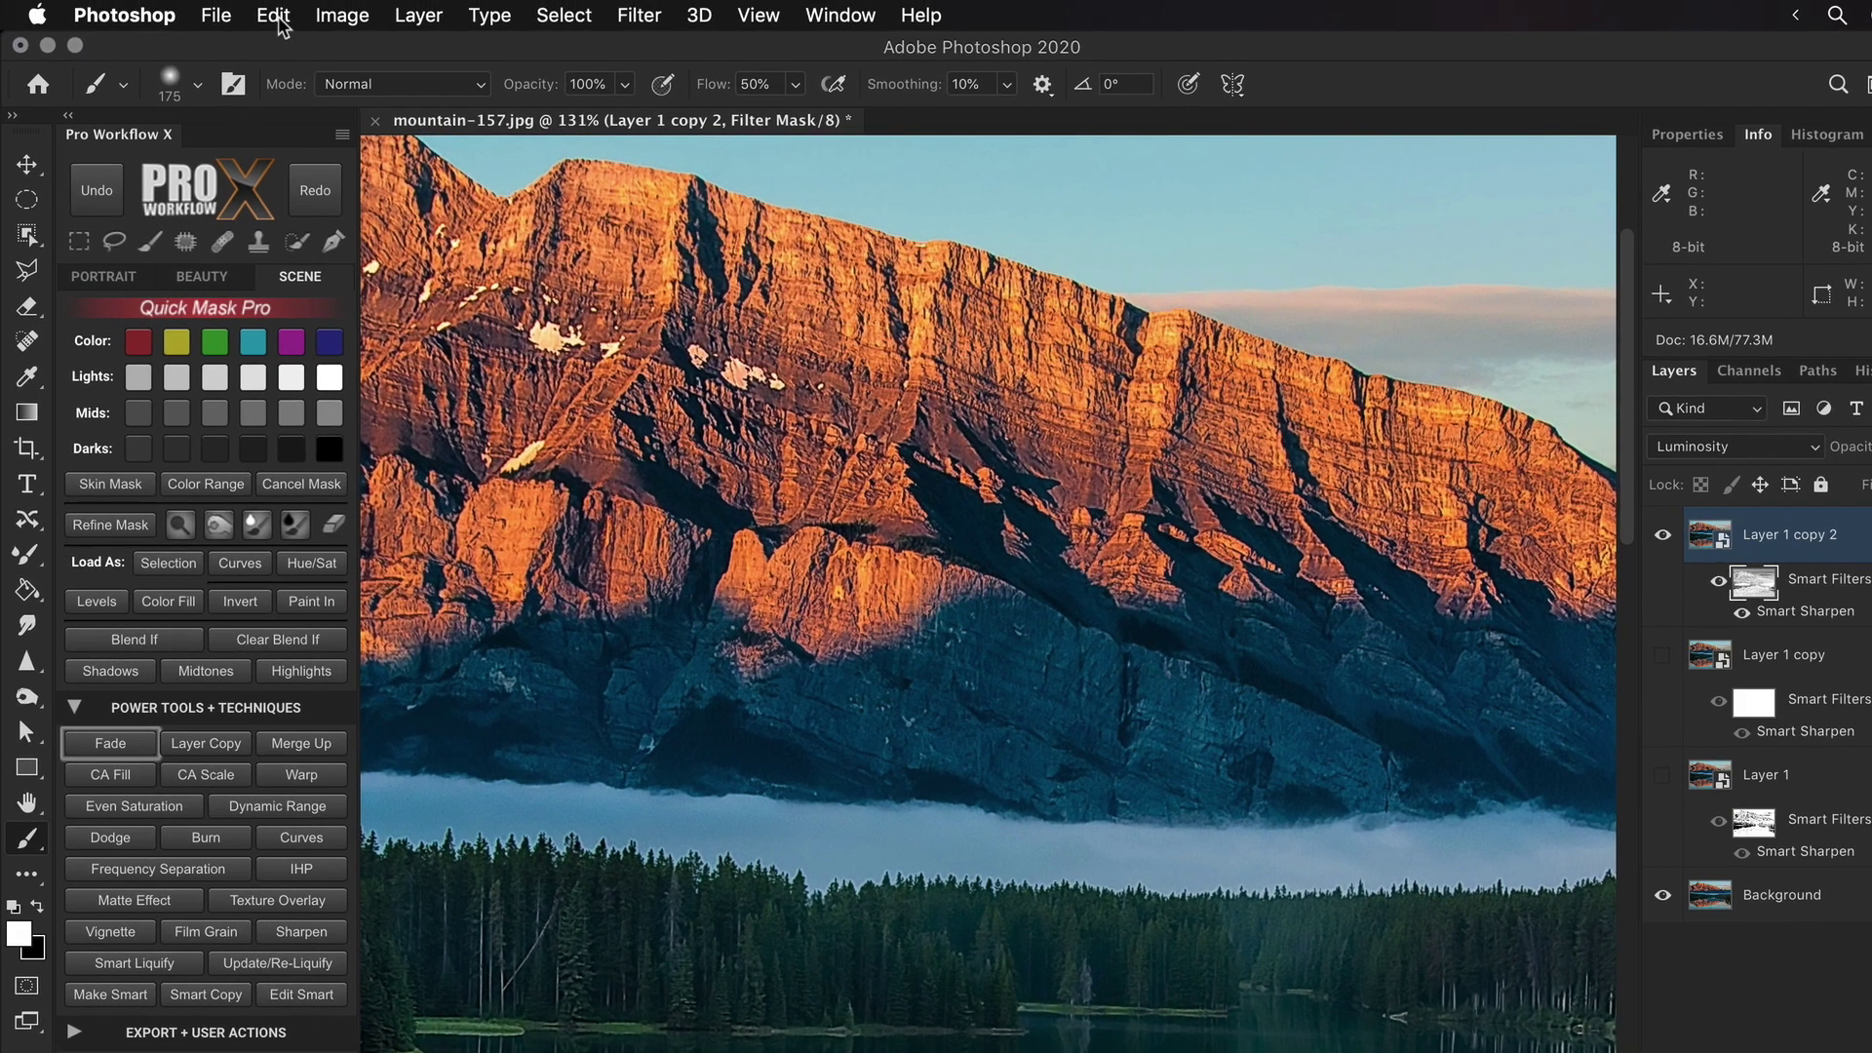
{"action": "left_click", "coordinate": [273, 16]}
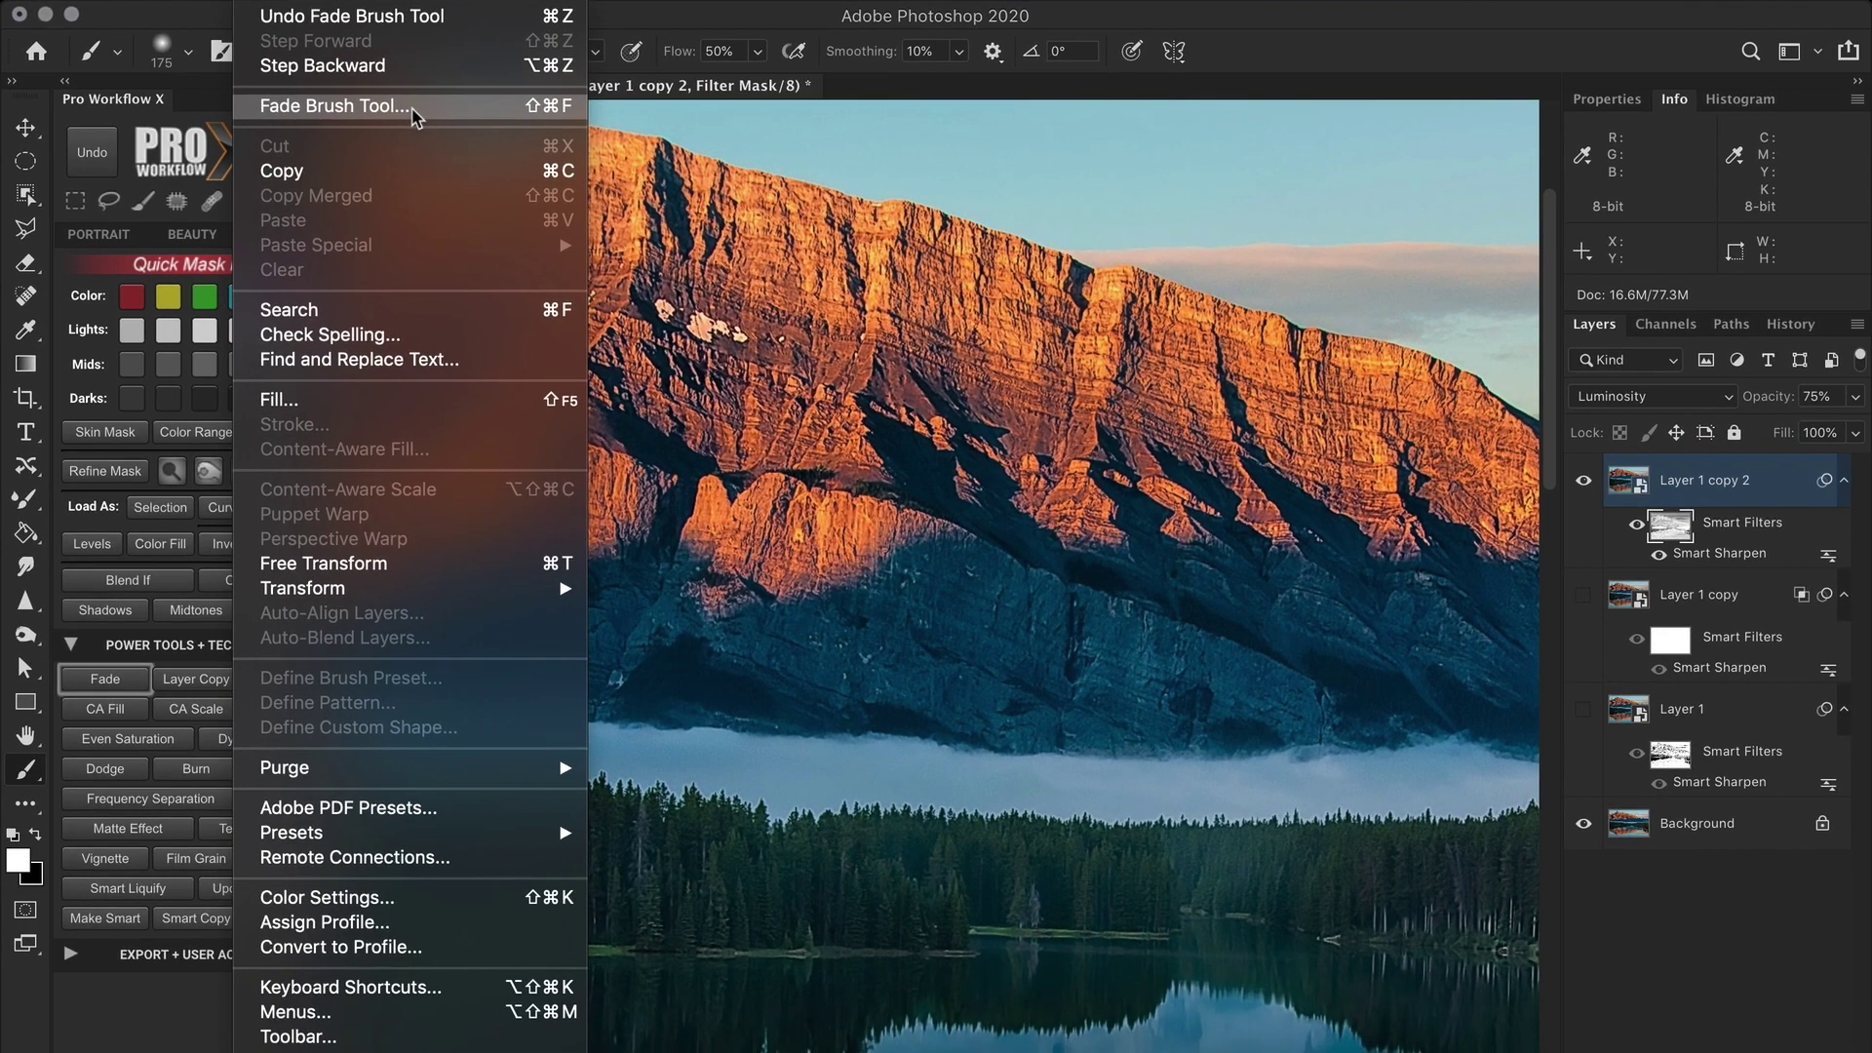
{"action": "left_click", "coordinate": [1343, 60]}
{"action": "mouse_move", "coordinate": [1224, 404]}
{"action": "left_mouse_down"}
{"action": "mouse_move", "coordinate": [1121, 407]}
{"action": "mouse_move", "coordinate": [1228, 410]}
{"action": "left_mouse_up"}
Compare with the filter mask and Layer 1 copy 2 toggled off and on, then fit on screen.
{"action": "scroll", "coordinate": [1446, 616], "scroll_direction": "up", "scroll_amount": 5}
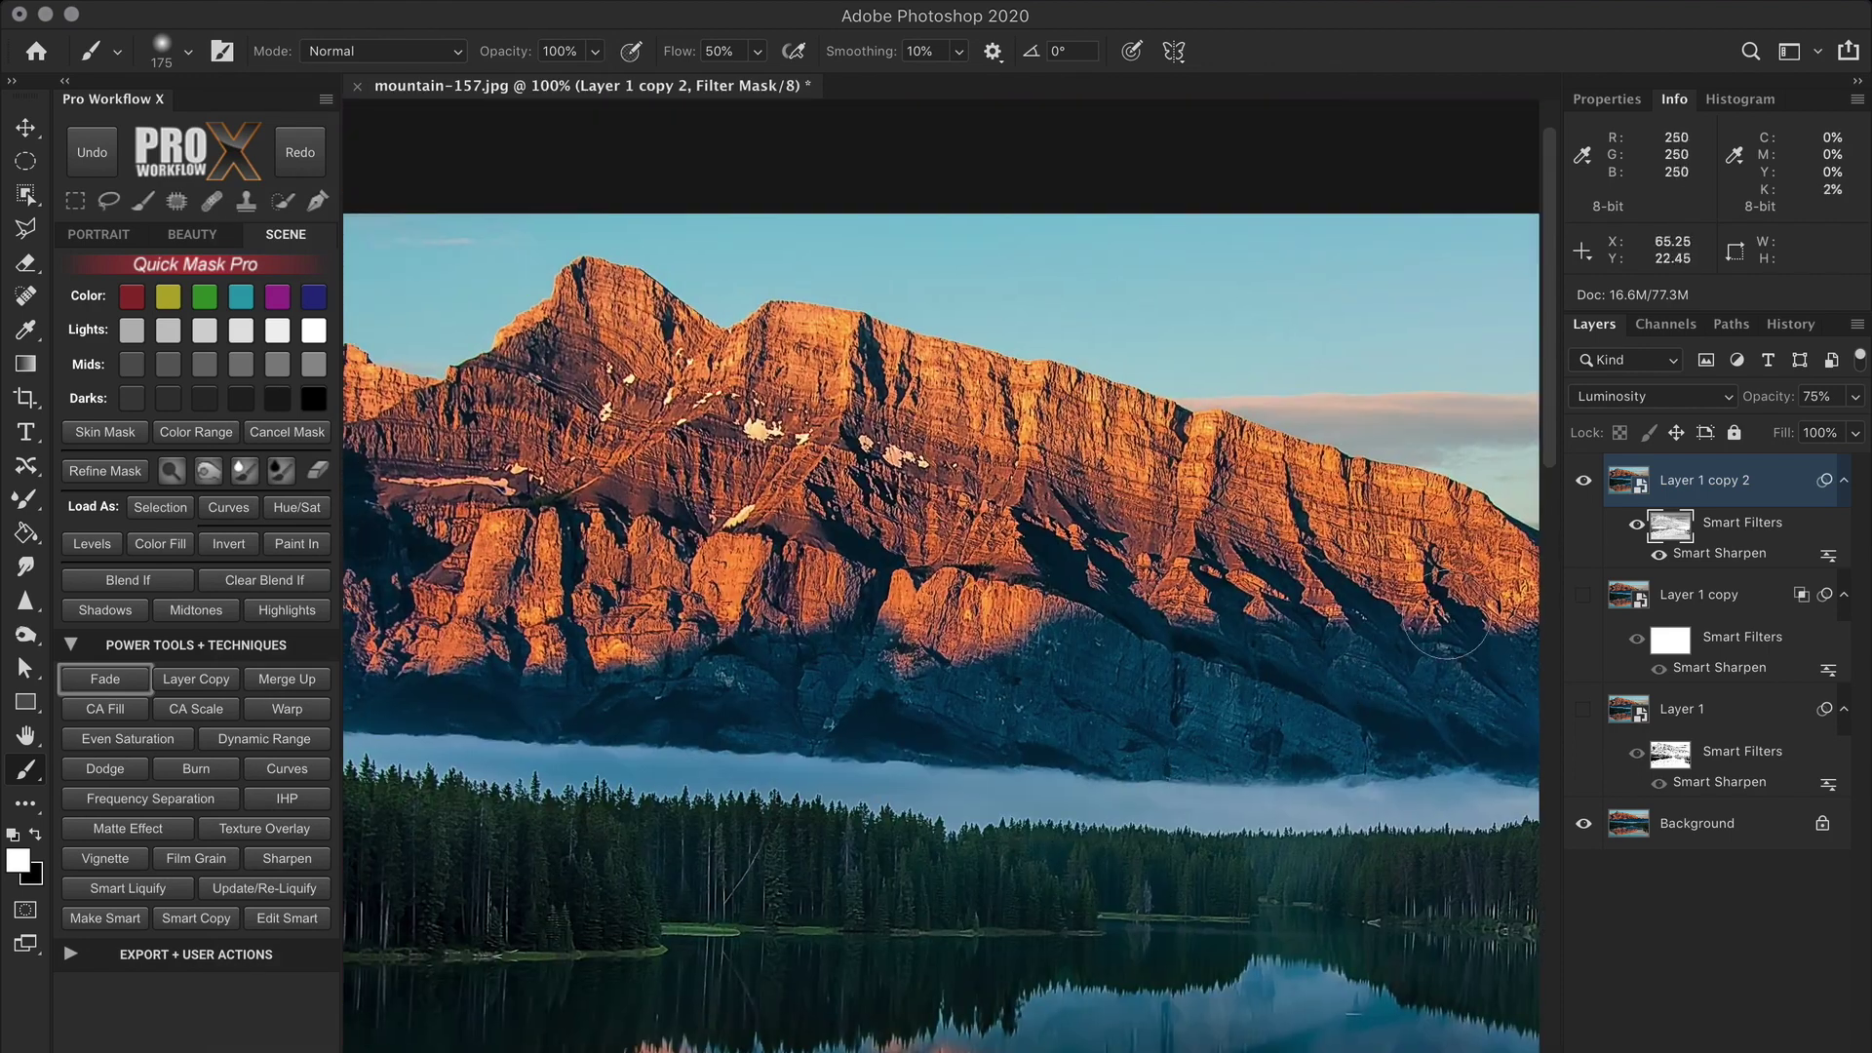
{"action": "left_click", "coordinate": [1684, 529], "text": "shift"}
{"action": "left_click", "coordinate": [1684, 529], "text": "shift"}
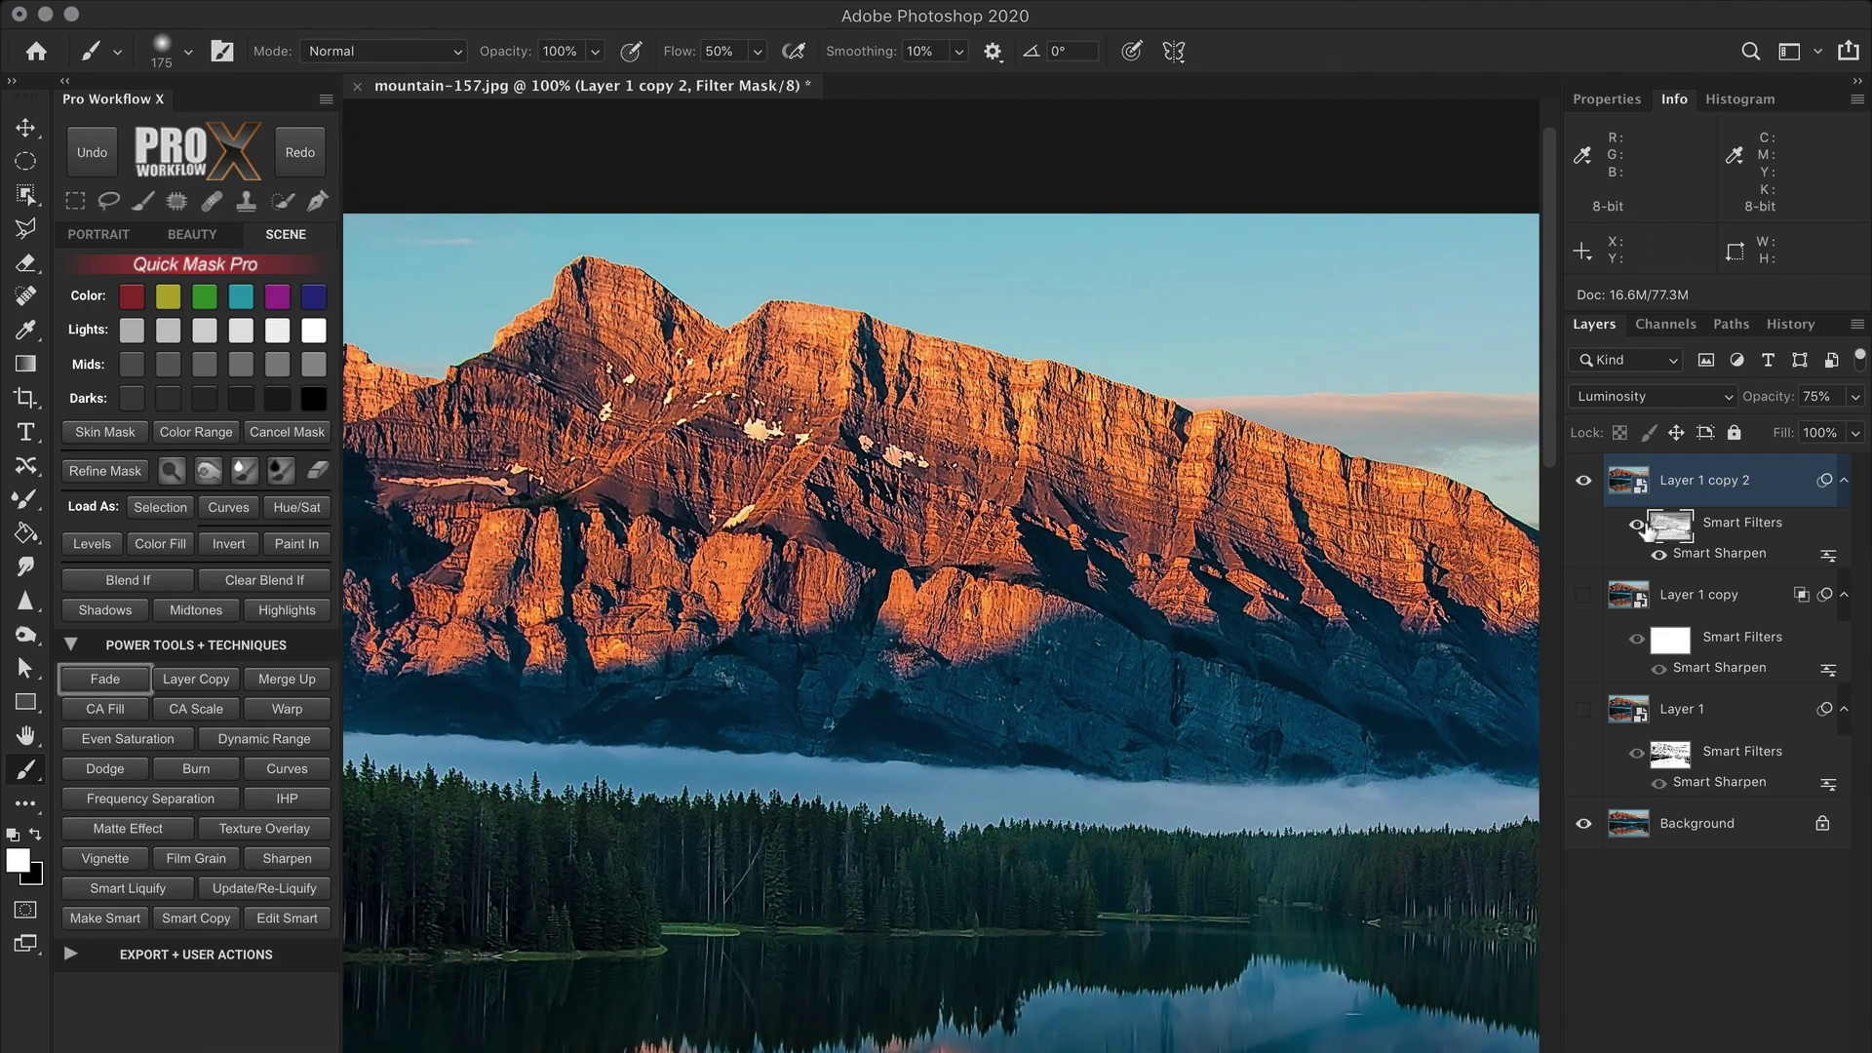
{"action": "left_click", "coordinate": [1583, 481]}
{"action": "left_click", "coordinate": [1584, 483]}
{"action": "key", "text": "super+0"}
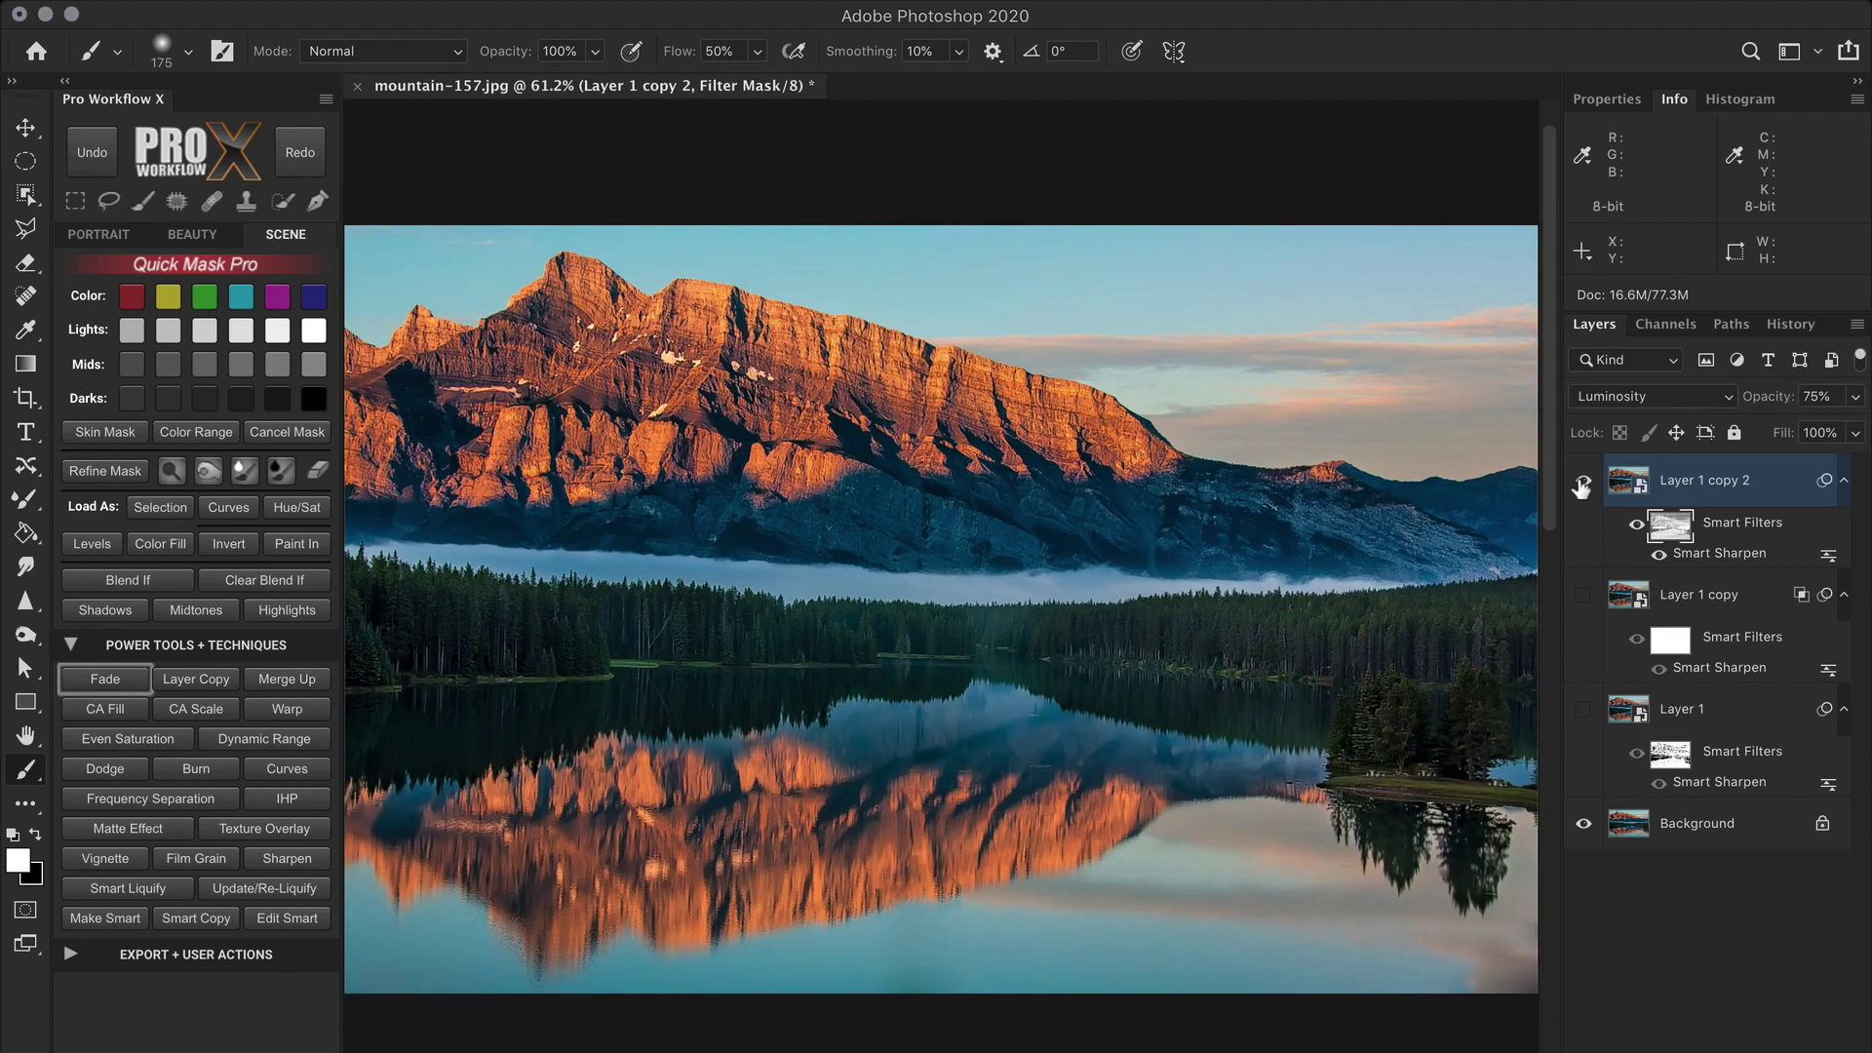
Zoom in on the sunlit ridge and toggle the filter mask to check halos are softened.
{"action": "left_click", "coordinate": [1674, 529], "text": "shift"}
{"action": "left_click", "coordinate": [1676, 529], "text": "shift"}
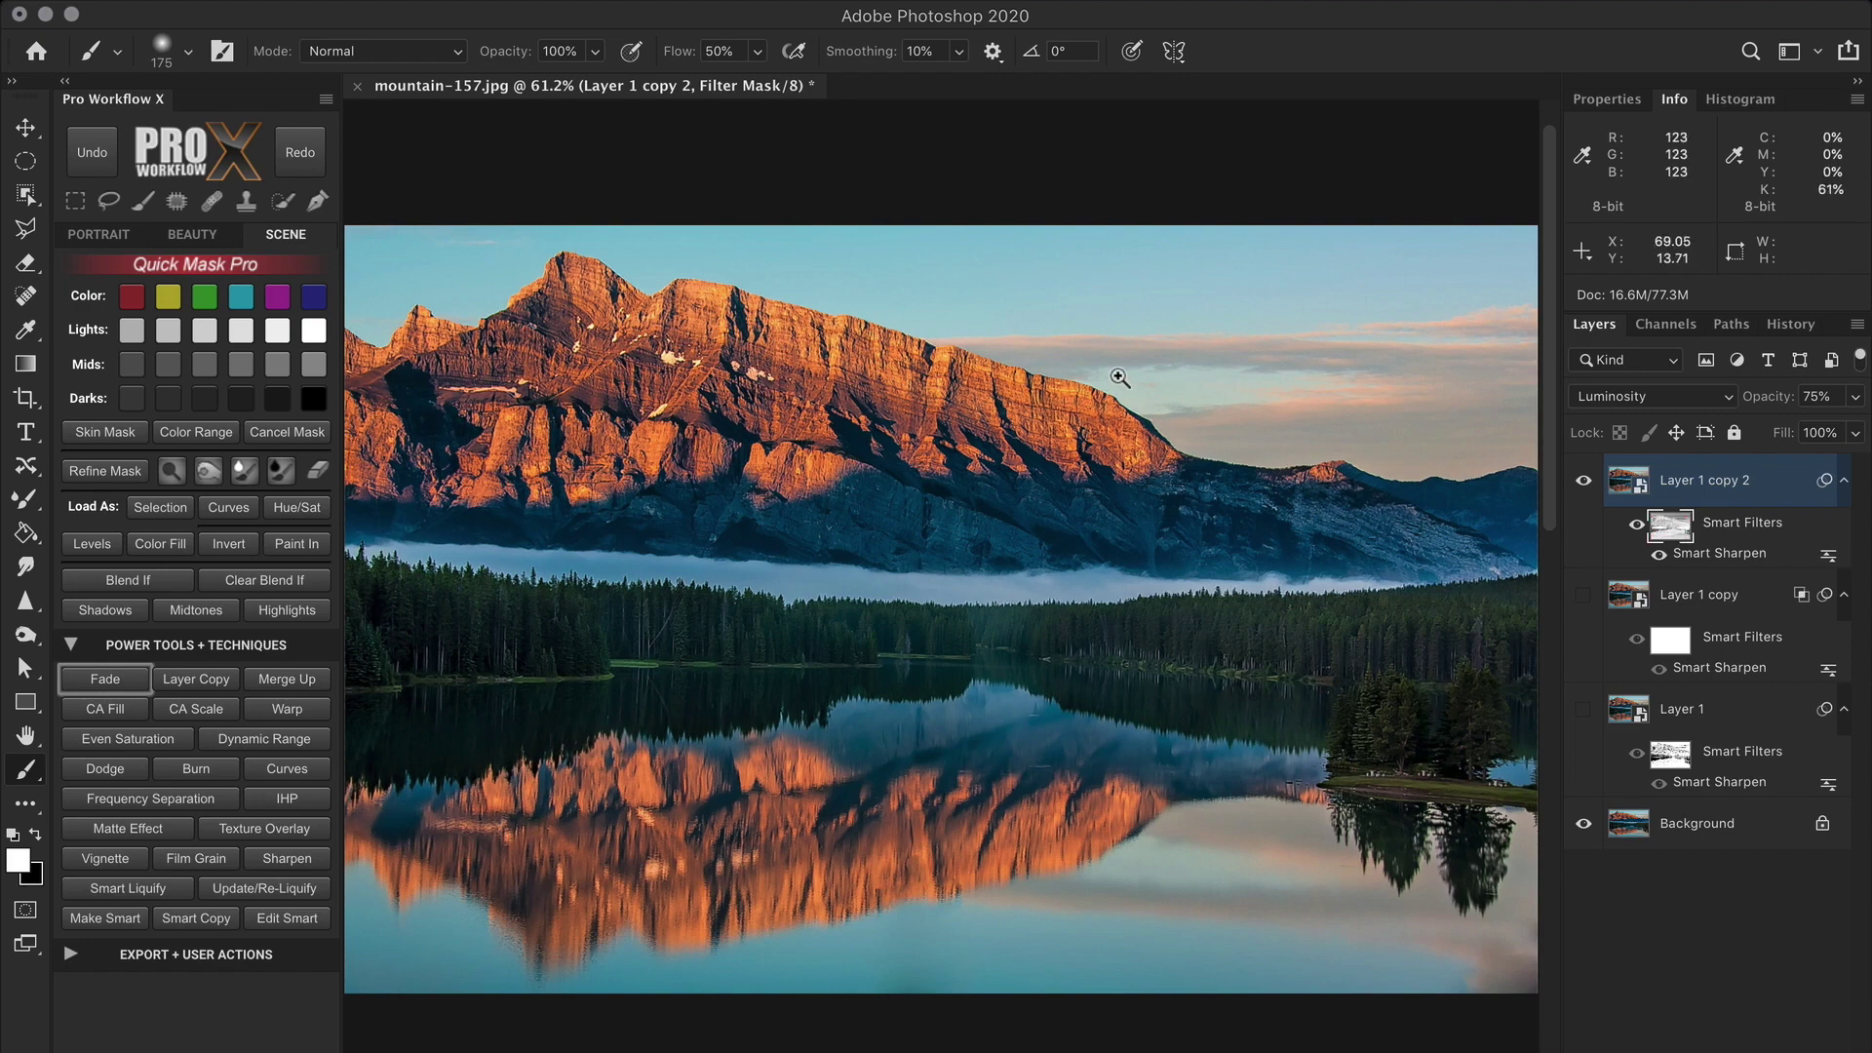
{"action": "scroll", "coordinate": [1112, 377], "scroll_direction": "up", "scroll_amount": 5}
{"action": "left_click", "coordinate": [1669, 529], "text": "shift"}
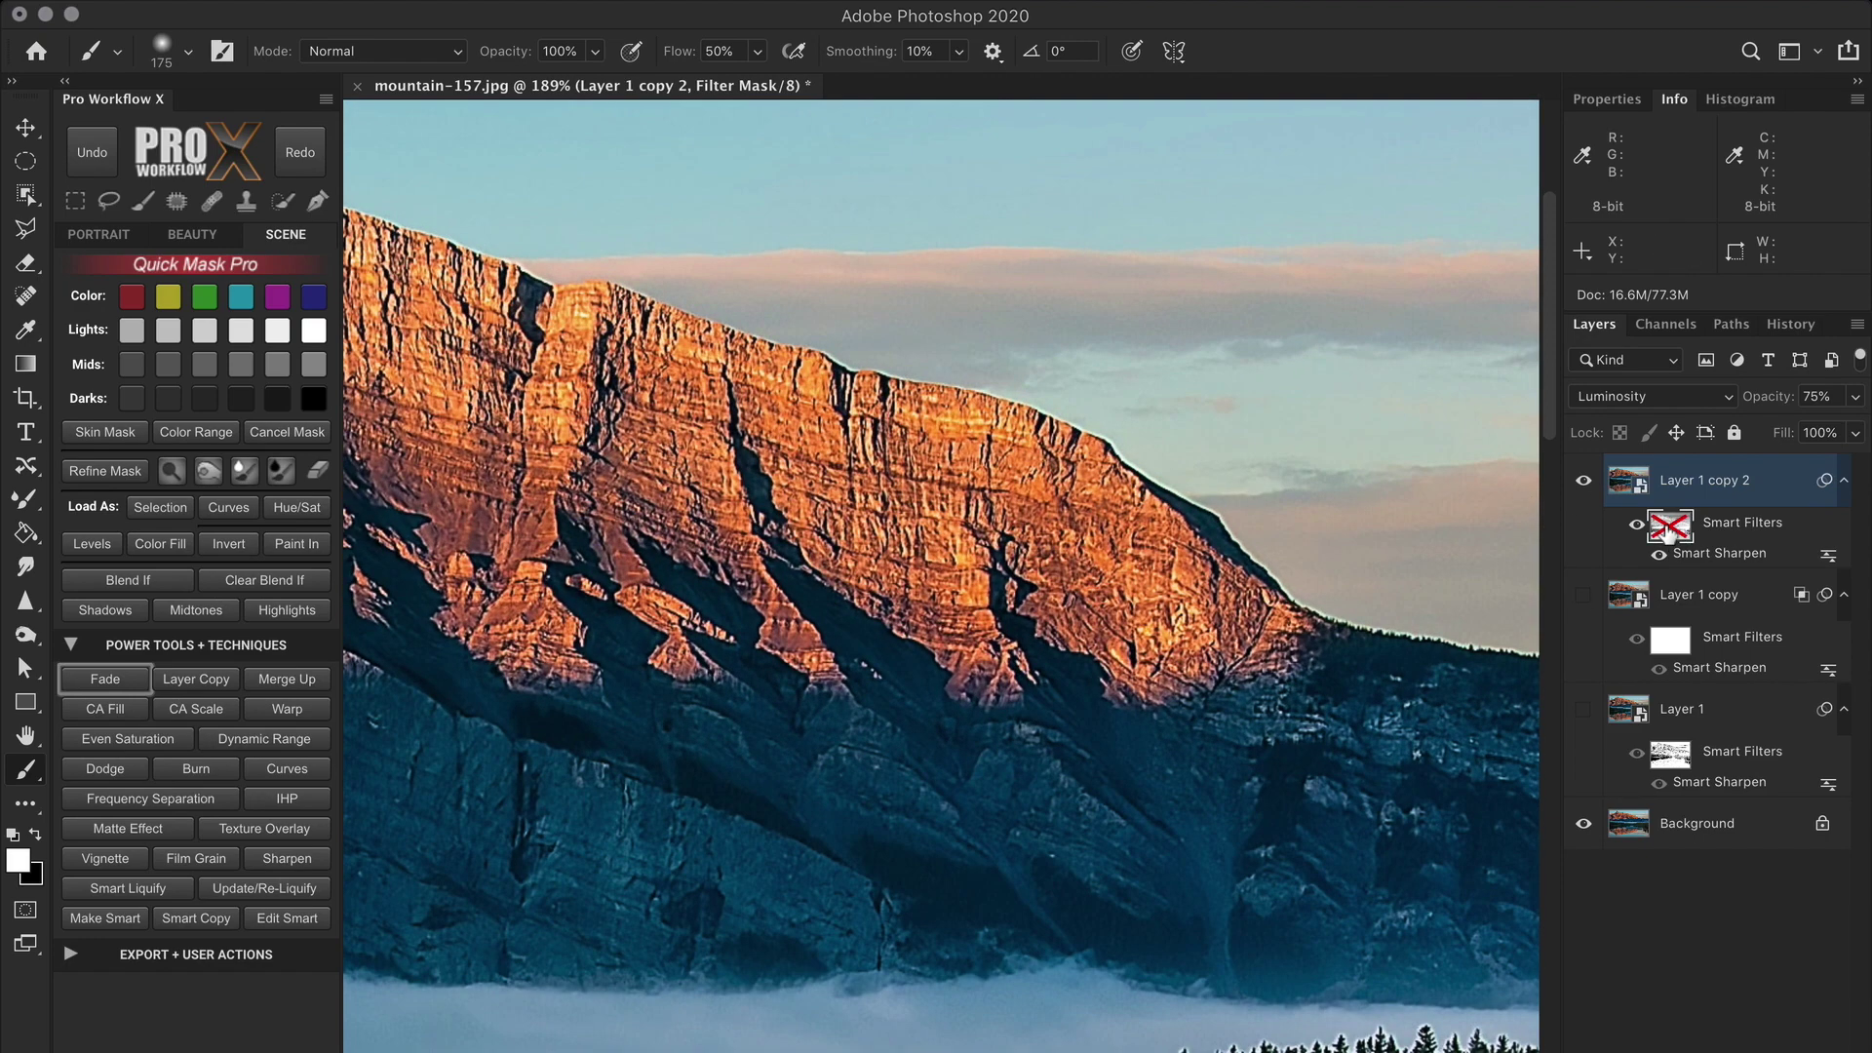
{"action": "left_click", "coordinate": [1669, 529], "text": "shift"}
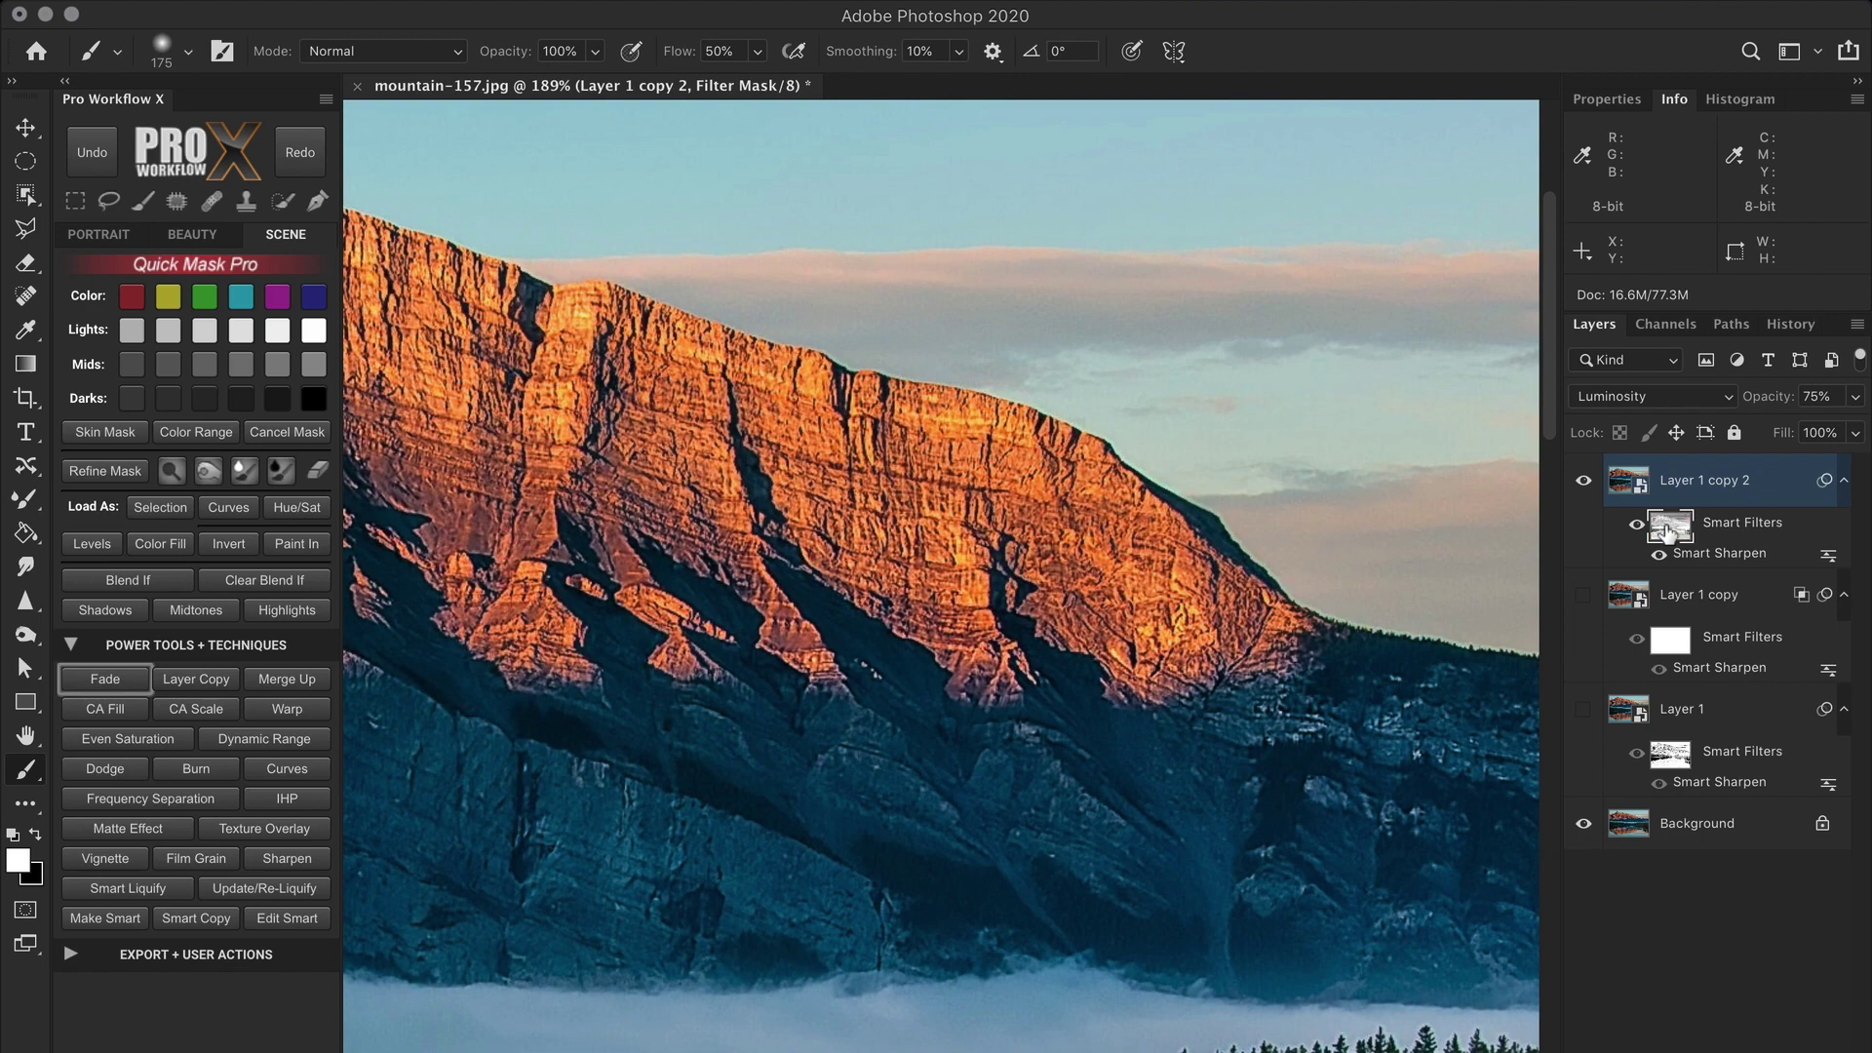
Fit the finished mountain-157.jpg with its masked Luminosity 75% sharpening on screen using Ctrl/Cmd+0.
{"action": "key", "text": "super+0"}
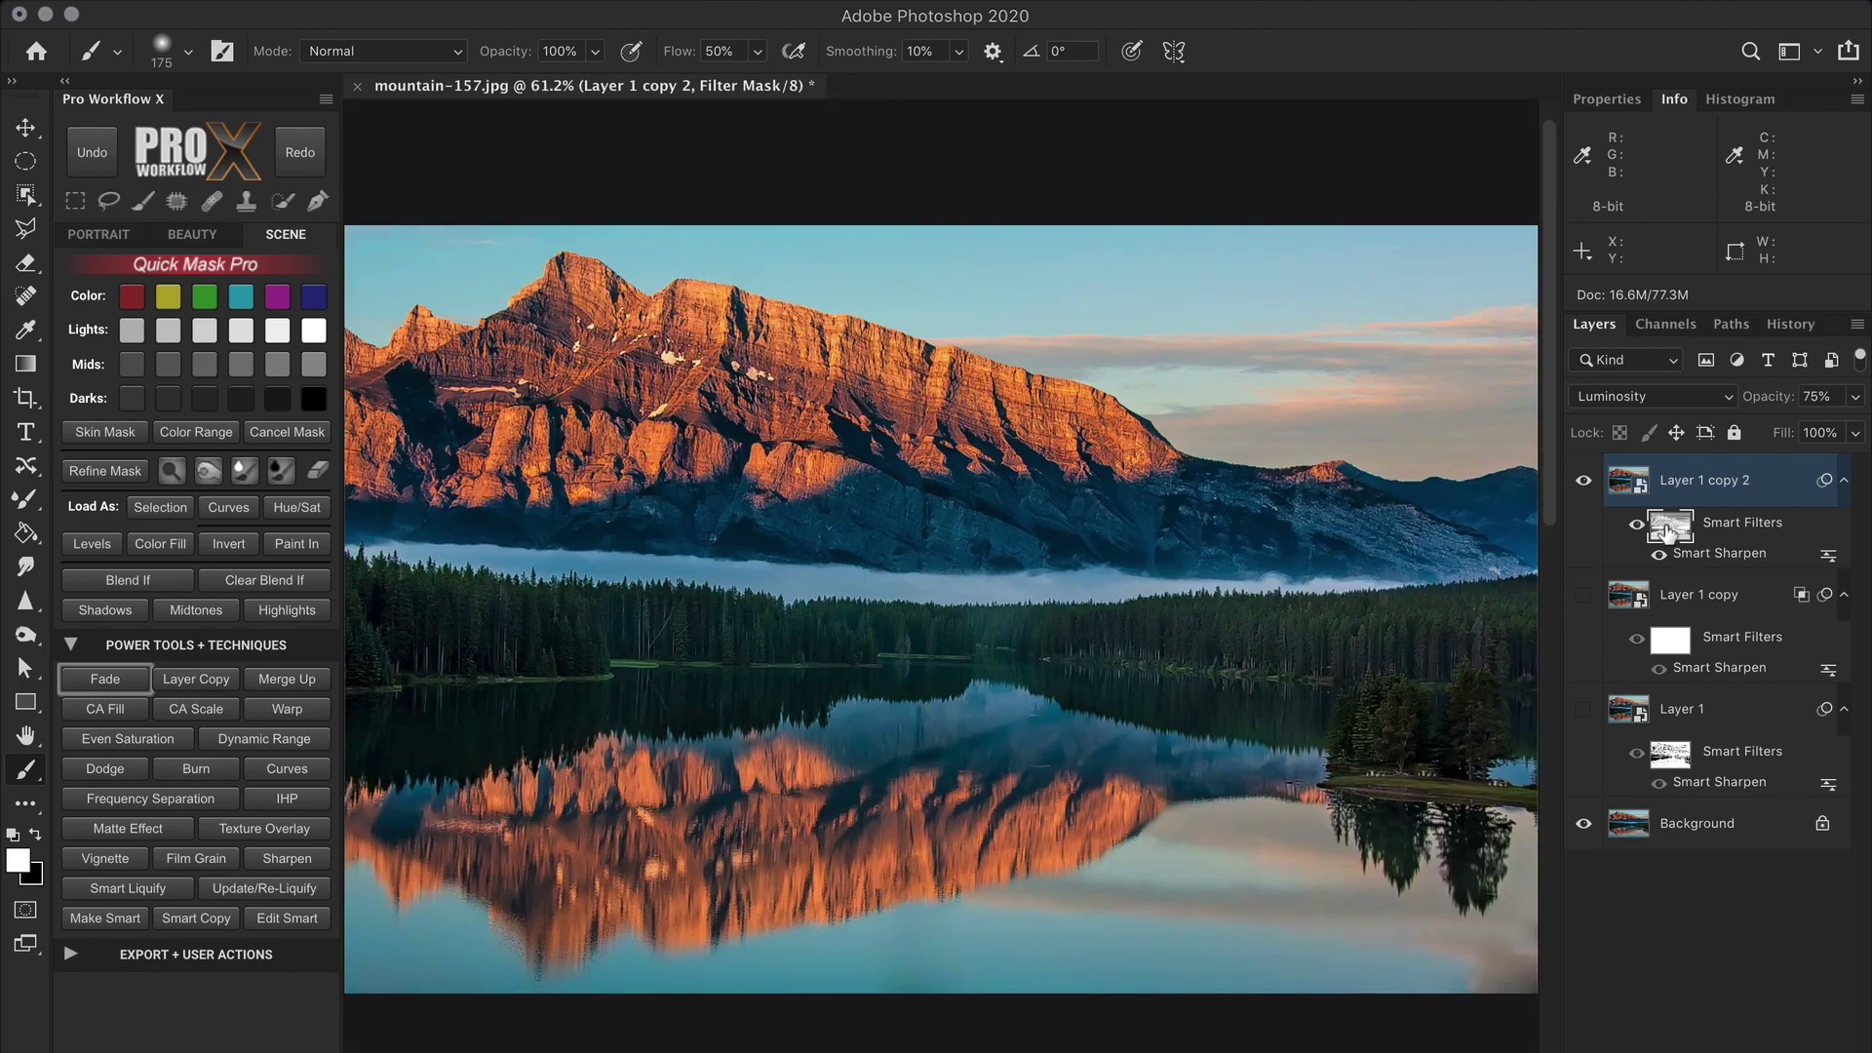